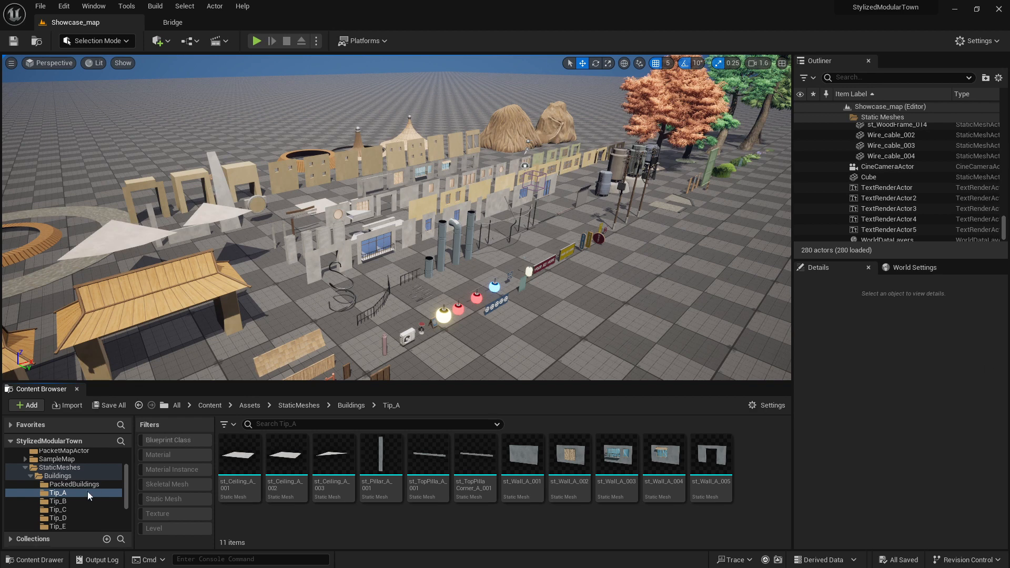
Enlarge the Content Browser and open the Tip_A folder under StaticMeshes/Buildings
right_click_drag(395, 216, 374, 250)
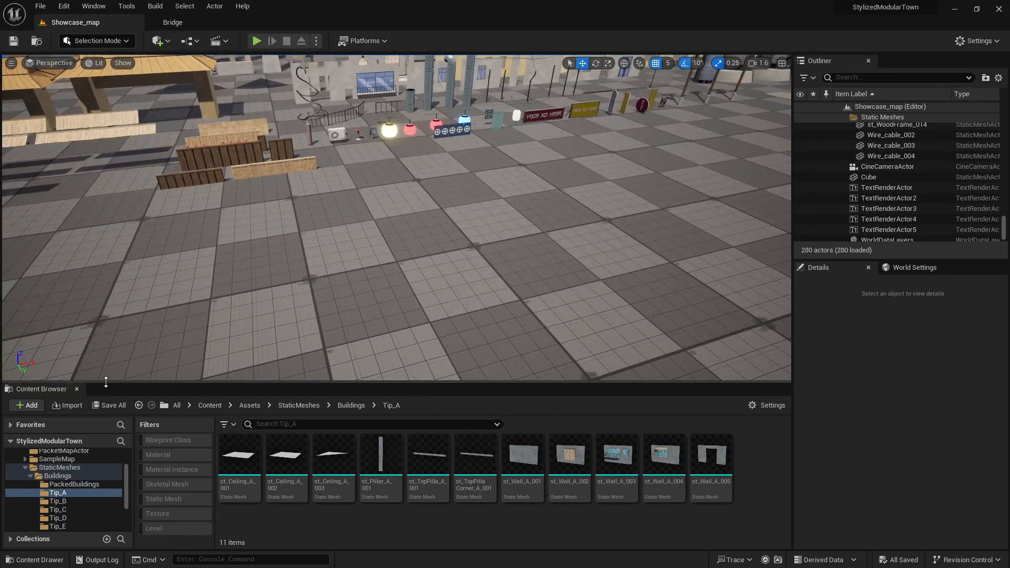
left_click_drag(106, 382, 105, 346)
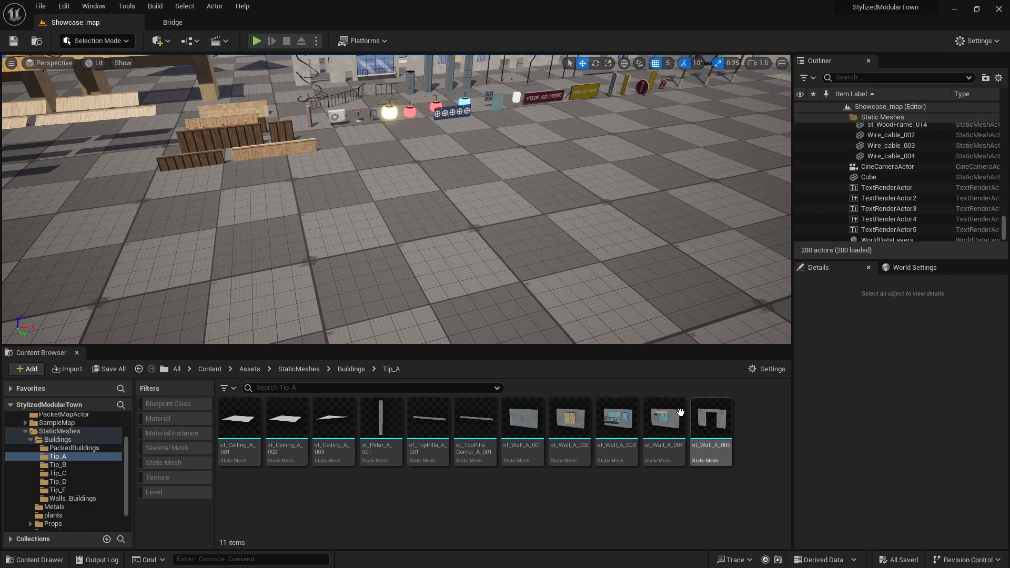
double_click(28, 441)
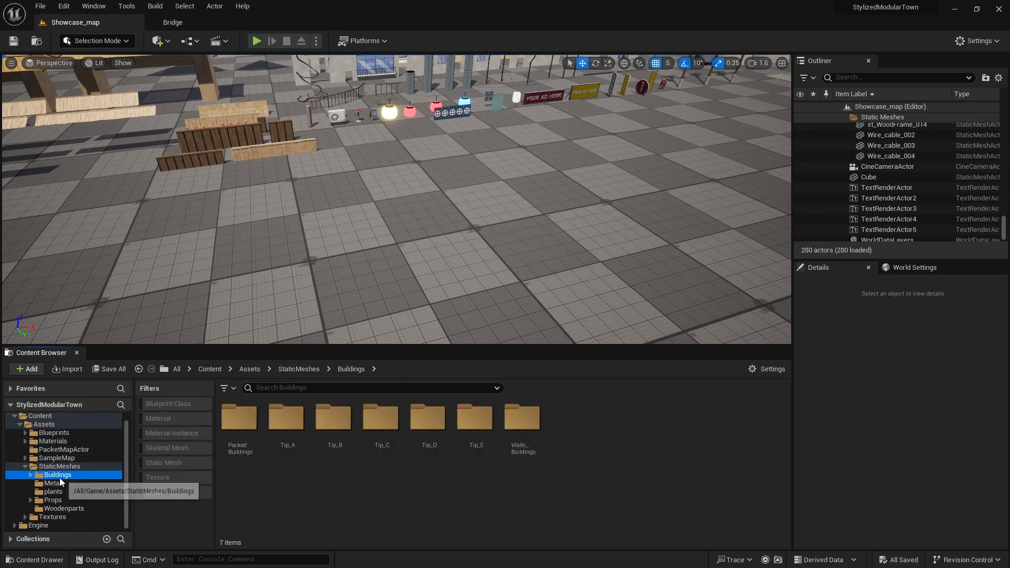
double_click(286, 418)
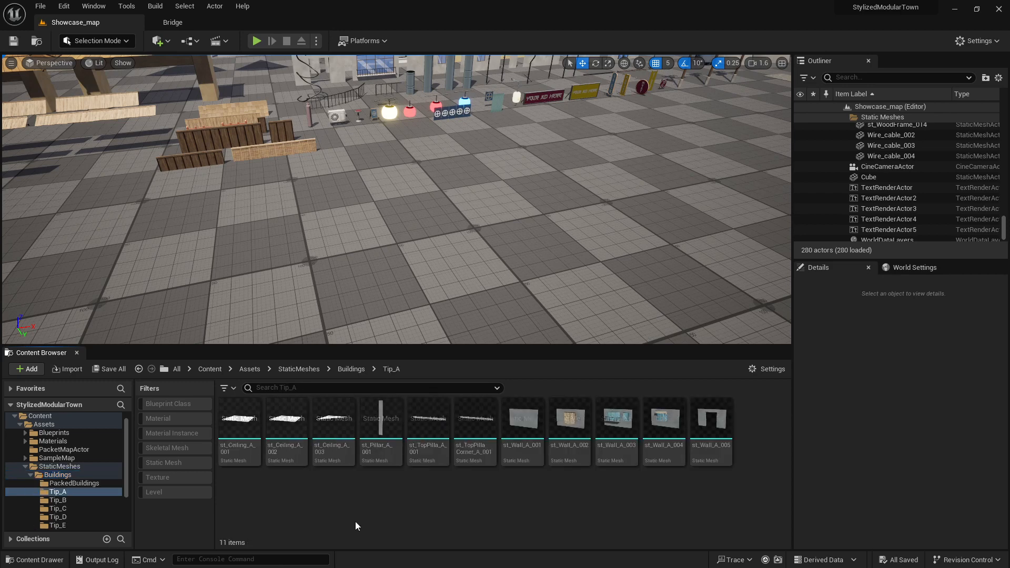
Place the doorway wall st_Wall_A_005 on an empty floor area and line up the window wall st_Wall_A_004 beside it
right_click_drag(454, 239, 448, 289)
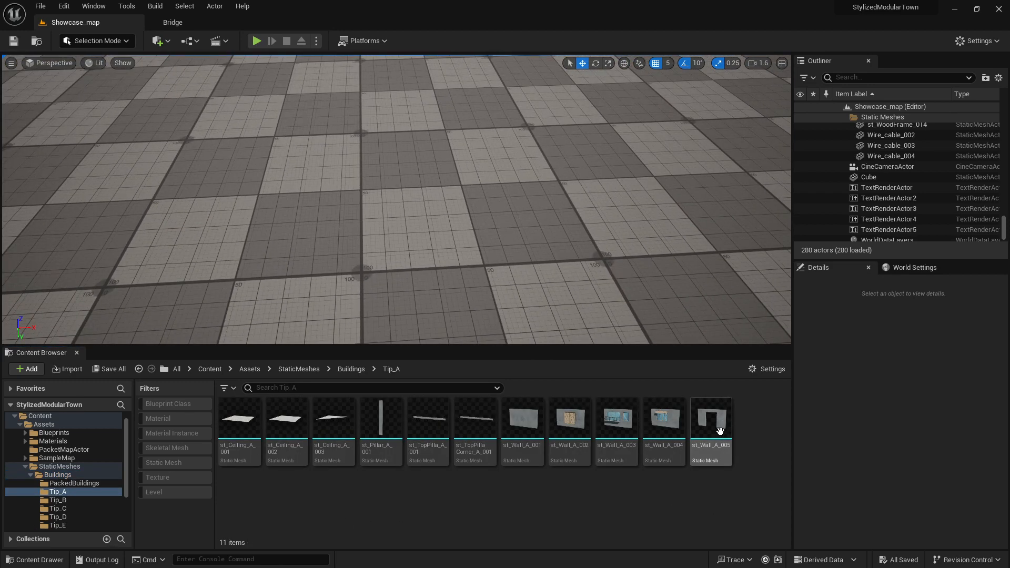
left_click_drag(711, 418, 361, 272)
left_click_drag(664, 419, 530, 261)
right_click_drag(478, 287, 479, 287)
left_click_drag(436, 277, 427, 279)
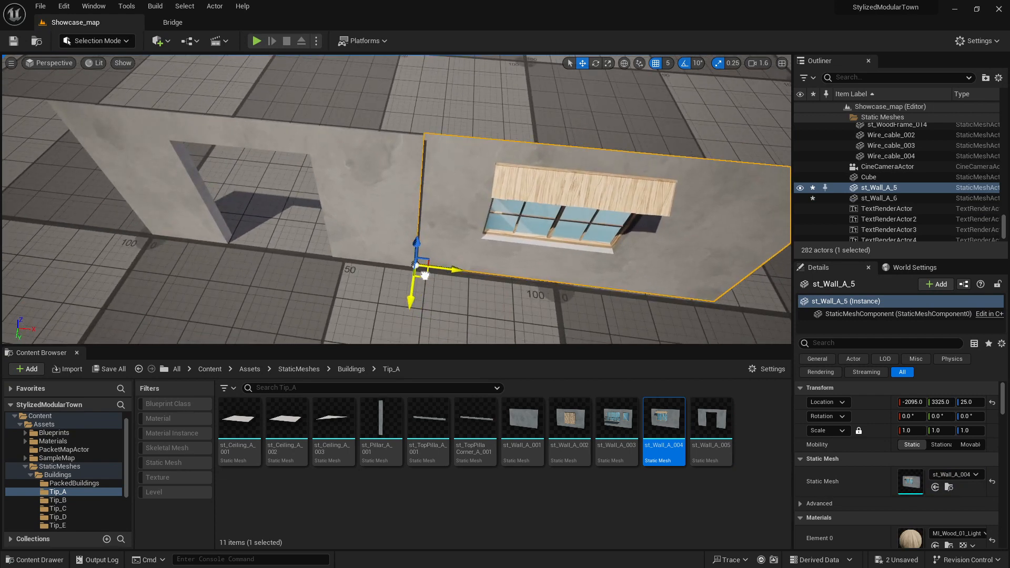
Place the shuttered wall st_Wall_A_002 at the free end of the window wall and align it with the row
scroll(428, 278, "down", 5)
left_click_drag(570, 419, 441, 262)
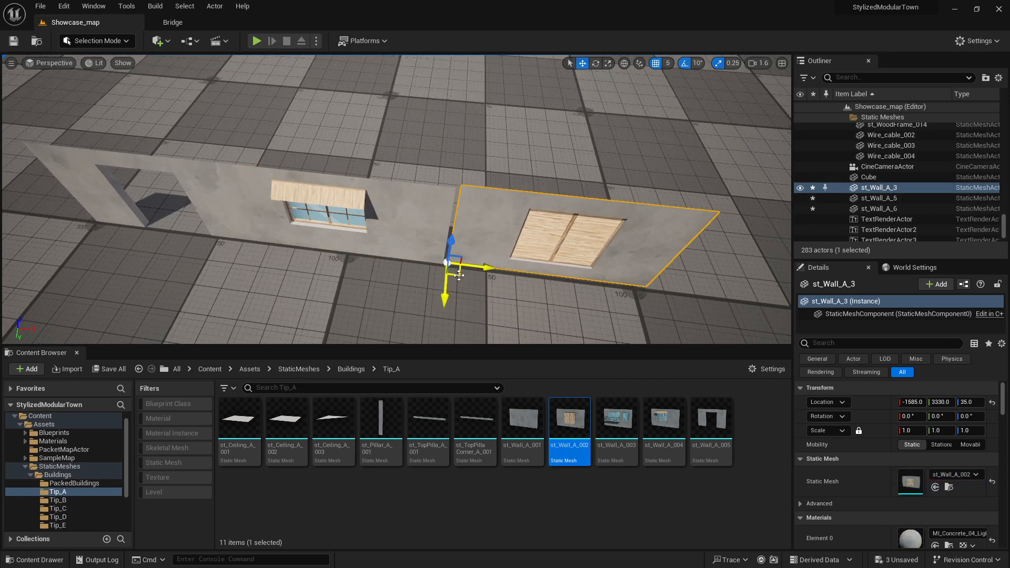
key("d")
right_click_drag(518, 291, 375, 259)
key("w")
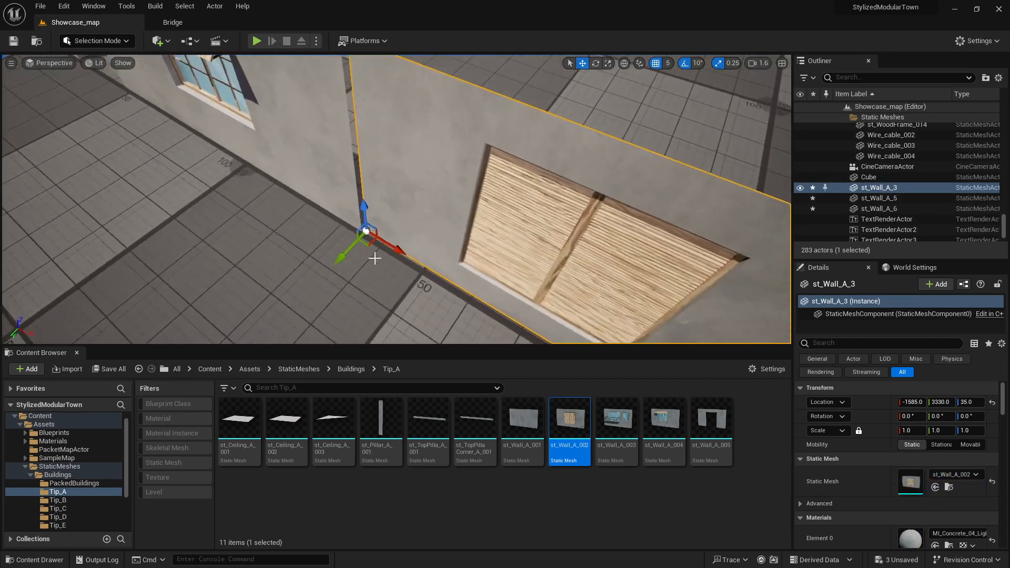
left_click_drag(364, 210, 352, 250)
key("a")
right_click_drag(354, 280, 464, 279)
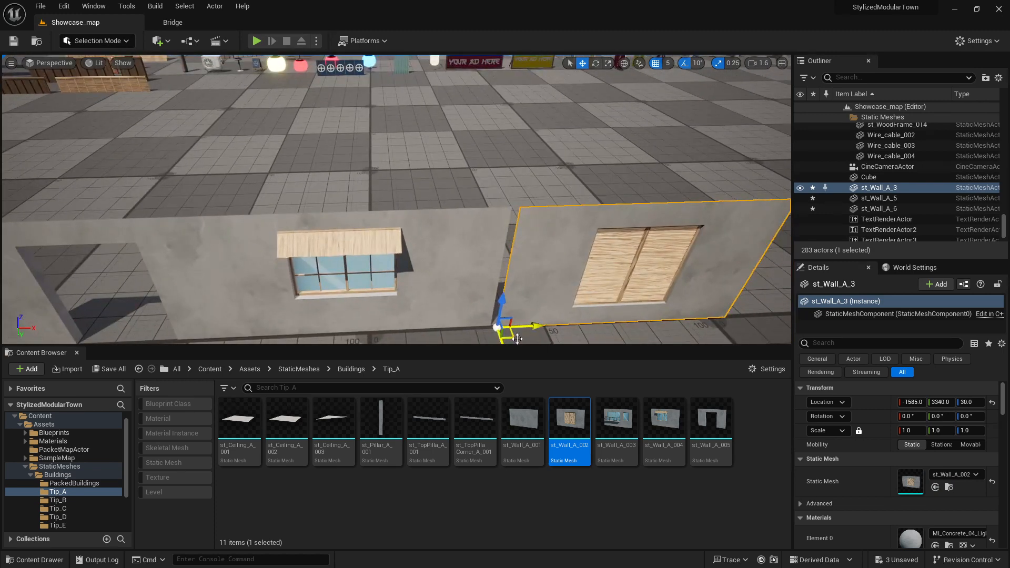
left_click_drag(500, 331, 495, 344)
Place the pillar st_Pillar_A_001 over the joint between the doorway wall and the window wall
right_click_drag(511, 326, 464, 364)
key("s")
key("w")
key("d")
right_click_drag(463, 263, 394, 247)
key("a")
key("s")
key("w")
key("s")
left_click_drag(380, 418, 389, 273)
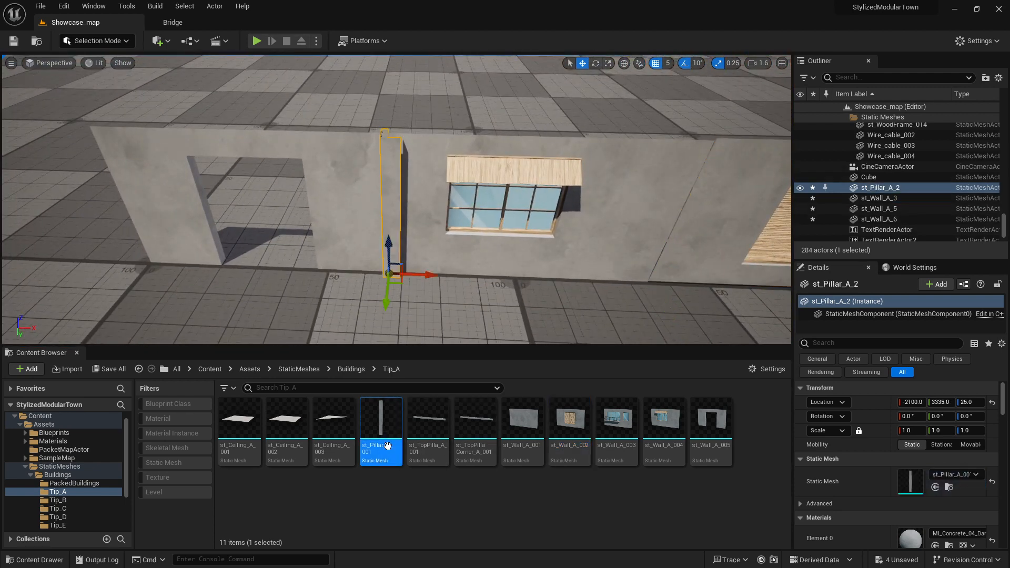
Add an st_Pillar_A_001 at the doorway wall's outer end and duplicate the middle pillar to the joint before the shuttered wall
left_click(156, 265)
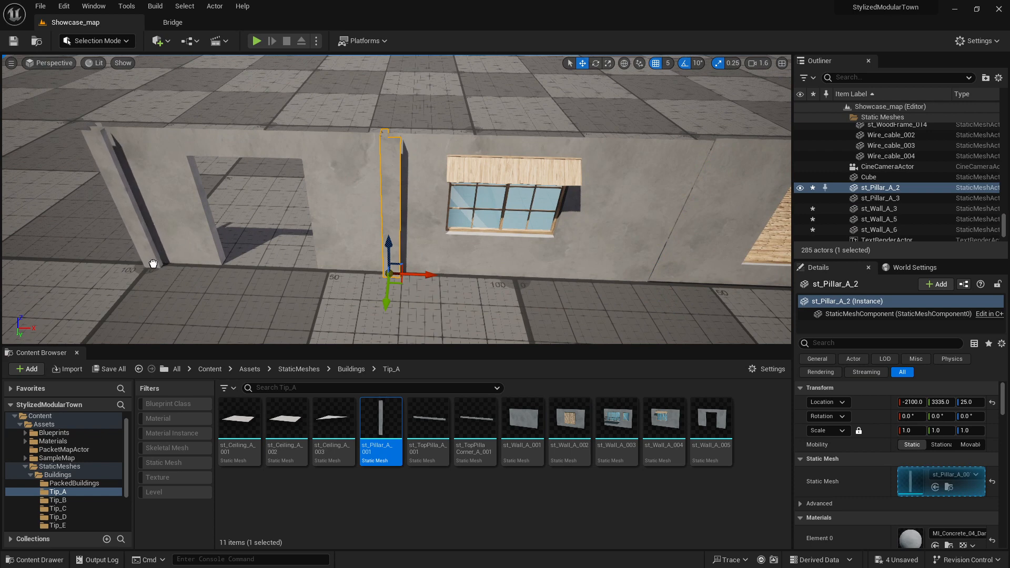
left_click_drag(149, 282, 146, 280)
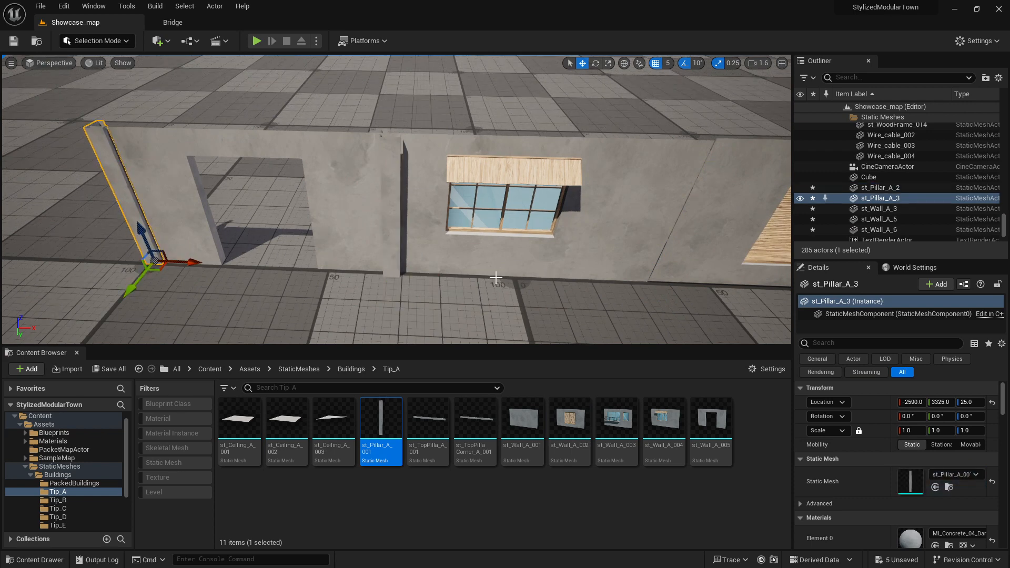
left_click(393, 267)
left_click_drag(425, 277, 661, 261, "alt")
left_click(717, 271)
From the Woodenparts folder, place the sliding door st_SlideDor_A_002 in the doorway and set it into the wall opening
key("s")
right_click_drag(573, 279, 581, 259)
key("a")
scroll(80, 503, "down", 3)
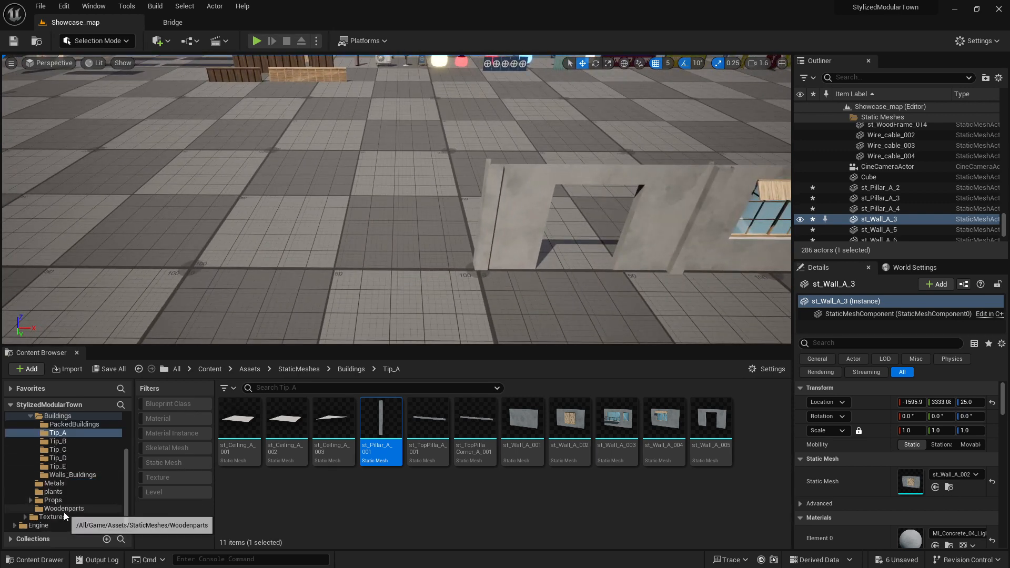
left_click(64, 510)
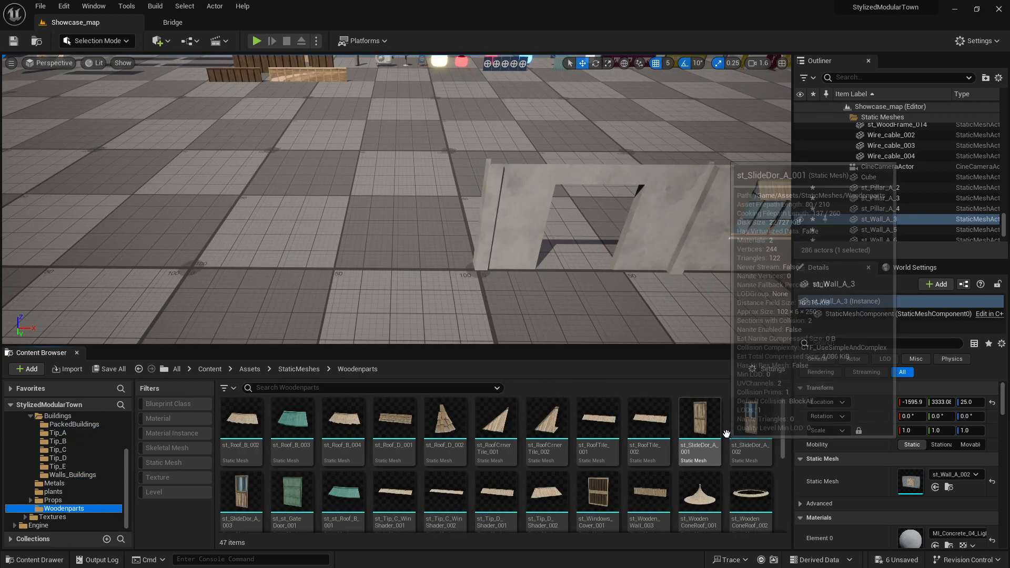
left_click_drag(751, 421, 547, 272)
key("f")
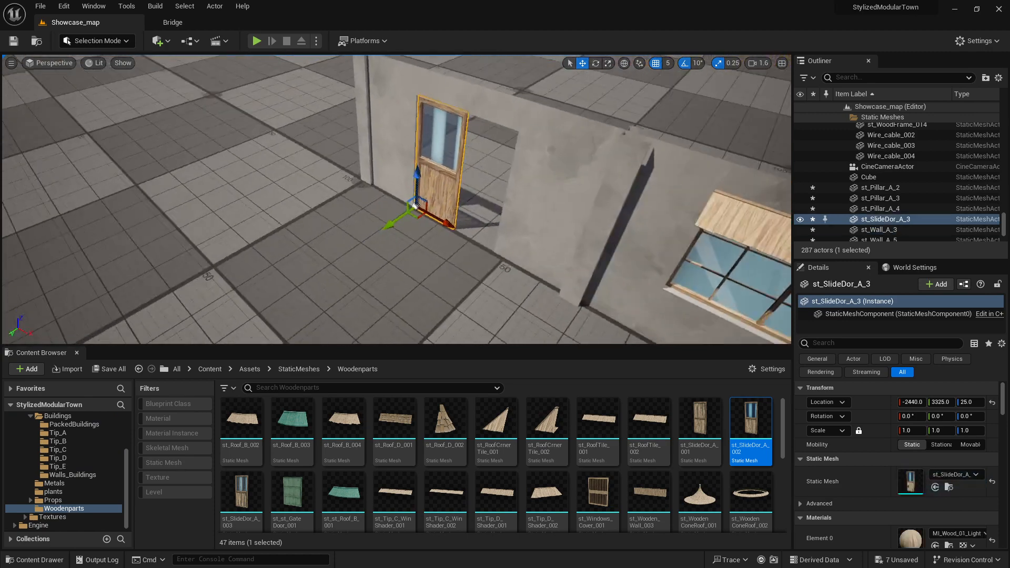
left_click_drag(390, 218, 401, 211)
Duplicate the sliding door along X to fill the other half of the doorway
right_click_drag(551, 309, 494, 290)
key("s")
left_click_drag(358, 236, 398, 248, "alt")
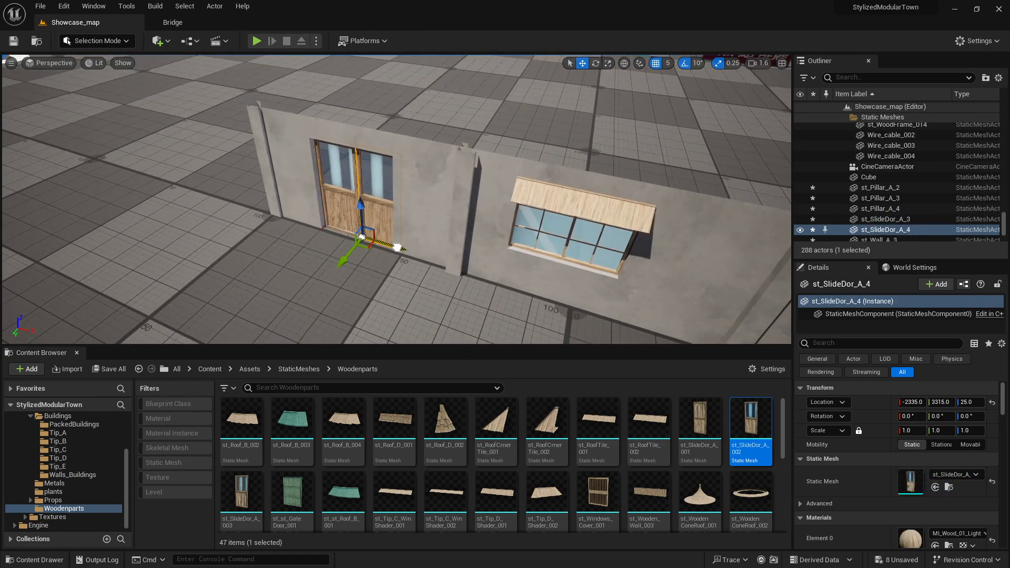
Place the awning st_Tip_C_WinShader_001 above the doorway wall and align it with the wall at X -2595, Y 3325, Z 50
right_click_drag(398, 249, 428, 249)
left_click_drag(398, 504, 219, 200)
right_click_drag(219, 200, 284, 198)
key("a")
left_click_drag(389, 232, 416, 215)
key("r")
Duplicate the awning along X over the window wall and over the shuttered wall
key("d")
key("s")
right_click_drag(530, 203, 530, 202)
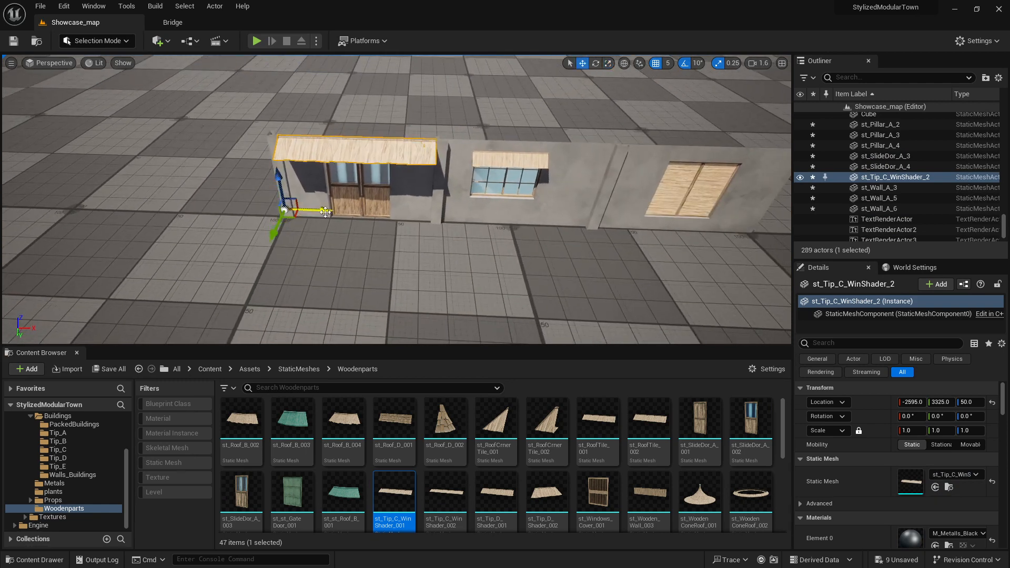
left_click_drag(325, 212, 632, 207, "alt")
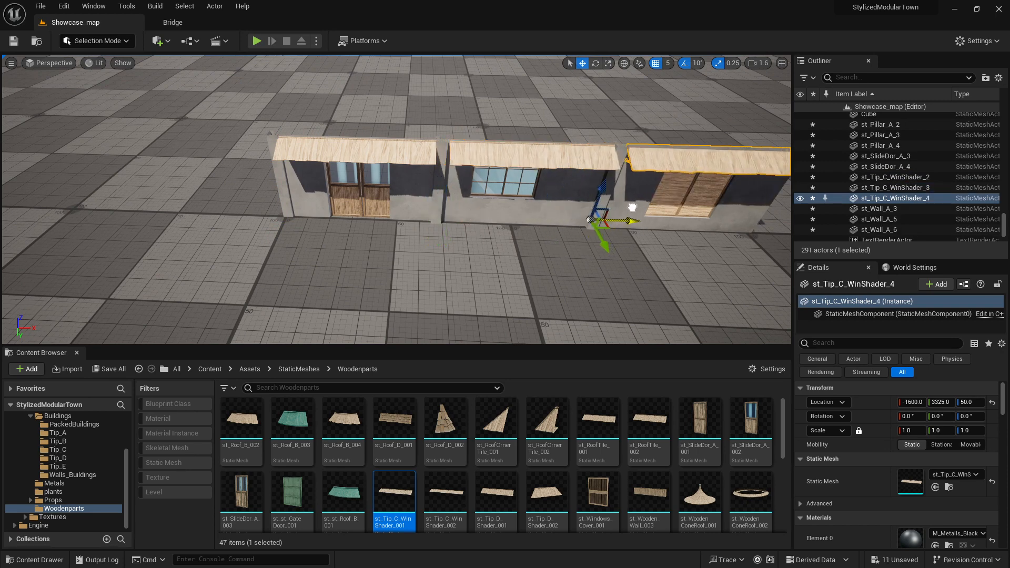
Place the wooden panel st_WoodenWall_A_002 beside the sliding doors near the outer pillar and push it back to Y 3325
key("s")
right_click_drag(555, 183, 562, 184)
key("w")
scroll(626, 498, "down", 7)
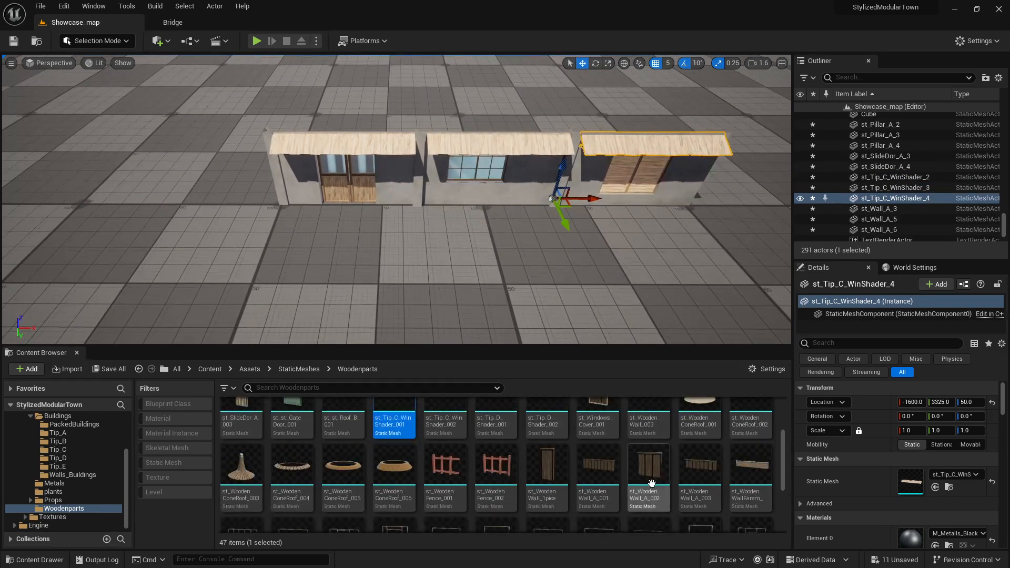
left_click_drag(649, 456, 288, 204)
key("f")
right_click_drag(363, 248, 447, 232)
key("a")
key("s")
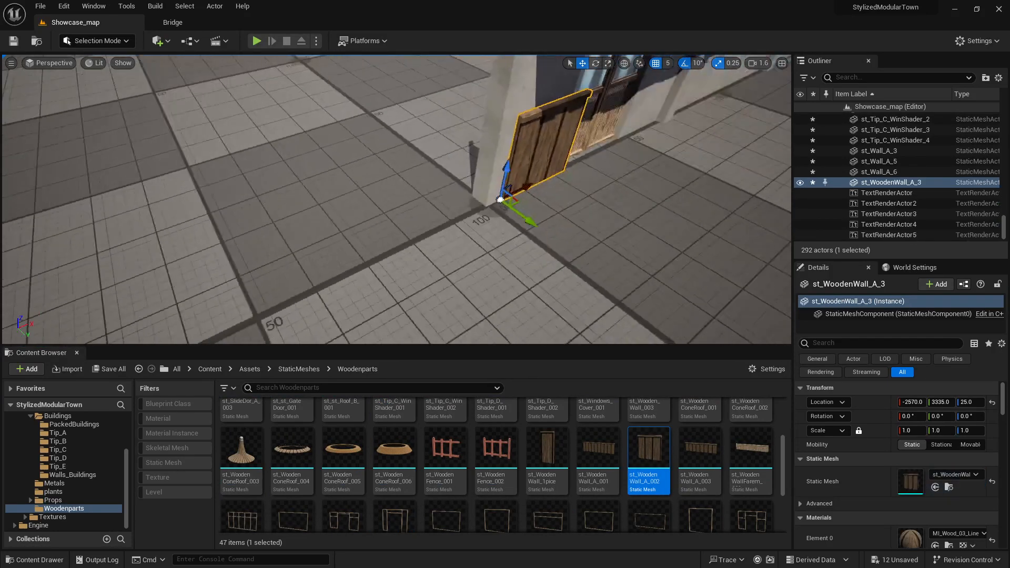
left_click_drag(497, 216, 494, 211)
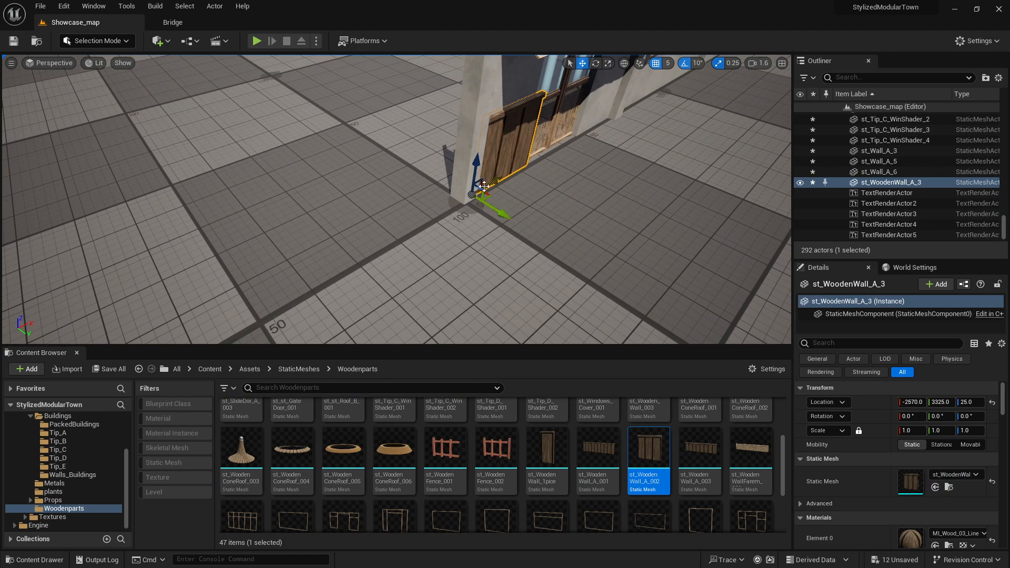
Scale the wooden panel's height to 0.75 and move it against the outer pillar at X -2590
left_click_drag(480, 171, 480, 178)
key("d")
right_click_drag(489, 165, 531, 171)
key("s")
left_click_drag(464, 208, 453, 210)
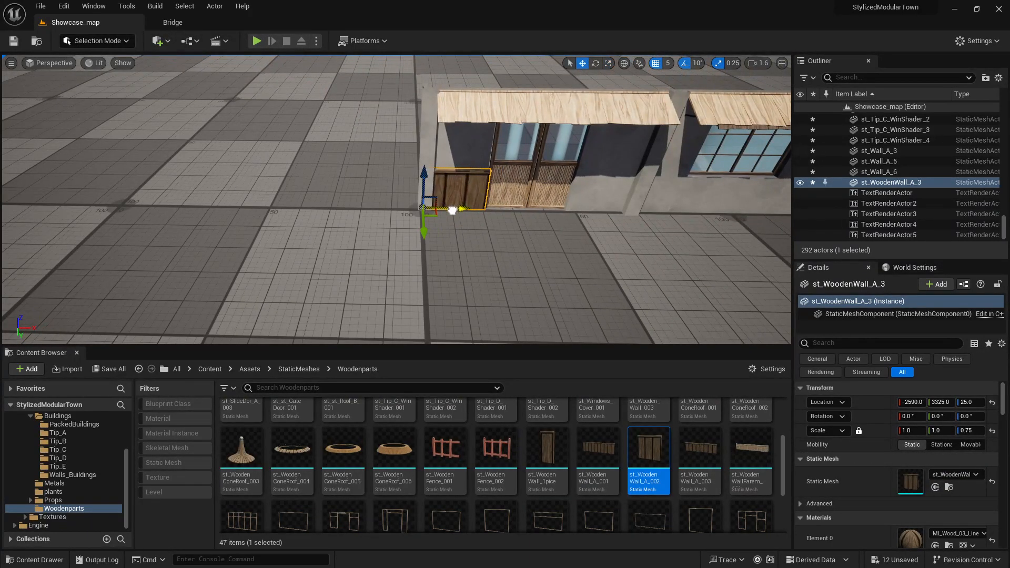
Duplicate the wooden panel to the other side of the sliding doors at X -2240
right_click_drag(449, 212, 366, 216)
key("d")
left_click_drag(307, 213, 448, 232, "alt")
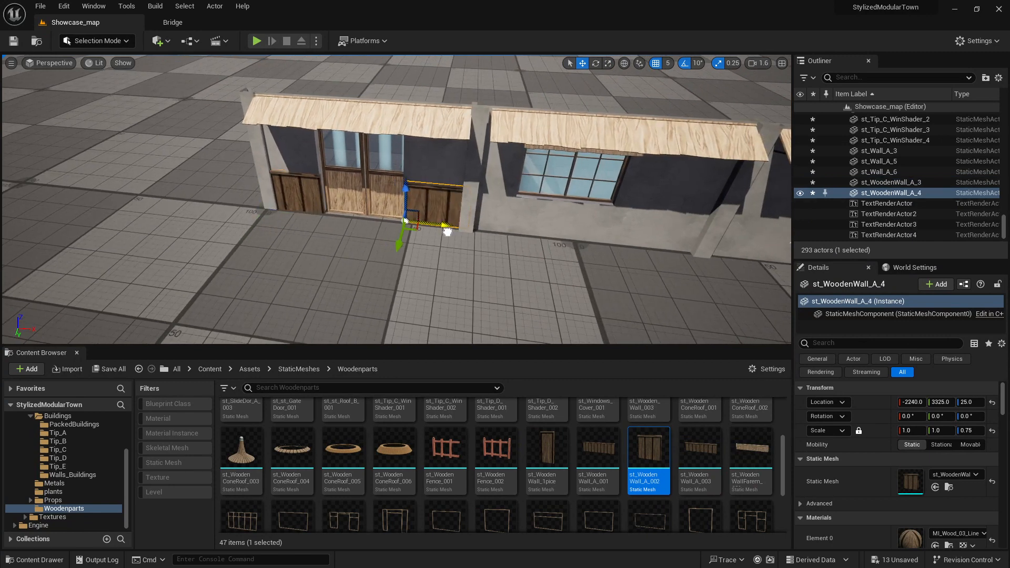
key("s")
right_click_drag(475, 251, 483, 251)
left_click_drag(706, 462, 463, 213)
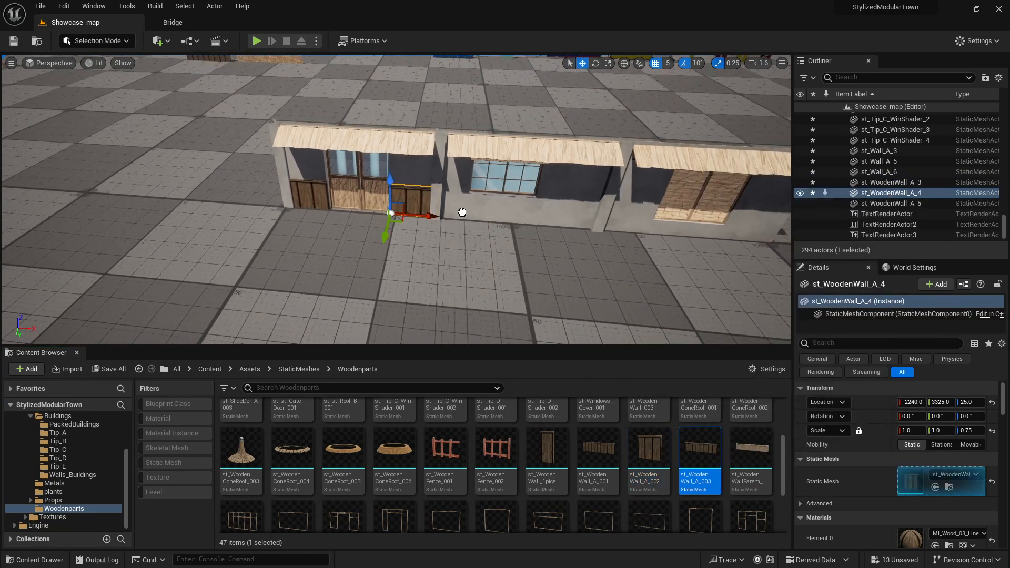
left_click_drag(450, 259, 449, 258)
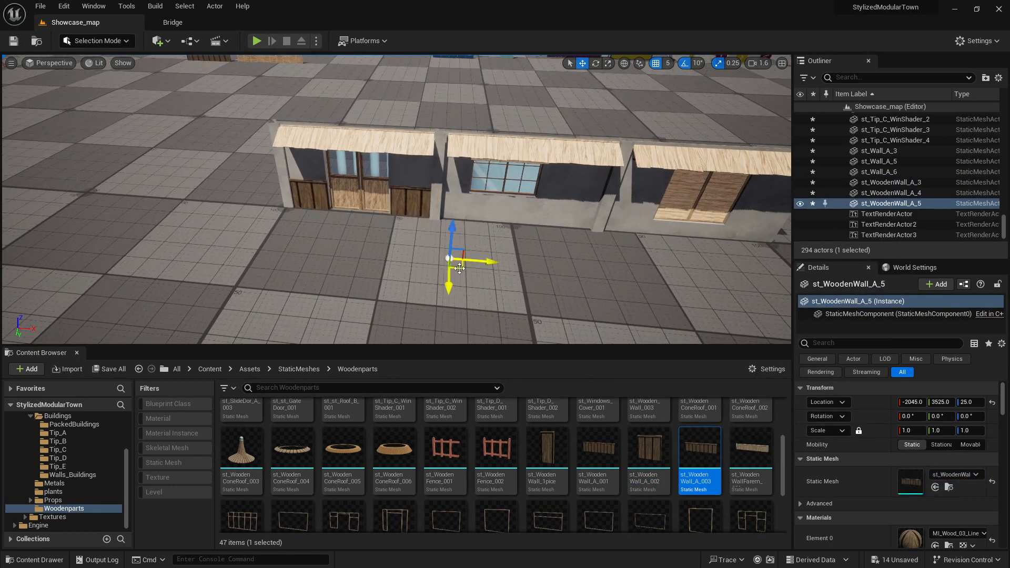
key("ctrl+z")
right_click(697, 461)
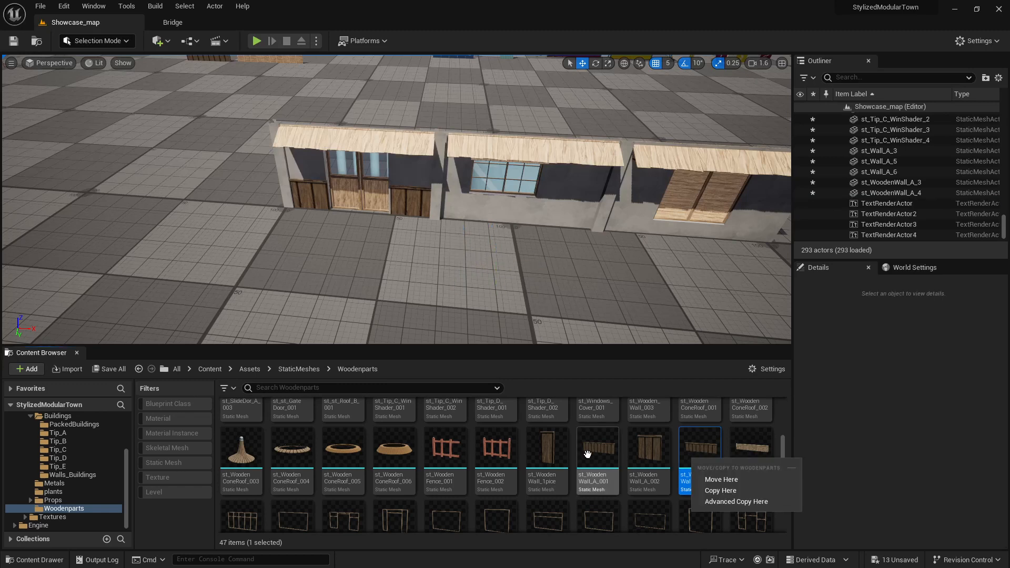
left_click(598, 453)
Place the wide wooden panel st_WoodenWall_A_001 under the window of the middle wall at X -2080, Y 3330
left_click_drag(598, 452, 442, 218)
key("w")
right_click_drag(441, 217, 451, 207)
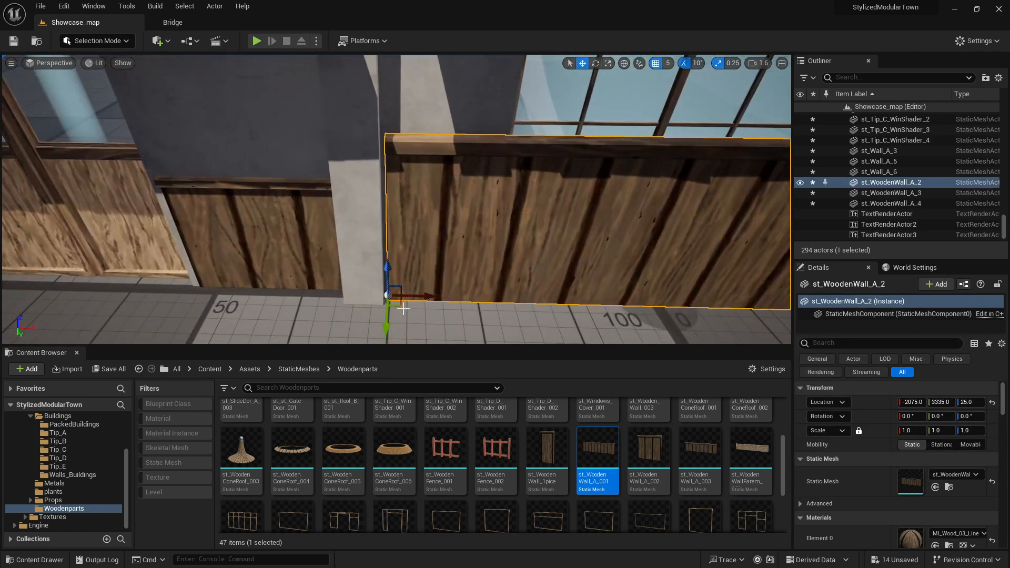
left_click_drag(404, 299, 392, 295)
Scale the wide wooden panel's height to 0.75
right_click_drag(498, 275, 498, 273)
key("s")
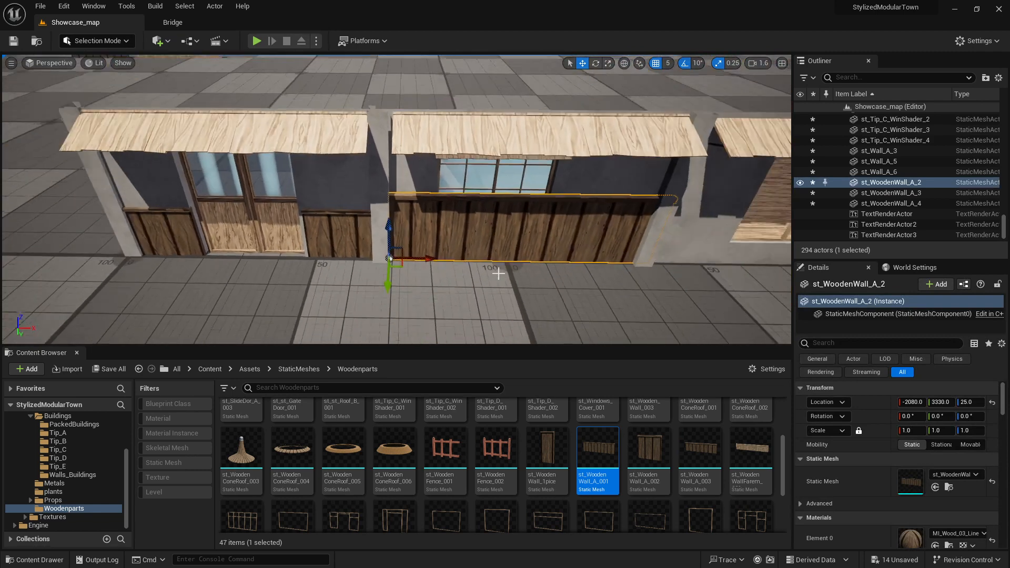
key("r")
left_click_drag(388, 232, 387, 240)
key("w")
Duplicate the wide wooden panel along X to the base of the shuttered wall at X -1595
key("s")
right_click_drag(429, 243, 405, 245)
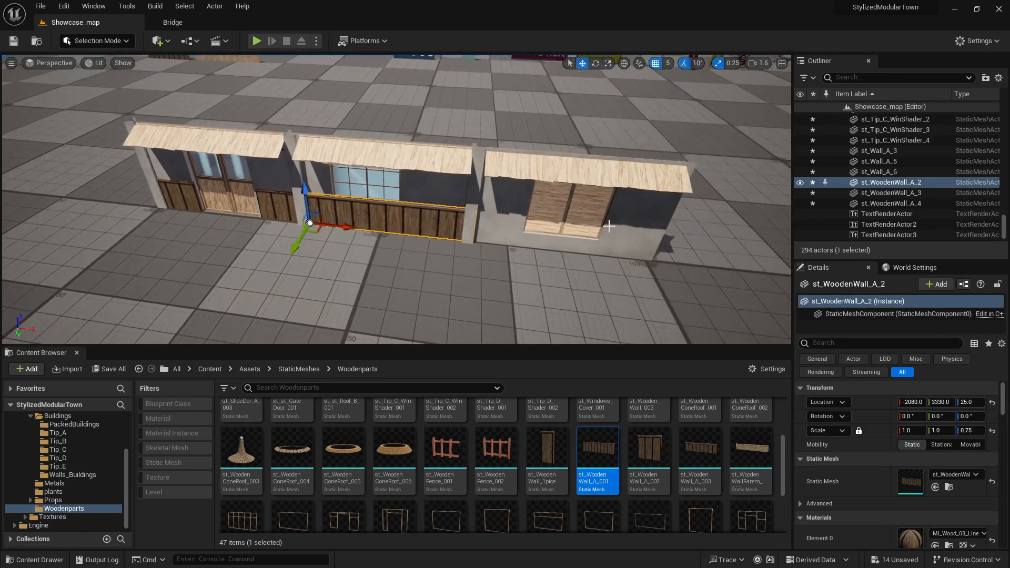
left_click_drag(351, 227, 503, 243, "alt")
Examine the assembled three-wall facade from several angles
key("s")
right_click_drag(475, 265, 459, 243)
key("w")
right_click_drag(297, 252, 298, 271)
key("q")
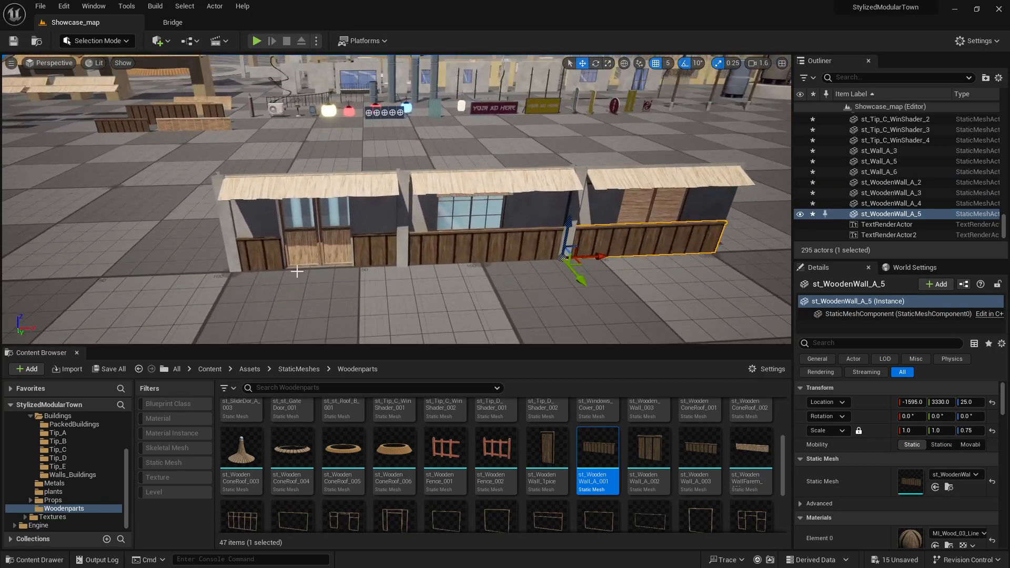
key("s")
mouse_move(488, 263)
right_mouse_down()
mouse_move(520, 241)
mouse_move(483, 252)
right_mouse_up()
key("w")
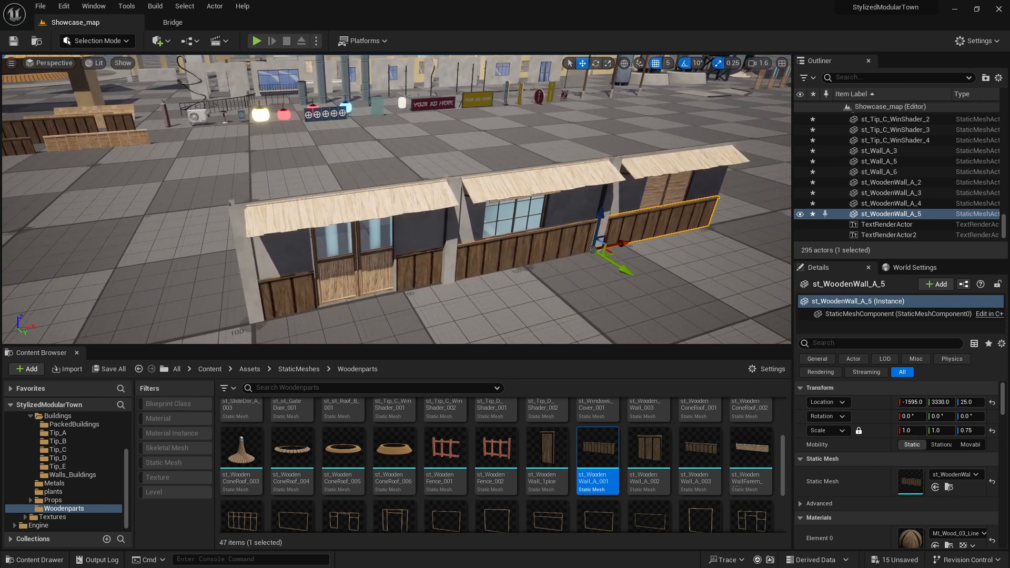
Select all thirteen pieces of the three-wall facade and duplicate them straight up as a second storey
left_click(248, 274)
left_click(295, 279, "ctrl")
left_click(295, 252, "ctrl")
left_click(338, 290, "ctrl")
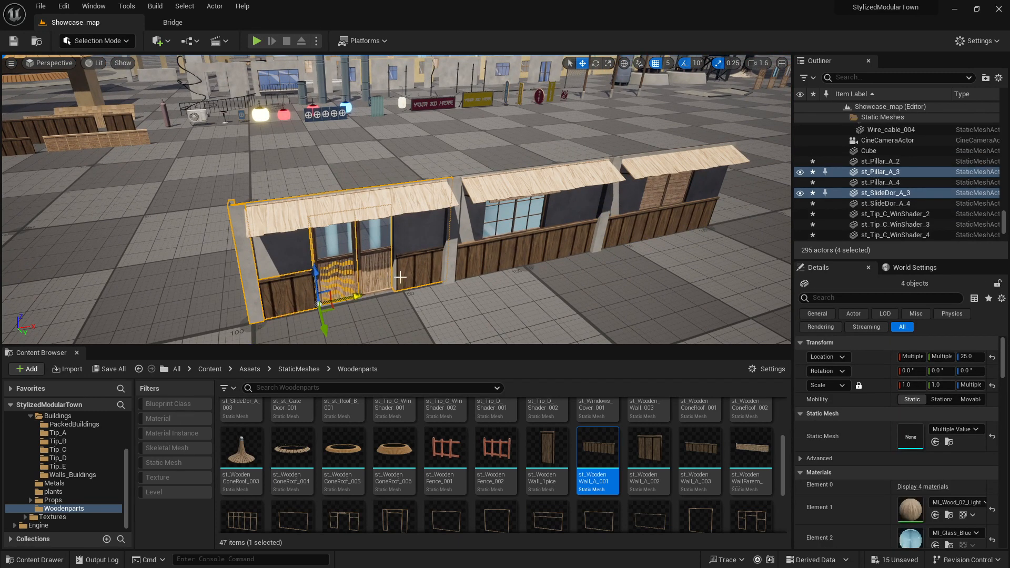
left_click(383, 279, "ctrl")
left_click(416, 271, "ctrl")
left_click(445, 256, "ctrl")
left_click(538, 231, "ctrl")
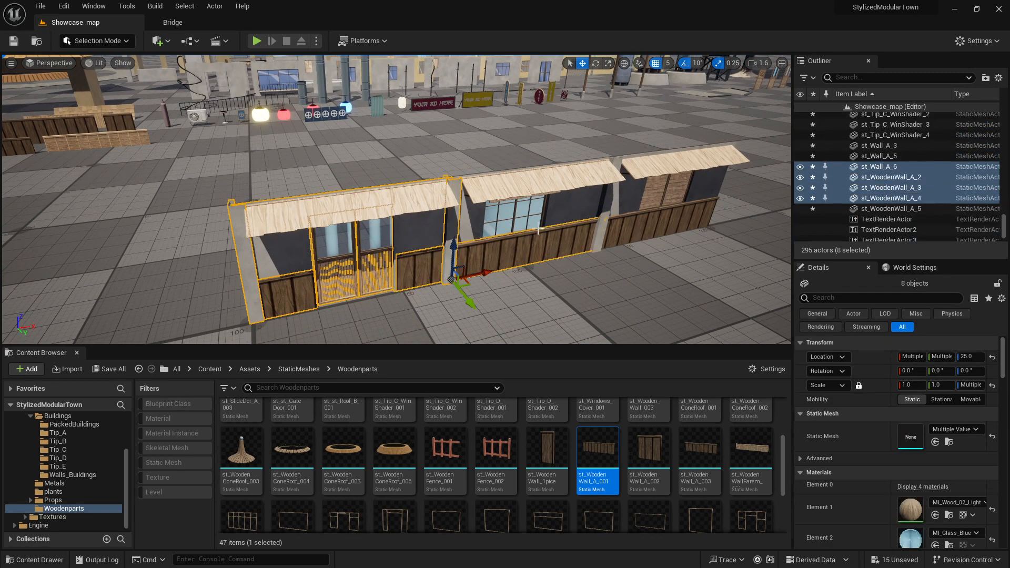
left_click(562, 201, "ctrl")
left_click(590, 178, "ctrl")
left_click(664, 168, "ctrl")
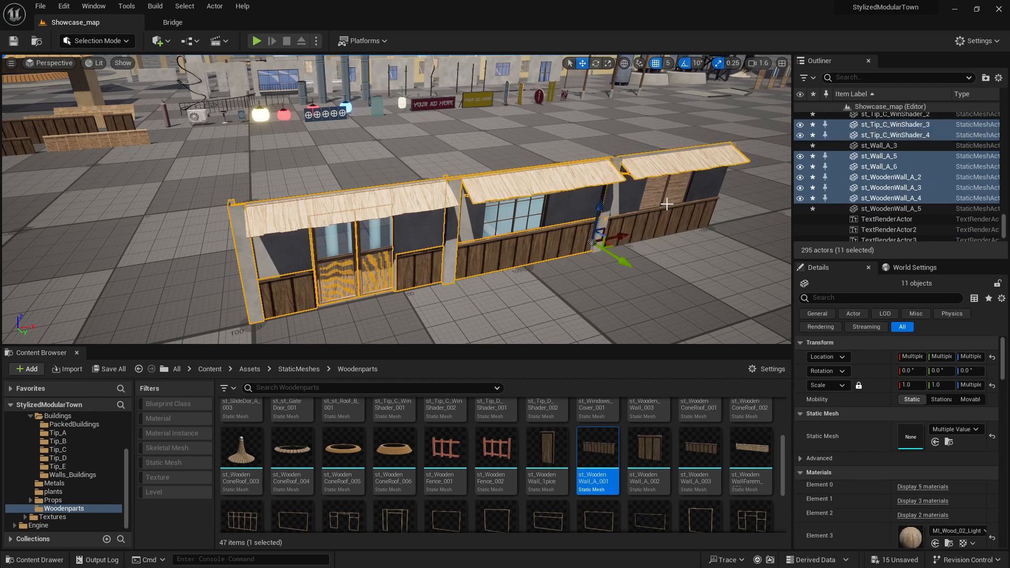
left_click(667, 239, "ctrl")
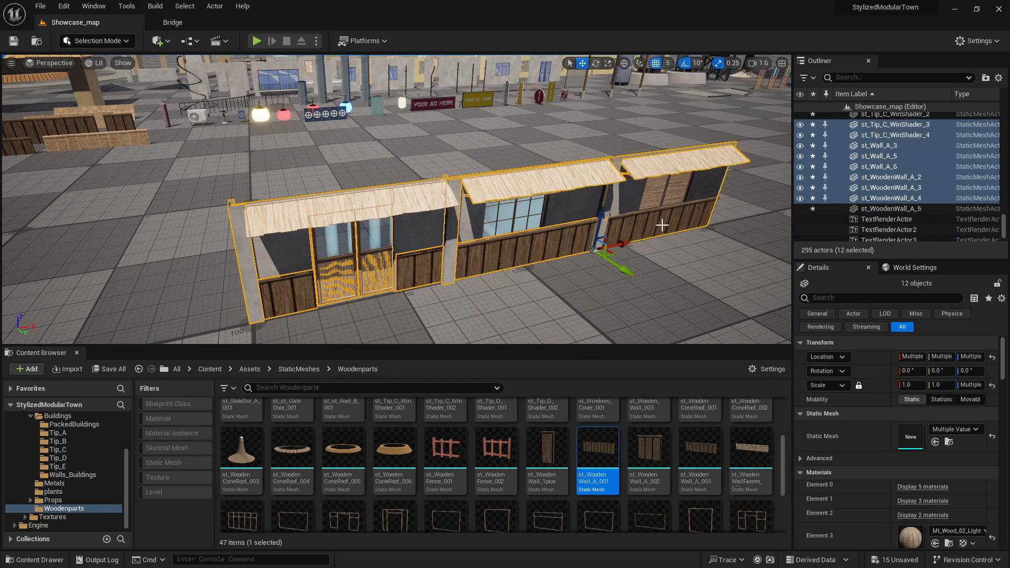
left_click(662, 225, "ctrl")
key("d")
right_click_drag(677, 250, 731, 232)
key("s")
key("a")
key("w")
key("s")
key("w")
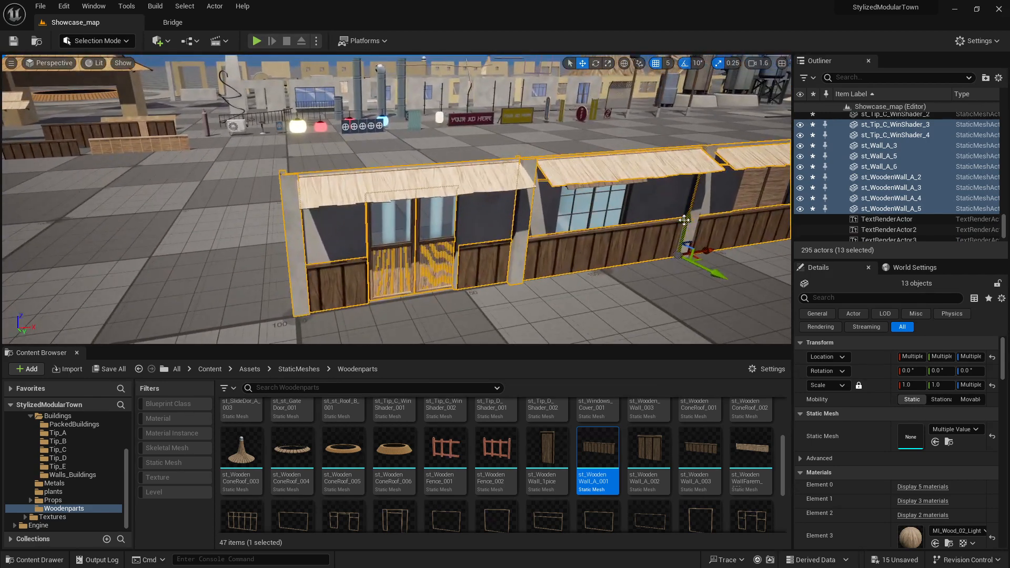
left_click_drag(686, 224, 696, 108, "alt")
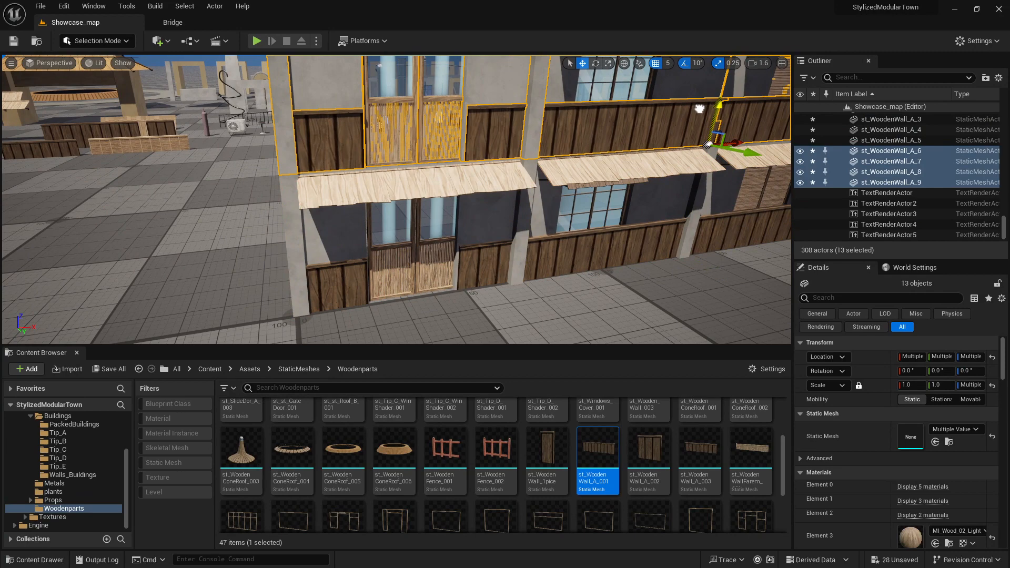
Duplicate the second storey's pieces straight up to add a third storey
key("s")
right_click_drag(559, 232, 558, 209)
left_click_drag(573, 189, 585, 108, "alt")
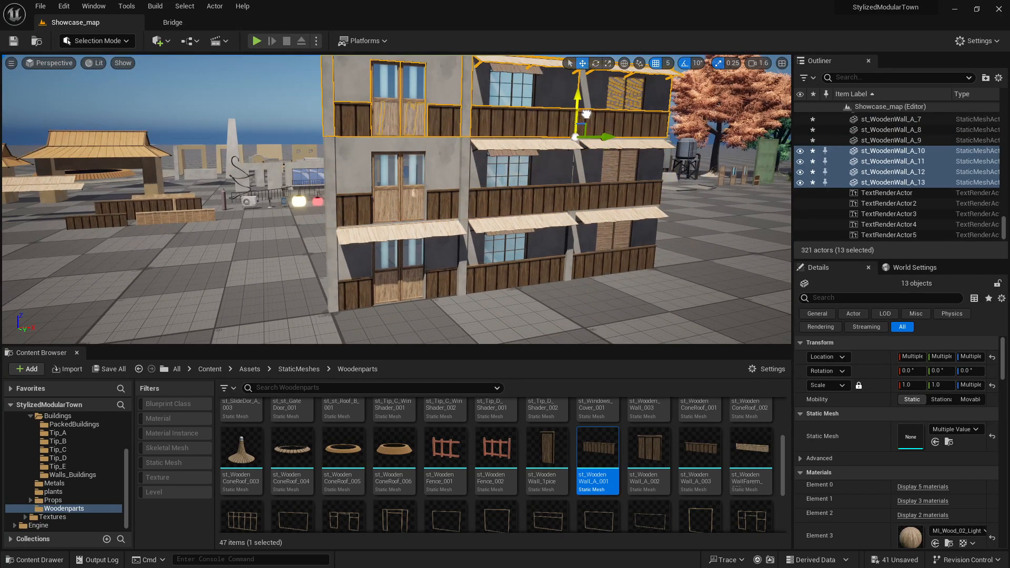
Examine the three-storey facade from several angles
key("s")
right_click_drag(586, 114, 601, 131)
key("w")
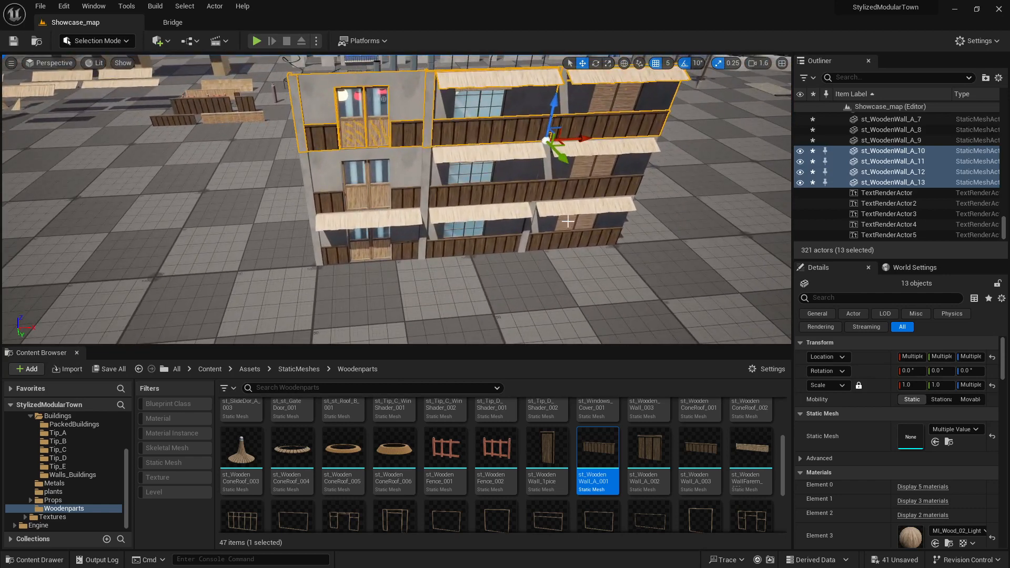
key("a")
right_click_drag(567, 222, 532, 243)
key("d")
key("a")
key("d")
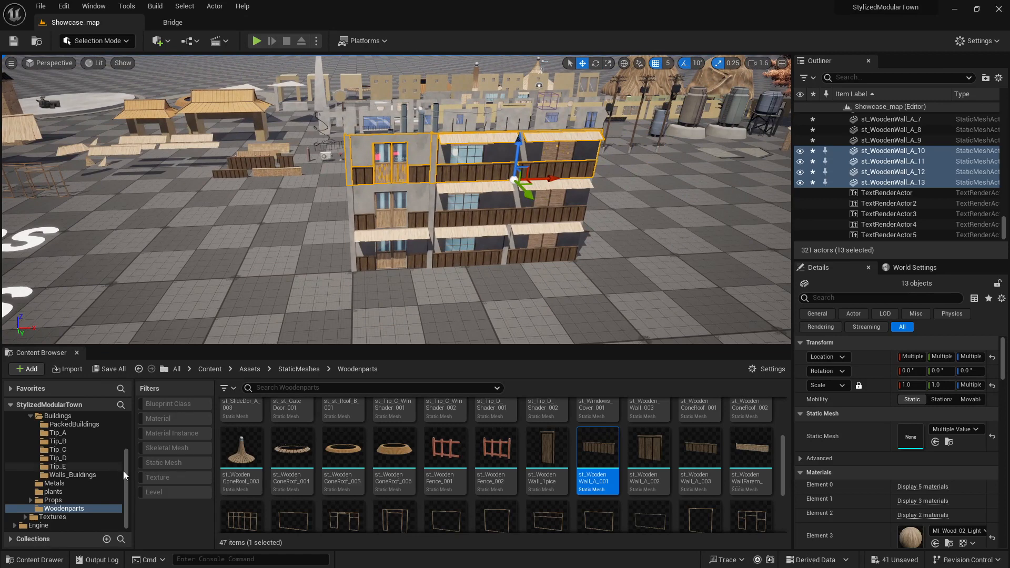
Browse to the Blueprints/Creating folder and look over the BP_WallCreator blueprints
left_click_drag(126, 475, 133, 406)
left_click(26, 477)
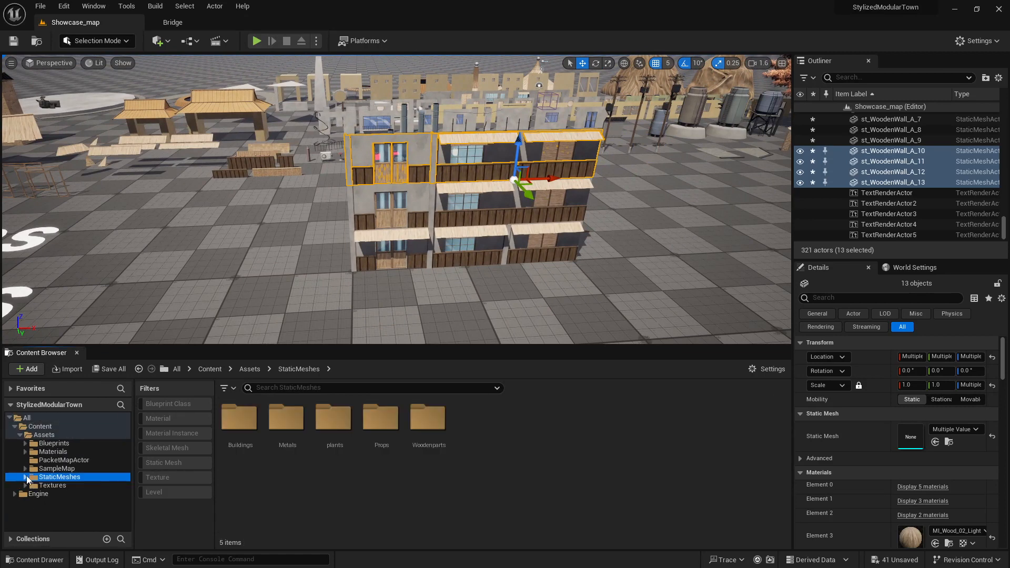
left_click(42, 445)
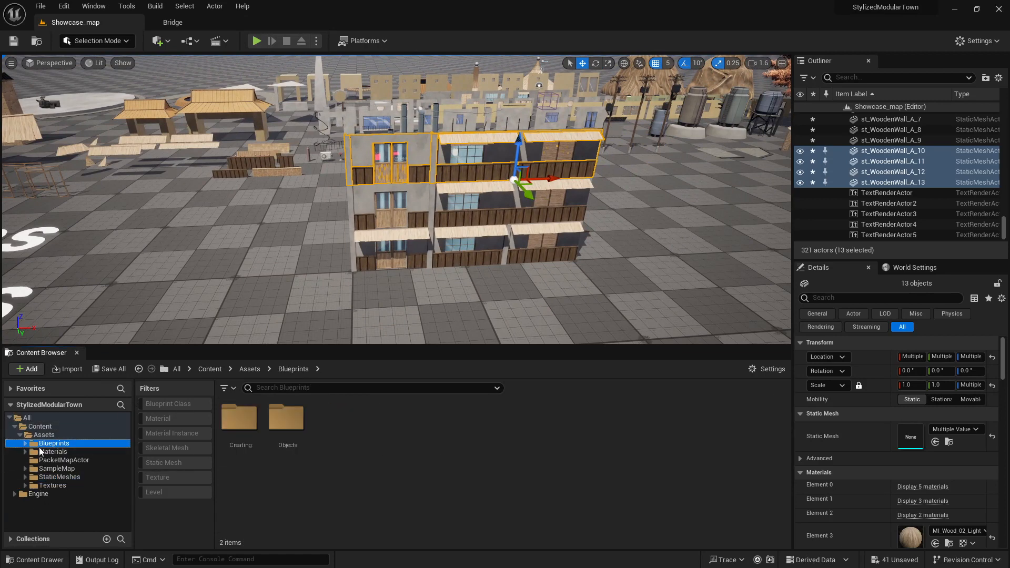
double_click(239, 418)
left_click(334, 424)
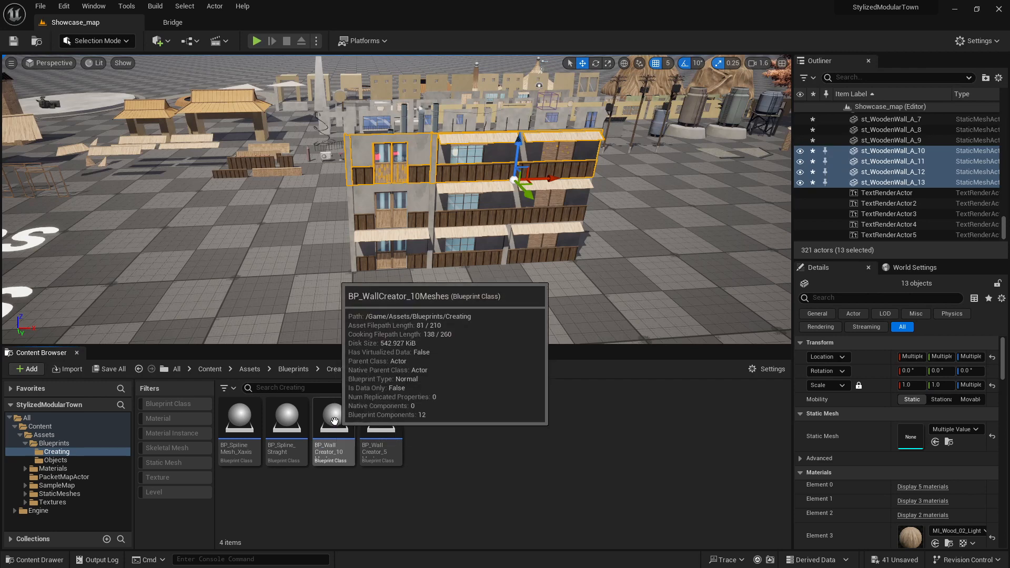
left_click(382, 437)
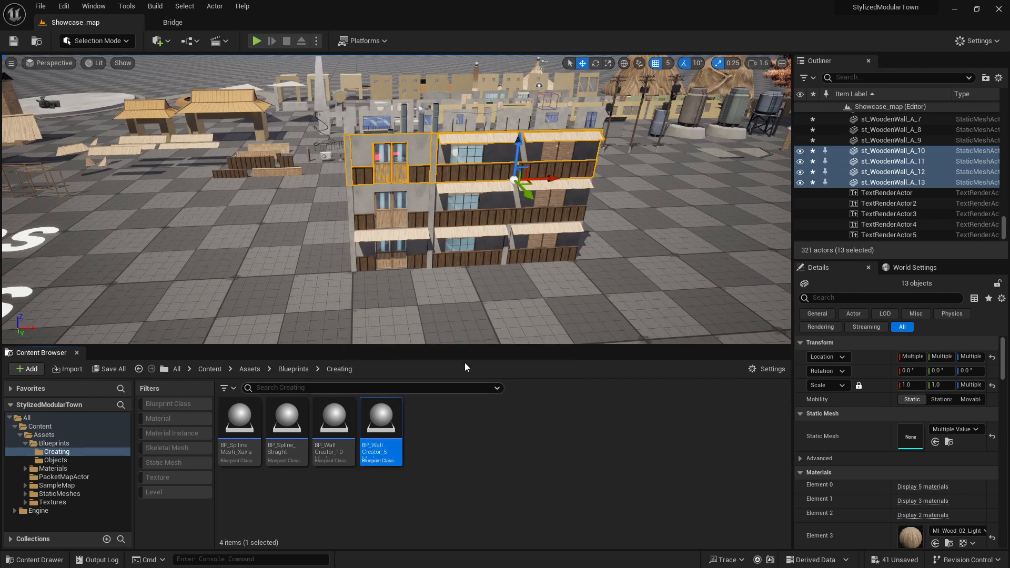
Place a BP_WallCreator_10Meshes actor on the open floor beside the building at X 375, Y 3330, Z 25
key("d")
right_click_drag(489, 294, 448, 290)
key("a")
key("s")
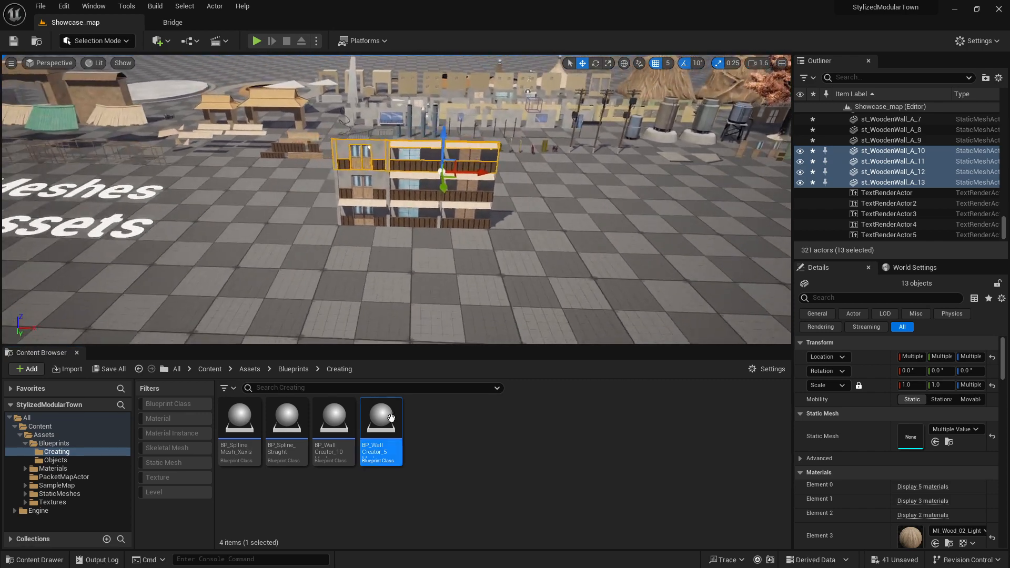
left_click_drag(337, 429, 746, 261)
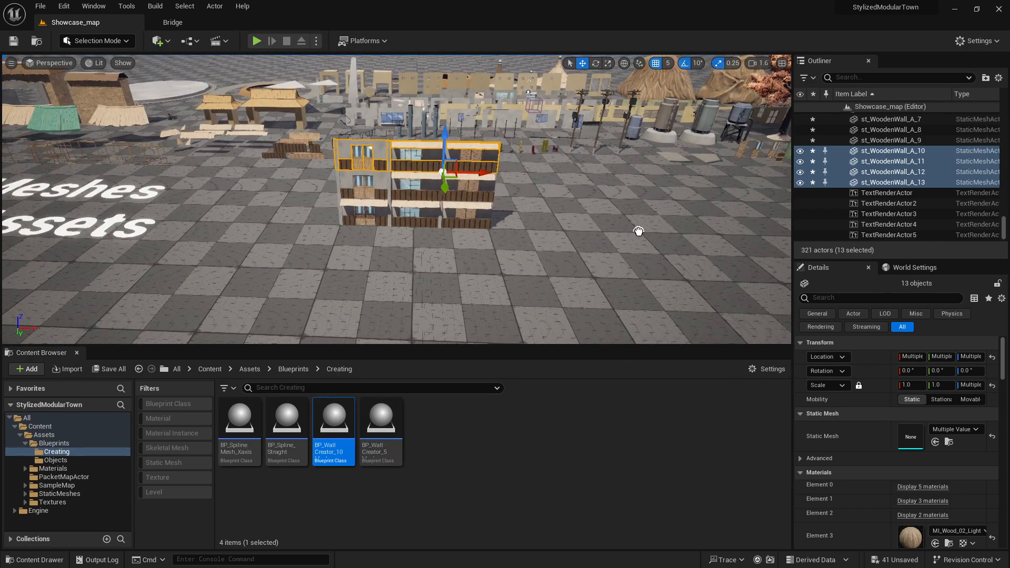
left_click_drag(654, 256, 653, 255)
key("f")
key("w")
right_click_drag(653, 256, 646, 301)
left_click_drag(486, 249, 481, 256)
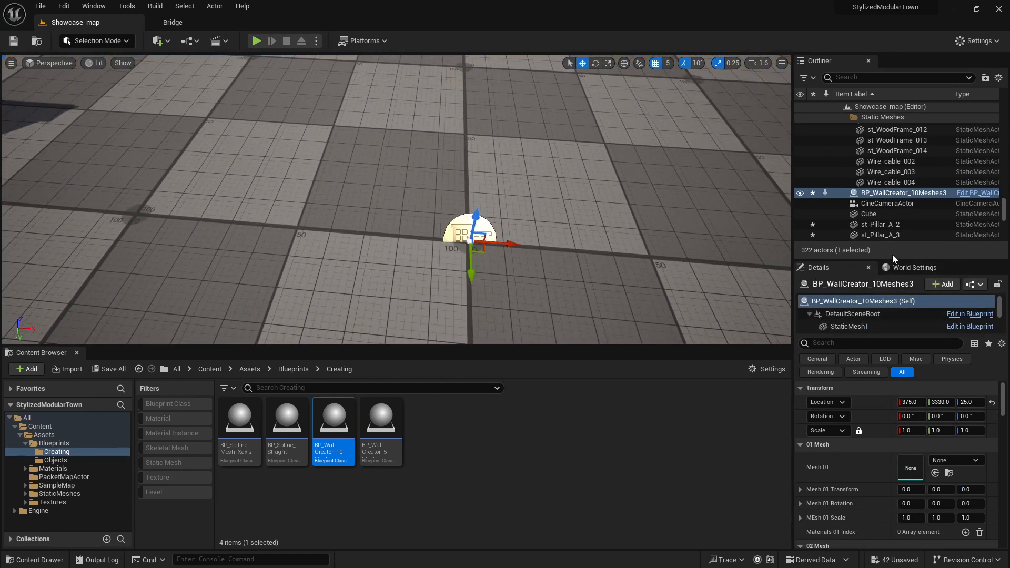
Enlarge the wall creator's details area and collapse its property groups 01 Mesh through 10 Mesh
left_click_drag(896, 261, 896, 171)
left_click(800, 370)
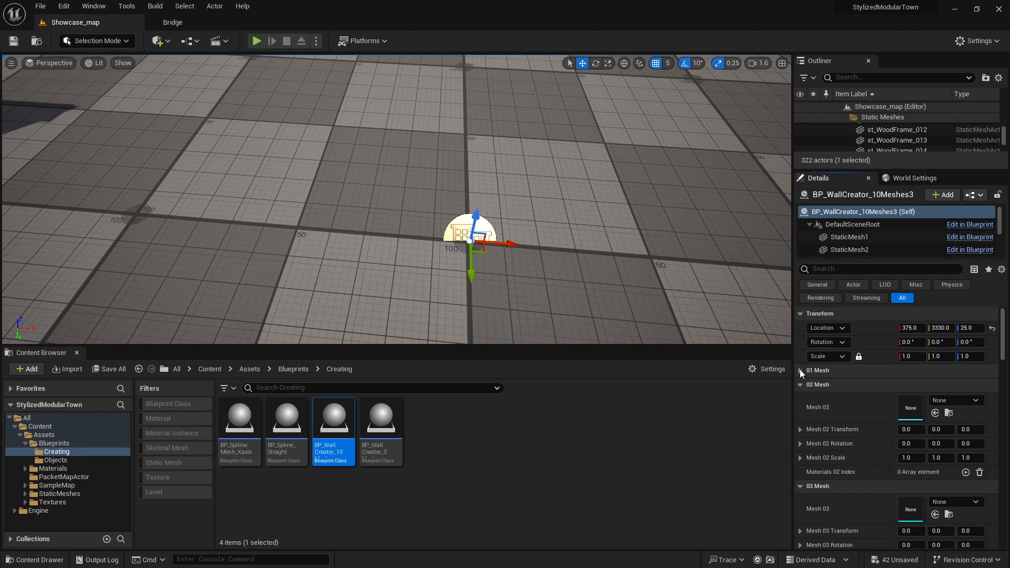
left_click(800, 385)
left_click(801, 399)
left_click(800, 427)
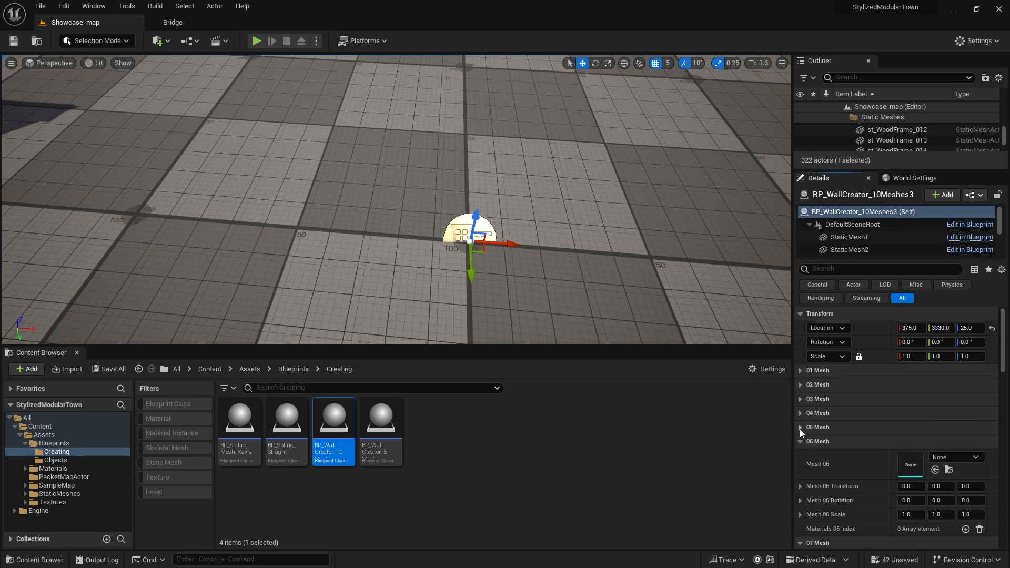
left_click(799, 442)
left_click(800, 456)
left_click(798, 470)
left_click(800, 484)
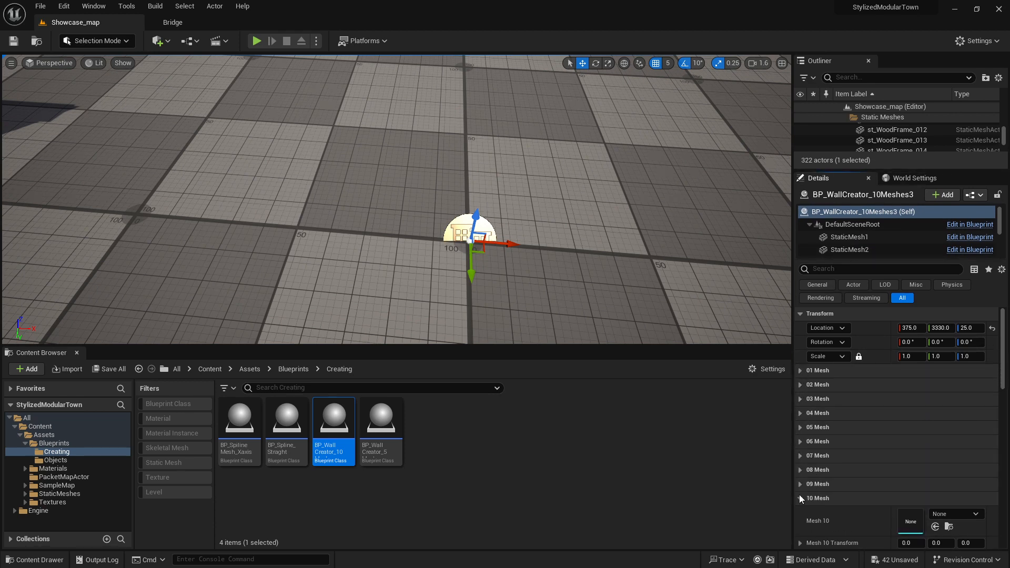
left_click(800, 498)
Assign the doorway wall st_Wall_A_005 from the Tip_A folder to Mesh 01 of the wall creator
left_click(799, 371)
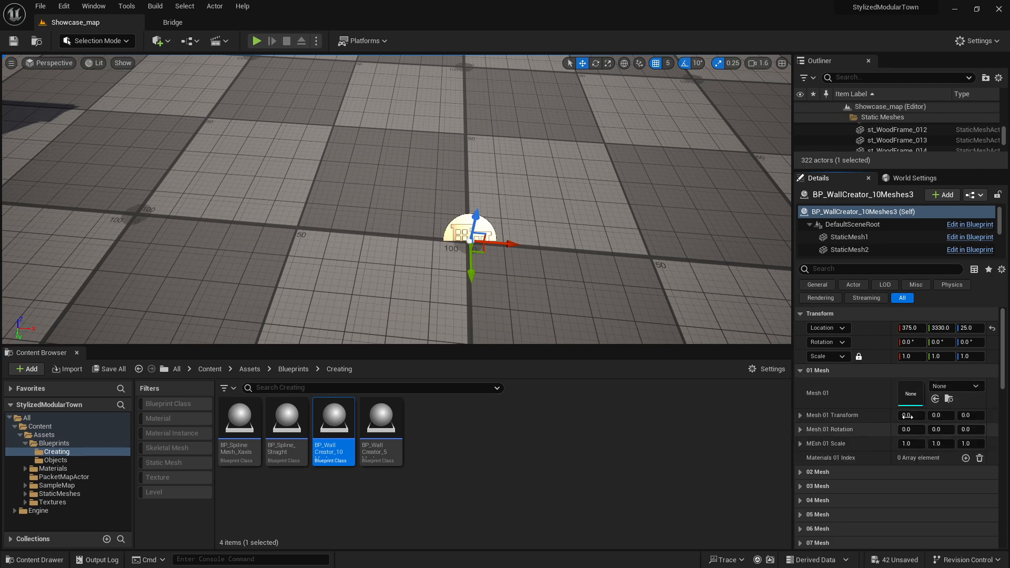
left_click(25, 444)
left_click(26, 477)
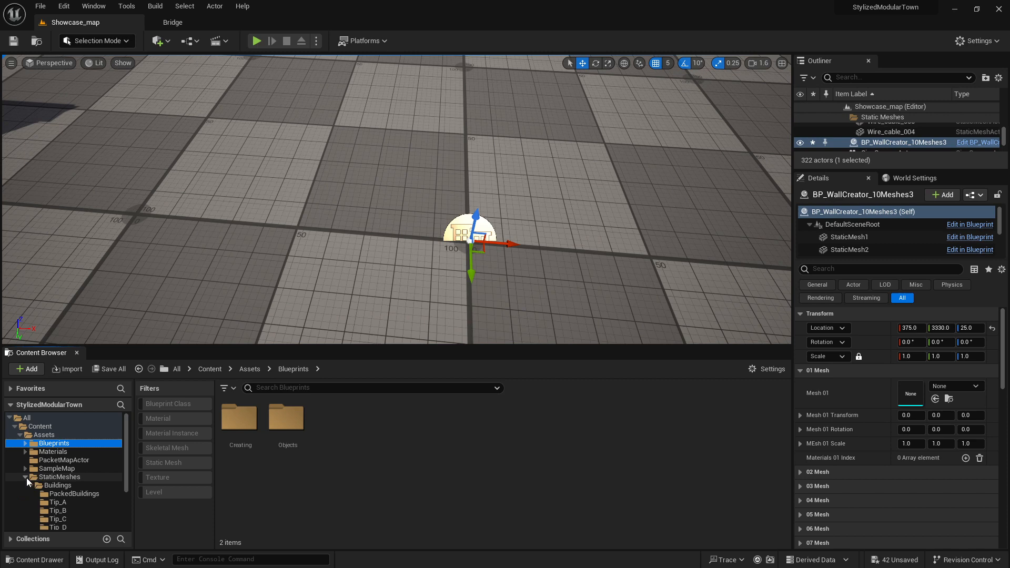
left_click(64, 503)
left_click_drag(712, 421, 915, 391)
right_click_drag(758, 314, 776, 317)
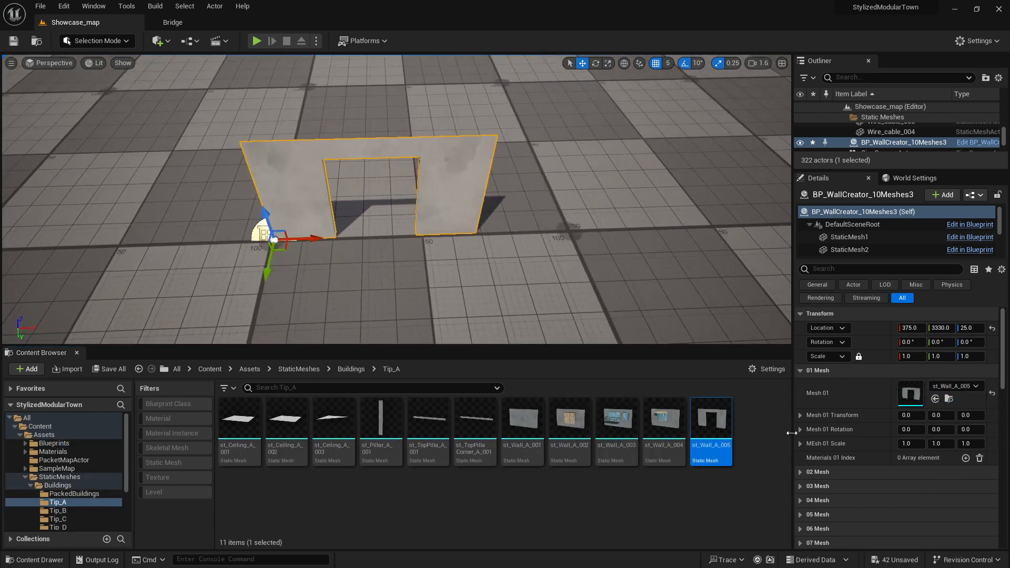
Assign the window wall st_Wall_A_004 to Mesh 02 of the wall creator
left_click(801, 370)
left_click(800, 385)
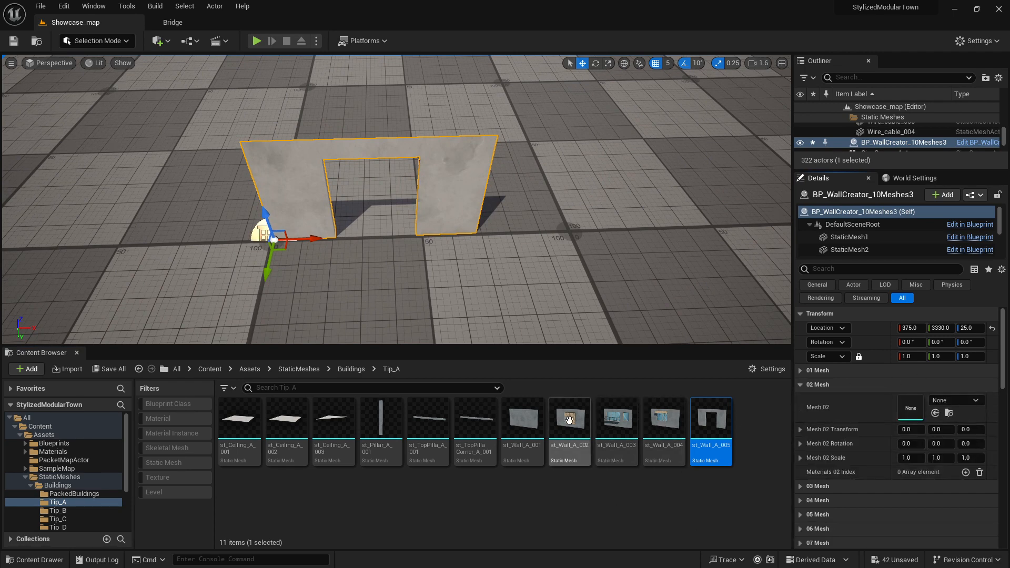
left_click_drag(664, 424, 912, 408)
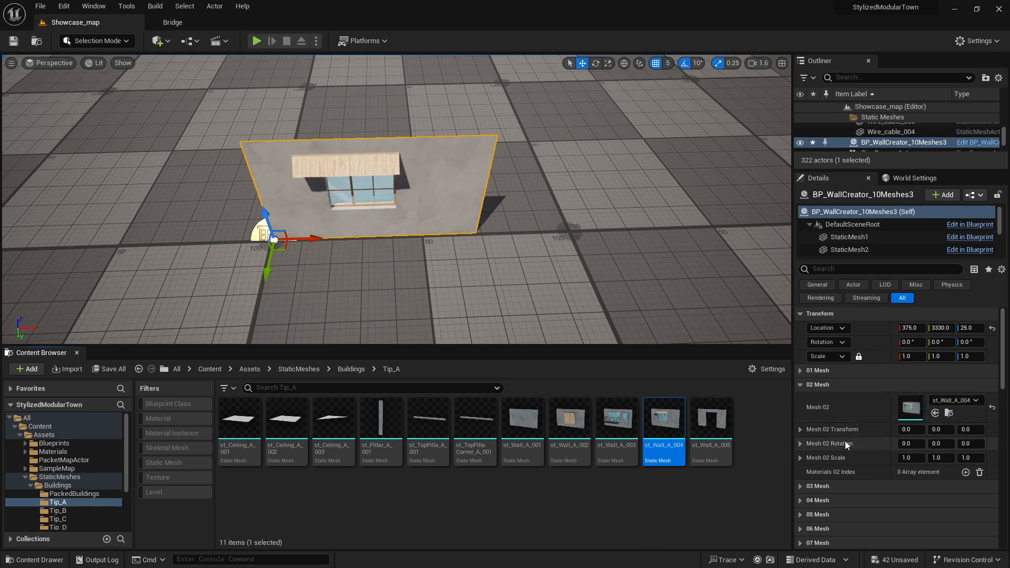
Check the size of st_Wall_A_004 in the mesh editor and set Mesh 02 Transform X to 500, also trying -500
double_click(666, 431)
left_click_drag(293, 286, 270, 273)
scroll(145, 198, "up", 4)
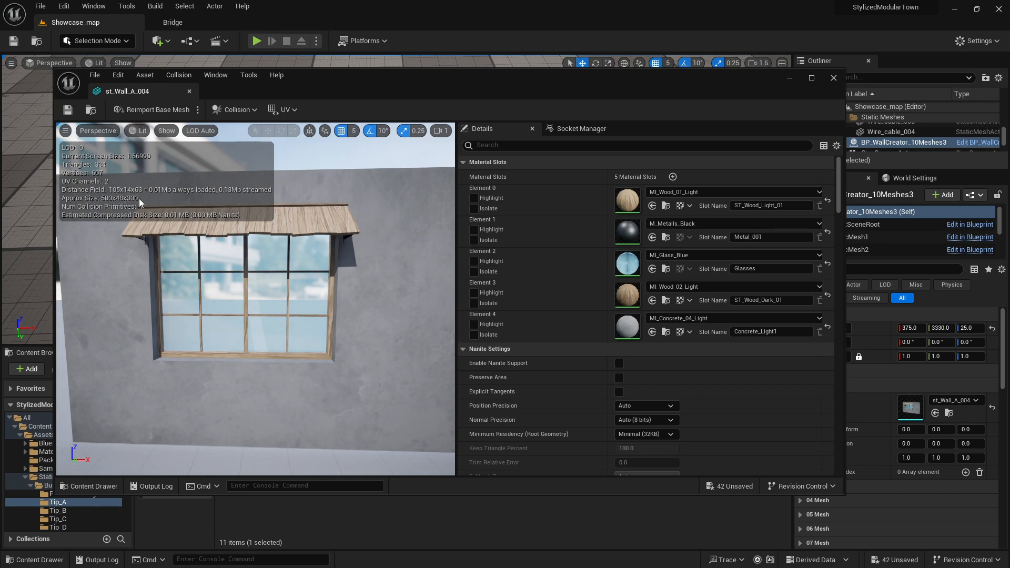
left_click(835, 80)
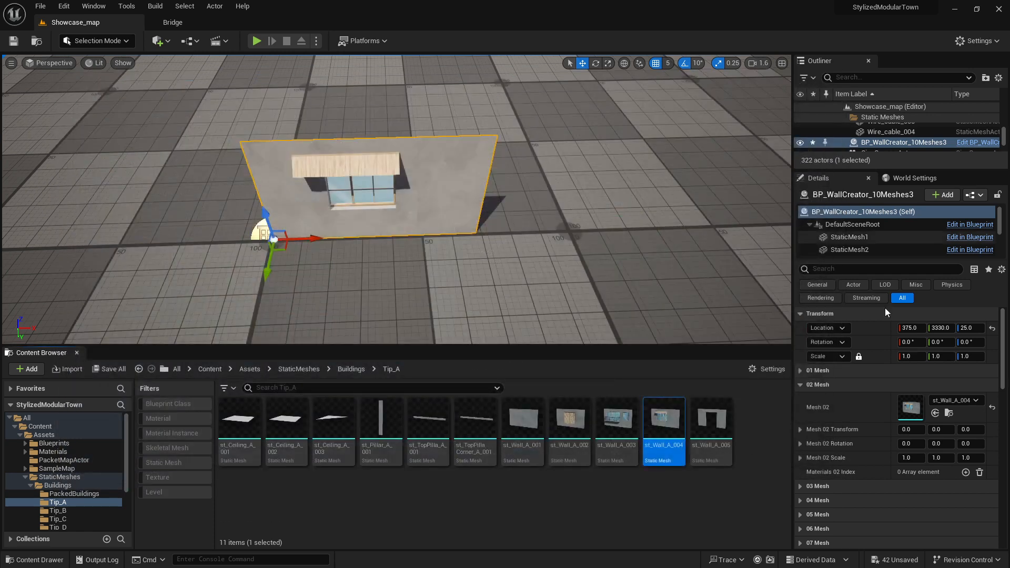
left_click(914, 431)
type("500")
key("Return")
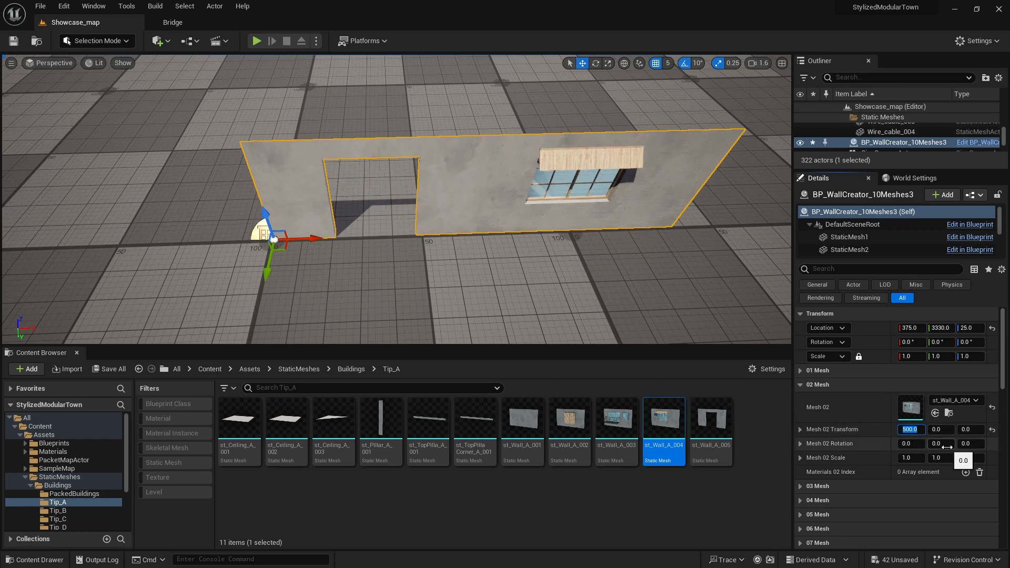
type("-500")
key("Return")
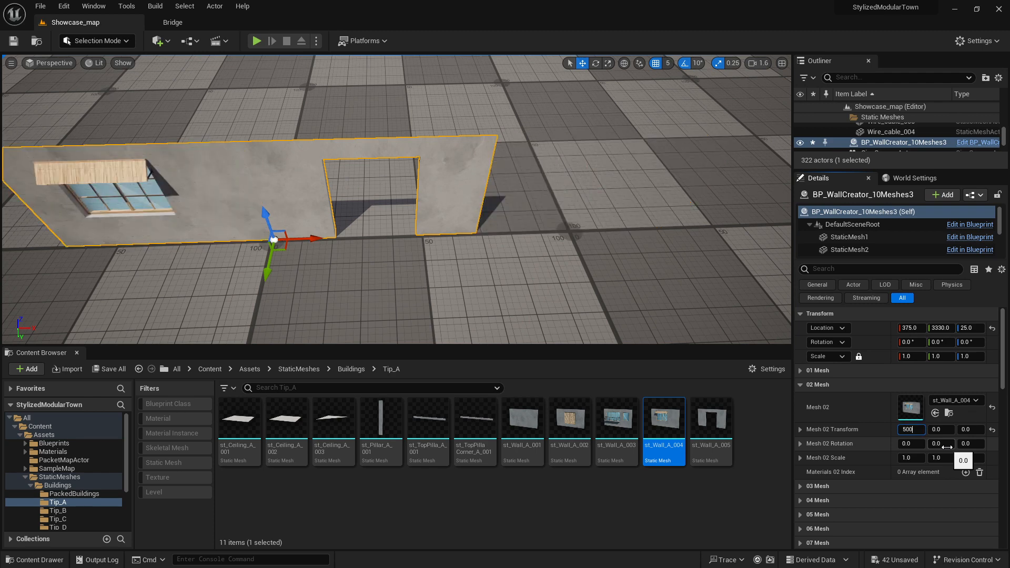
key("Return")
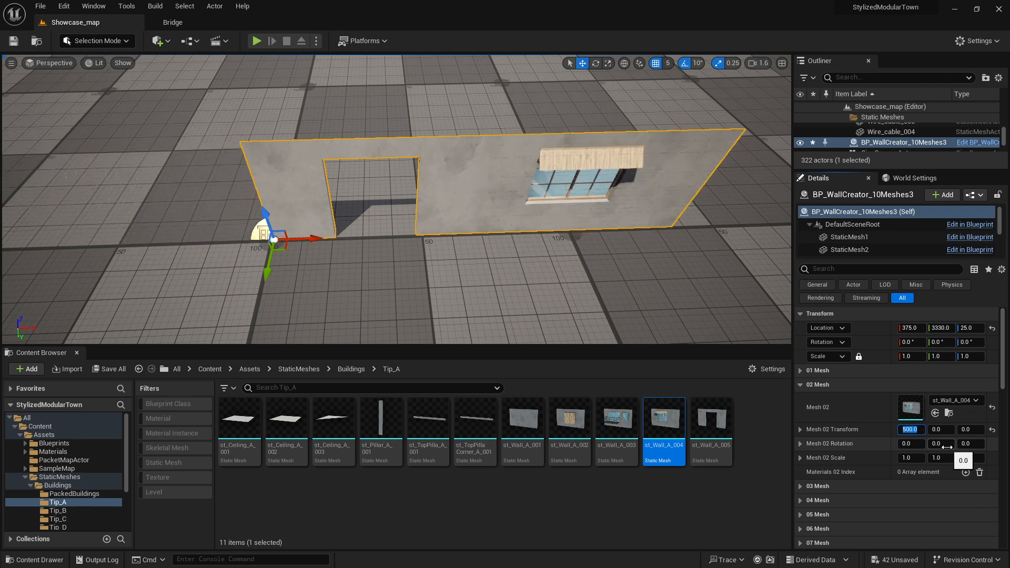
Assign st_Pillar_A_001 to Mesh 03 of the wall creator at the doorway wall's origin
left_click(801, 385)
left_click(801, 399)
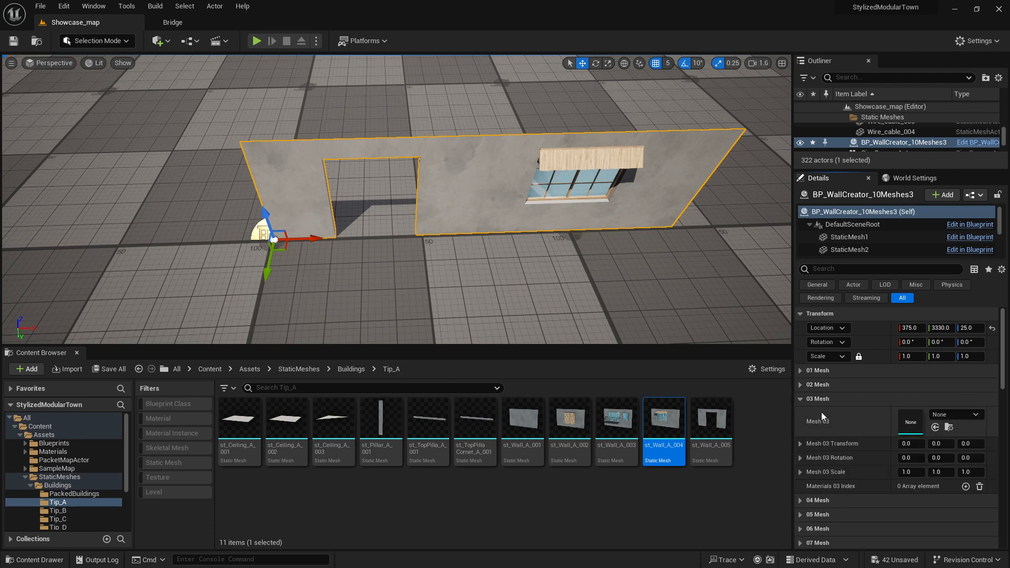
left_click_drag(381, 421, 911, 421)
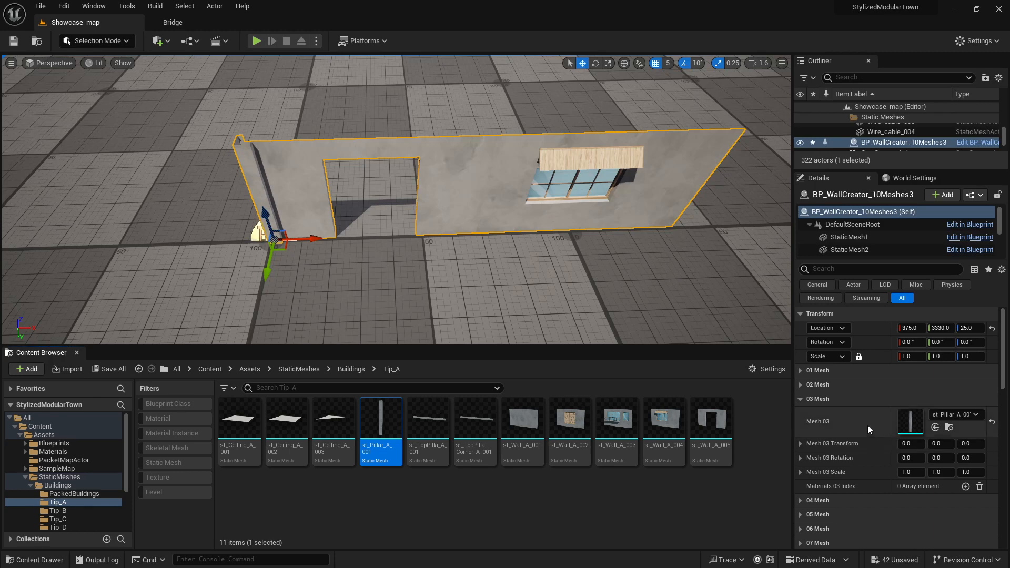
Assign st_Pillar_A_001 to Mesh 04 and set Mesh 04 Transform X to 500, at the joint between the walls
left_click(800, 399)
left_click(800, 413)
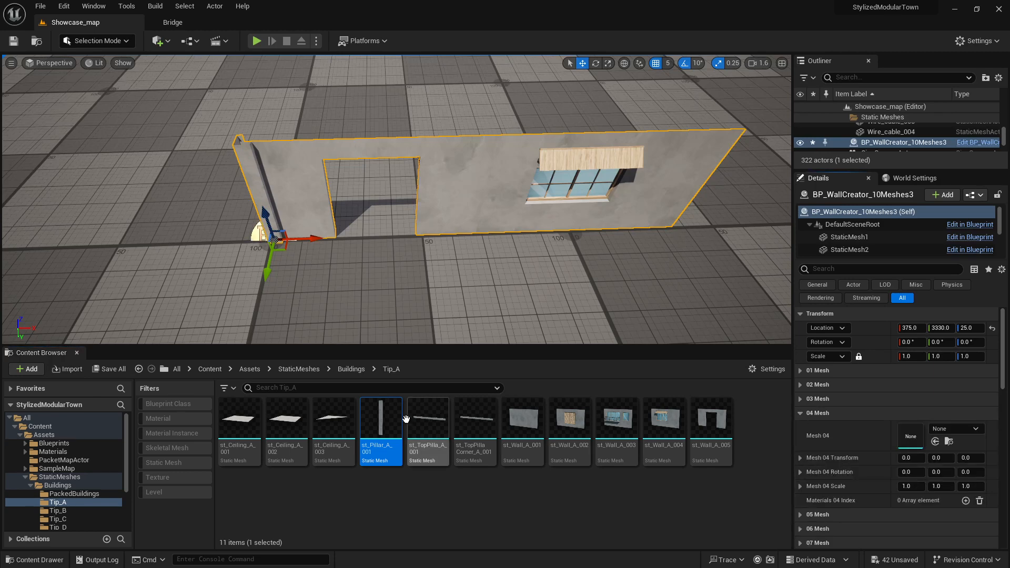
left_click_drag(382, 421, 912, 436)
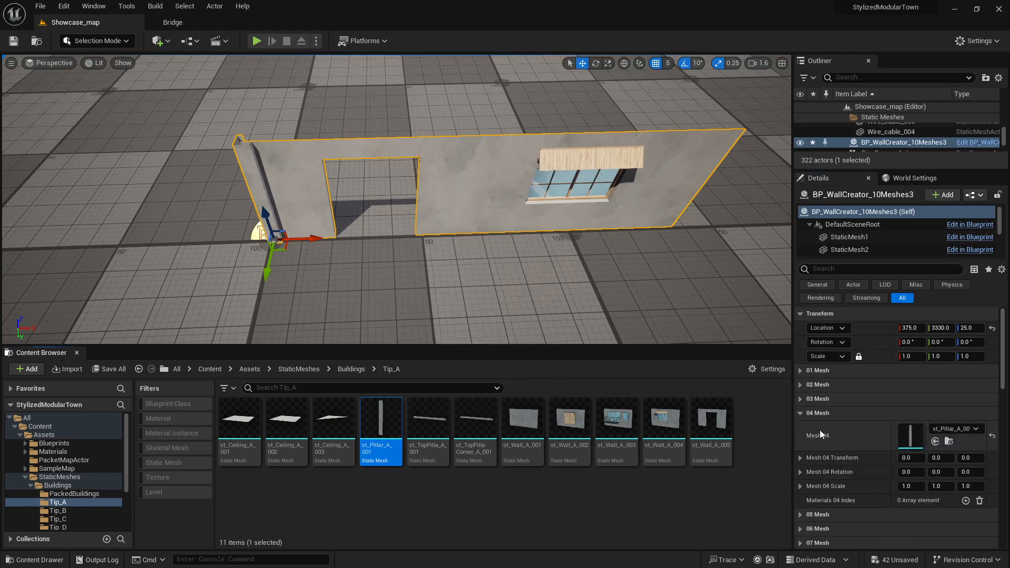
left_click(920, 459)
type("500")
key("Return")
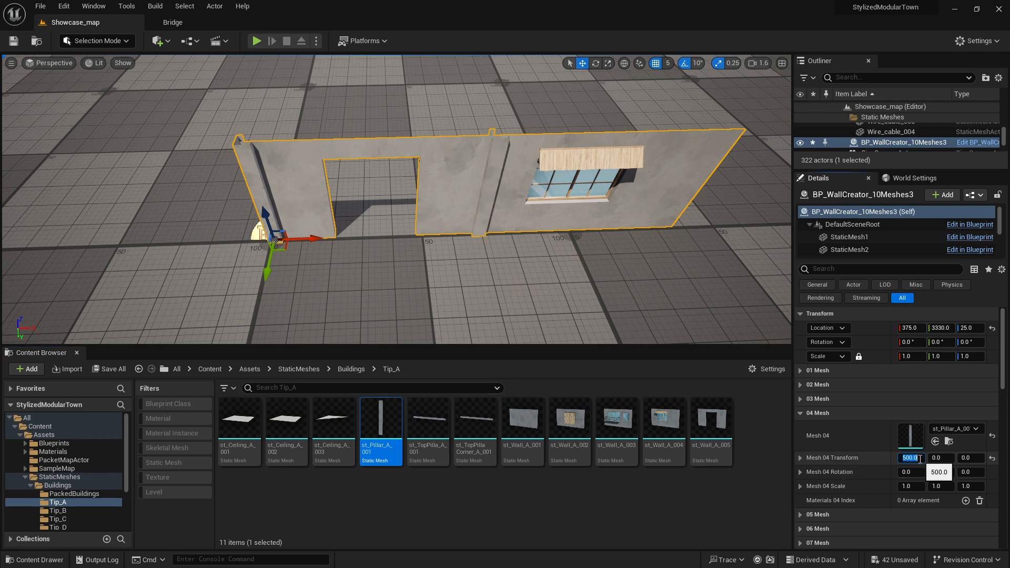
left_click(800, 415)
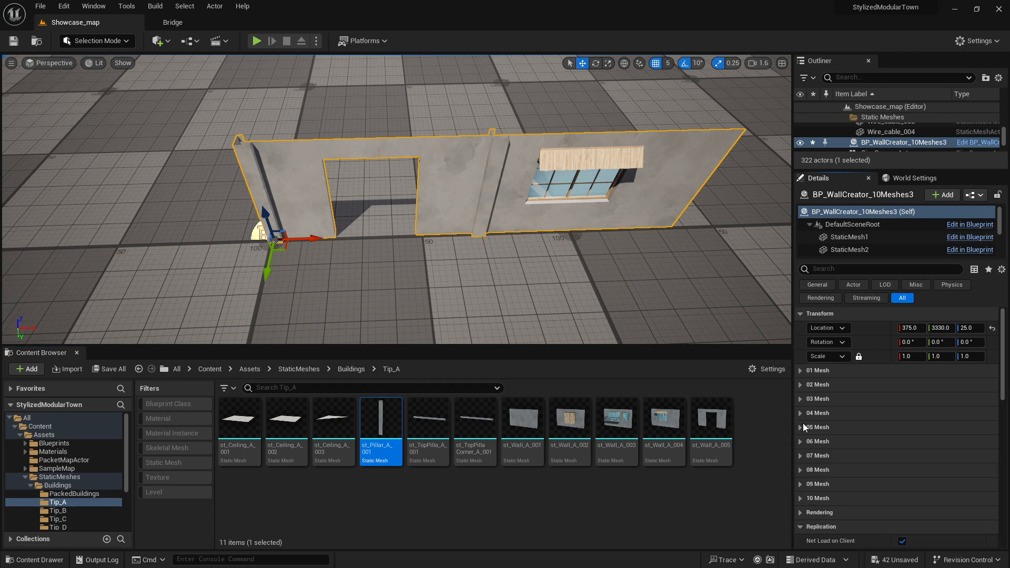
Assign st_RoofTile_001 from the Woodenparts folder to Mesh 05 of the wall creator as an awning
left_click(798, 428)
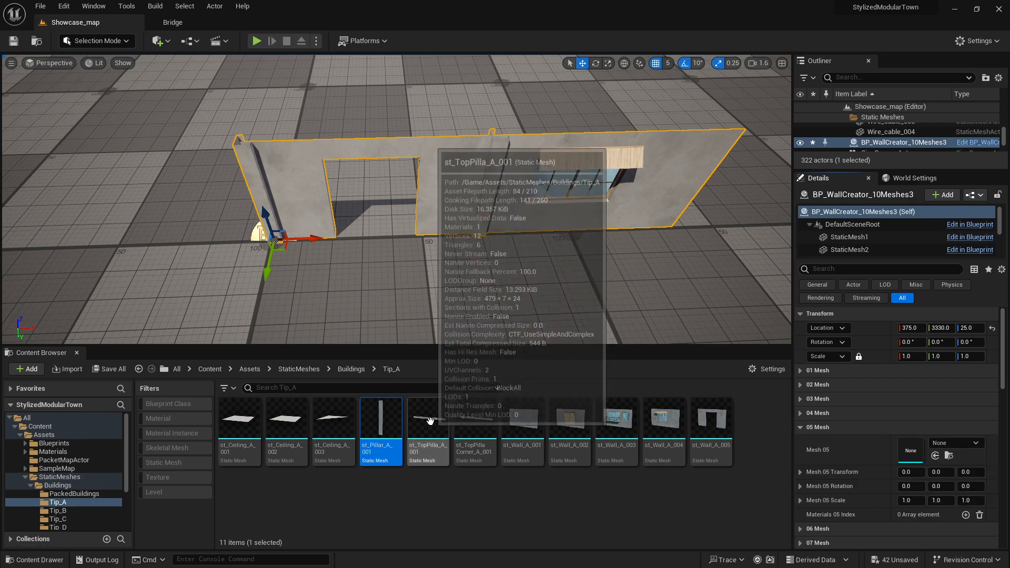
scroll(69, 500, "down", 2)
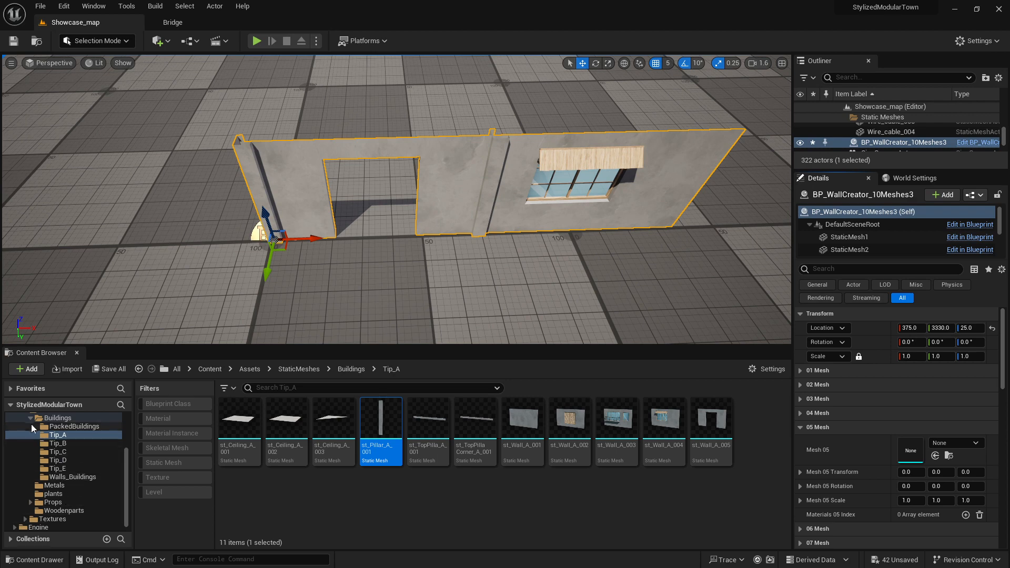
double_click(58, 451)
double_click(533, 437)
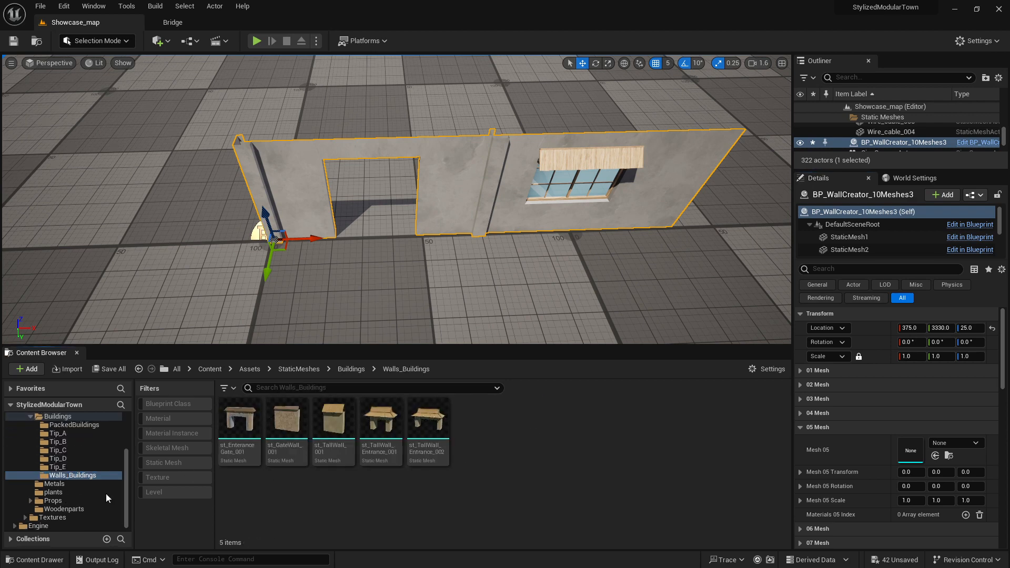
left_click(65, 509)
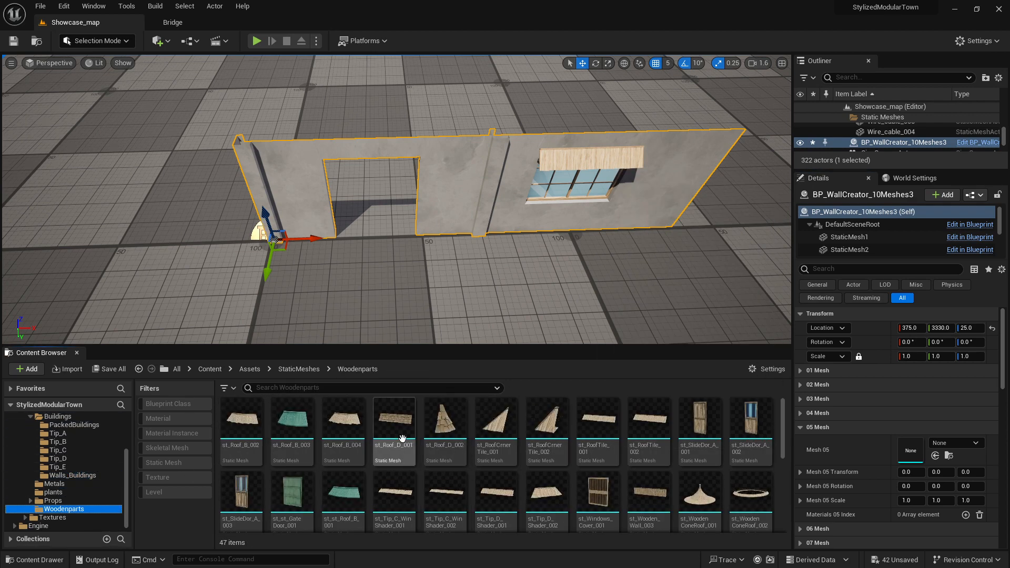
left_click_drag(598, 421, 910, 451)
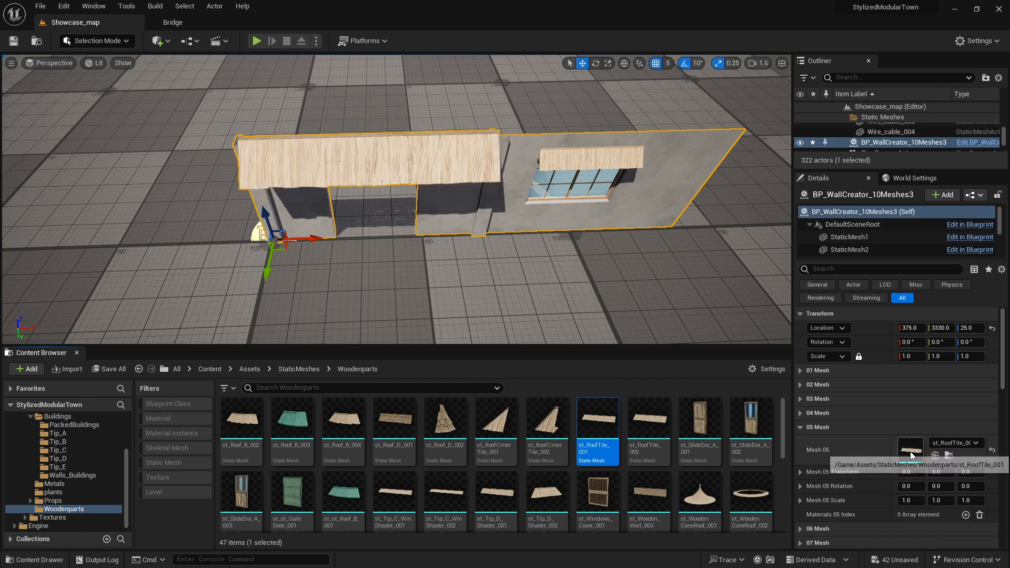
Lower the awning on the doorway wall by setting Mesh 05 Transform Z to -40
right_click_drag(648, 293, 632, 236)
scroll(662, 236, "down", 8)
scroll(650, 235, "up", 2)
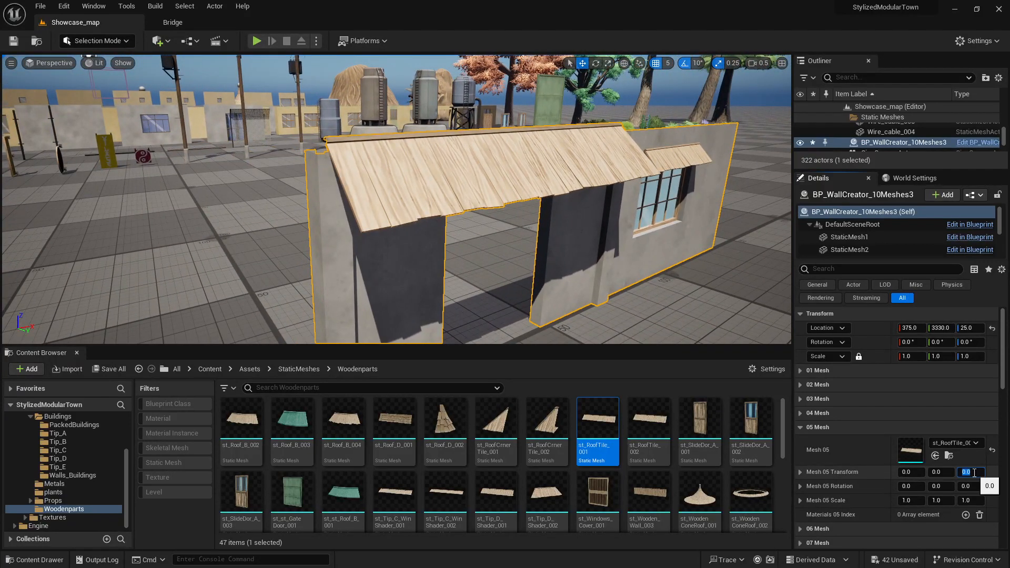
key("Return")
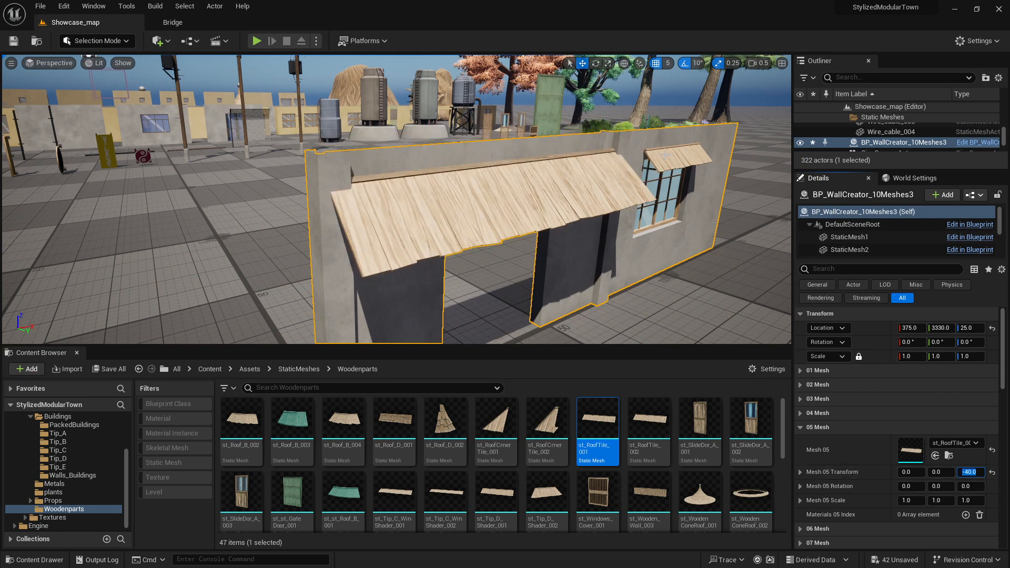
Set Mesh 05 Scale X to 0.7 and shift the awning along X until it is centred over the doorway
right_click_drag(694, 170, 679, 169)
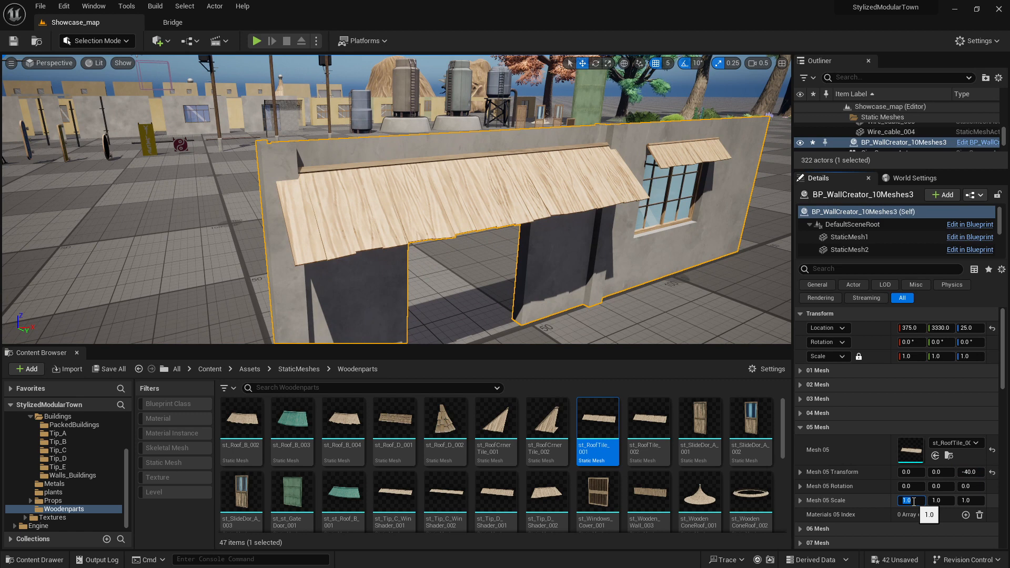
type("0.7")
key("Return")
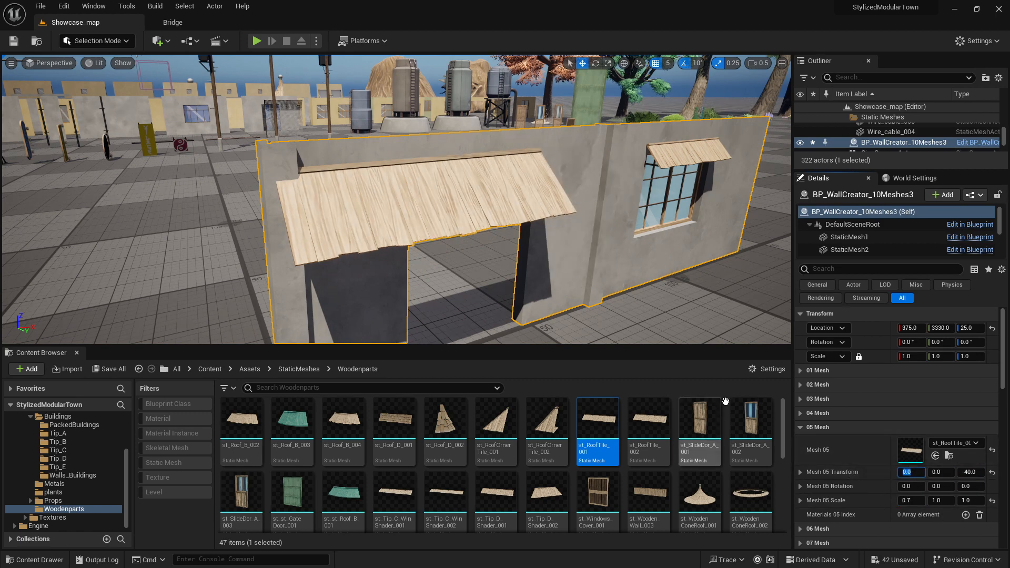
left_click_drag(911, 472, 950, 472)
left_click(802, 428)
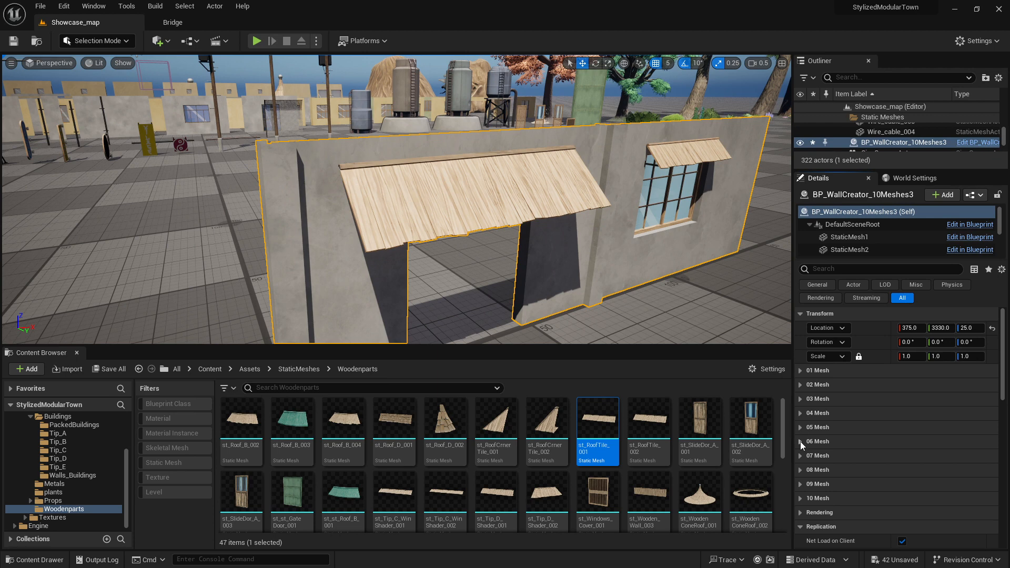
Assign the sliding door st_SlideDor_A_002 to Mesh 06 of the wall creator
left_click(801, 441)
scroll(557, 491, "down", 2)
scroll(558, 491, "up", 2)
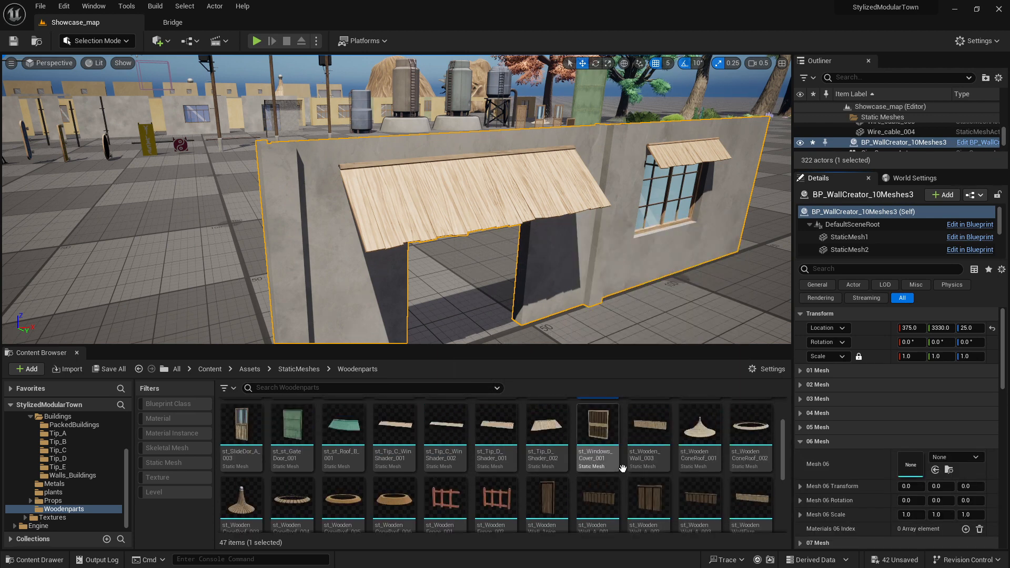
scroll(683, 476, "up", 1)
left_click_drag(751, 429, 910, 465)
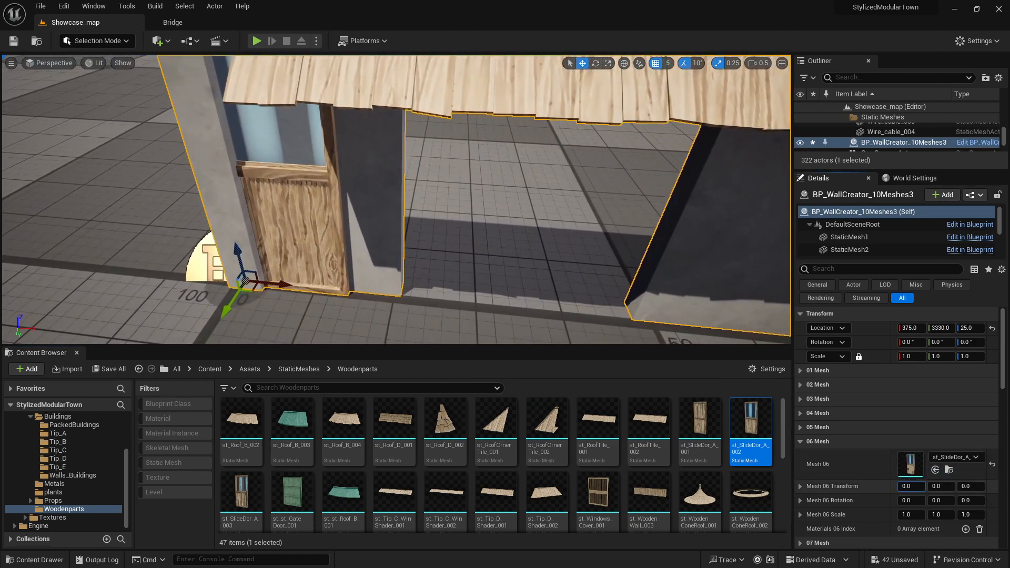
Fit the sliding door into one side of the doorway by setting Mesh 06 Transform X to 150 and Y to -10
mouse_move(910, 486)
left_mouse_down()
mouse_move(947, 487)
mouse_move(916, 487)
mouse_move(925, 486)
left_mouse_up()
left_click(911, 486)
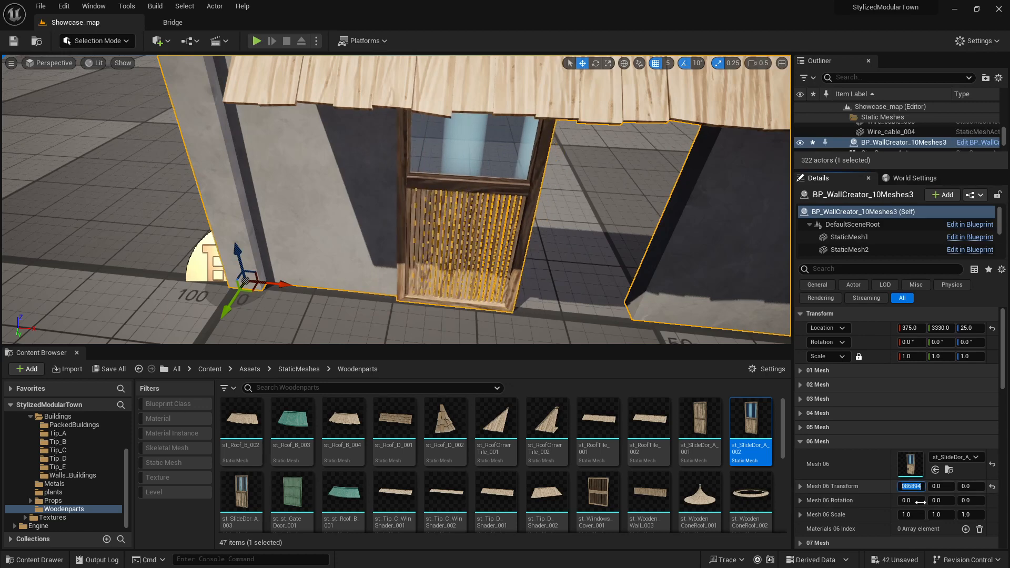
type("150")
key("Return")
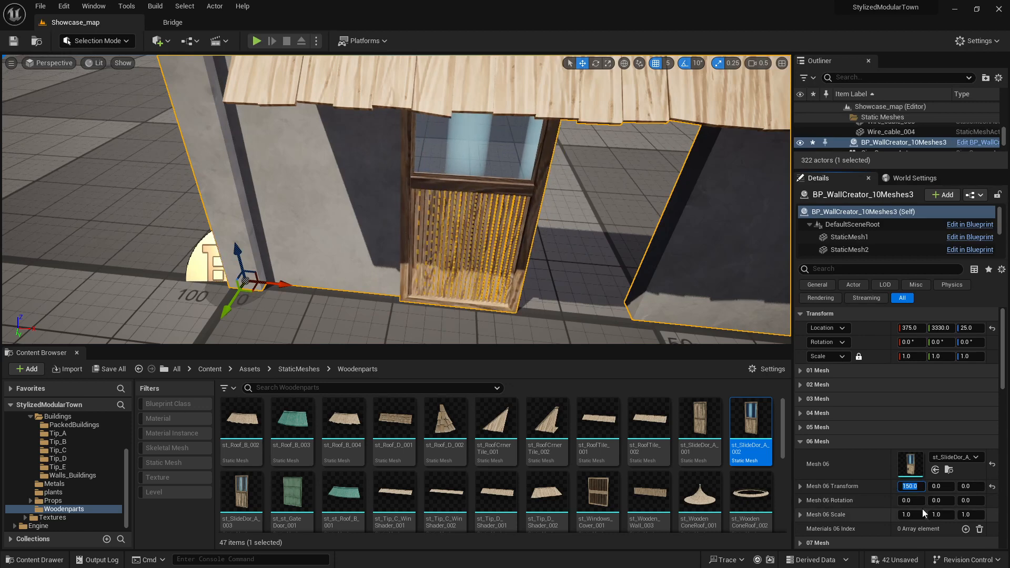
left_click(939, 487)
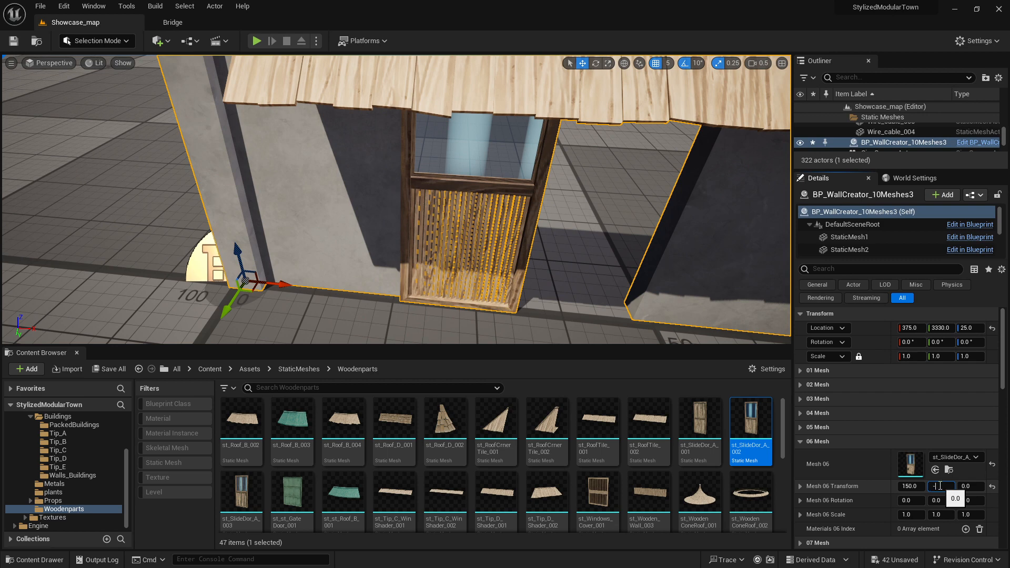
type("-10")
key("Return")
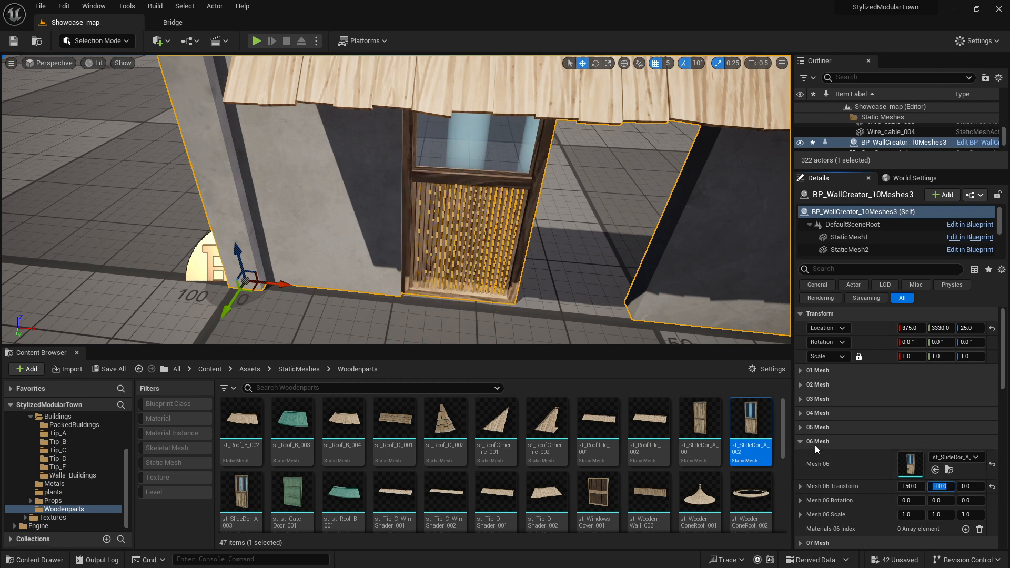
left_click(801, 441)
Assign a second st_SlideDor_A_002 to Mesh 07 and set its Transform X to 250 and Y to -15
left_click(801, 455)
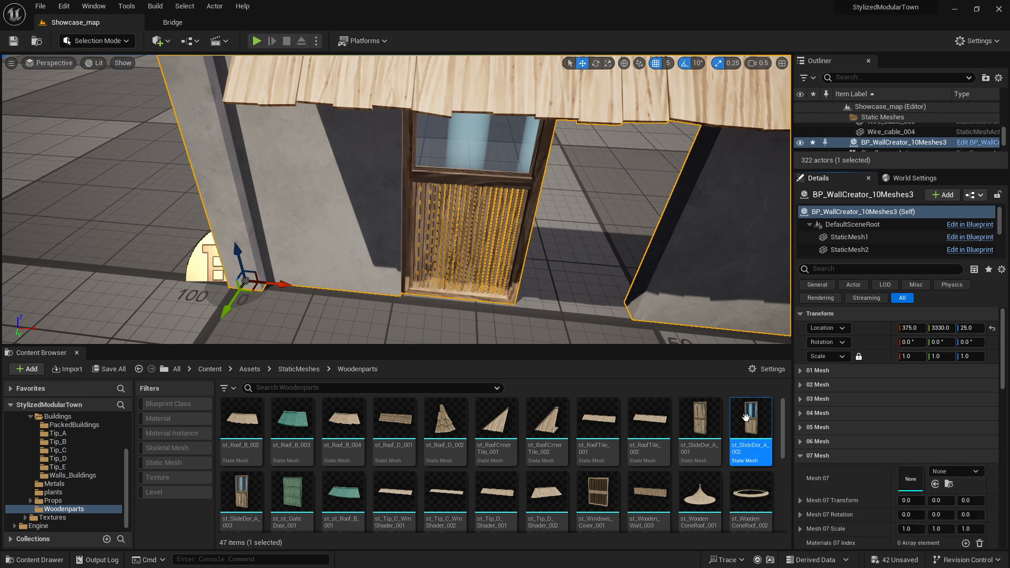
left_click_drag(750, 424, 912, 502)
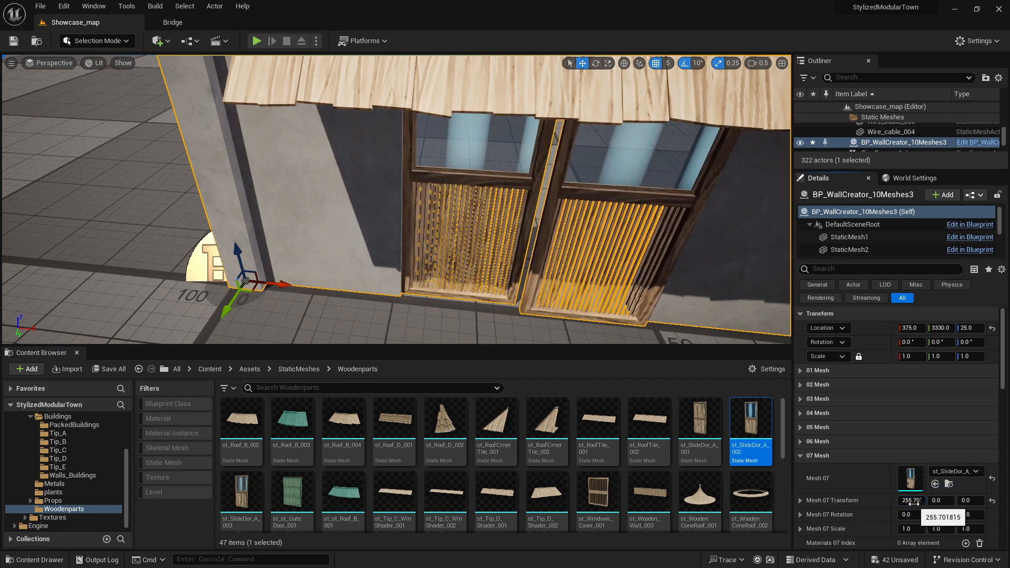
left_click(913, 501)
key("Return")
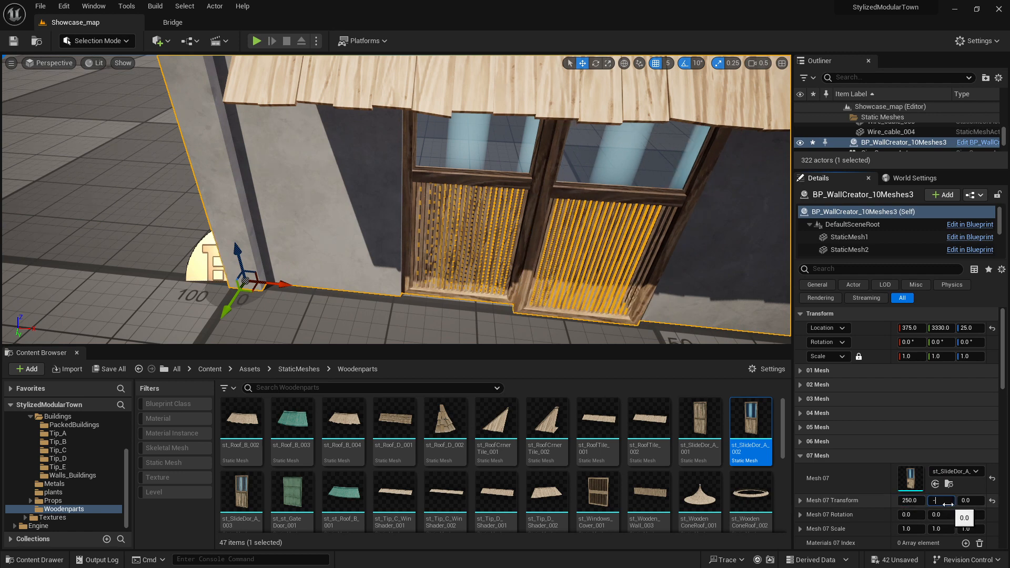
left_click(948, 504)
type("-15")
key("Return")
right_click_drag(679, 253, 747, 210)
left_click(802, 457)
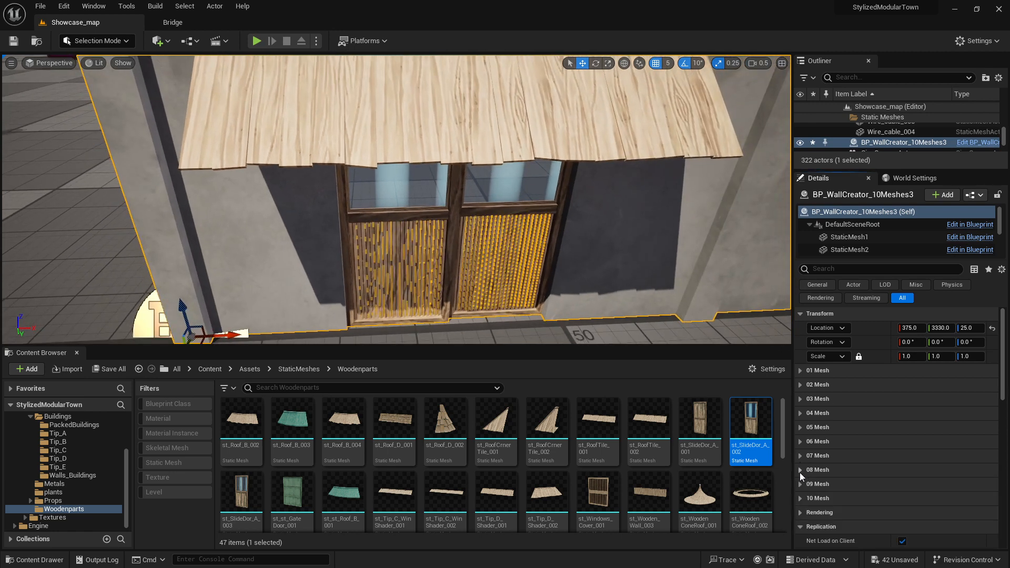
Assign the wooden panel st_WoodenWall_A_002 to Mesh 08, on the wall section between the corner pillar and the doors
left_click(801, 471)
scroll(690, 473, "down", 2)
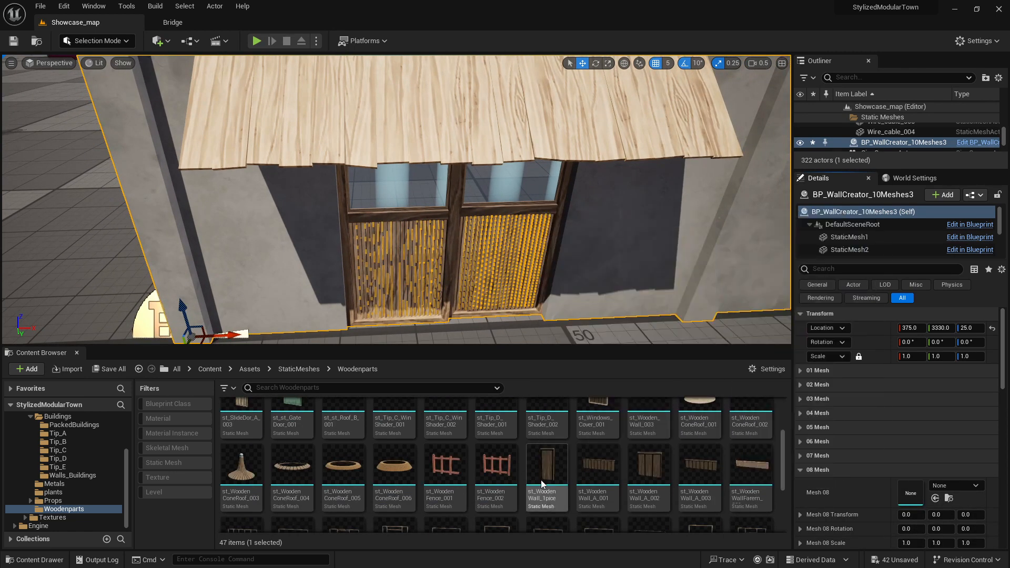
left_click_drag(655, 473, 955, 498)
Assign st_WoodenWall_A_002 to Mesh 09 and set Mesh 09 Transform X to 350, on the other side of the doors
scroll(832, 486, "down", 3)
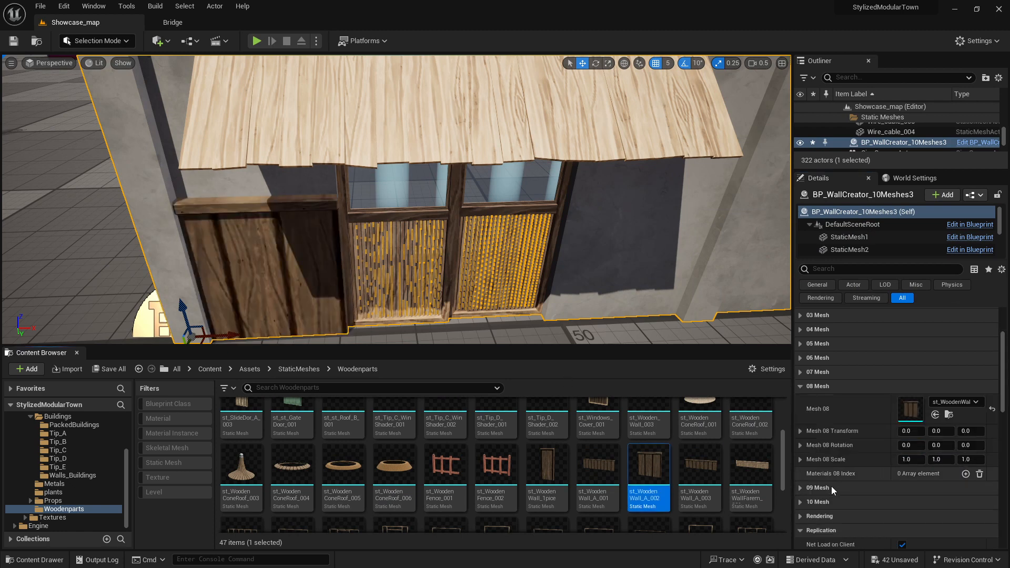
left_click(801, 488)
scroll(817, 485, "down", 2)
left_click_drag(649, 469, 915, 465)
left_click(914, 465)
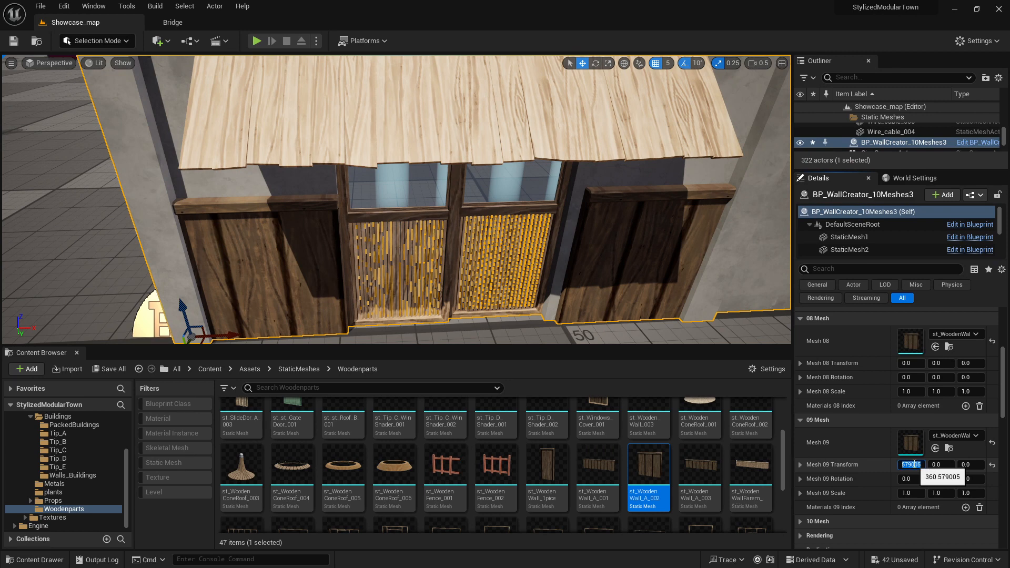
type("350")
key("Return")
Try st_WoodenWall_A_003 in Mesh 10, set its Transform X to 500, and replace it with st_WoodenWall_A_001 under the window
right_click_drag(553, 226, 589, 206)
scroll(845, 453, "down", 5)
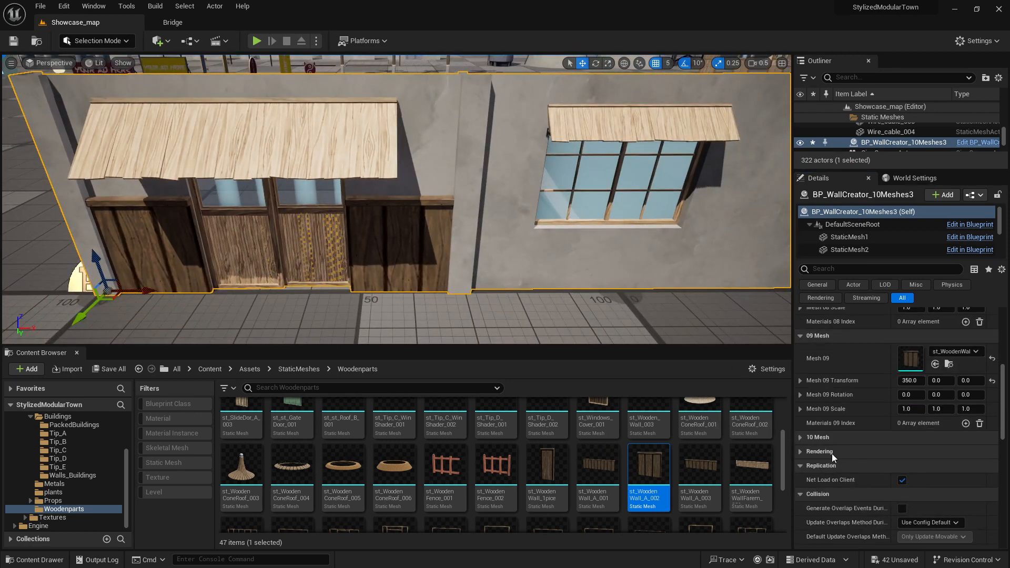
left_click(800, 439)
left_click_drag(700, 466, 911, 461)
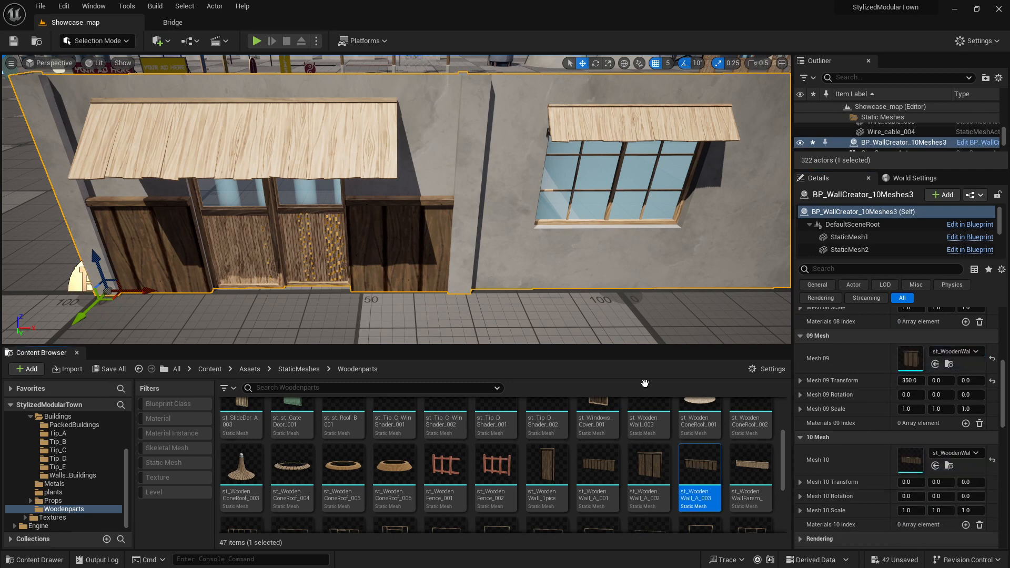
left_click(910, 482)
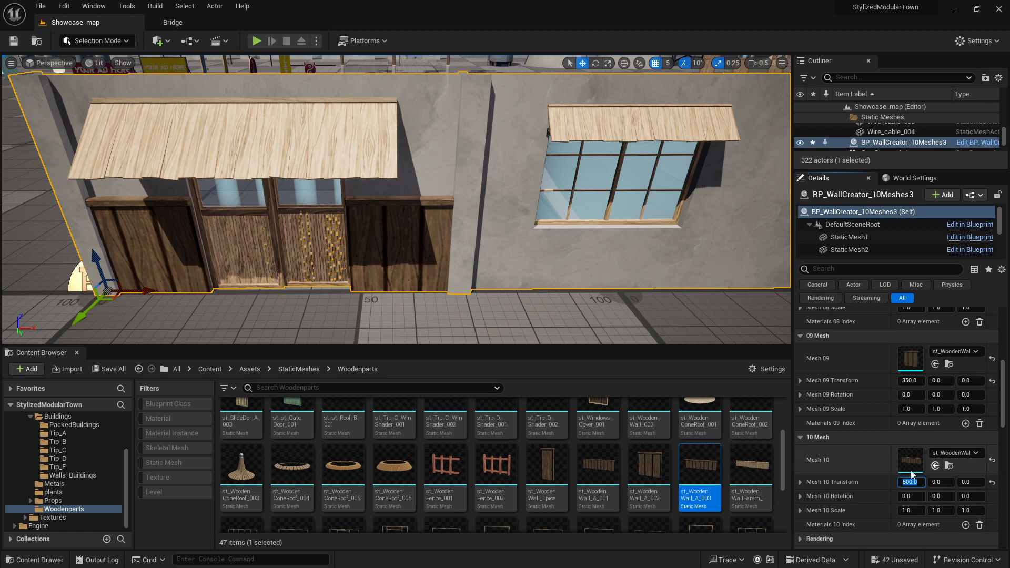
left_click(597, 466)
left_click_drag(597, 466, 916, 465)
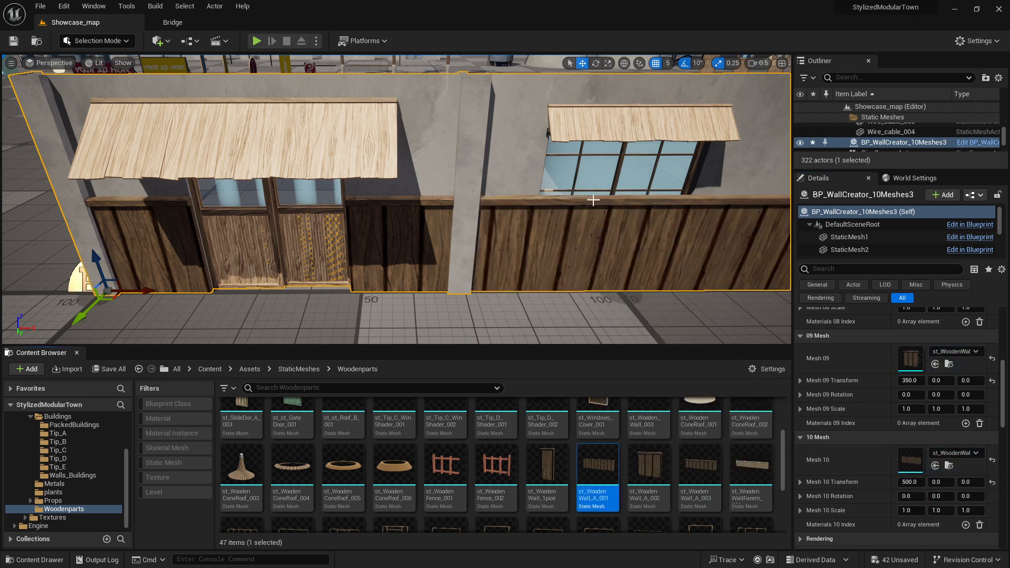
Reduce the height of the wooden panels by setting Scale Z to 0.6 for Mesh 10, Mesh 09 and Mesh 08
mouse_move(593, 200)
right_mouse_down()
mouse_move(632, 211)
mouse_move(593, 203)
right_mouse_up()
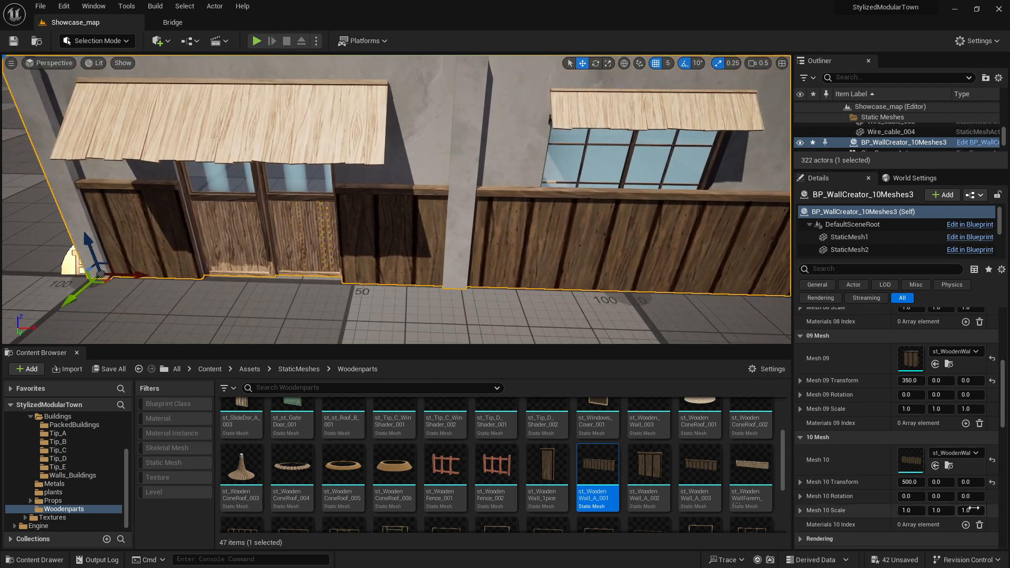
key("Return")
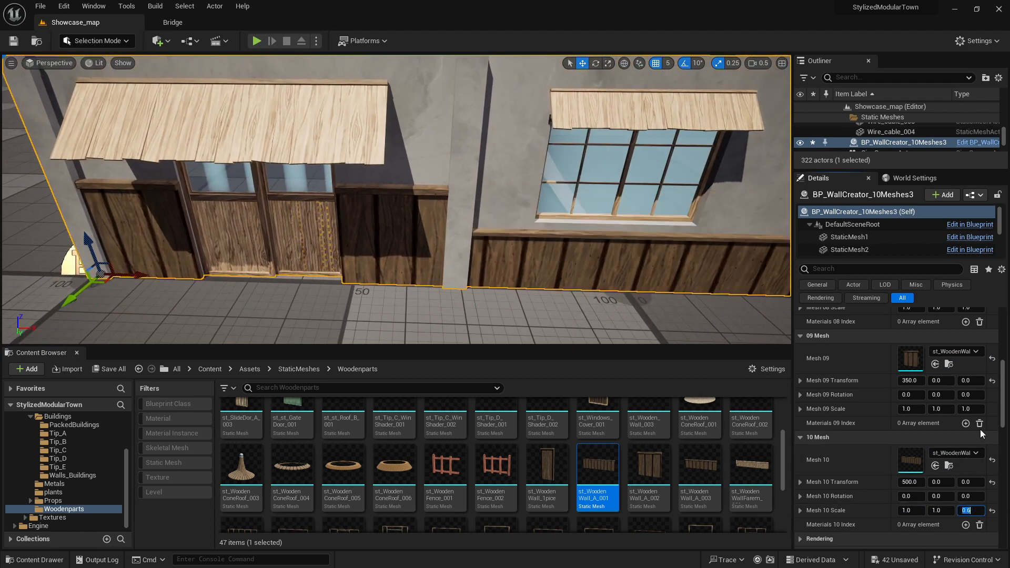
type("0.6")
key("Return")
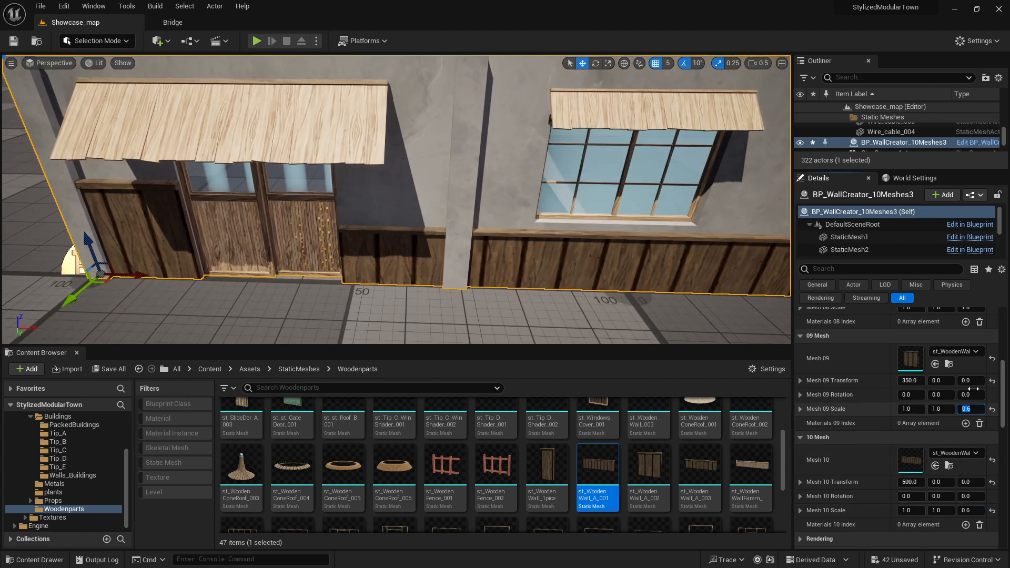
scroll(973, 394, "up", 3)
type("0.6")
key("Return")
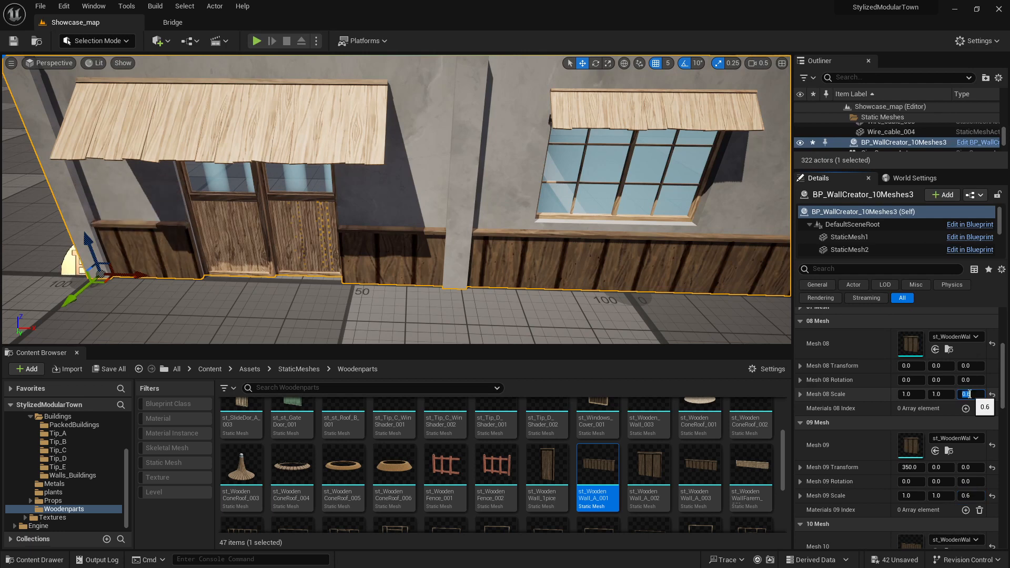
Collapse the open mesh sections and examine the assembled facade from several distances and angles
key("f")
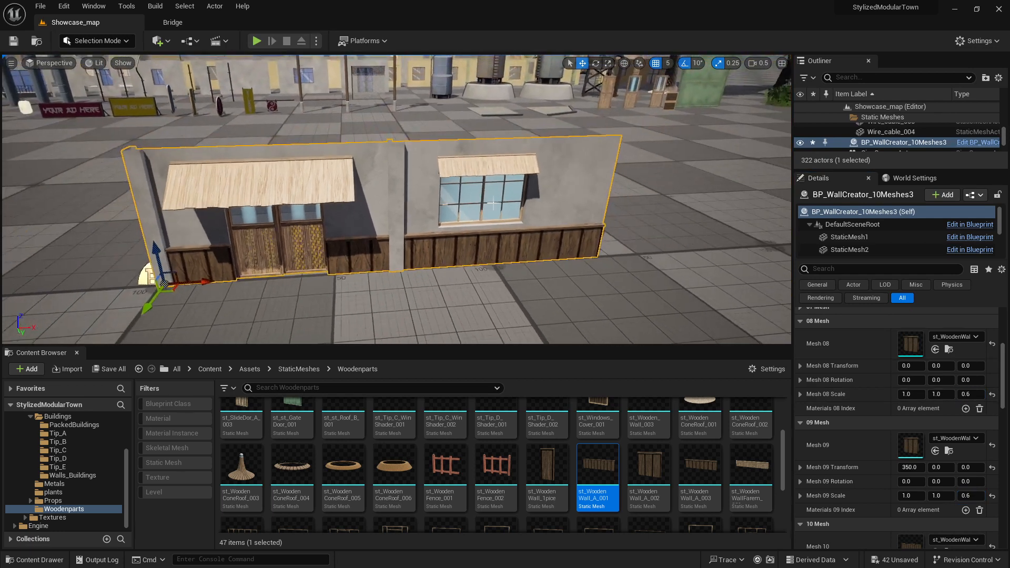
left_click(801, 320)
left_click(800, 336)
left_click(800, 349)
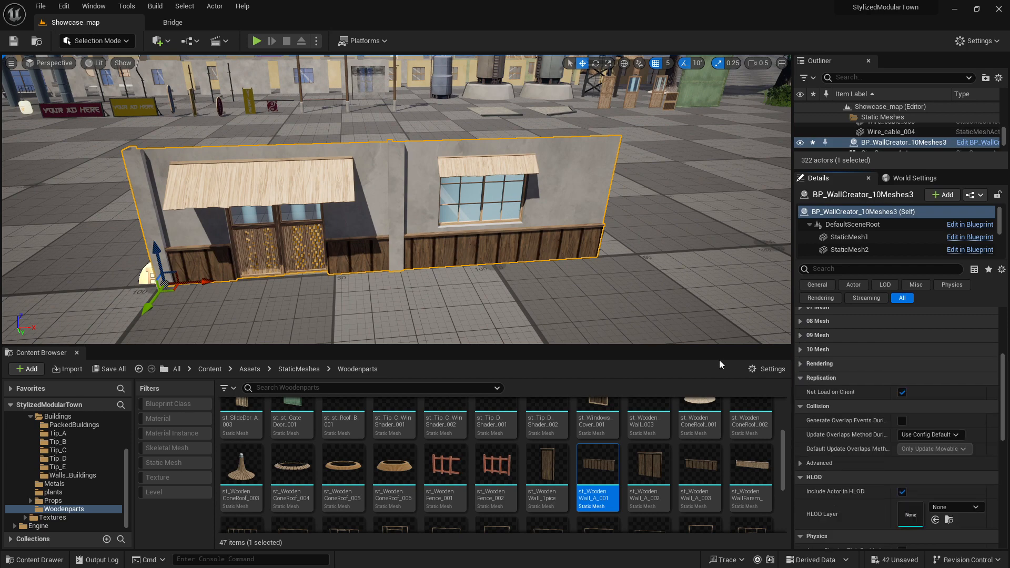
left_click(800, 350)
left_click(801, 350)
right_click_drag(737, 285, 715, 276)
right_click_drag(637, 334, 595, 345)
scroll(896, 412, "up", 5)
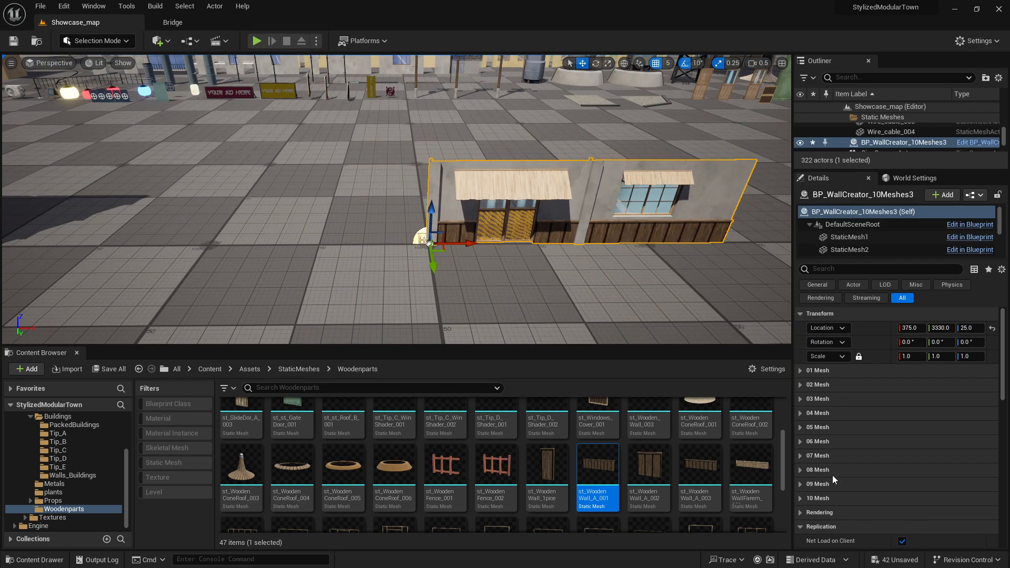
right_click_drag(545, 267, 579, 274)
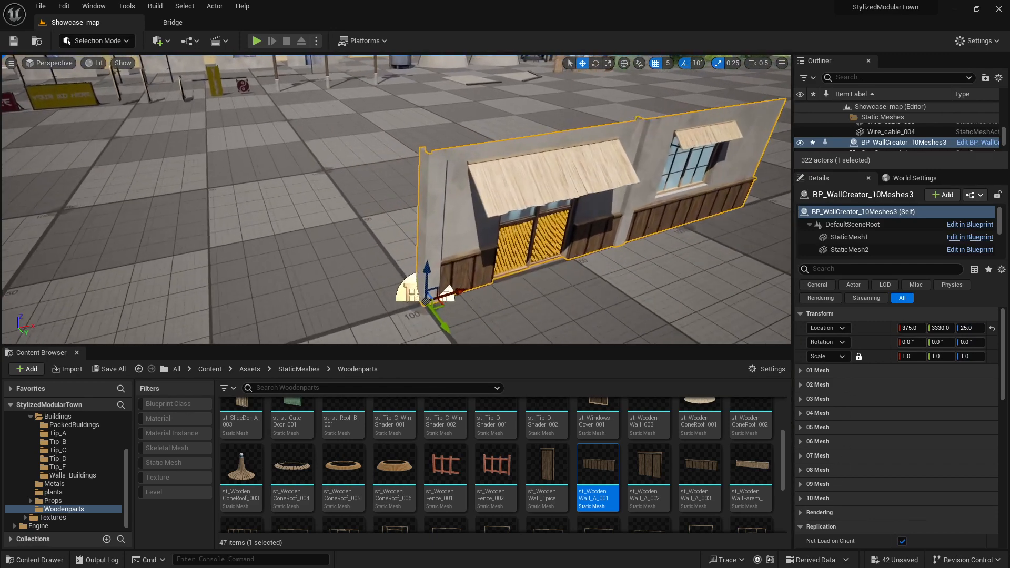
Duplicate the ground-floor facade straight up to Location Z 325 as a second storey
left_click_drag(427, 268, 459, 96, "alt")
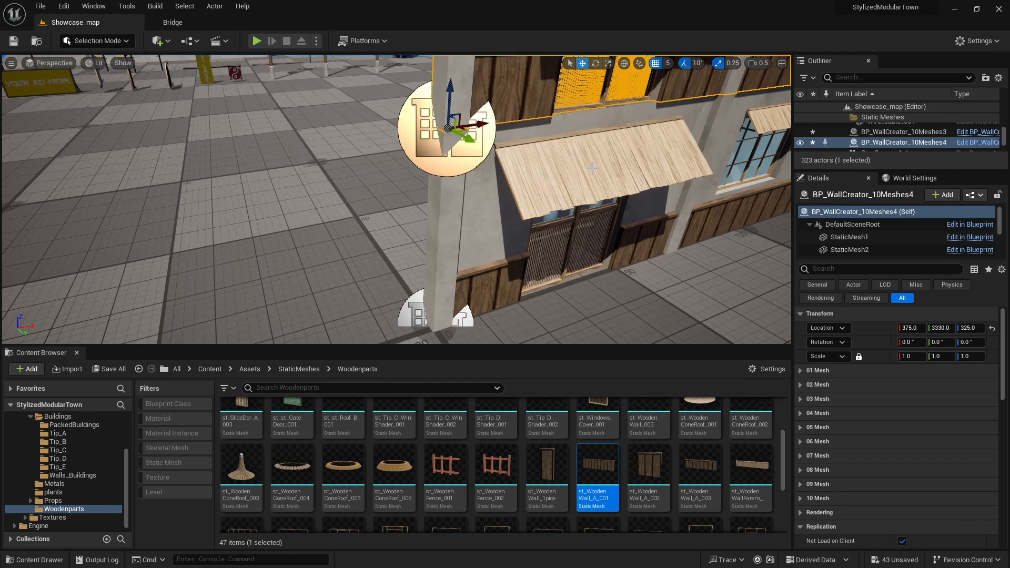
right_click_drag(592, 169, 590, 175)
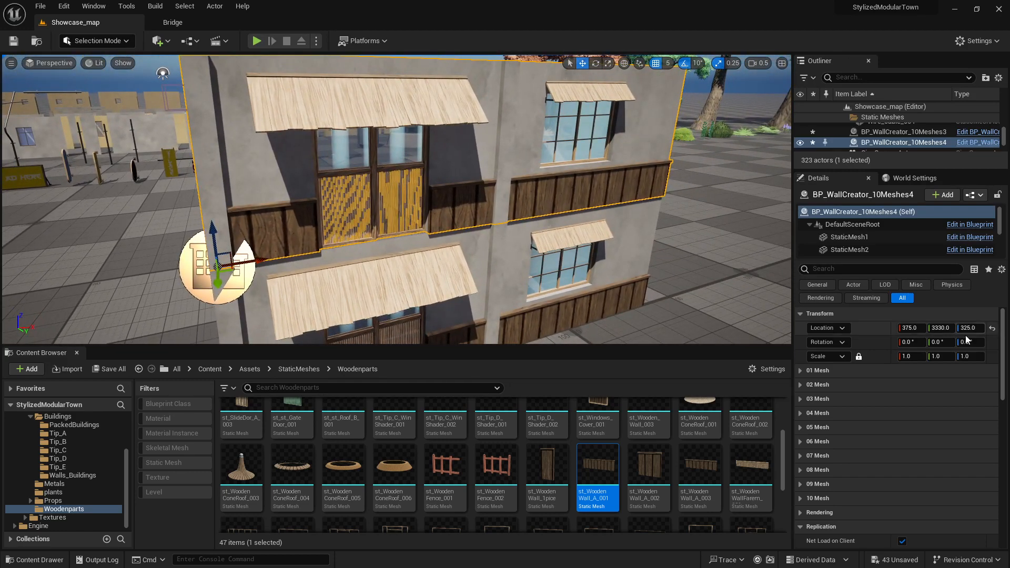
Replace both wall pieces of the upper facade by assigning st_Wall_A_003 to Mesh 01 and Mesh 02
left_click(800, 371)
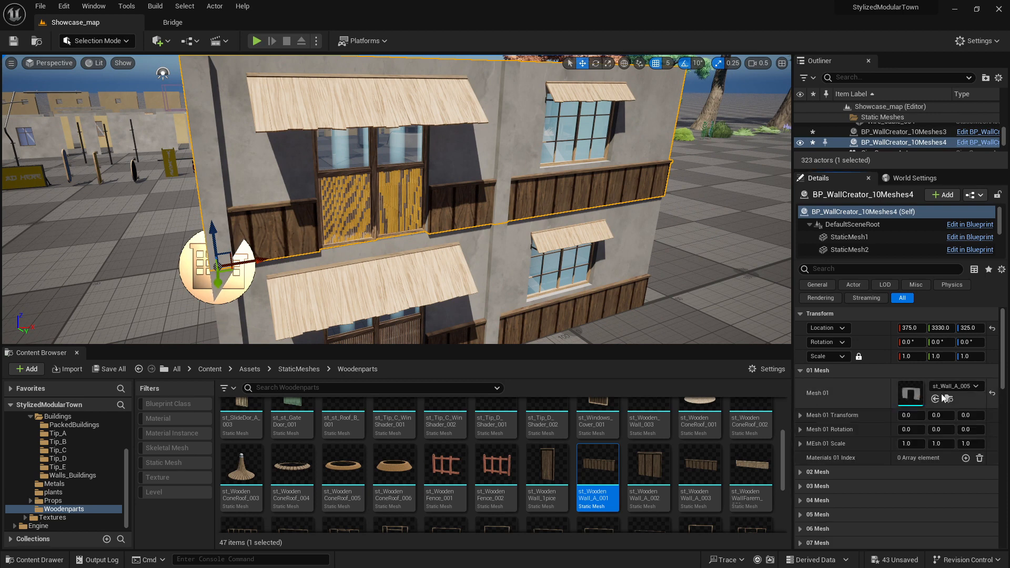
left_click(950, 399)
left_click(617, 427)
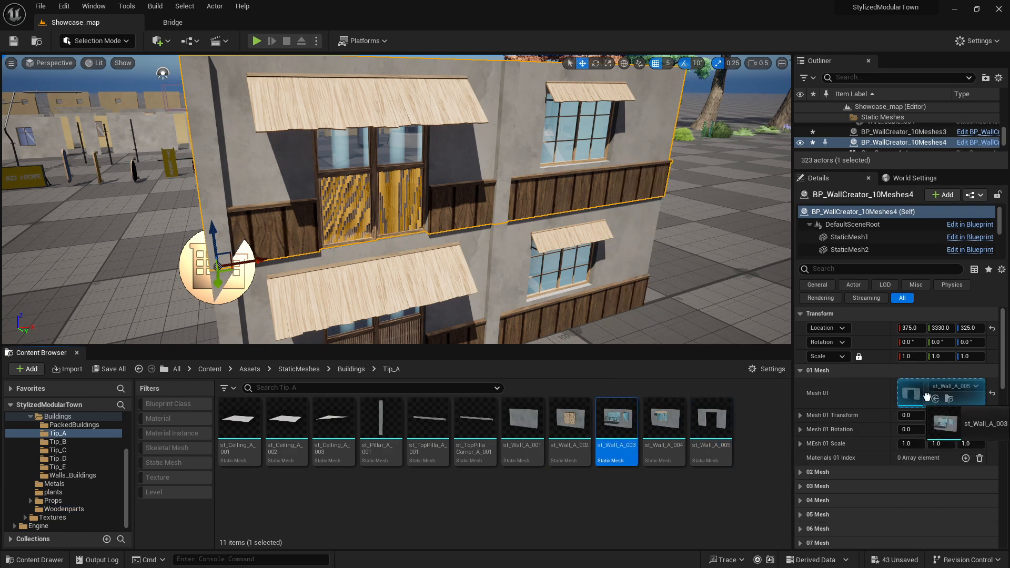
left_click(935, 399)
left_click(801, 372)
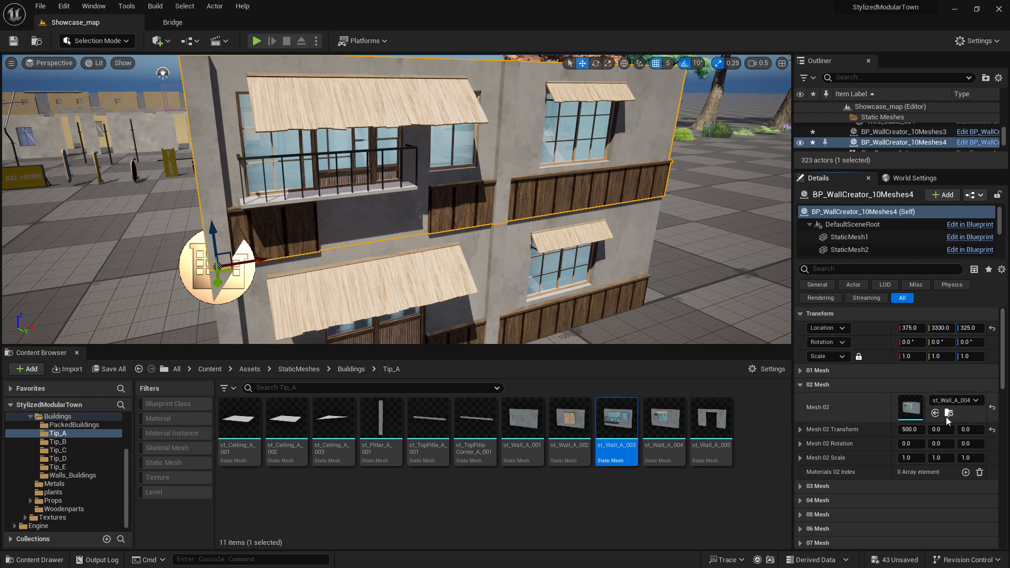
left_click_drag(616, 421, 894, 416)
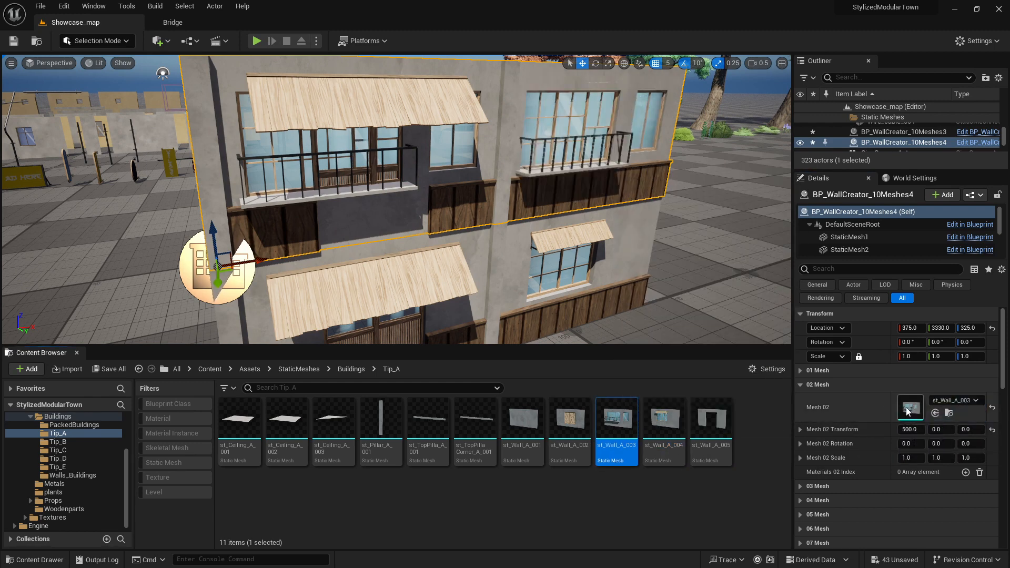
left_click(801, 384)
Try Scale X 1 for the Mesh 05 awning of the upper facade and shift it along X to about 14
left_click(800, 399)
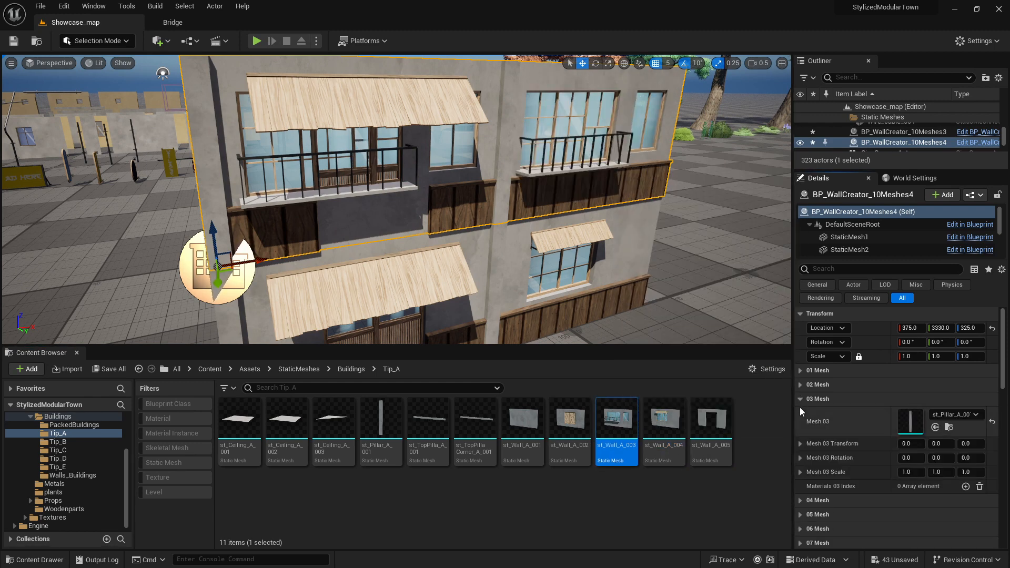
left_click(805, 400)
left_click(800, 413)
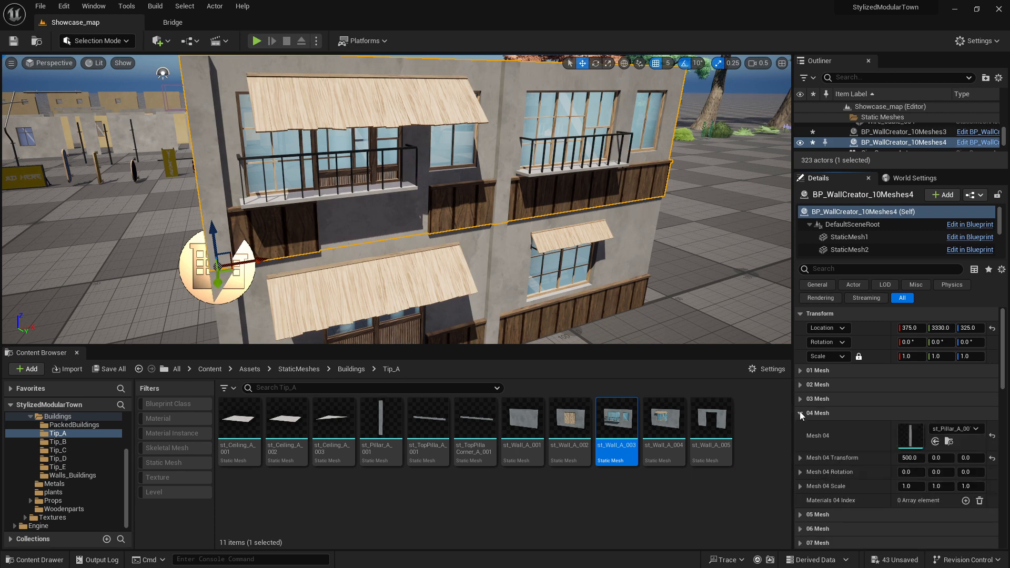
left_click(800, 413)
left_click(800, 428)
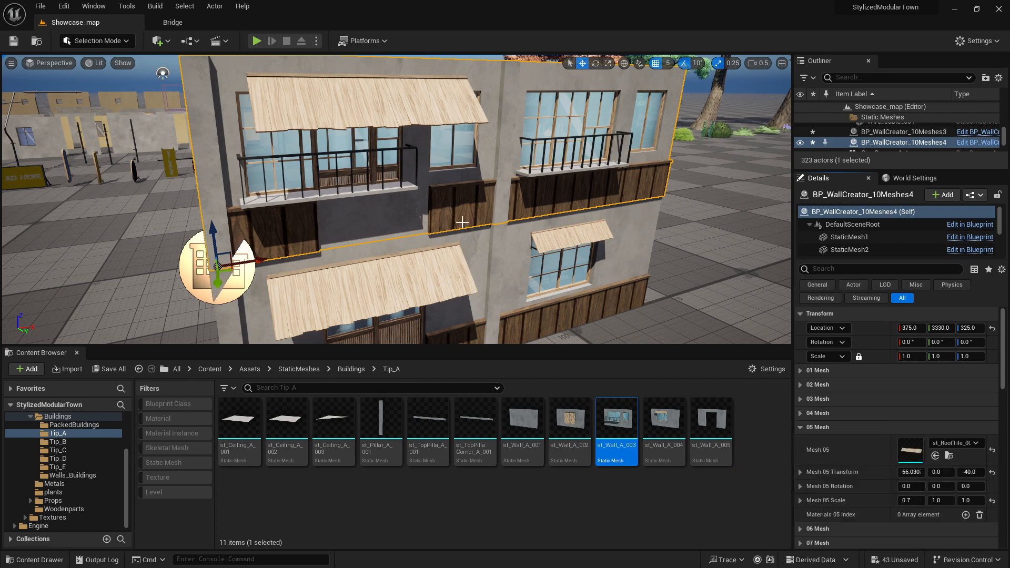
right_click_drag(505, 221, 474, 168)
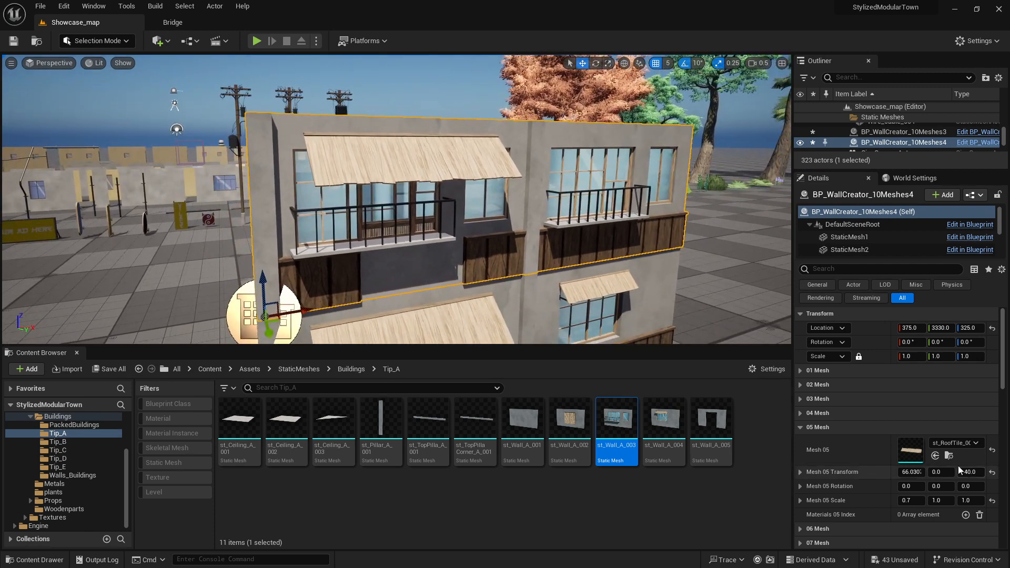
left_click(908, 500)
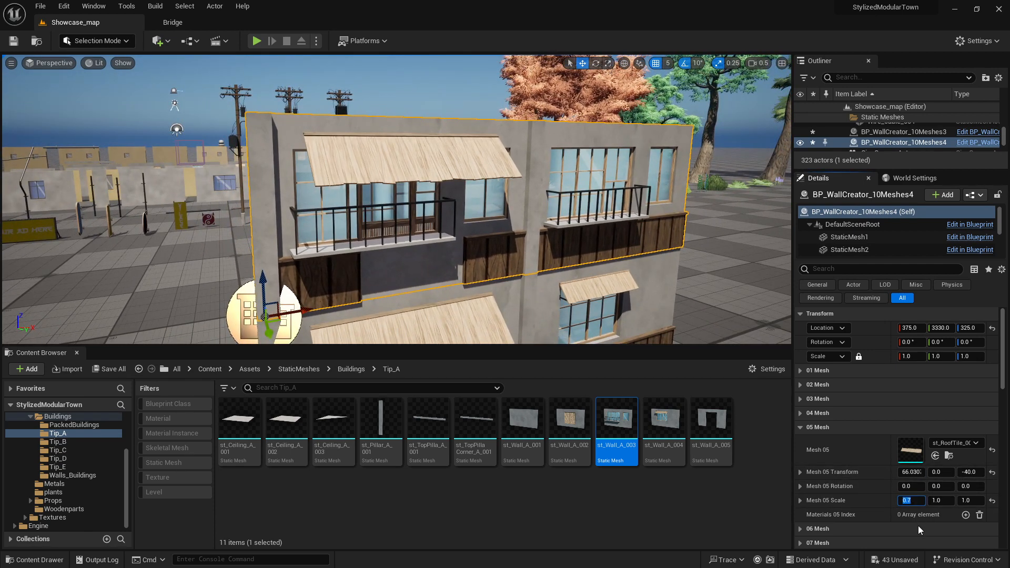
type("1")
key("Return")
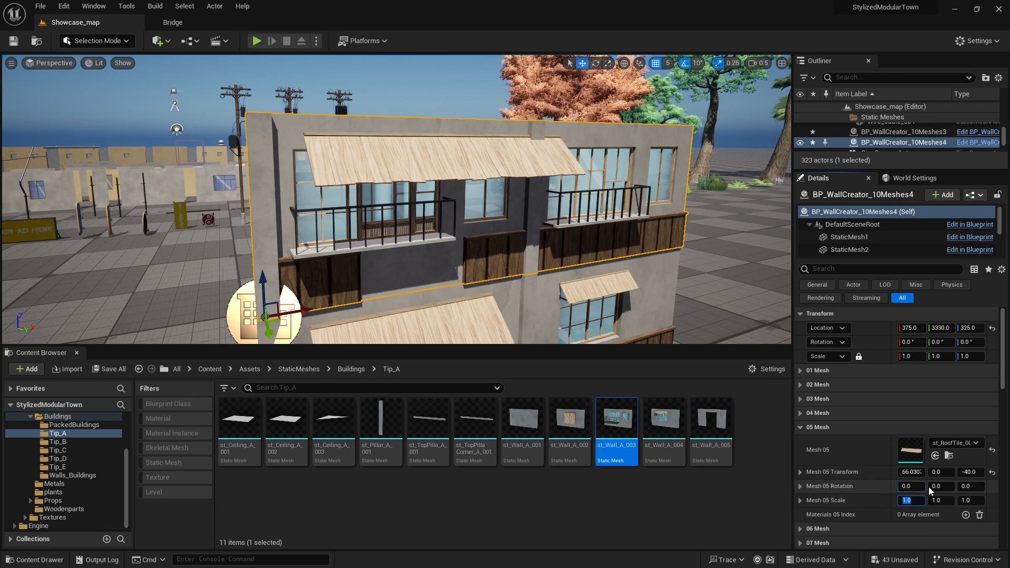
left_click_drag(913, 473, 885, 473)
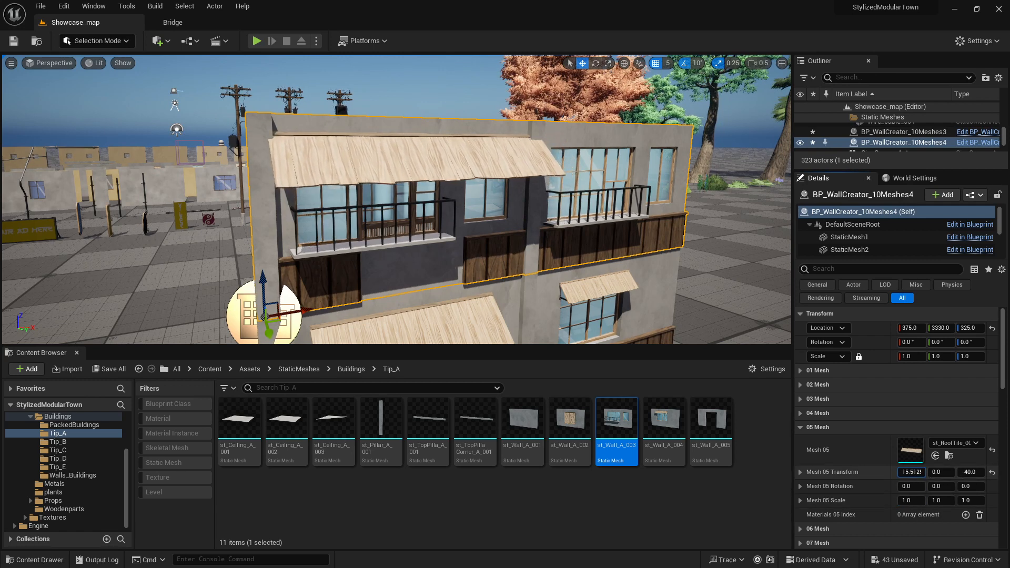
Set the Mesh 05 awning's Scale X to 0.9 and its Transform X to 30, covering the windows above the balcony
left_click(910, 500)
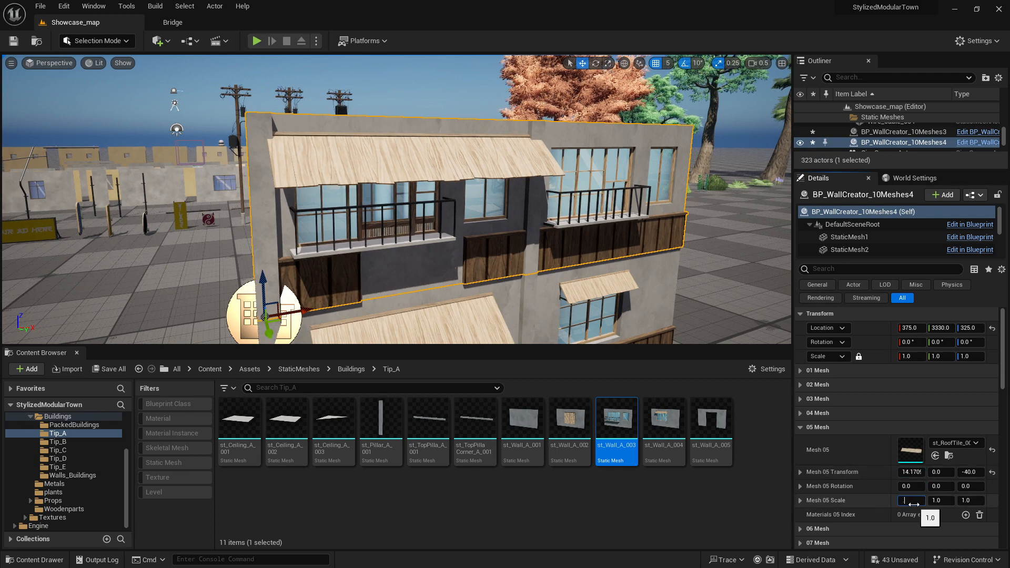
type("0.9")
key("Return")
left_click_drag(911, 473, 914, 473)
left_click(916, 473)
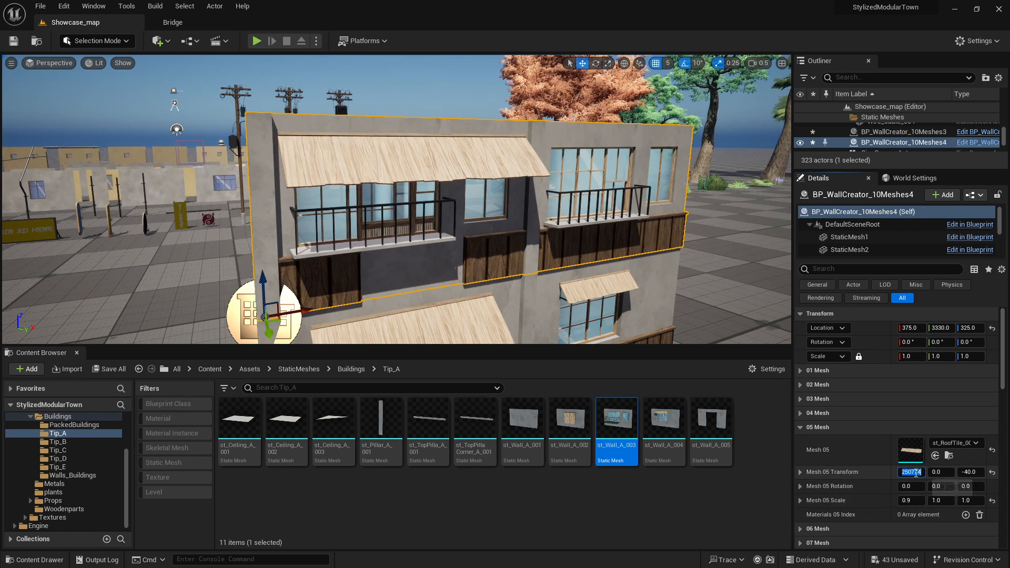
mouse_move(736, 273)
right_mouse_down()
mouse_move(718, 264)
mouse_move(731, 270)
right_mouse_up()
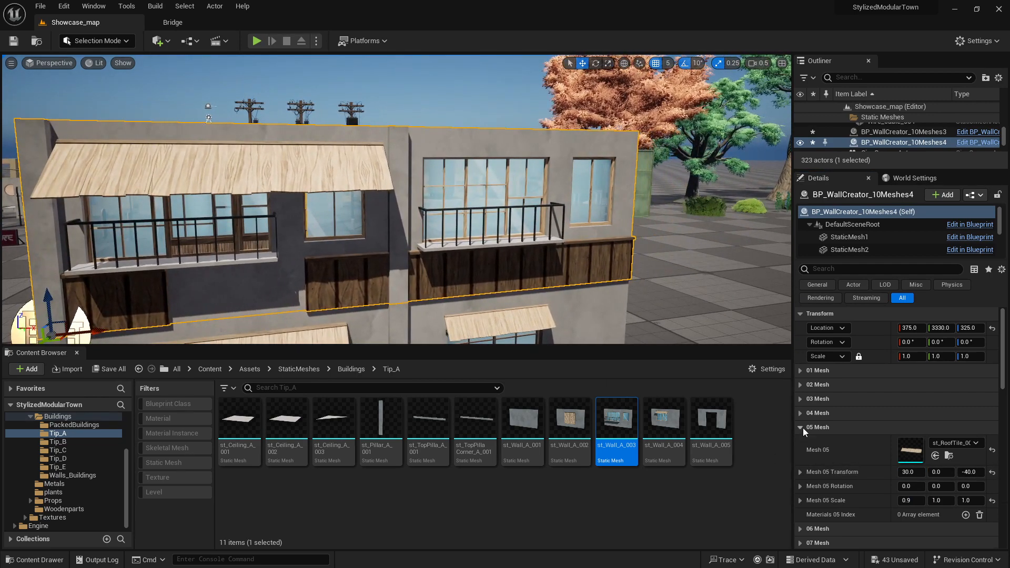
left_click(801, 428)
right_click_drag(581, 341, 553, 345)
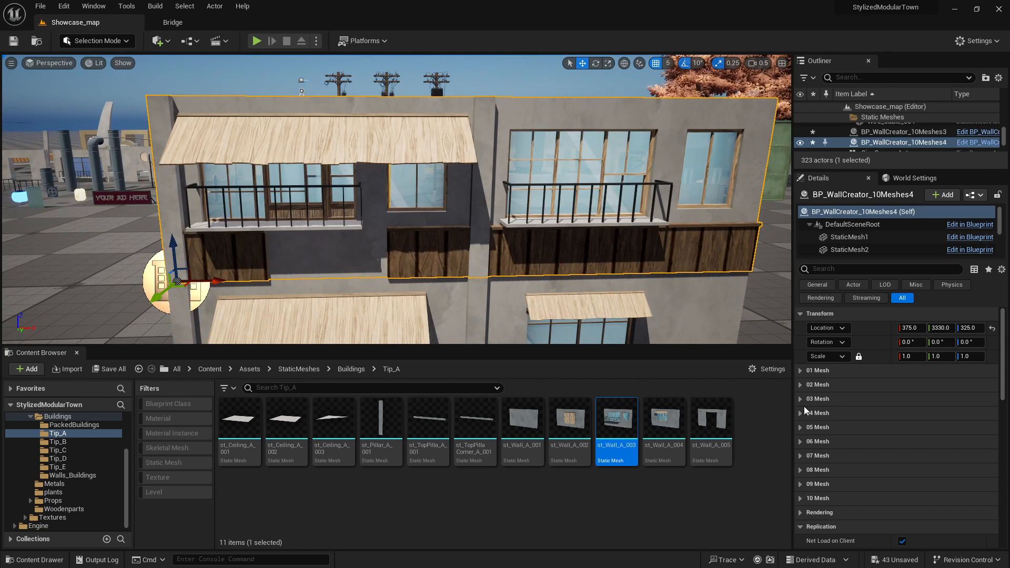
Remove the sliding doors from the upper facade by resetting Mesh 06 and Mesh 07 and their Transforms to default
left_click(800, 443)
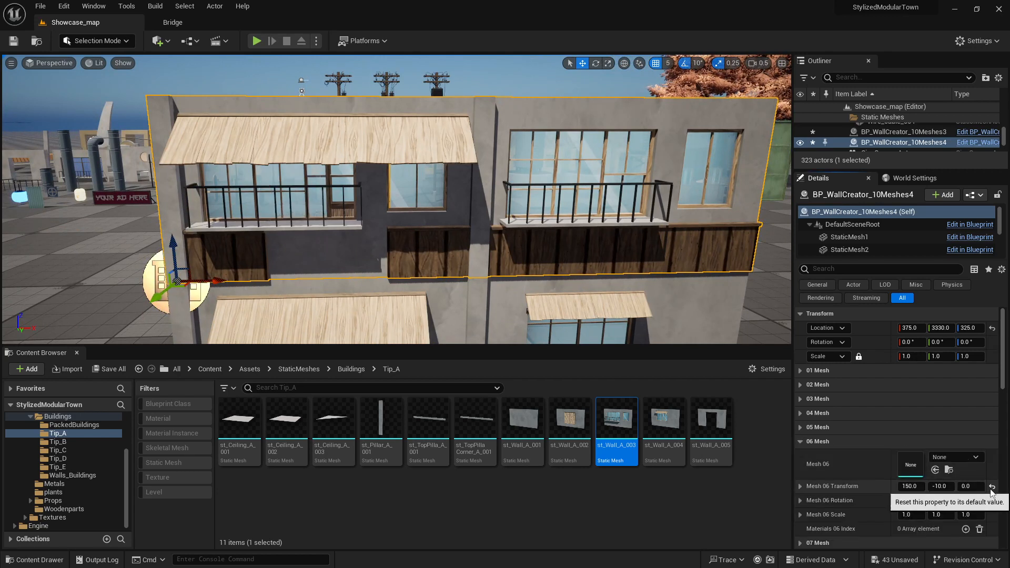
left_click(993, 486)
left_click(992, 464)
scroll(824, 462, "down", 2)
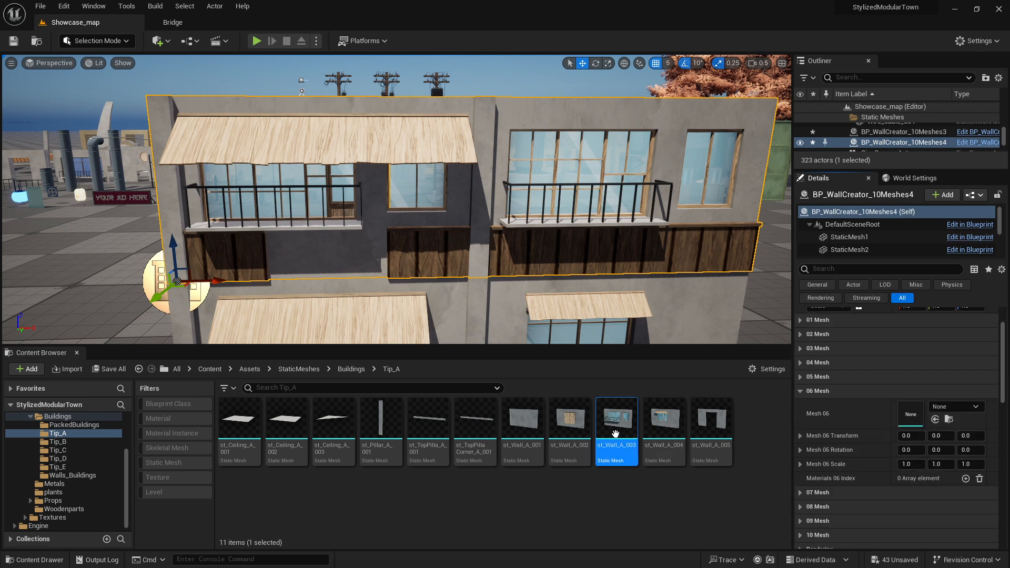
left_click(801, 493)
scroll(800, 493, "down", 3)
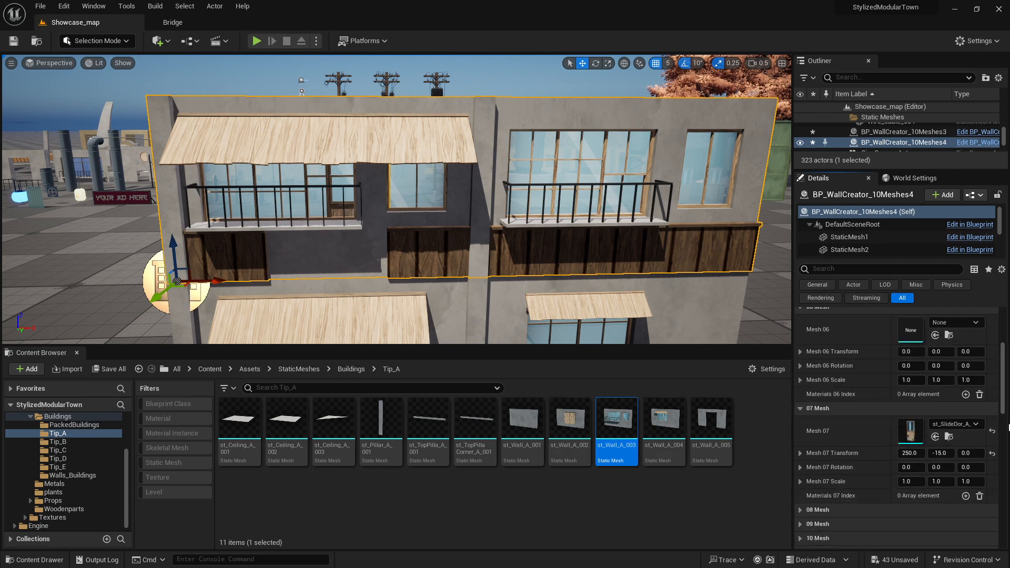
left_click(992, 432)
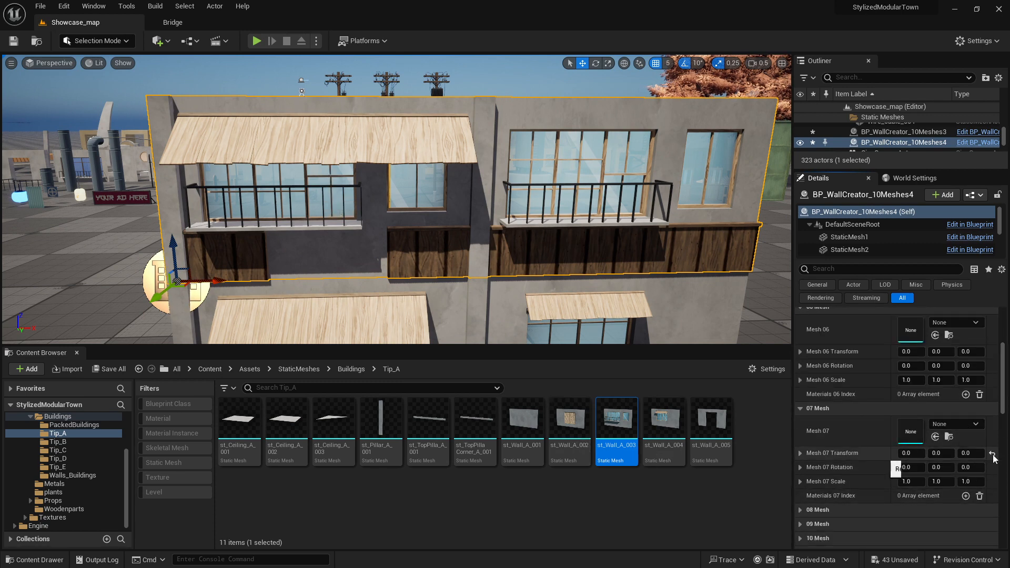
Remove the wooden panels in Mesh 08 and Mesh 09 of the upper facade, resetting their modified properties to default
left_click(801, 510)
scroll(861, 501, "down", 5)
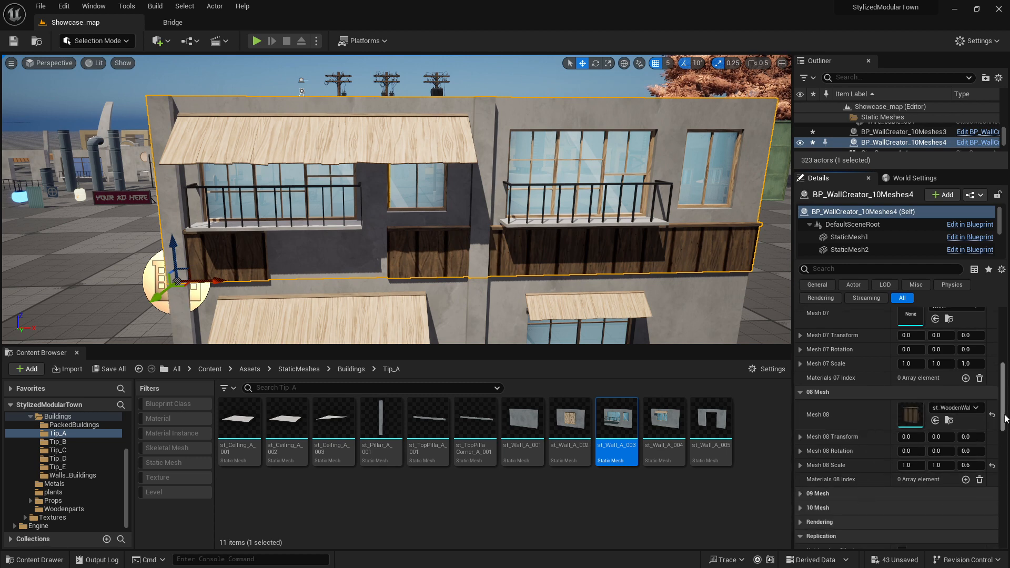
left_click(992, 414)
left_click(800, 393)
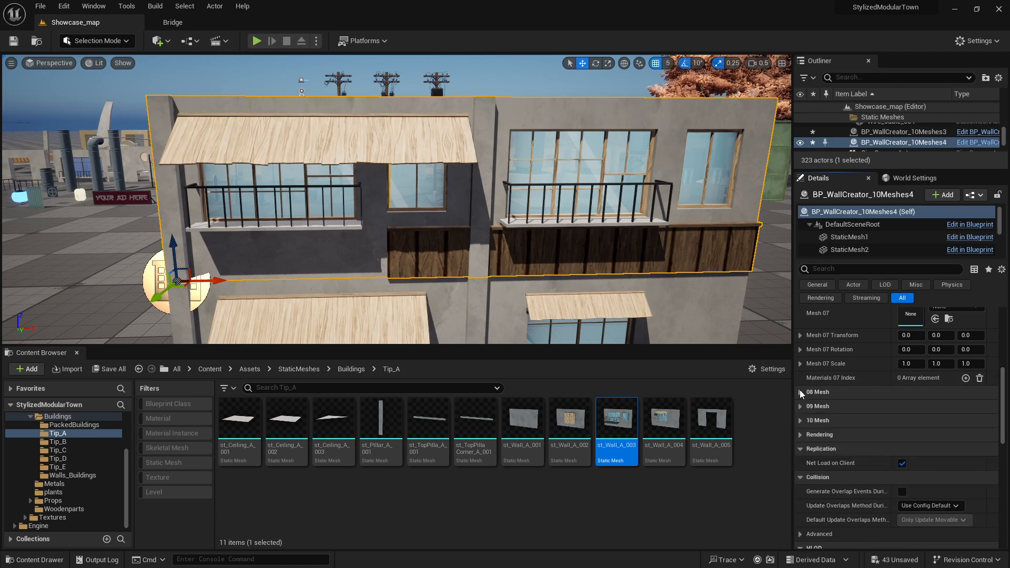
left_click(800, 407)
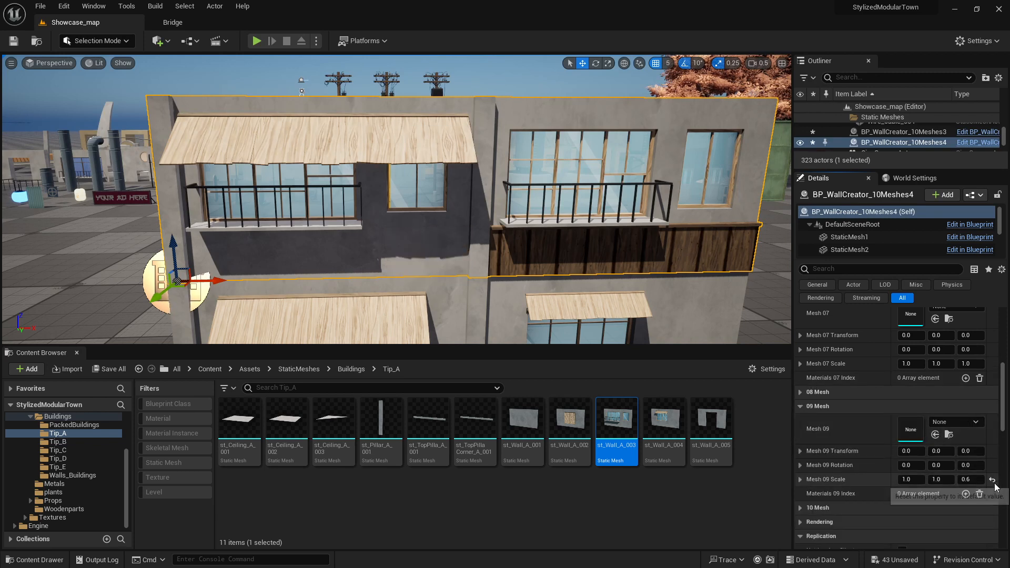
left_click(801, 406)
Clear the wooden panel in Mesh 10 of the upper facade and reset its Transform and Scale to default
left_click(801, 420)
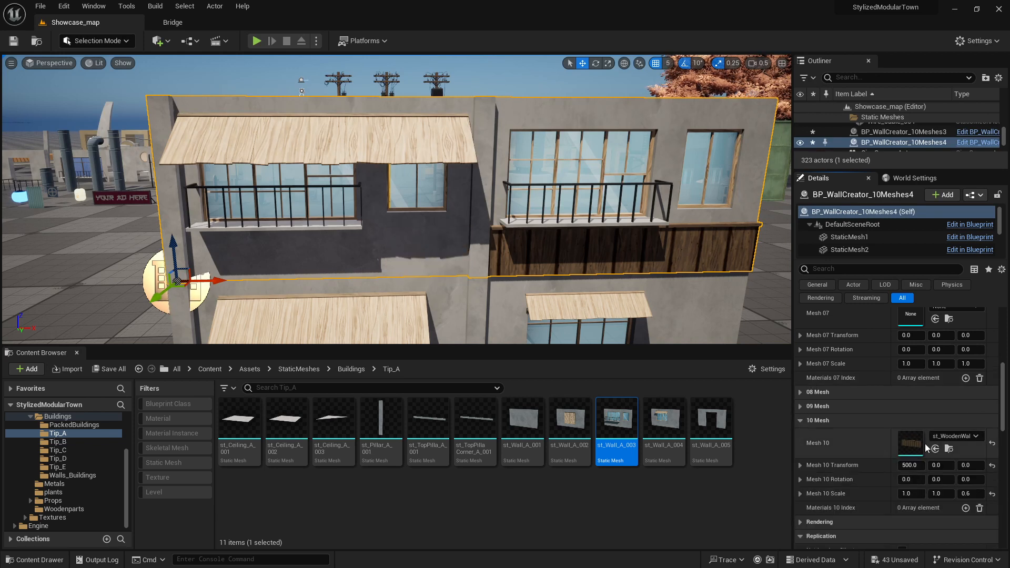
left_click(992, 436)
left_click(992, 466)
left_click(992, 494)
Assign st_RoofTile_001 to Mesh 06 as a second awning and set its Transform Z to -40
scroll(905, 432, "up", 6)
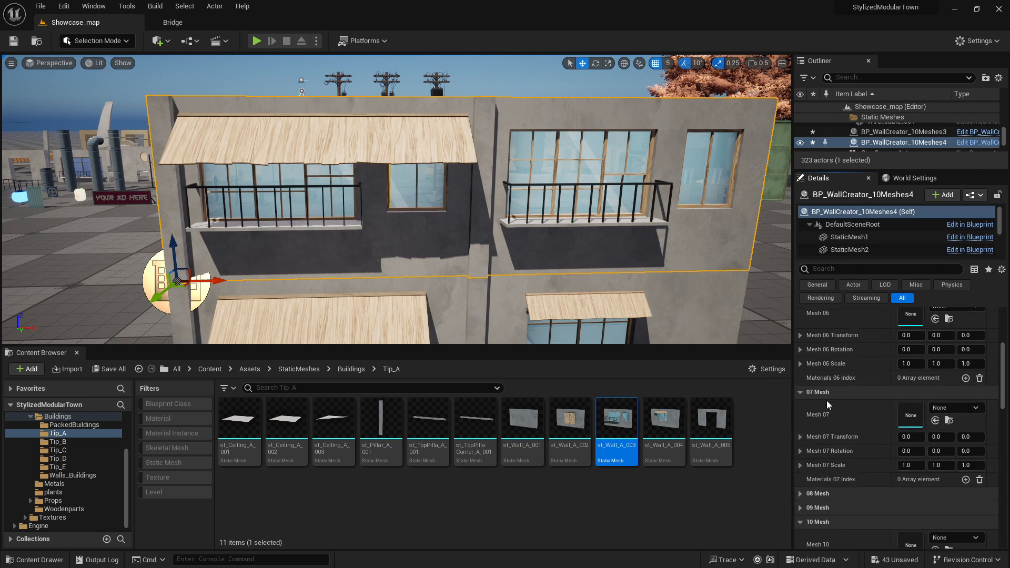
scroll(830, 415, "up", 7)
left_click(801, 394)
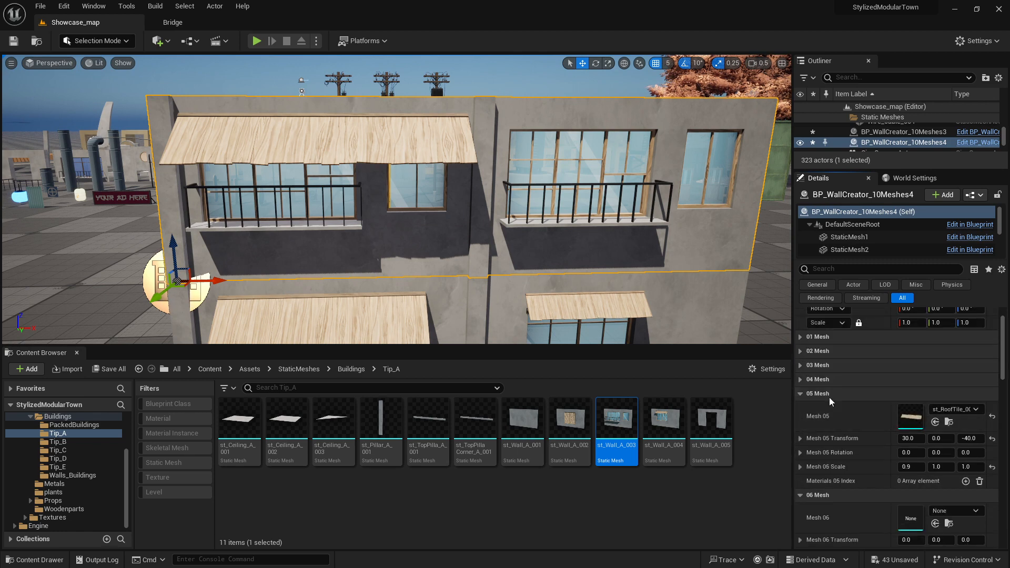
left_click(950, 422)
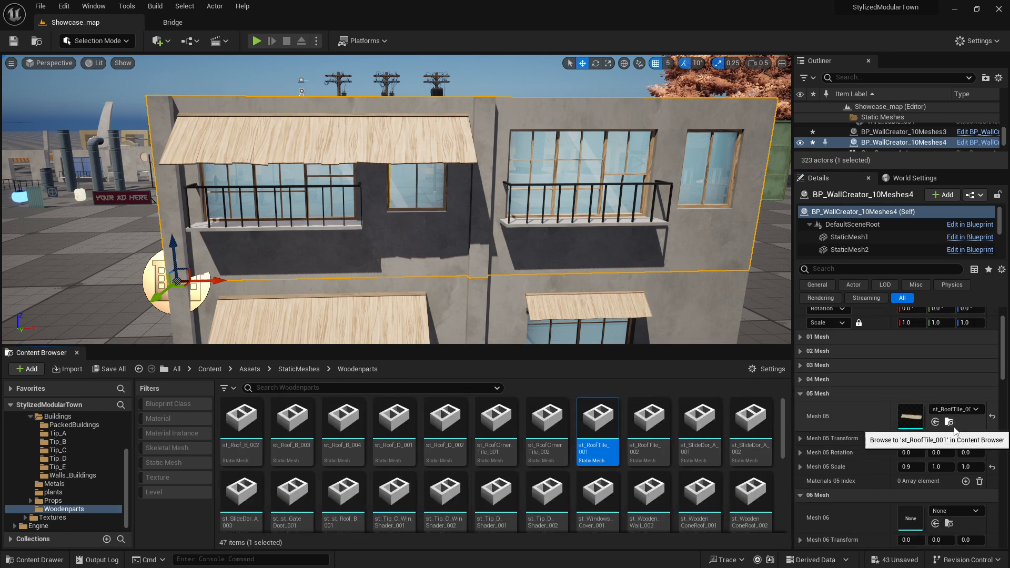
scroll(863, 415, "down", 5)
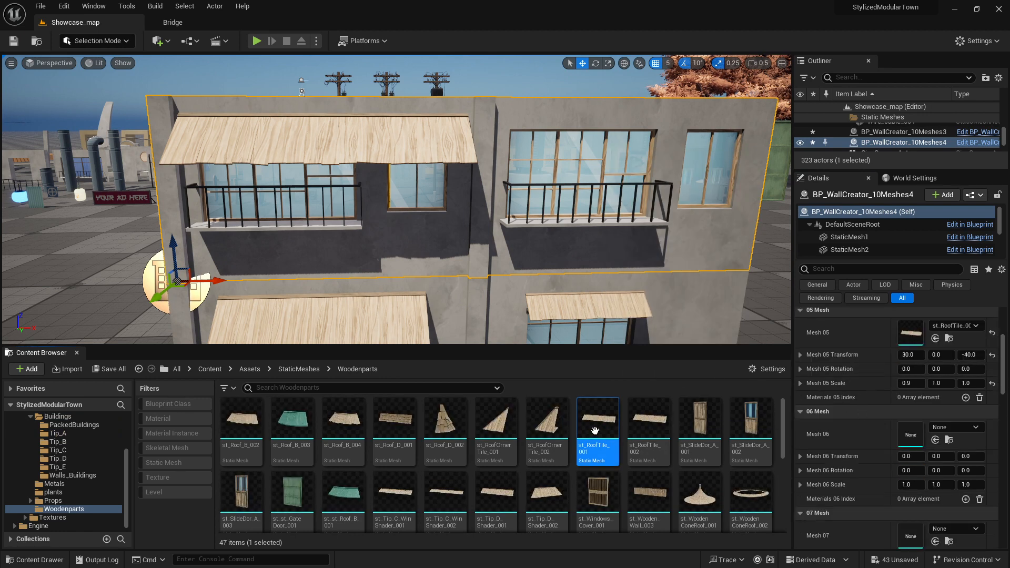
left_click_drag(595, 432, 911, 435)
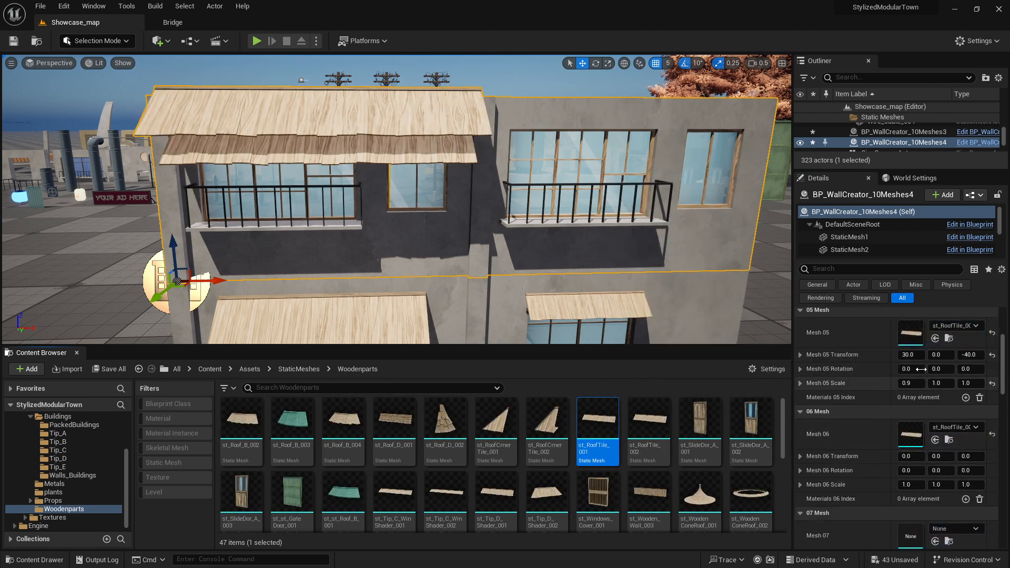
left_click(971, 457)
type("-40.0")
Match the second awning to the first with Mesh 06 Scale X 0.9 and set its Transform X to 530
left_click(911, 384)
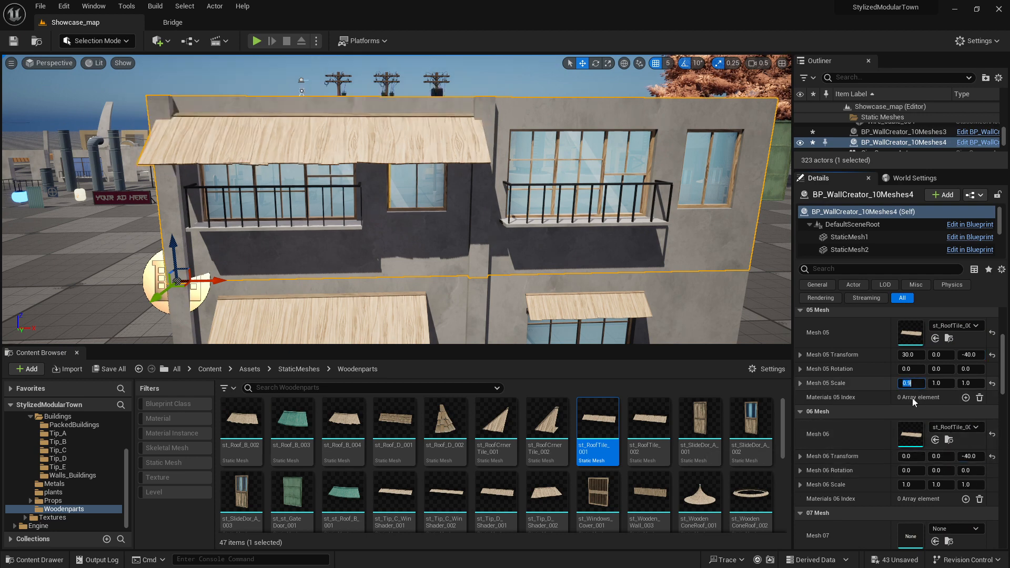
key("ctrl+c")
left_click(911, 485)
key("ctrl+v")
left_click_drag(910, 456, 1005, 456)
left_click(916, 457)
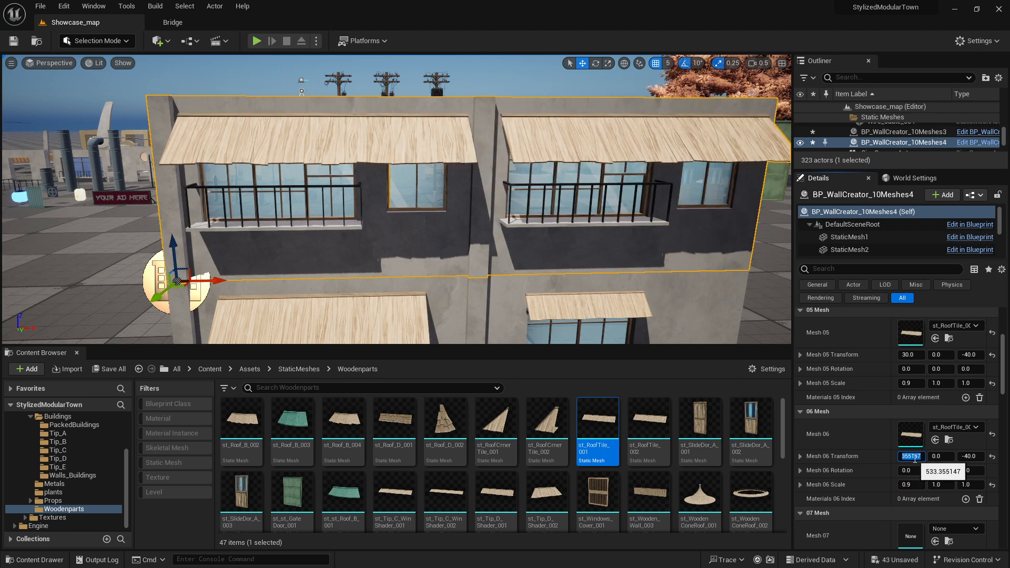
type("530")
key("Return")
right_click_drag(481, 220, 464, 208)
Assign st_Wooden_Wall_003 to Mesh 07 as wooden cladding below the first balcony
scroll(843, 438, "down", 3)
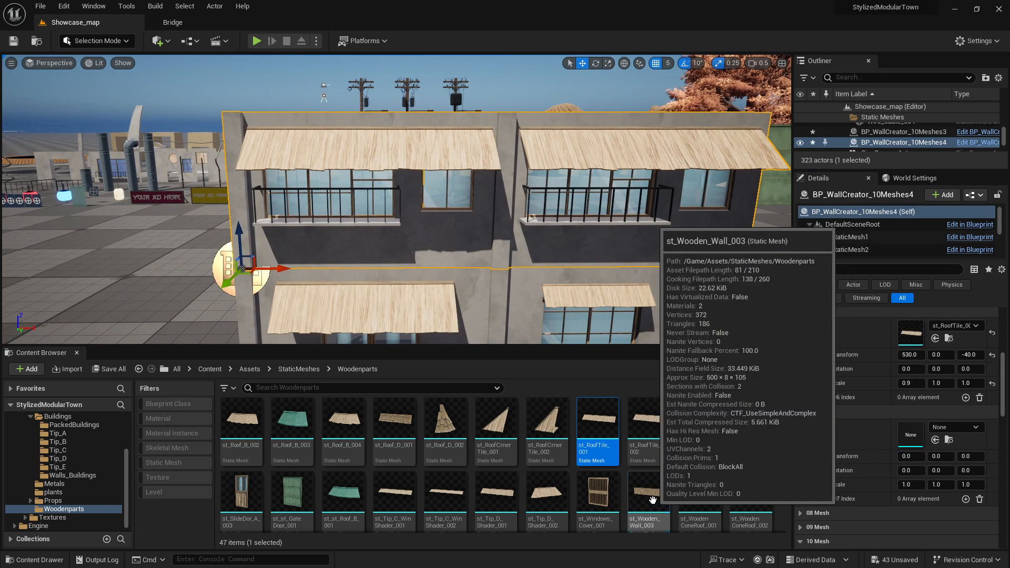
left_click_drag(653, 500, 918, 434)
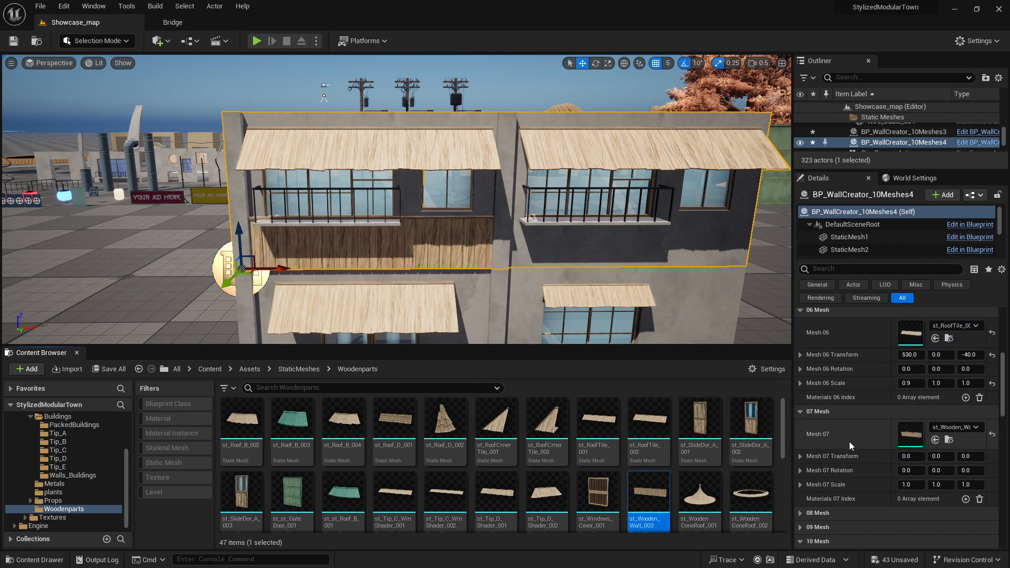
Assign st_Wooden_Wall_003 to Mesh 08 and set its Transform X to 500 as cladding below the second balcony
scroll(852, 440, "down", 2)
left_click(808, 446)
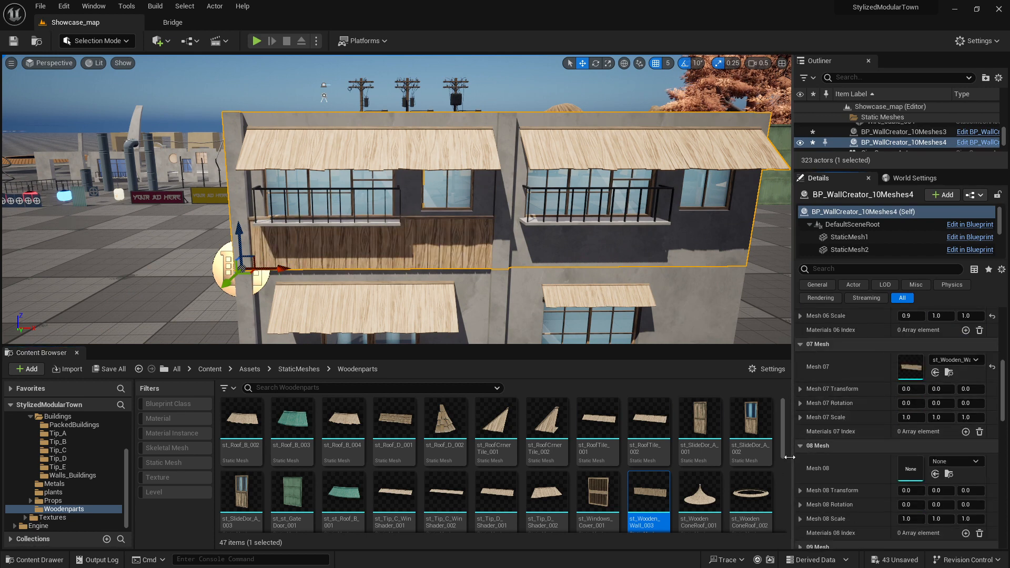
scroll(869, 479, "down", 1)
scroll(868, 478, "down", 1)
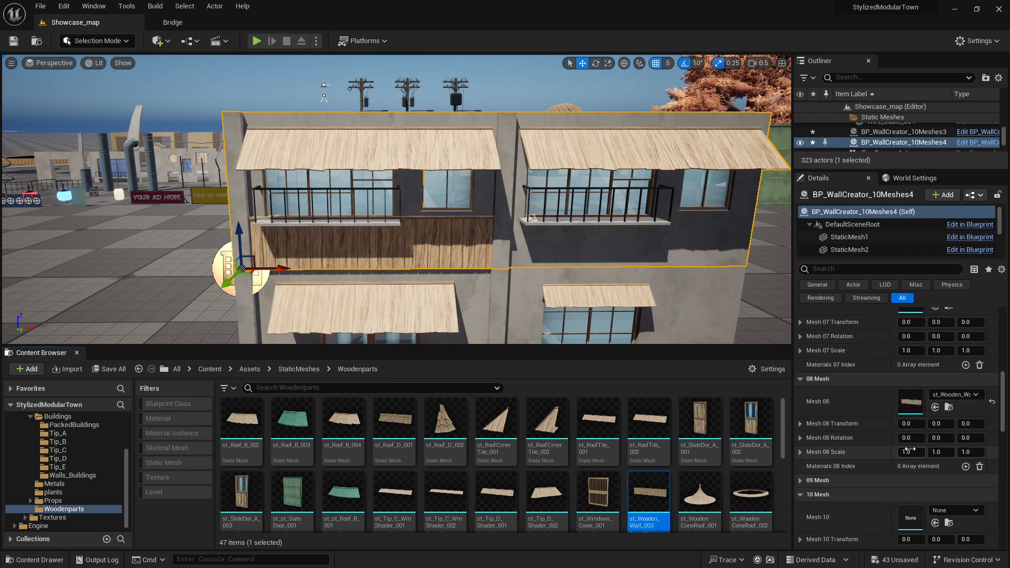
left_click(912, 425)
type("500")
key("Return")
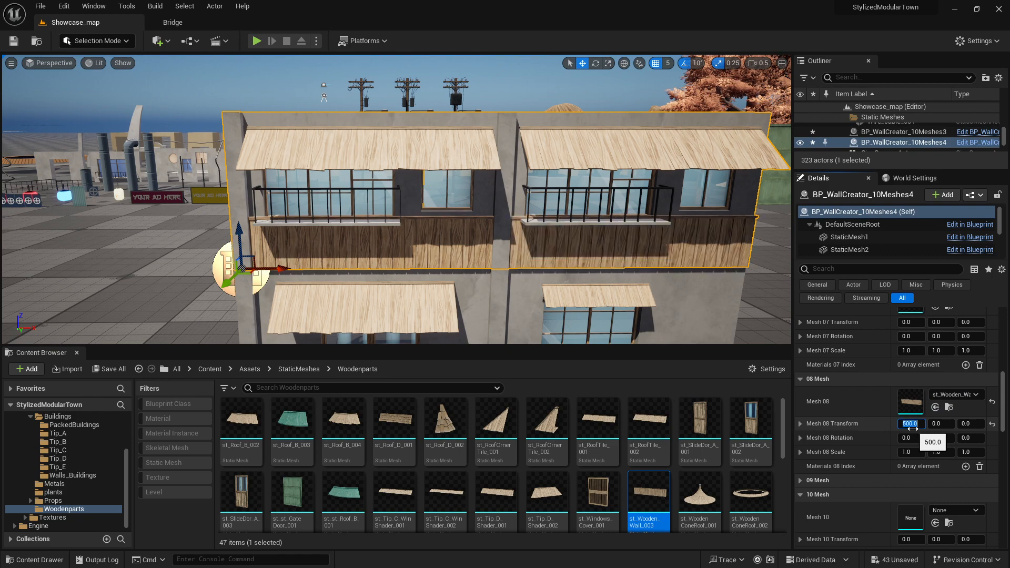
right_click_drag(473, 211, 467, 214)
Assign st_TopPilla_A_001 from the Tip_A folder to Mesh 09 of the balcony storey as a horizontal beam
left_click(801, 481)
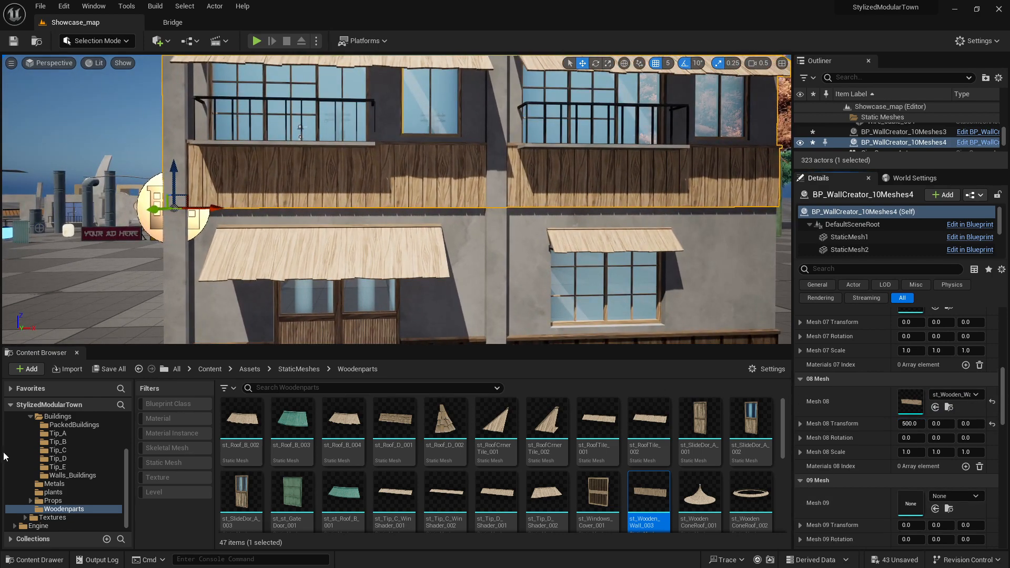
left_click(84, 433)
left_click_drag(475, 421, 929, 504)
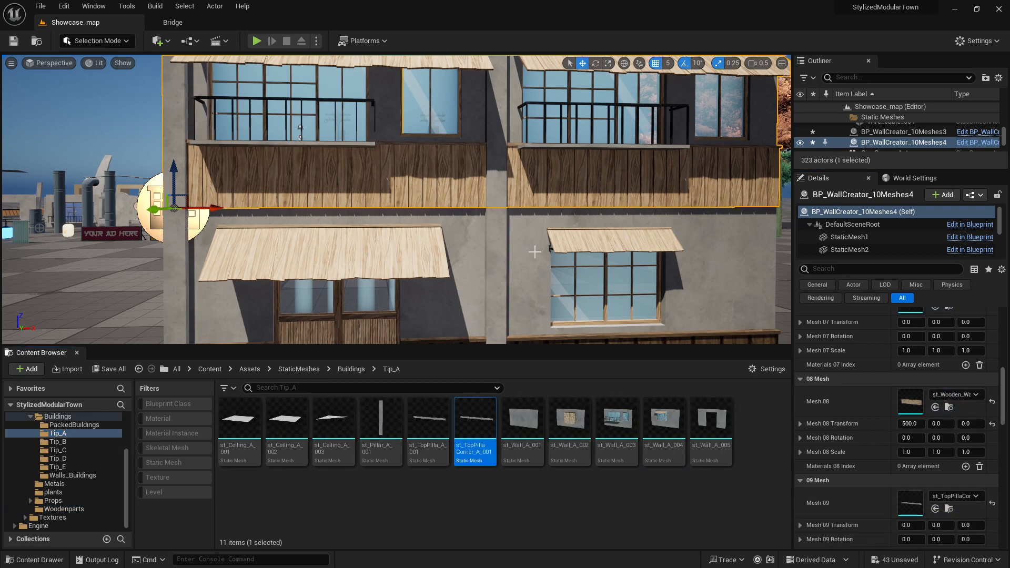
left_click_drag(428, 421, 911, 503)
right_click_drag(397, 200, 457, 196)
scroll(930, 469, "down", 2)
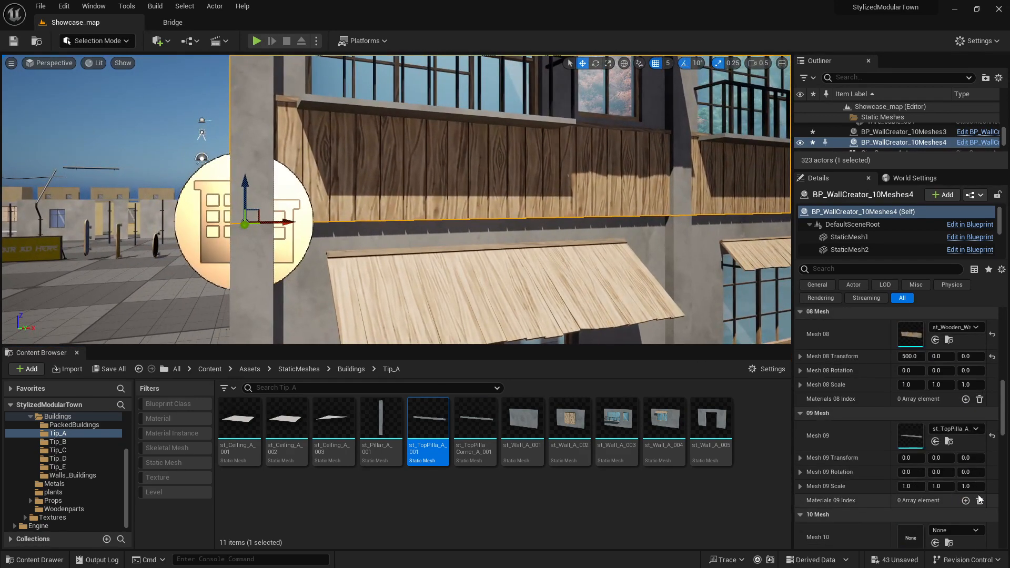
left_click(993, 436)
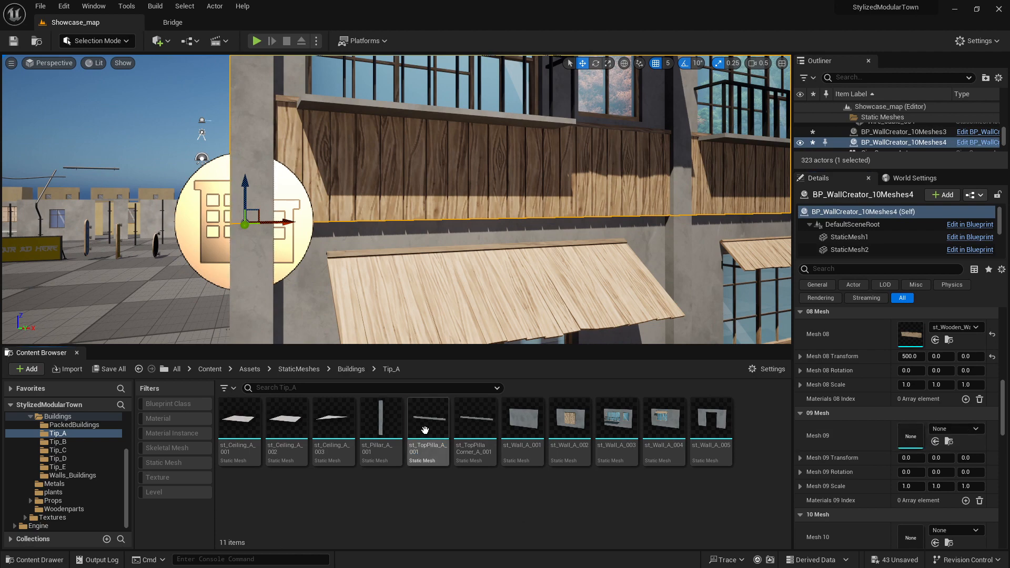
left_click_drag(423, 424, 906, 442)
key("f")
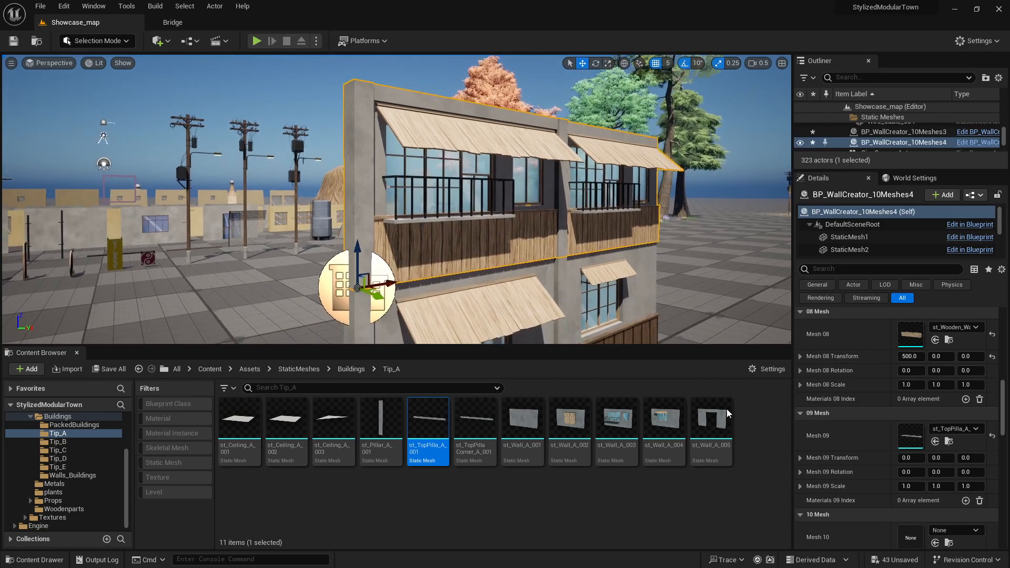
Set Mesh 09 Transform Z to -300 to place the beam beneath the first balcony's wooden cladding
left_click_drag(975, 458, 968, 458)
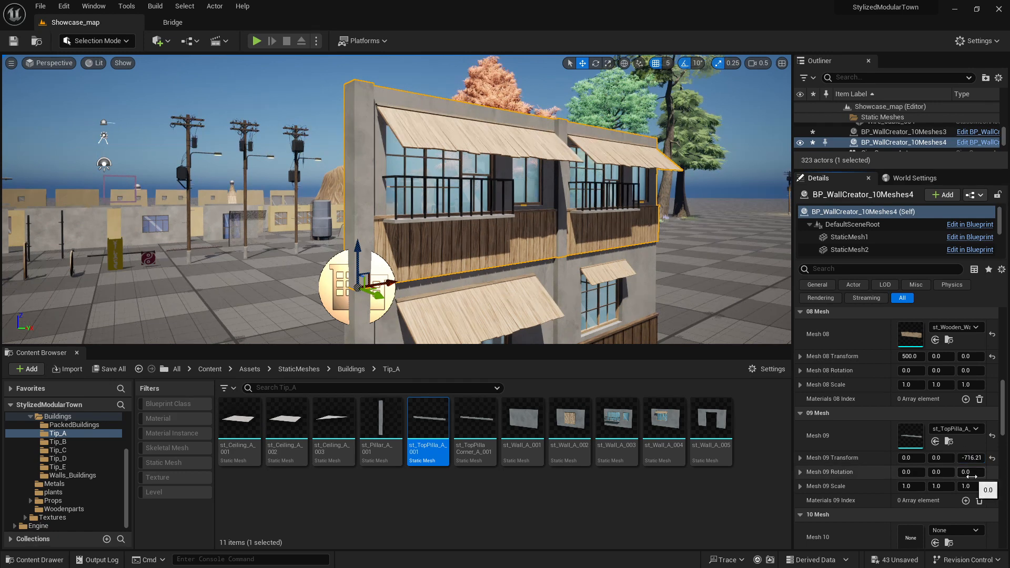
left_click(972, 458)
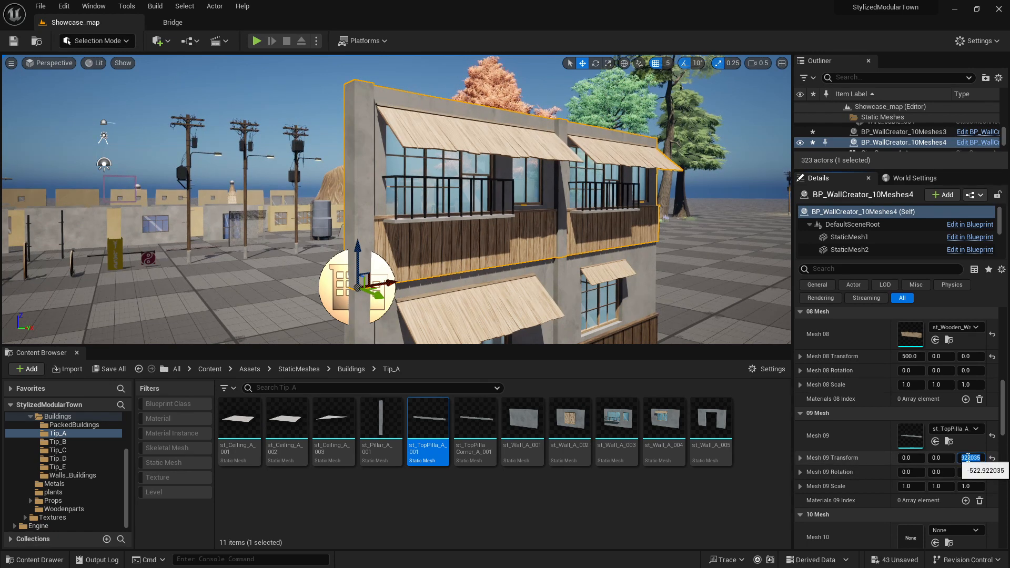
key("Return")
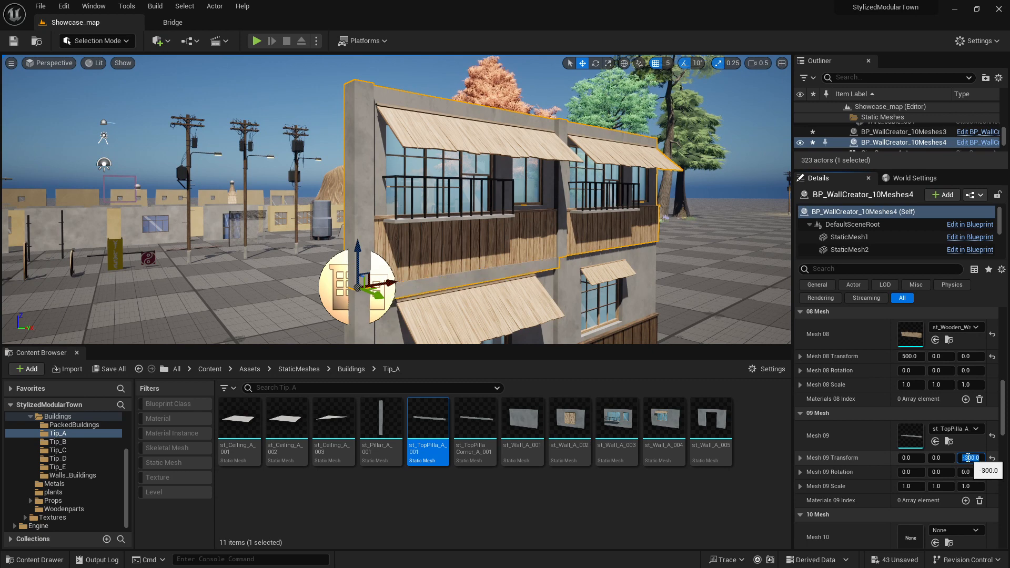
right_click_drag(518, 310, 490, 323)
key("w")
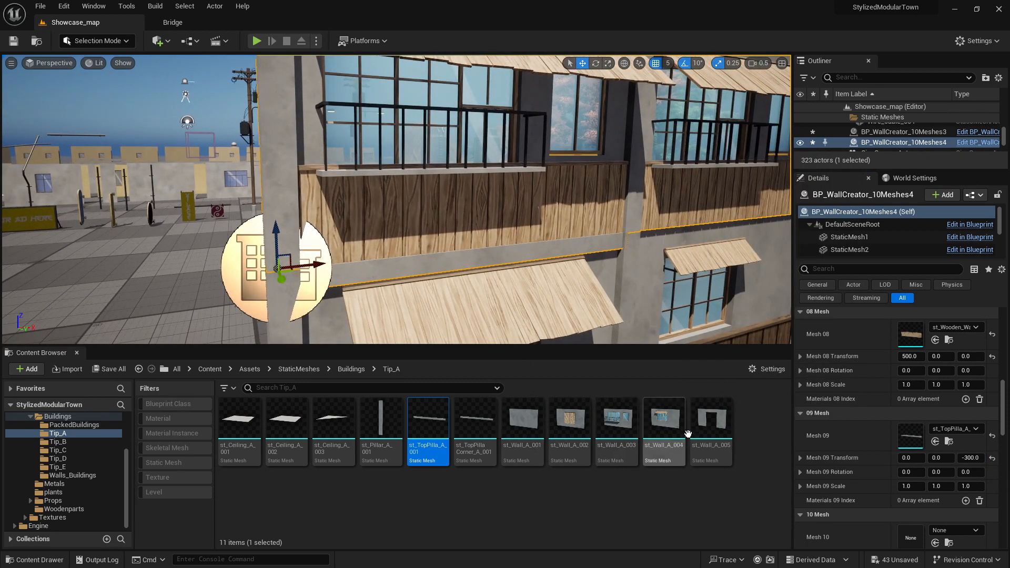
Inspect the st_Wall_A_005 static mesh's size in its own editor and return to the level
left_click(710, 432)
double_click(710, 426)
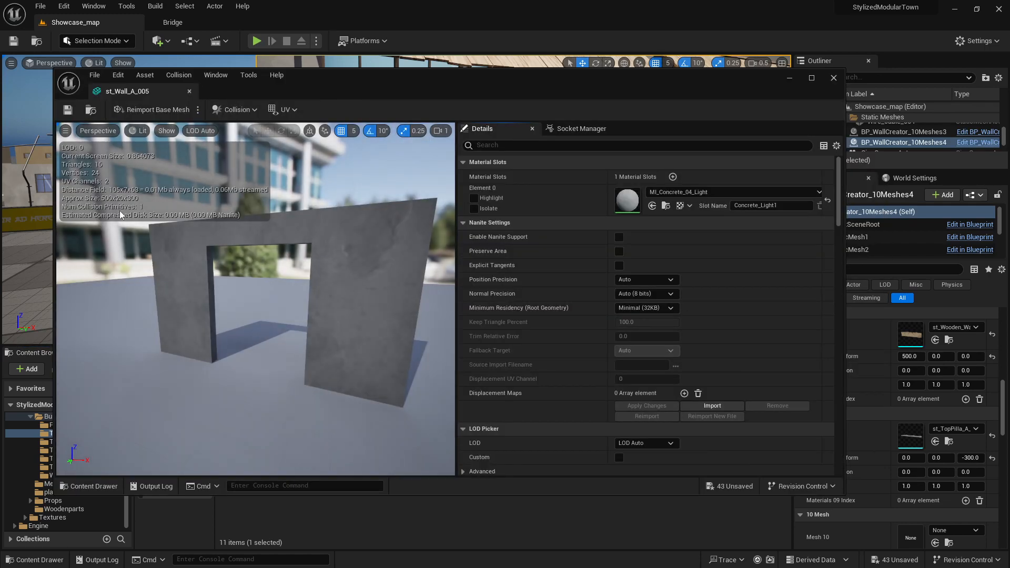
left_click(834, 78)
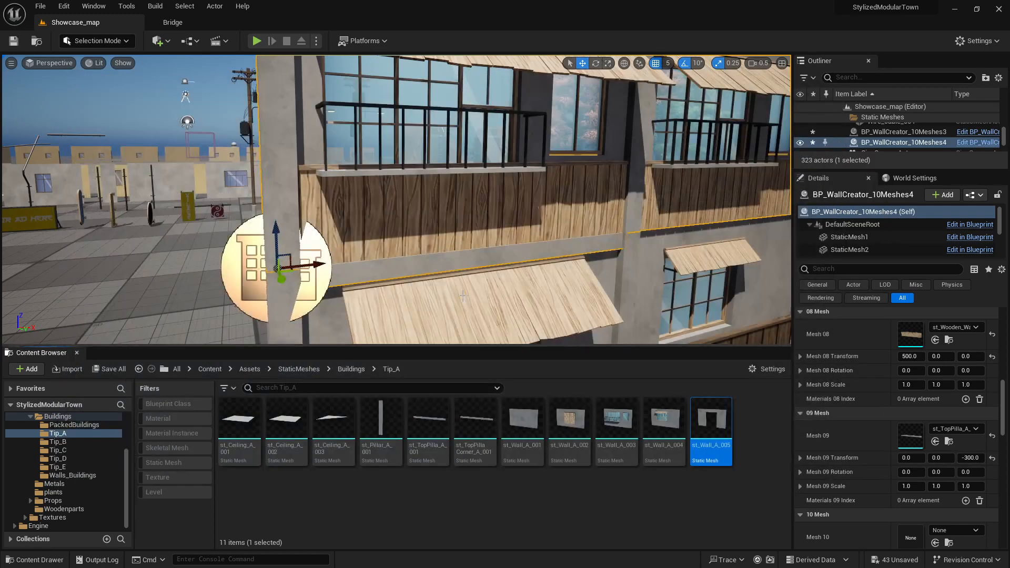
Assign st_TopPilla_A_001 to Mesh 10 and set its Transform to X 500 and Z -300 beneath the second balcony's cladding
key("w")
right_click_drag(450, 267, 608, 220)
scroll(868, 457, "down", 2)
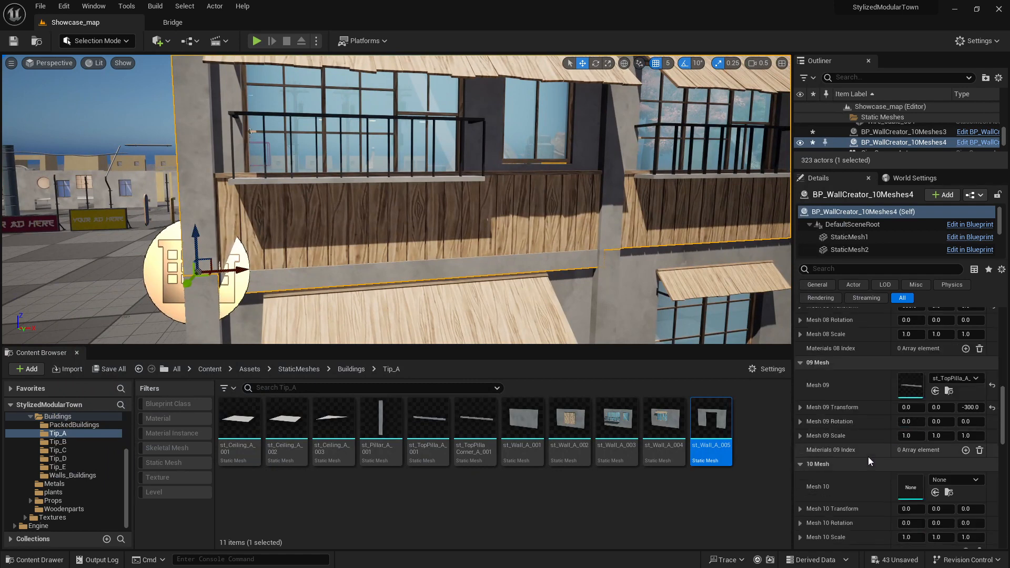
left_click_drag(427, 424, 905, 491)
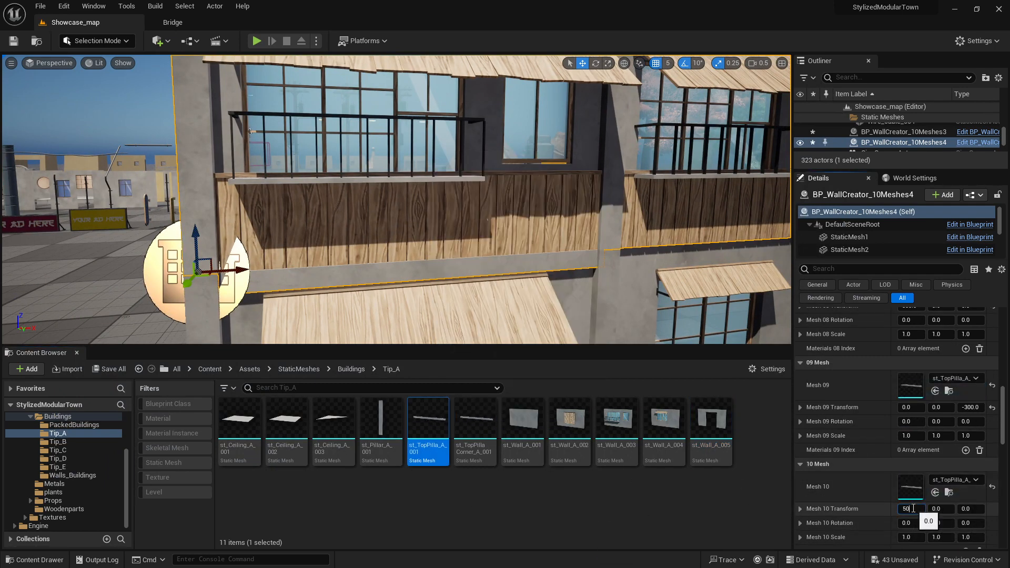
right_click_drag(547, 221, 566, 202)
key("s")
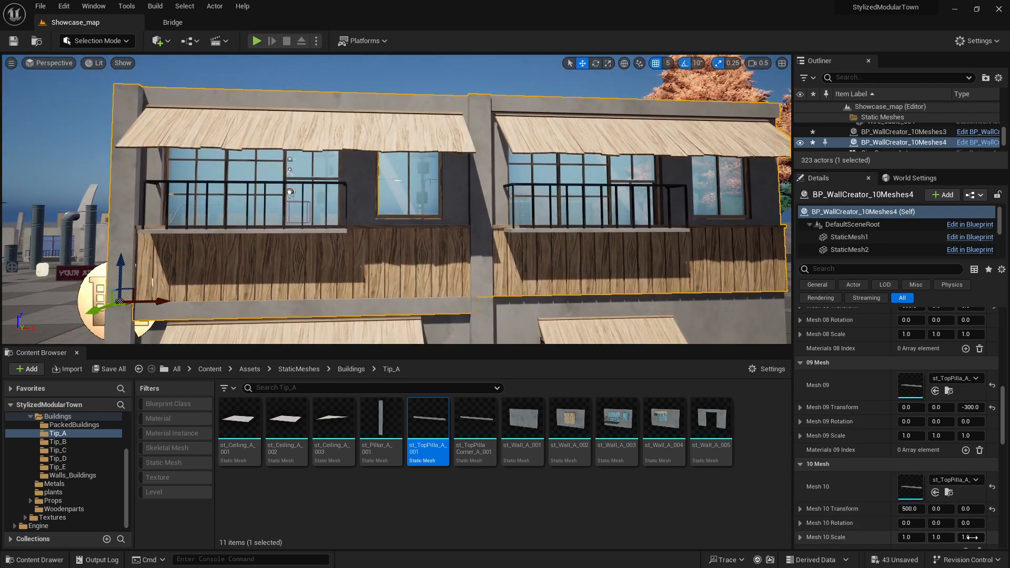
left_click(977, 510)
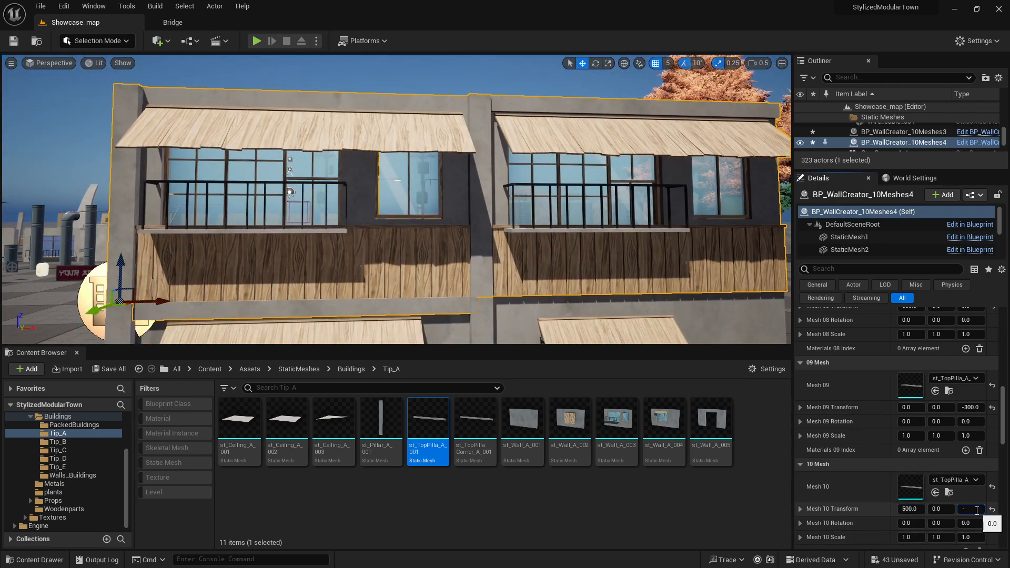
type("-300")
key("Return")
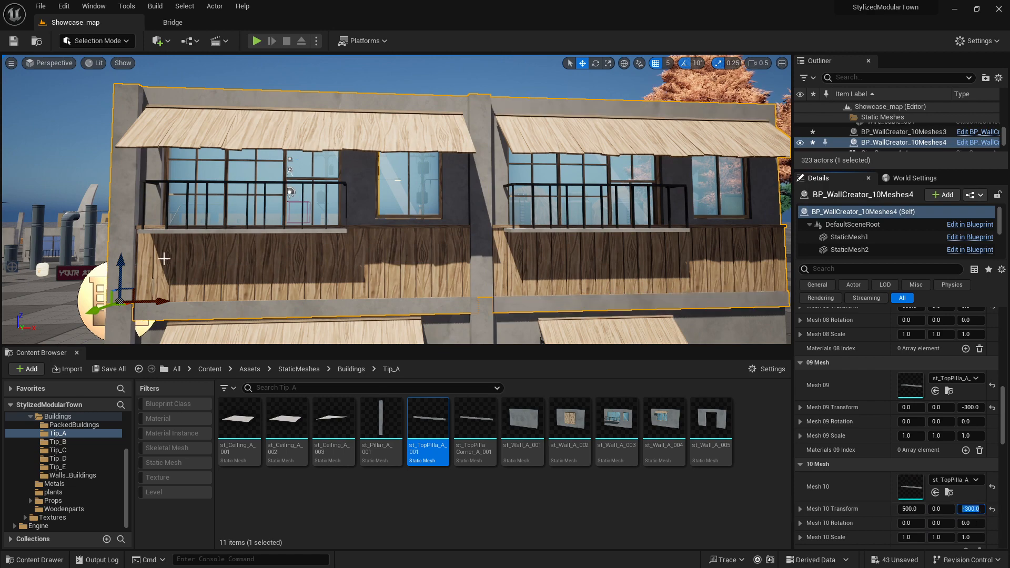
Duplicate the balcony storey straight up to Location Z 620 as a third storey
right_click_drag(263, 258, 377, 295)
key("s")
key("a")
key("a")
key("e")
key("s")
right_click_drag(516, 267, 503, 260)
key("d")
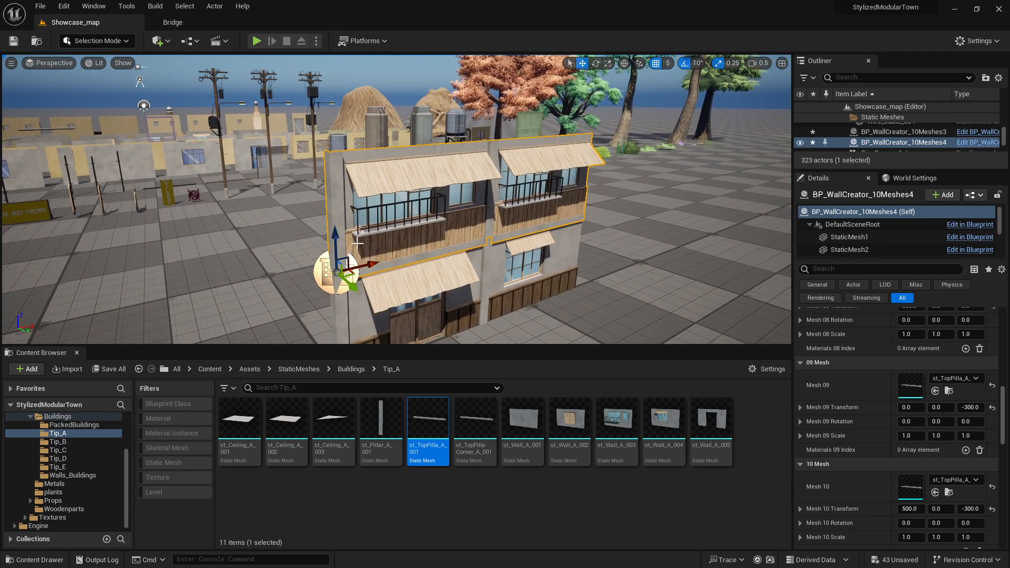
left_click_drag(337, 251, 344, 130, "alt")
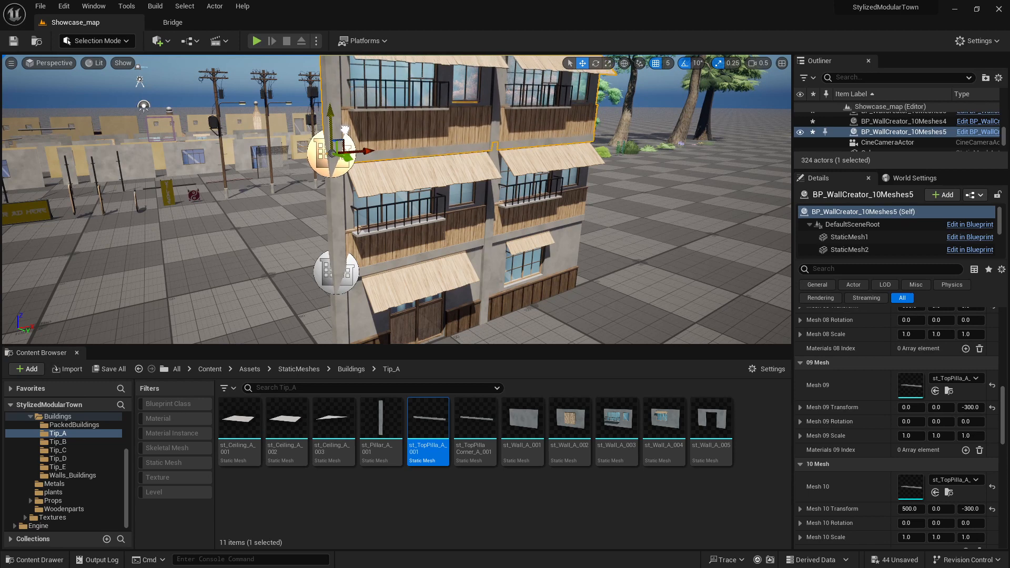
mouse_move(443, 164)
right_mouse_down()
mouse_move(419, 150)
mouse_move(429, 152)
right_mouse_up()
Replace Mesh 01 and Mesh 02 of the third storey with st_Wall_A_002
scroll(844, 369, "up", 13)
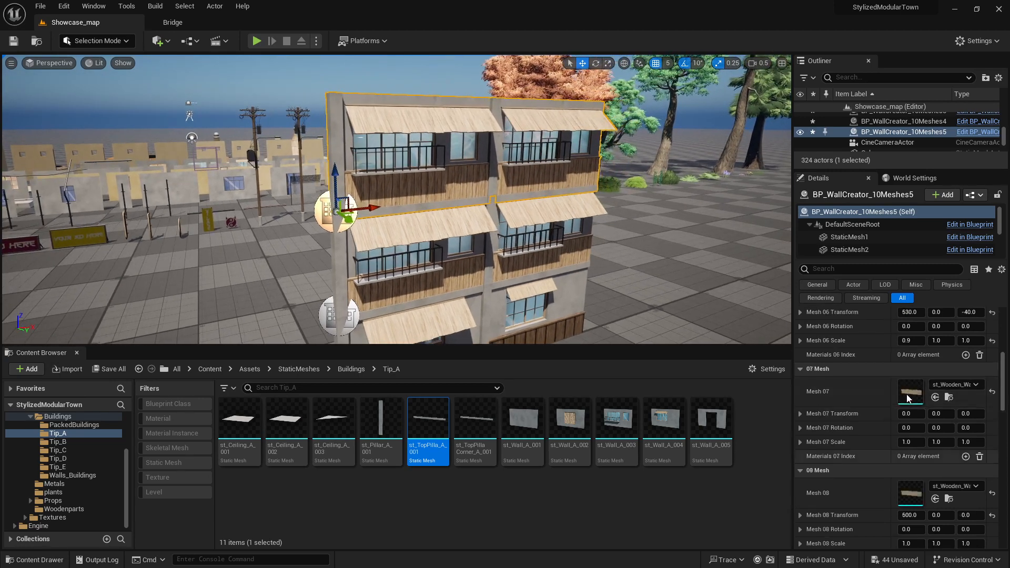
scroll(895, 395, "up", 5)
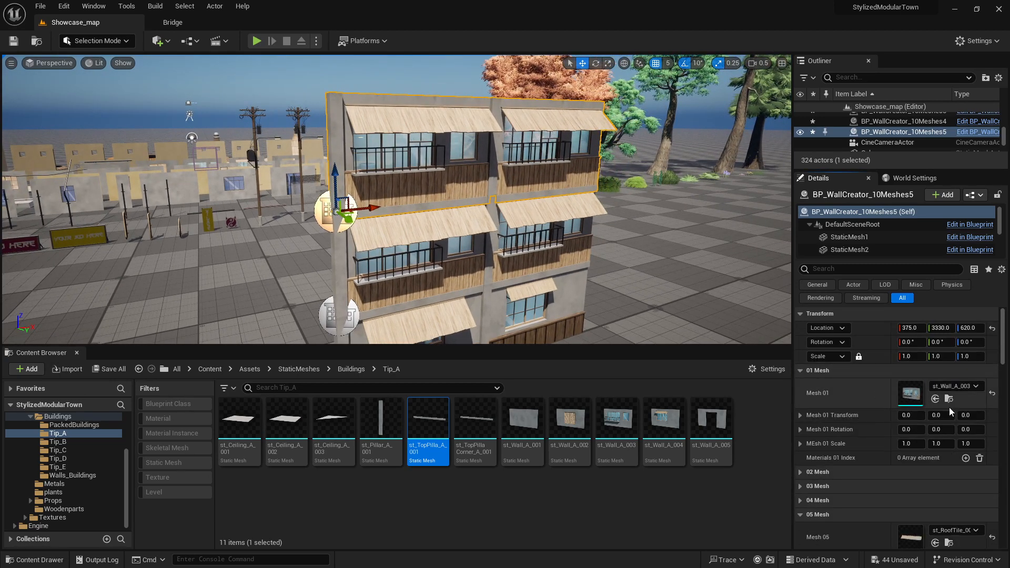
left_click(950, 399)
left_click(570, 421)
left_click(935, 399)
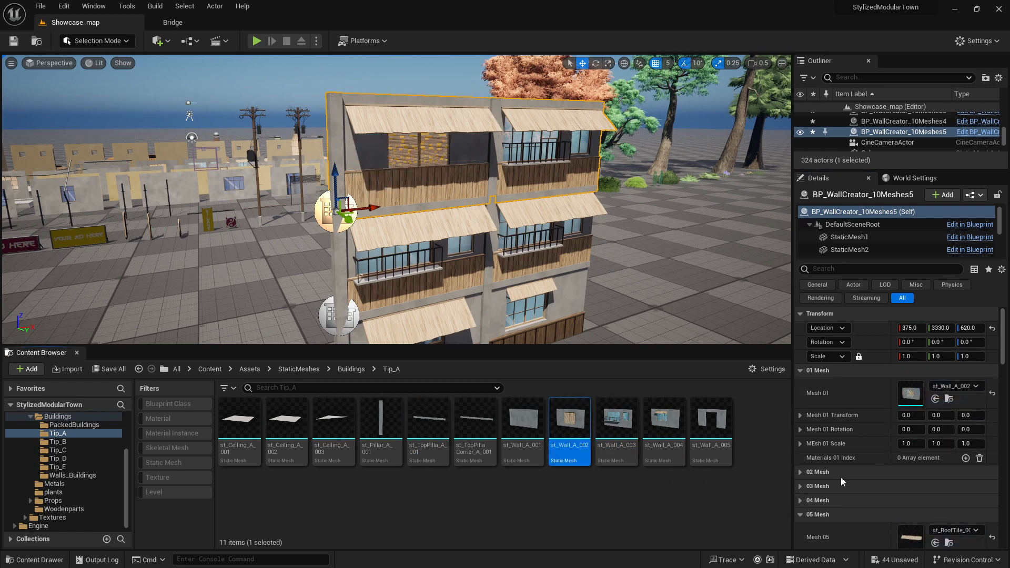
left_click(800, 473)
left_click_drag(570, 421, 904, 497)
Duplicate all three stacked storeys rotated 90 degrees about Z and move the copy to Location Y 2340 as the adjoining side
right_click_drag(437, 205, 427, 244)
left_click(411, 216, "shift")
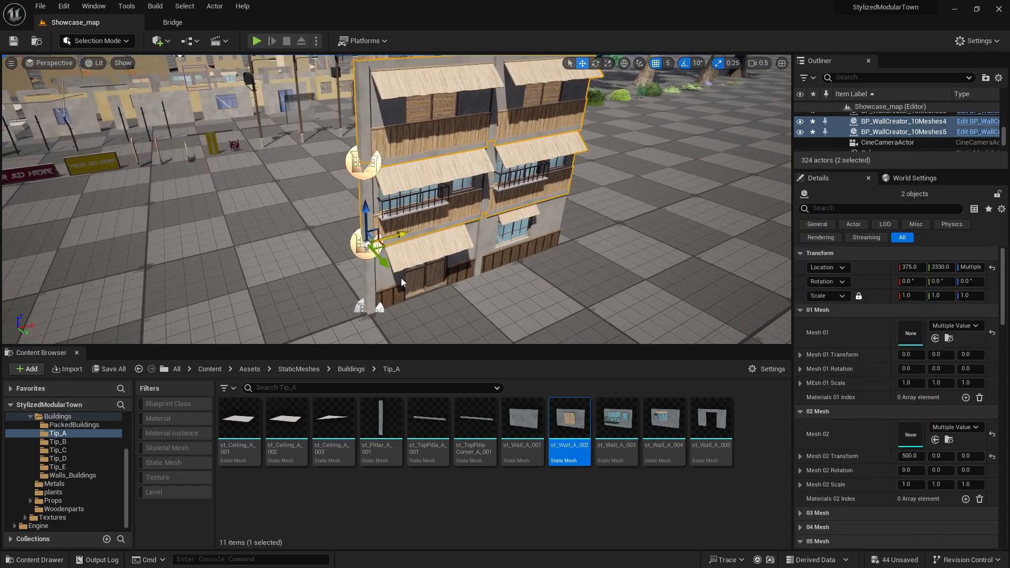
left_click(401, 279, "shift")
right_click_drag(402, 279, 422, 298)
key("e")
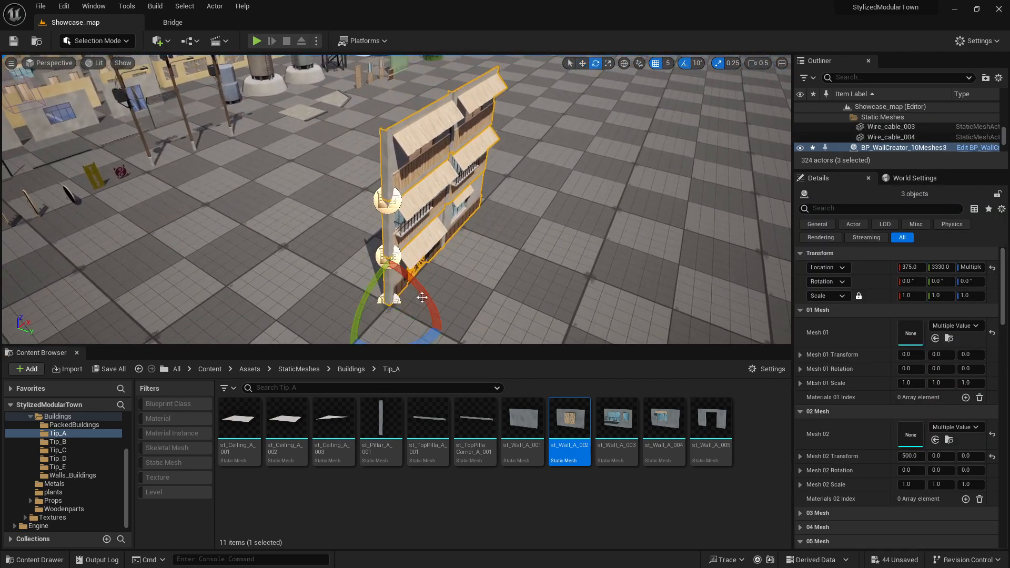
left_click_drag(432, 341, 463, 226, "alt")
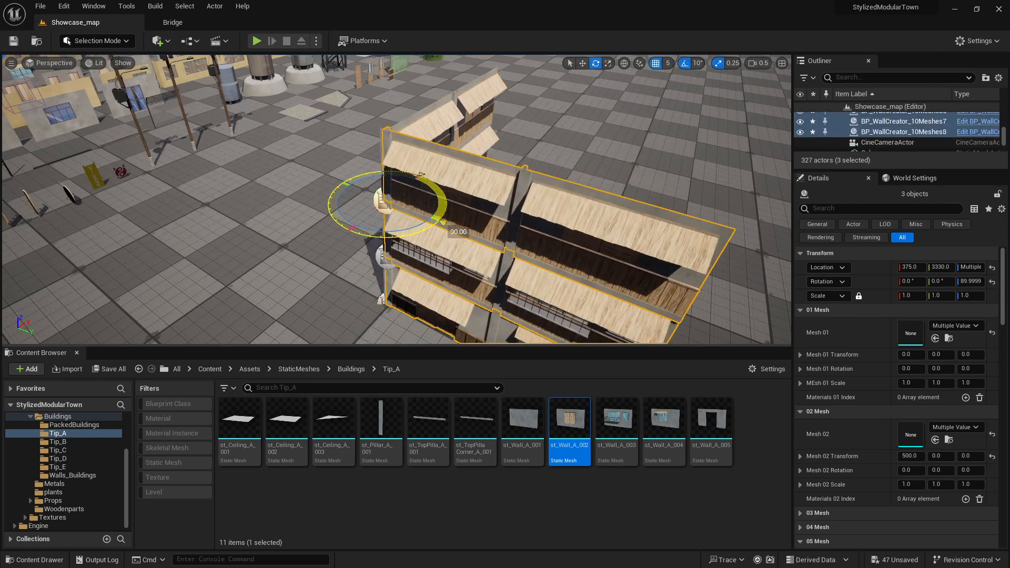
right_click_drag(520, 255, 529, 264)
key("w")
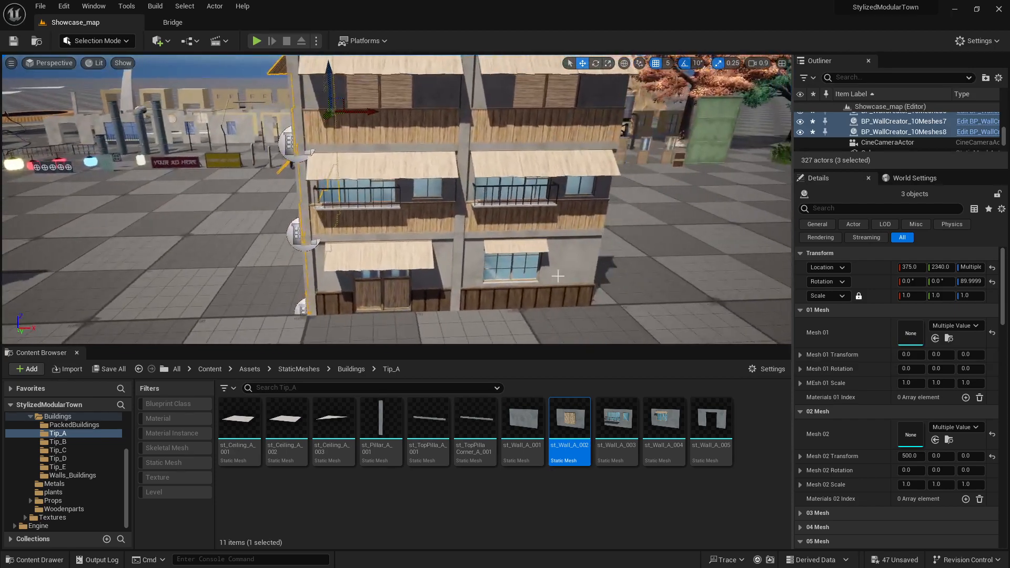
Duplicate the rotated side's ground-floor facade along Y and place the copy apart from the building at Location Y 4070
left_click(558, 276)
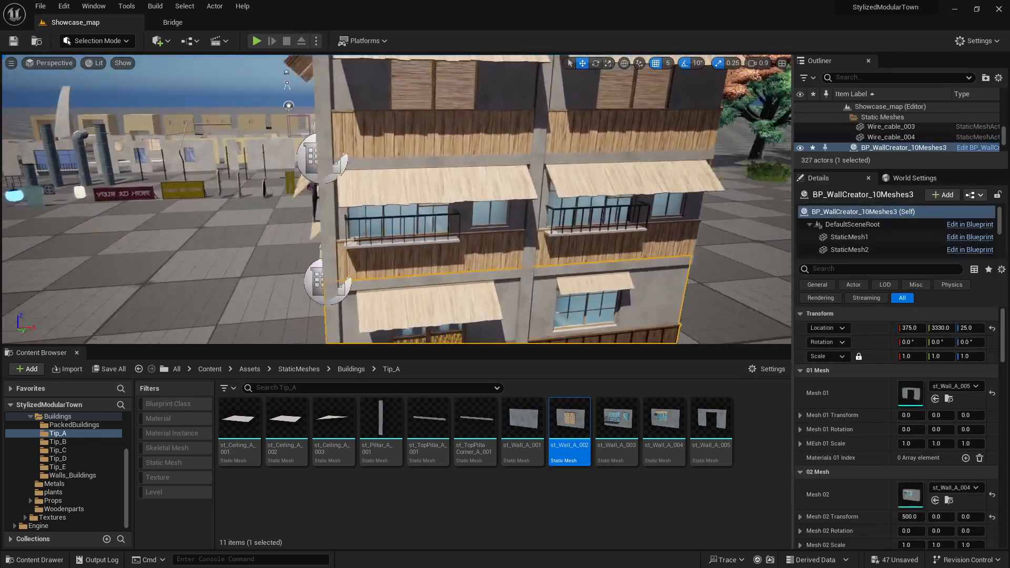
right_click_drag(558, 276, 679, 276)
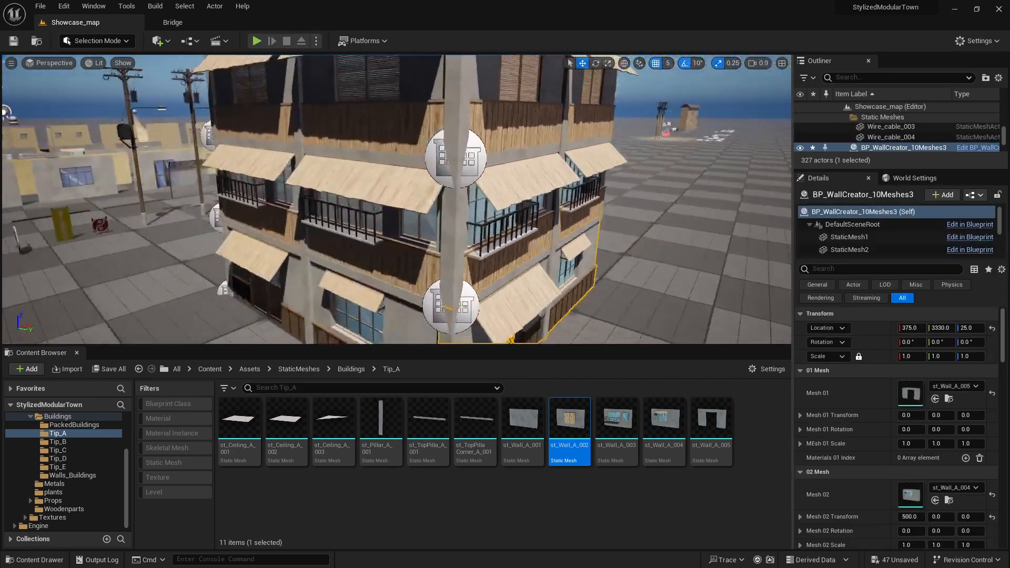
left_click(449, 290)
key("f")
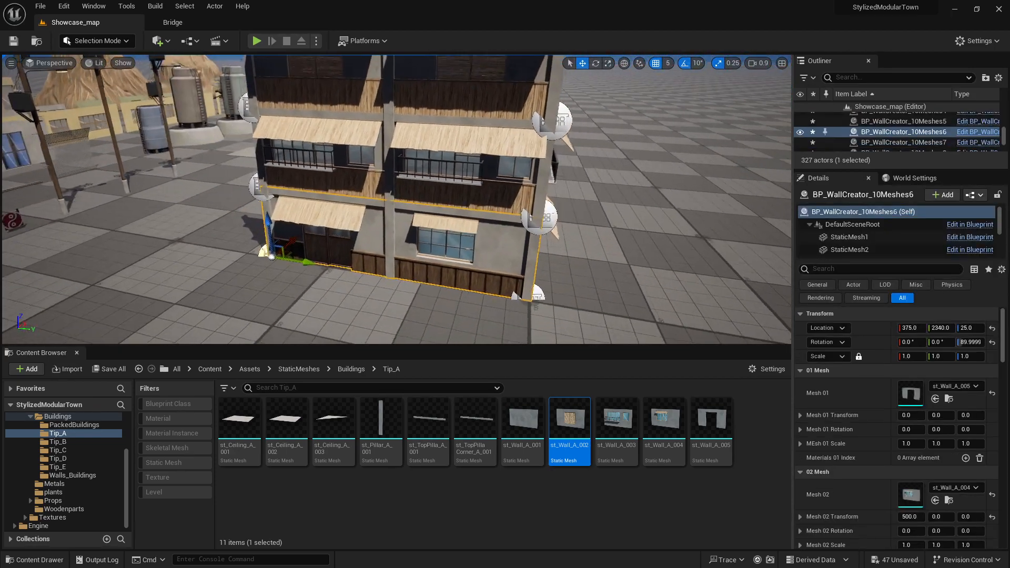
scroll(451, 242, "down", 3)
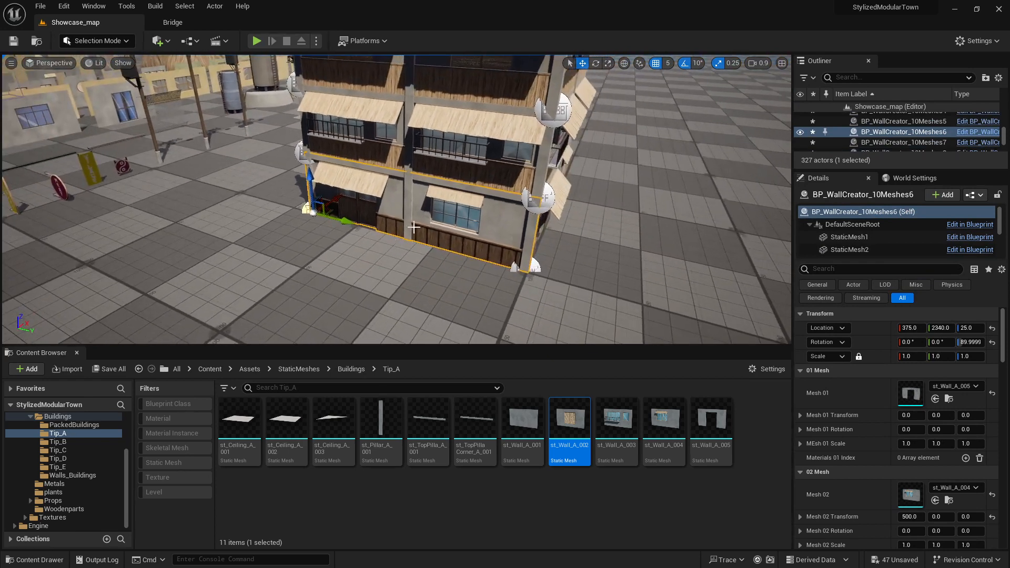
right_click_drag(414, 227, 526, 248)
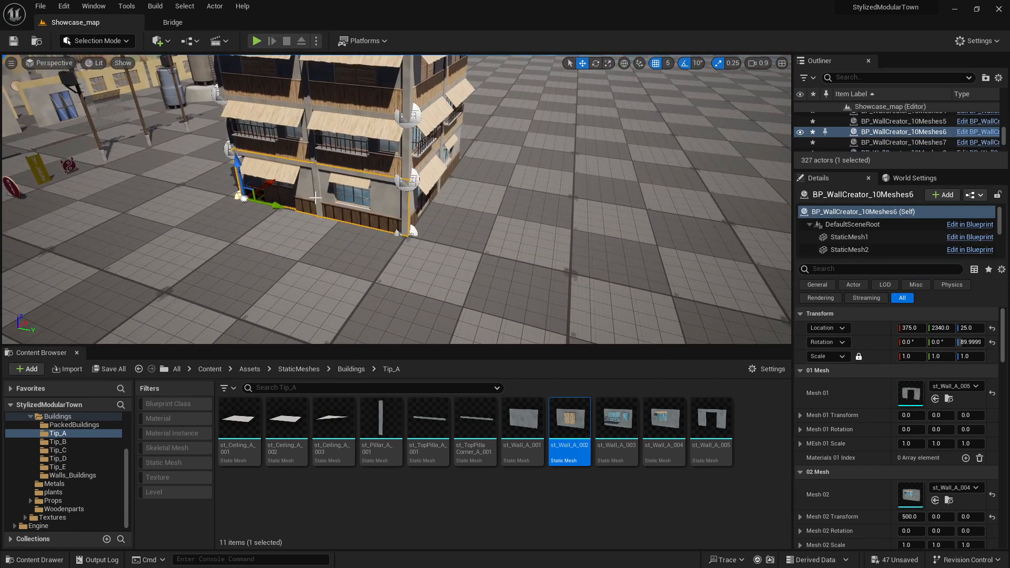
left_click_drag(271, 204, 492, 245, "alt")
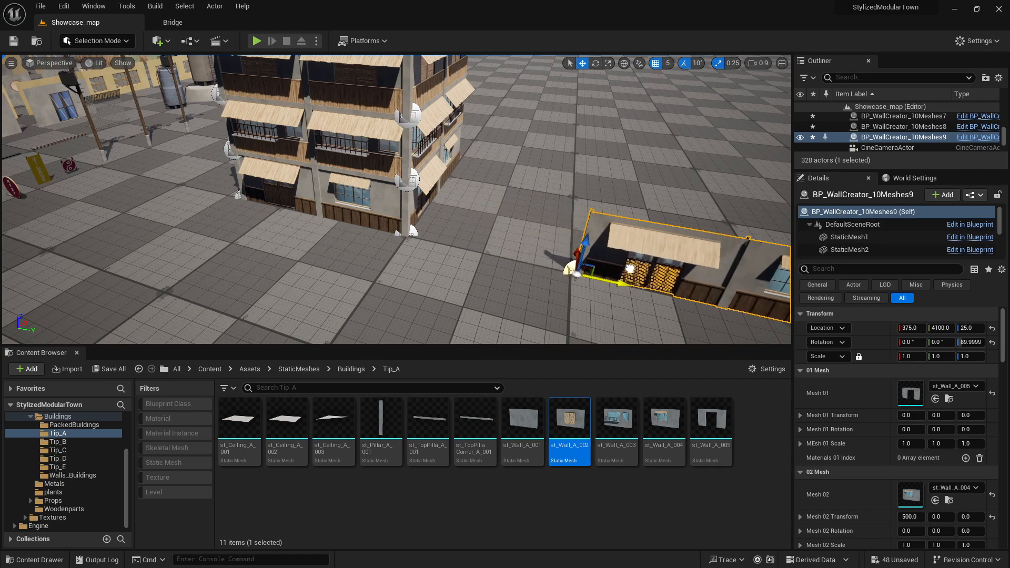
right_click_drag(566, 319, 645, 232)
right_click_drag(556, 284, 556, 318)
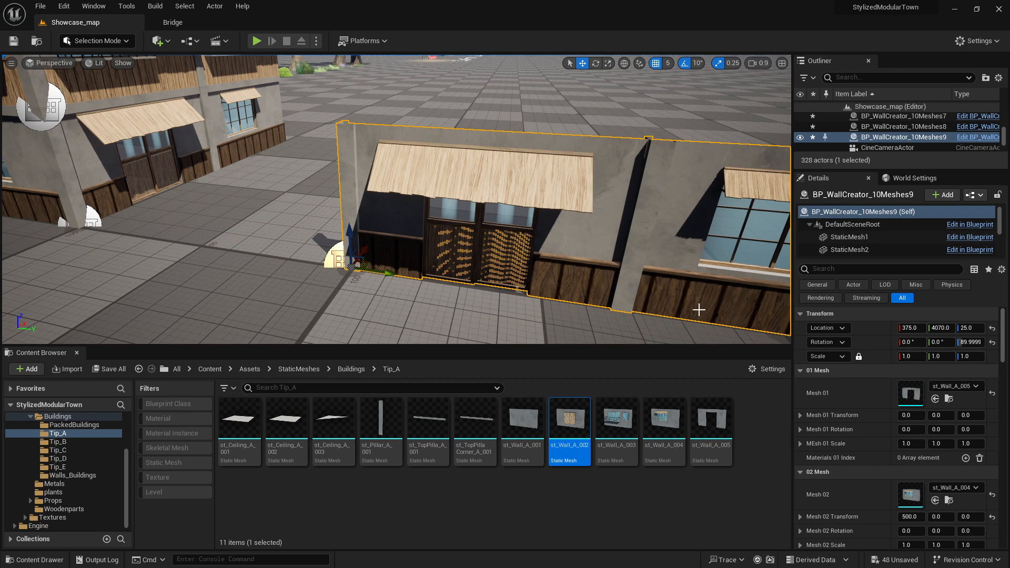
Collapse the copied facade's mesh property groups from 02 Mesh through 10 Mesh and keep only 01 Mesh expanded
left_click(800, 371)
left_click(801, 385)
left_click(801, 427)
left_click(801, 441)
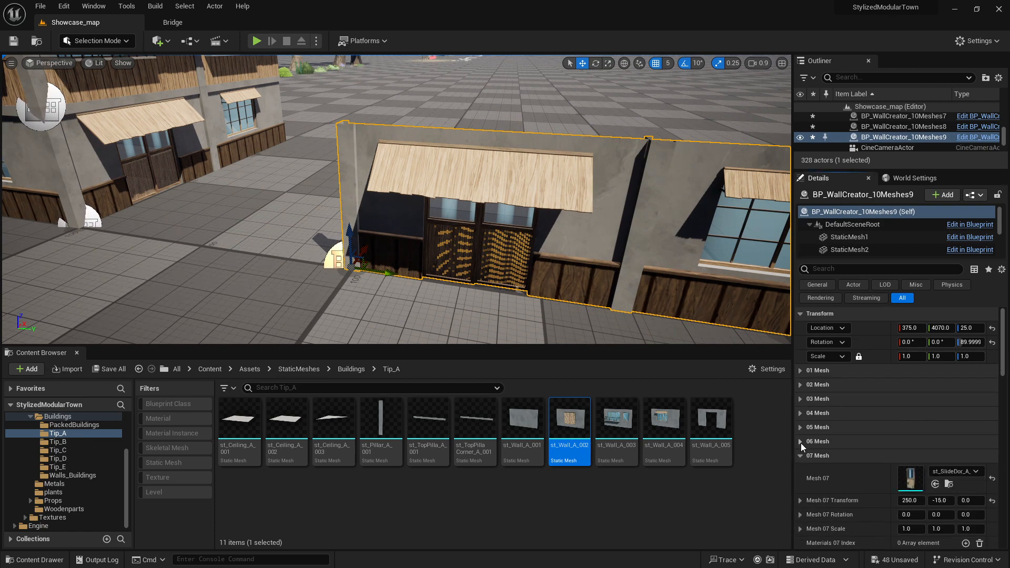
left_click(800, 456)
left_click(800, 470)
left_click(800, 484)
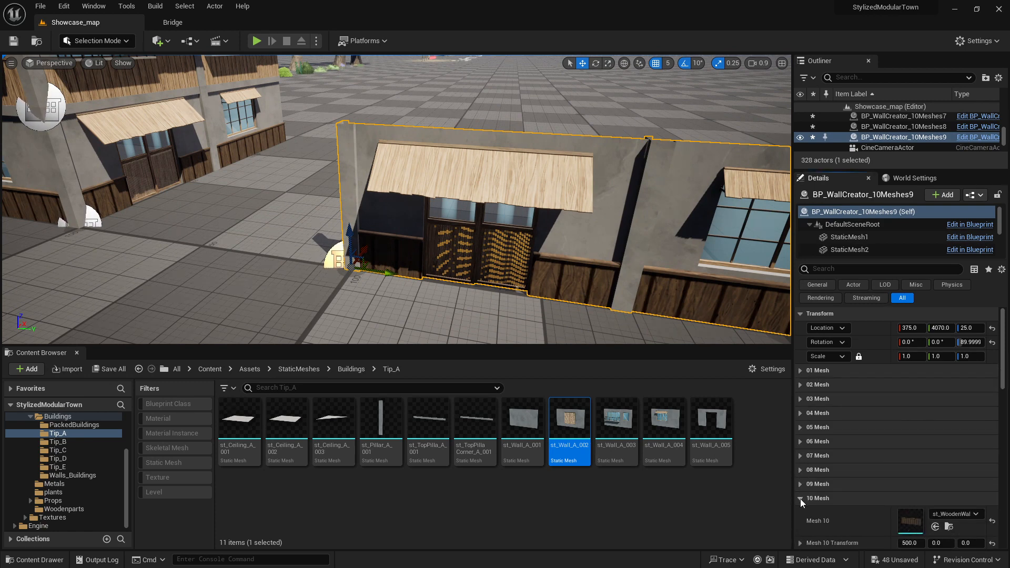
left_click(801, 499)
left_click(800, 372)
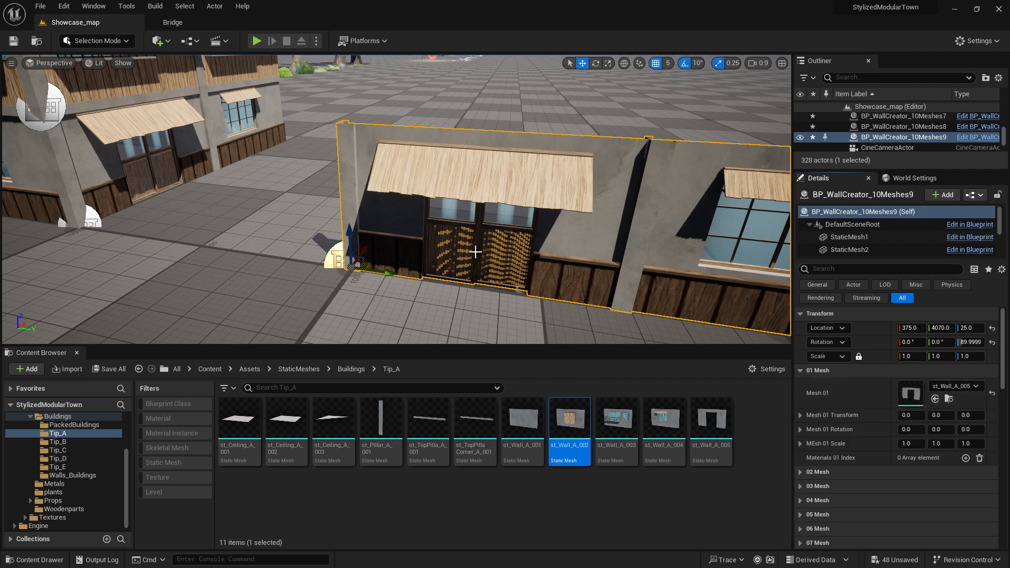
Delete the rotated facade copy and instead duplicate the unrotated ground-floor facade along X, placing the copy at Location X 1855
mouse_move(617, 246)
right_mouse_down()
mouse_move(627, 227)
mouse_move(617, 247)
right_mouse_up()
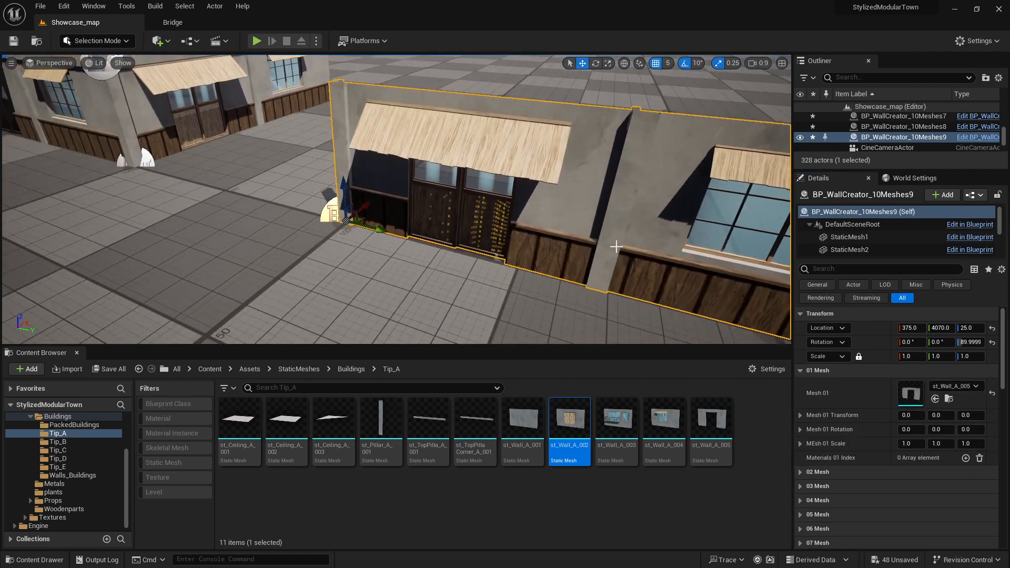
key("Delete")
left_click(157, 130)
mouse_move(157, 130)
right_mouse_down()
mouse_move(170, 120)
mouse_move(151, 117)
right_mouse_up()
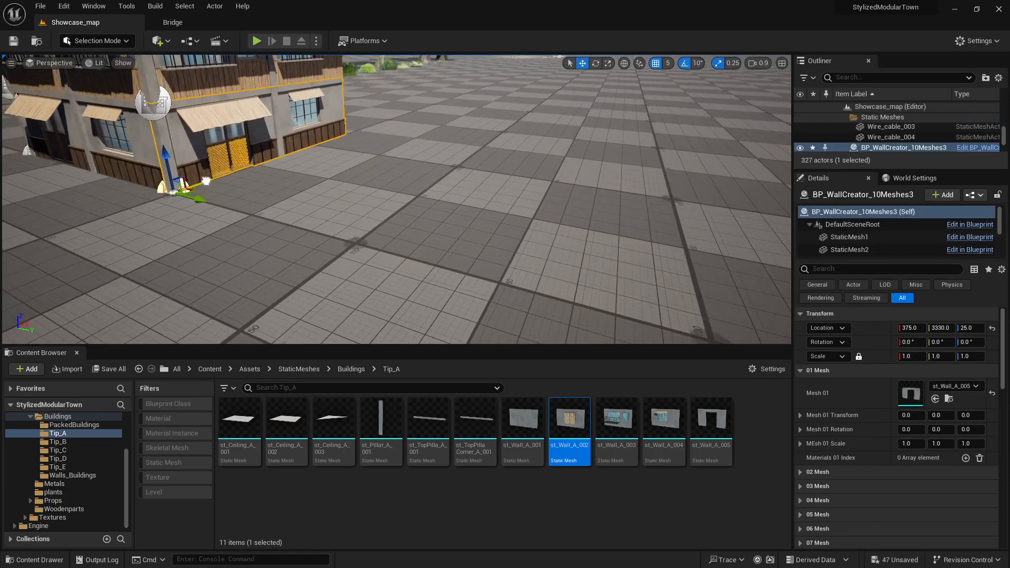
key("ctrl+z")
key("w")
right_click_drag(400, 114, 287, 125)
scroll(399, 114, "up", 3)
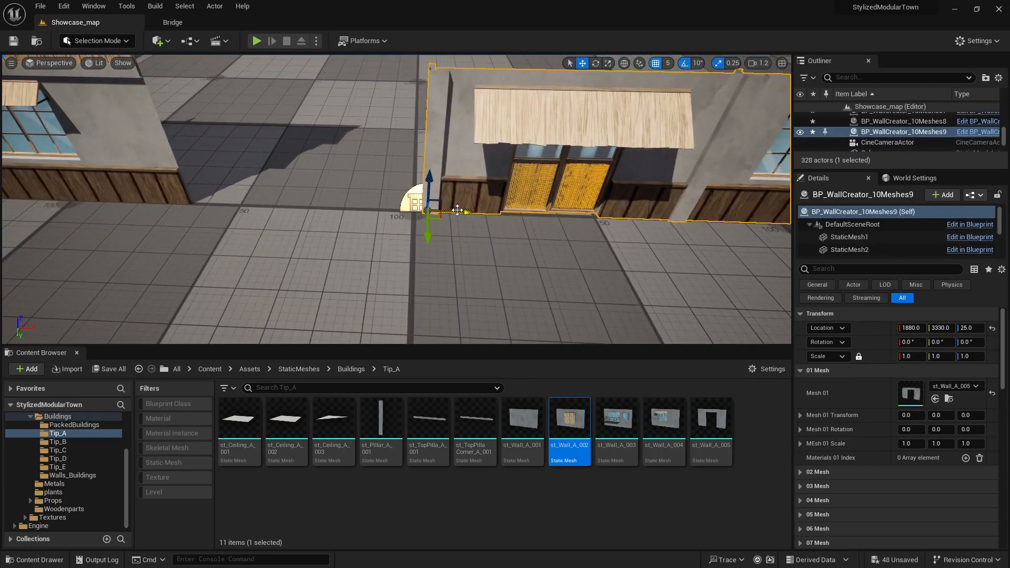
left_click_drag(460, 212, 447, 211)
key("f")
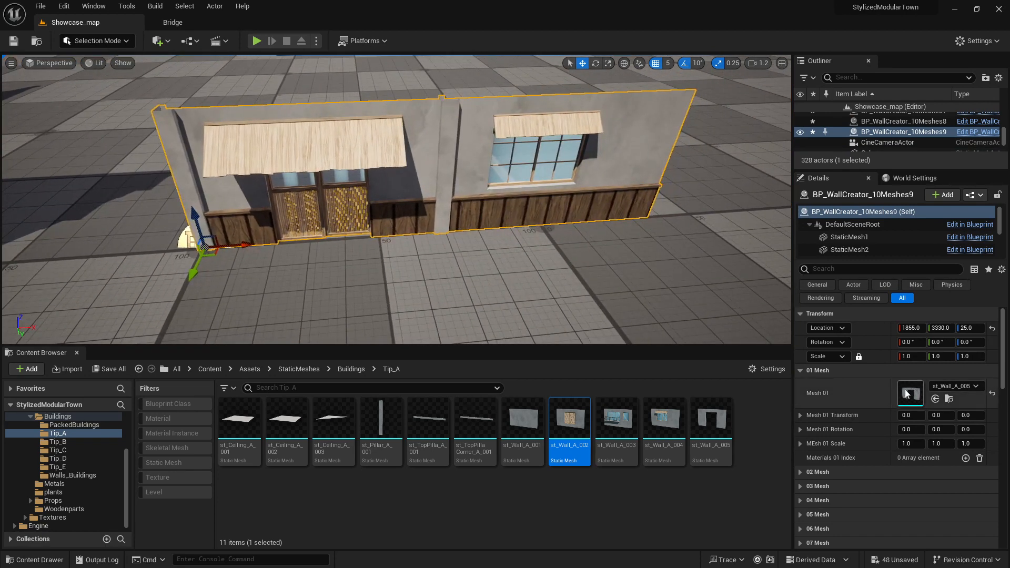
Locate the new facade's Mesh 01 asset st_Wall_A_005 and open it to examine its material slots
left_click(950, 399)
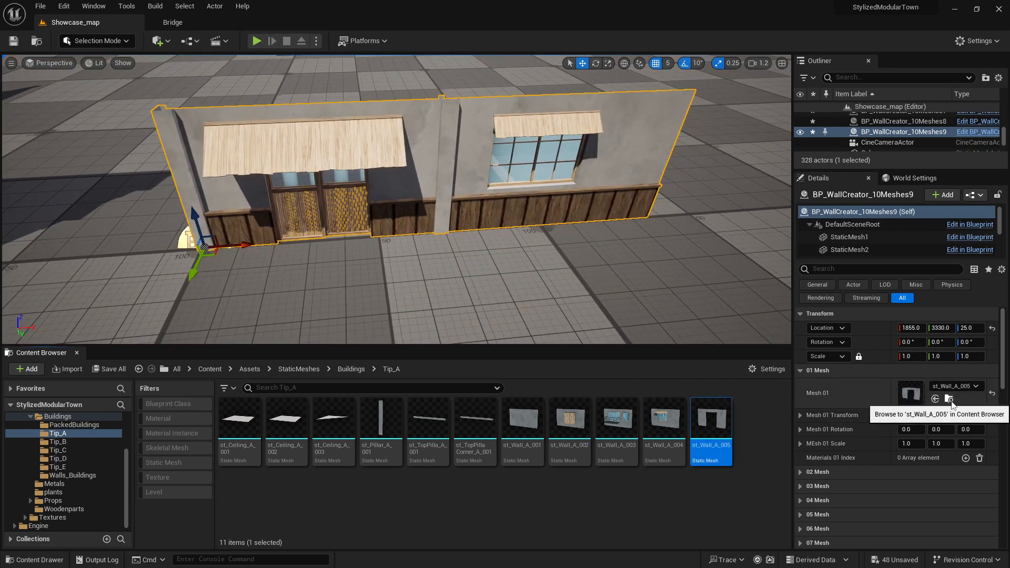
mouse_move(717, 424)
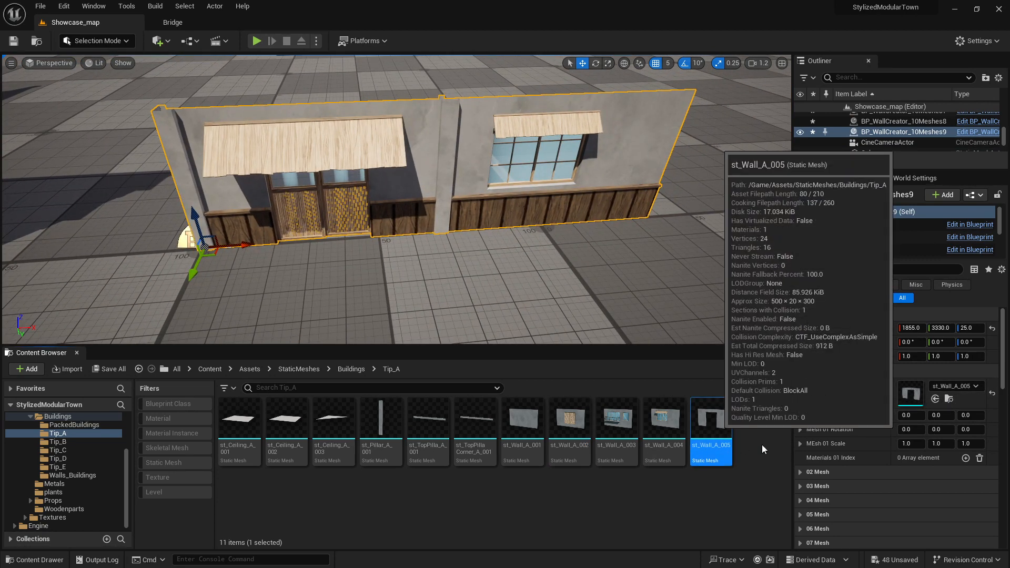
double_click(725, 444)
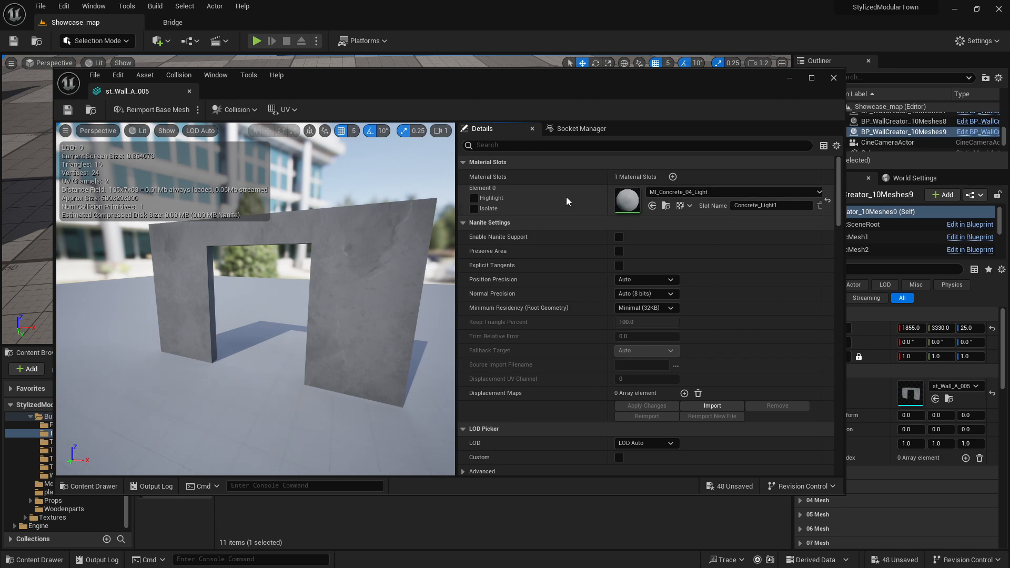
left_click_drag(665, 88, 638, 92)
left_click_drag(27, 81, 214, 98)
left_click_drag(515, 99, 390, 68)
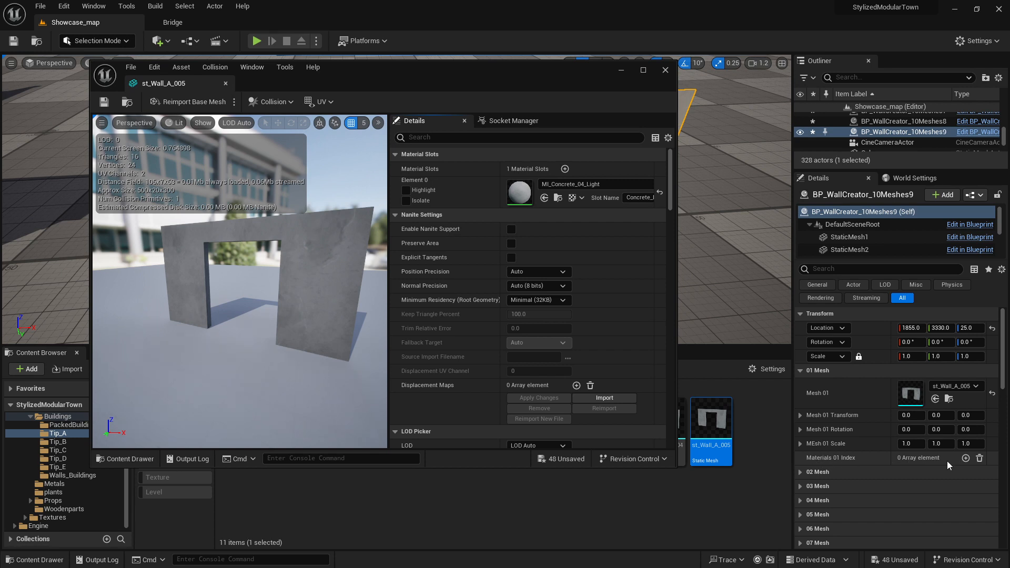
Add one element to Materials 01 Index and assign MI_Concrete_04_Light_Red from the Concret materials folder to Index 0
left_click(966, 458)
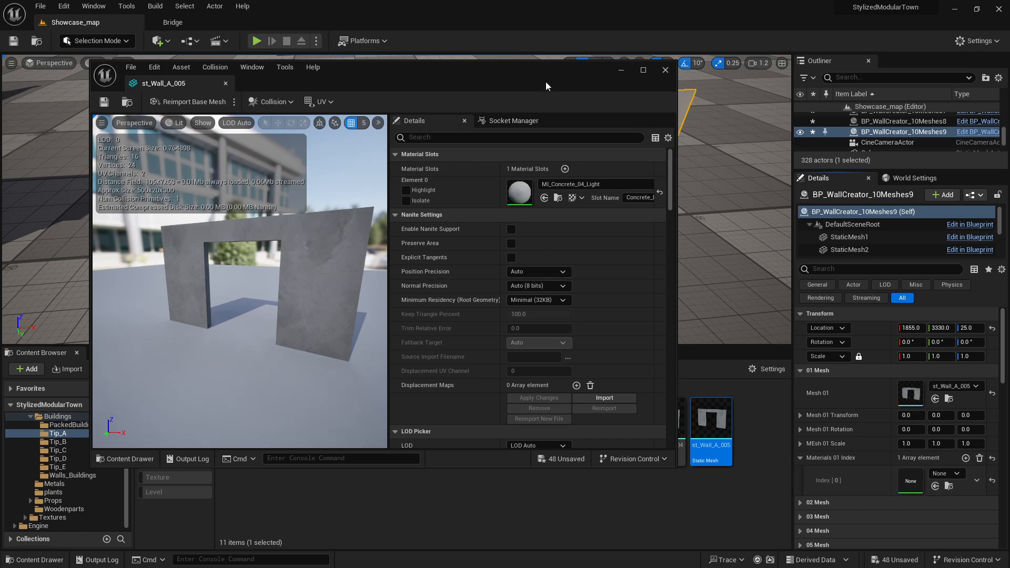
left_click_drag(546, 72, 515, 119)
left_click(639, 117)
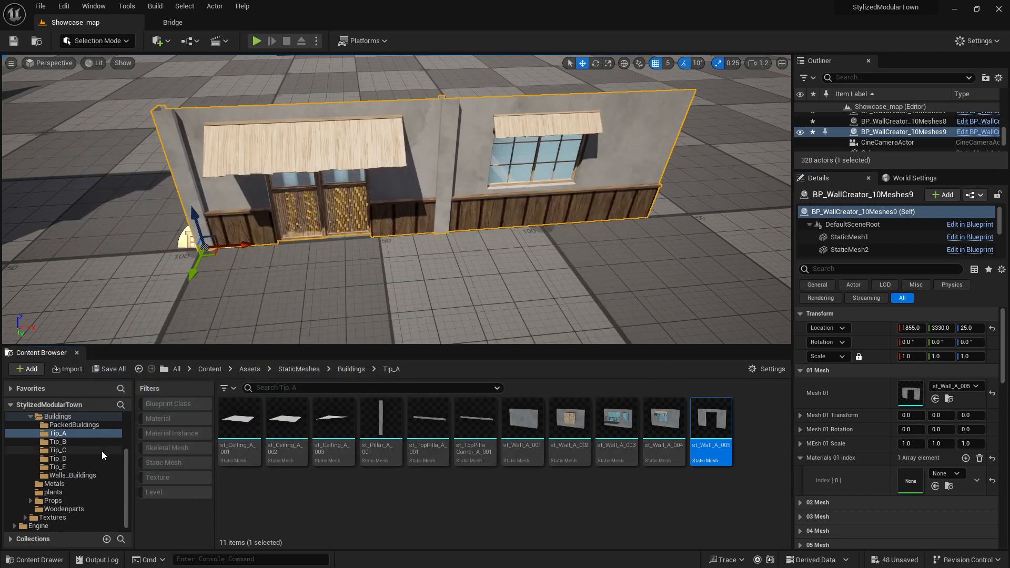
scroll(70, 471, "up", 3)
left_click(26, 477)
left_click(33, 452)
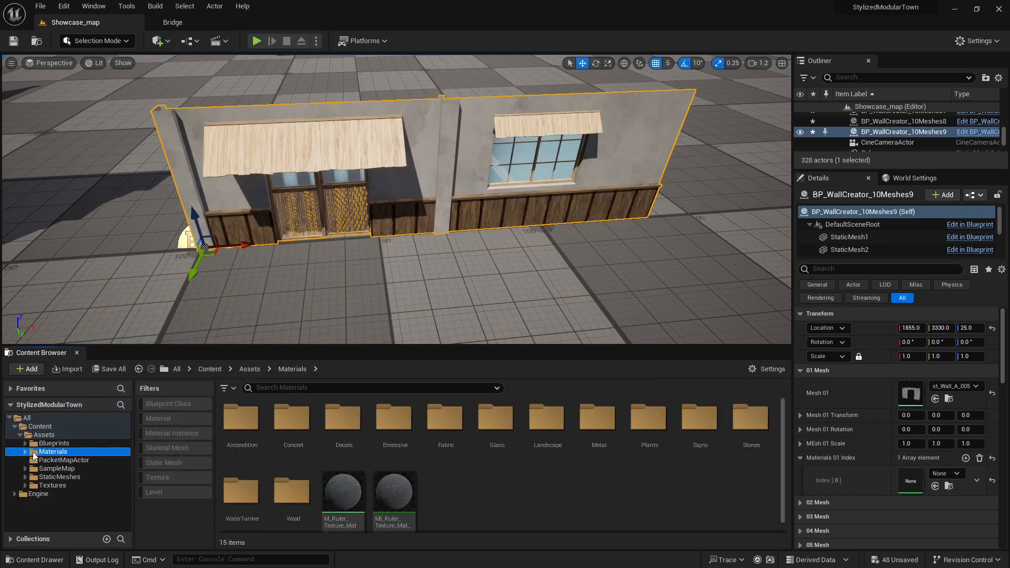
double_click(292, 418)
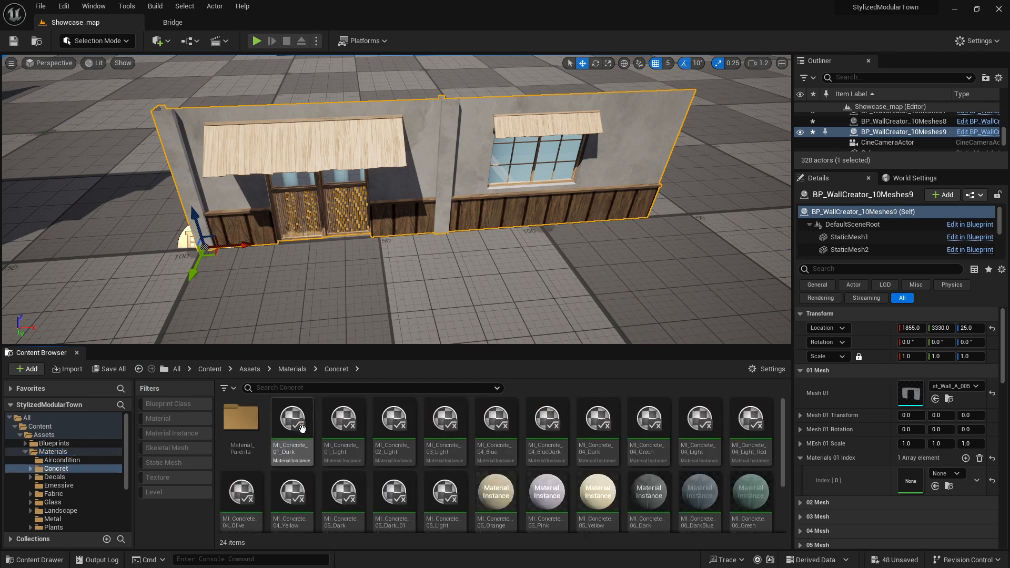
left_click_drag(431, 347, 421, 277)
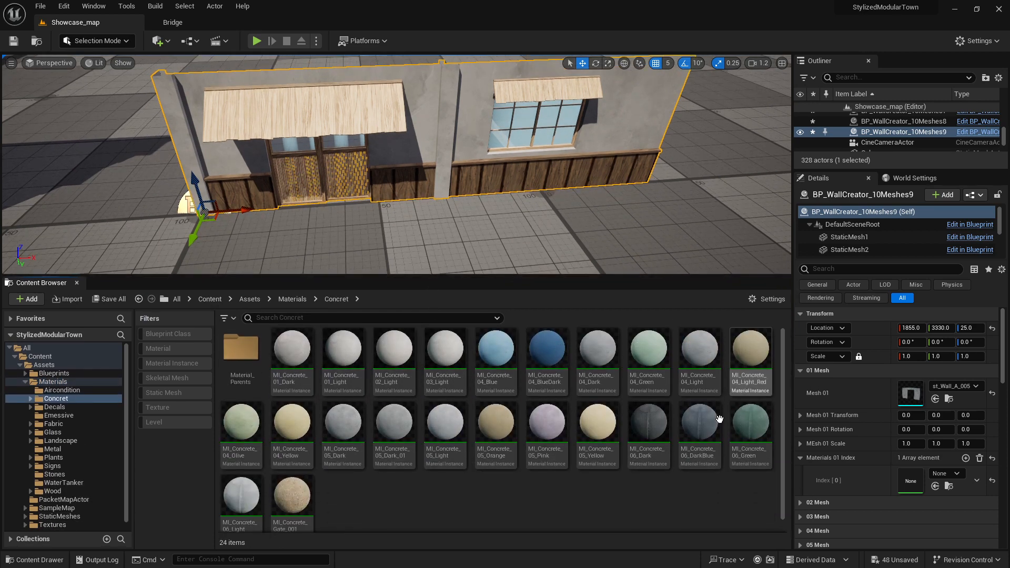
left_click_drag(751, 351, 911, 482)
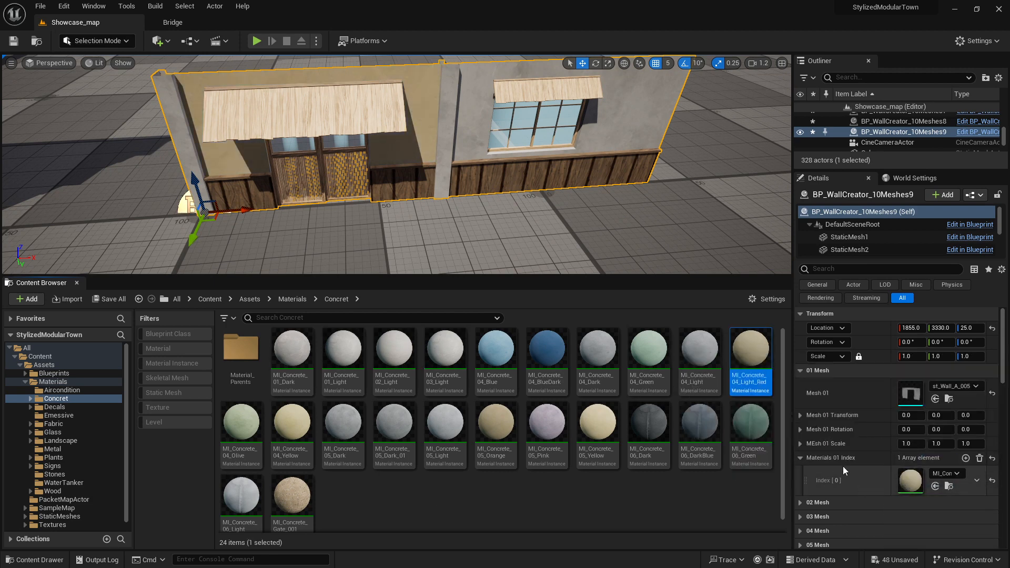
Check the recoloured door wall, then open Mesh 02's asset st_Wall_A_004 to examine its material slots
right_click_drag(527, 210, 478, 243)
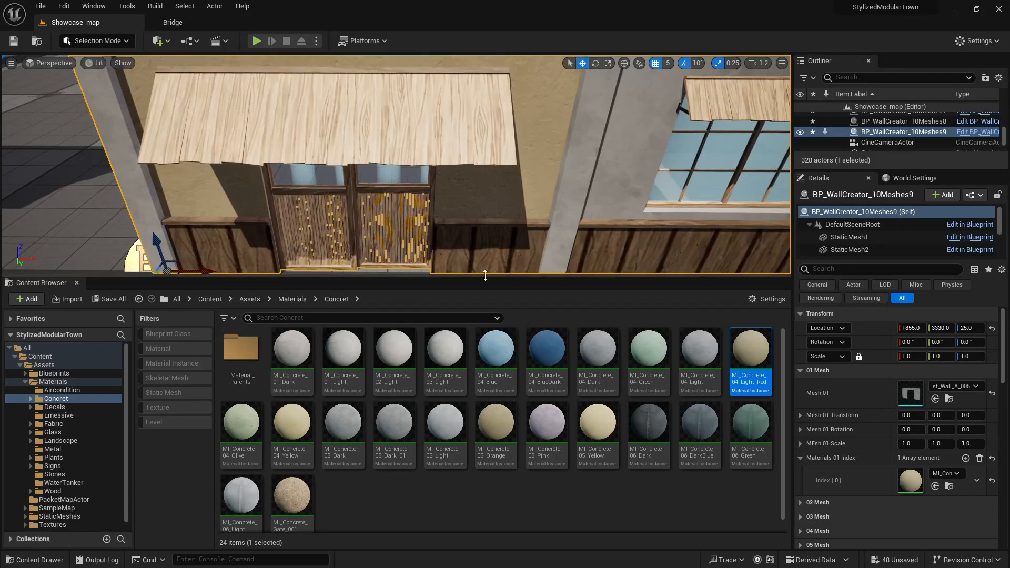
left_click_drag(485, 276, 492, 351)
right_click_drag(526, 289, 474, 290)
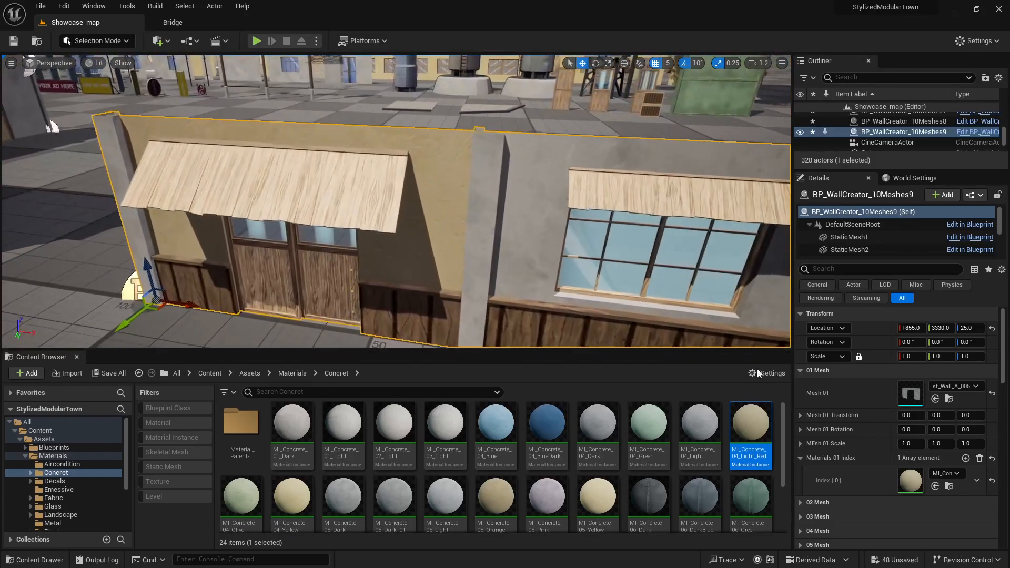
right_click_drag(684, 294, 658, 295)
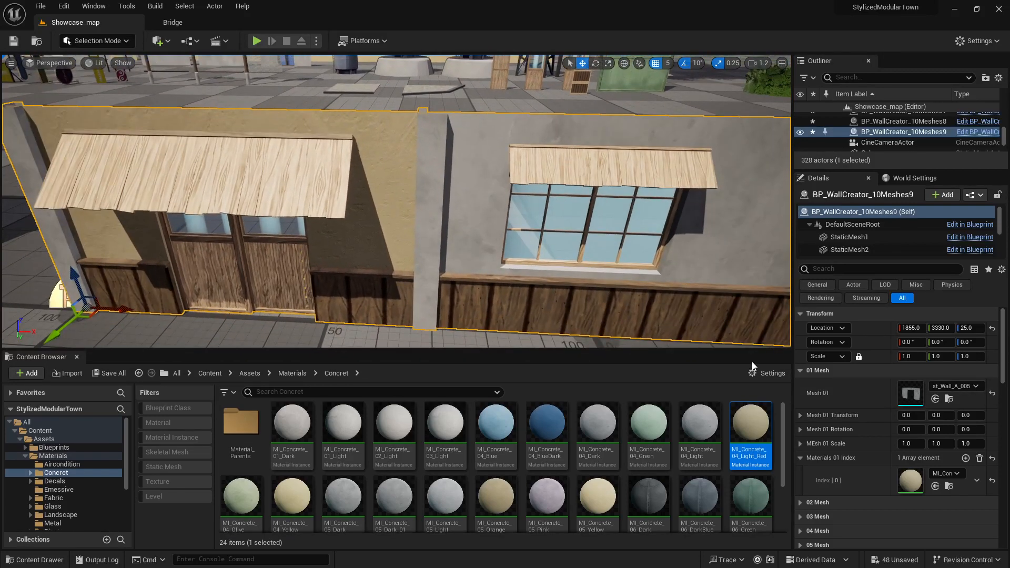
left_click(801, 371)
left_click(801, 385)
left_click(949, 413)
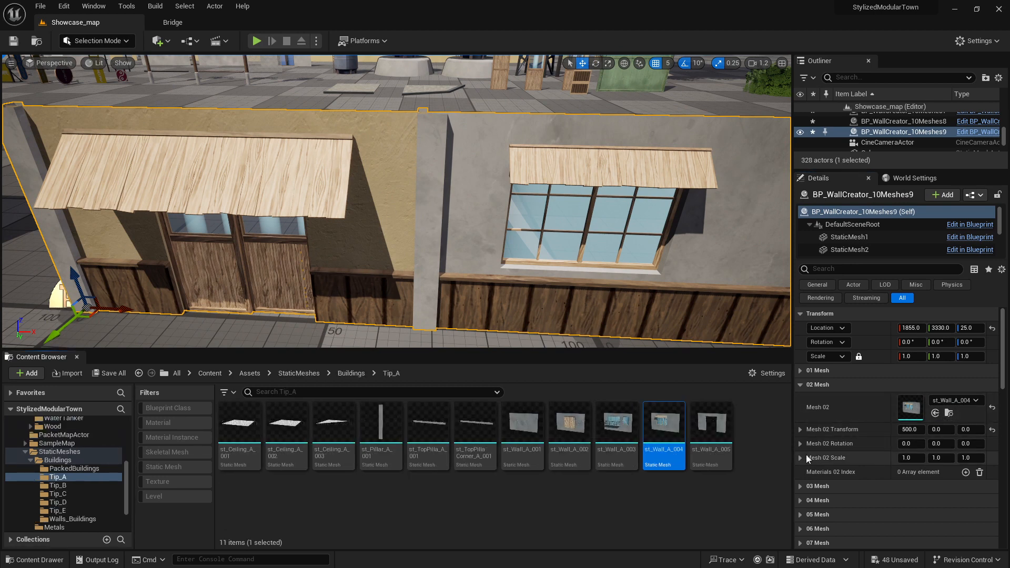
double_click(669, 423)
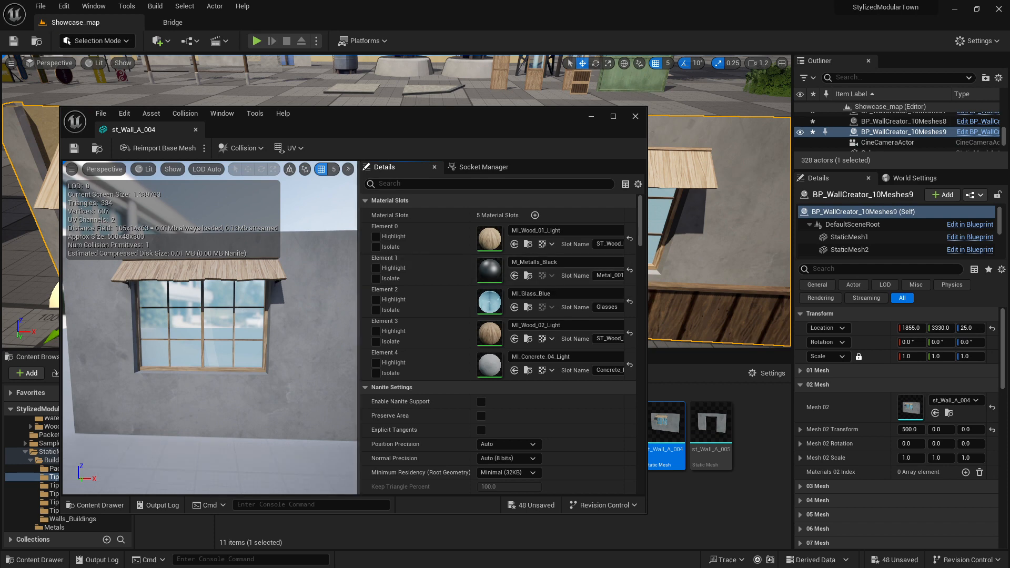
mouse_move(332, 322)
right_mouse_down()
mouse_move(368, 323)
mouse_move(392, 348)
mouse_move(408, 327)
mouse_move(307, 321)
mouse_move(339, 316)
right_mouse_up()
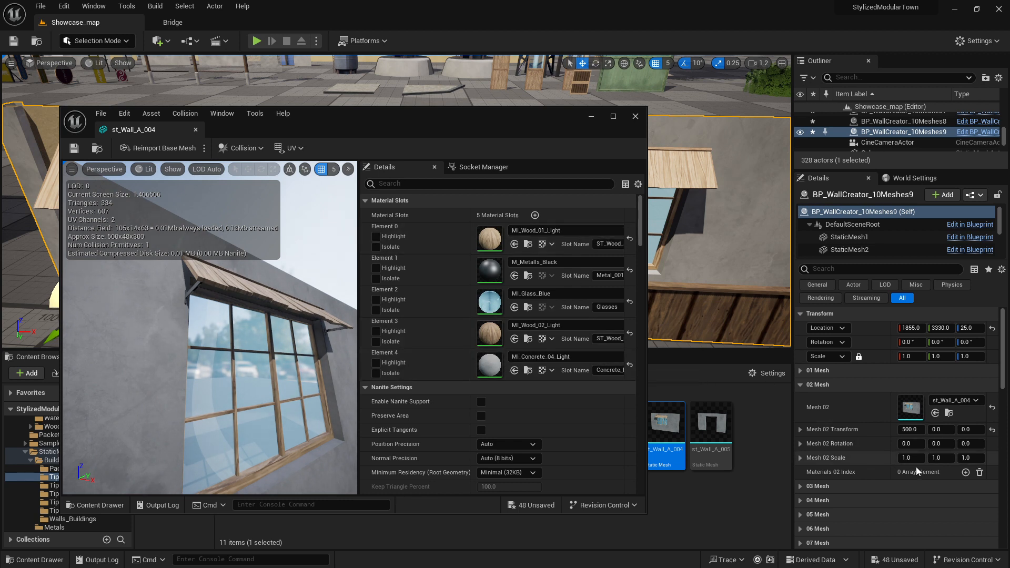
Add five elements to the facade's Materials 02 Index array
scroll(968, 468, "down", 3)
left_click(967, 389)
left_click(966, 389)
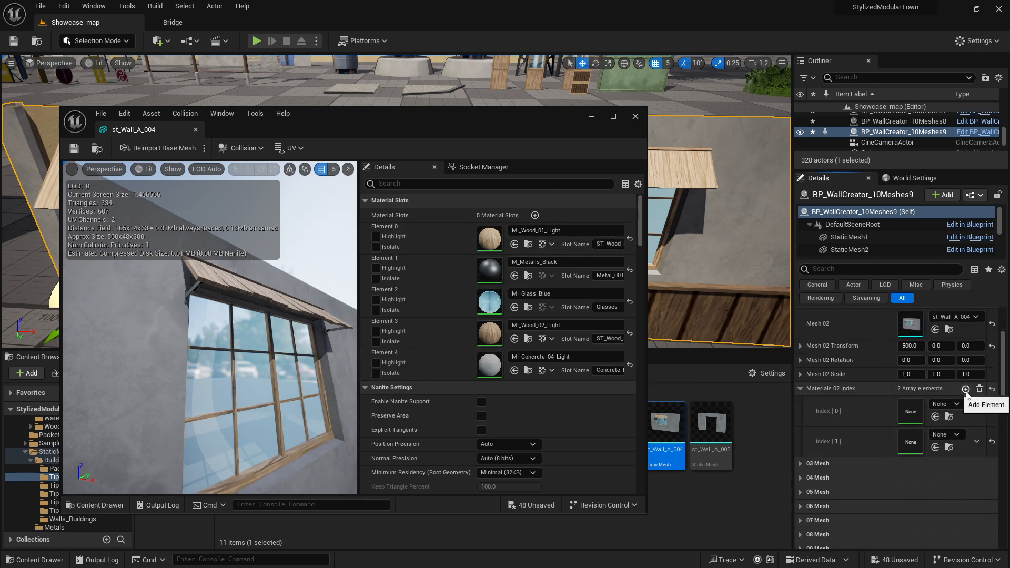
left_click(966, 389)
left_click(967, 389)
scroll(967, 395, "down", 2)
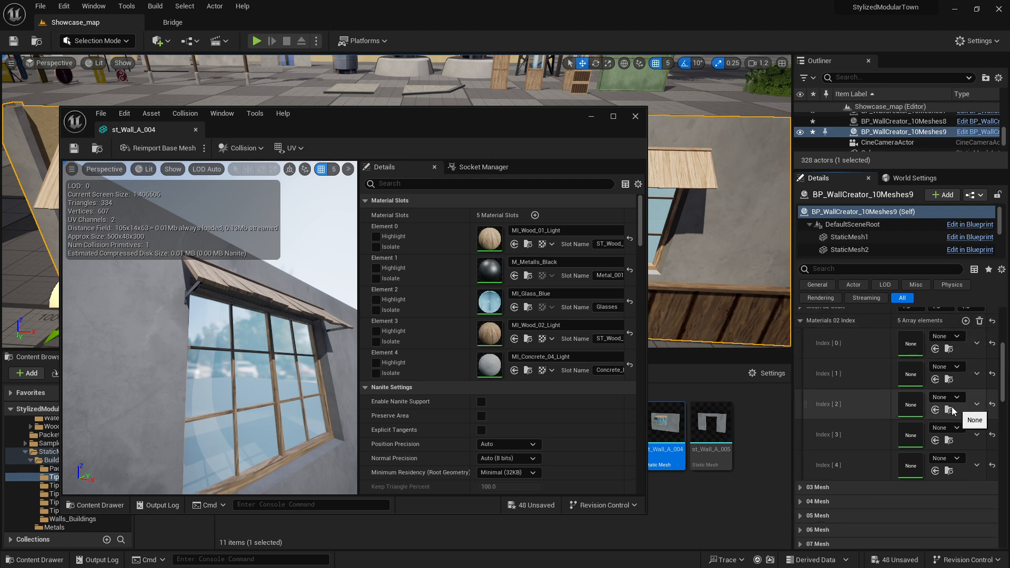
Assign MI_Concrete_04_Light_Red to Index 4 of Materials 02 Index so it replaces the window wall's concrete
left_click(528, 371)
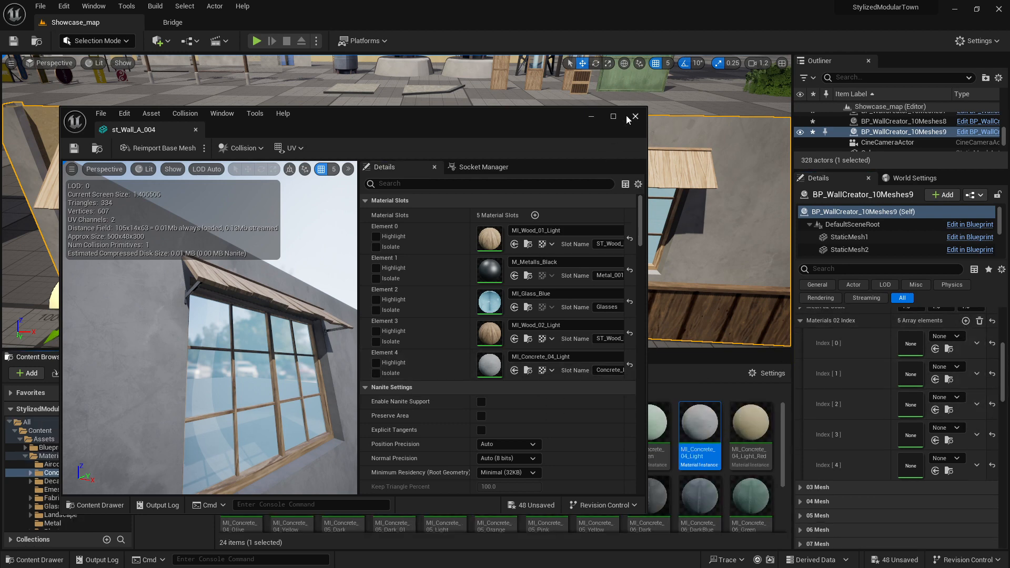
left_click(635, 116)
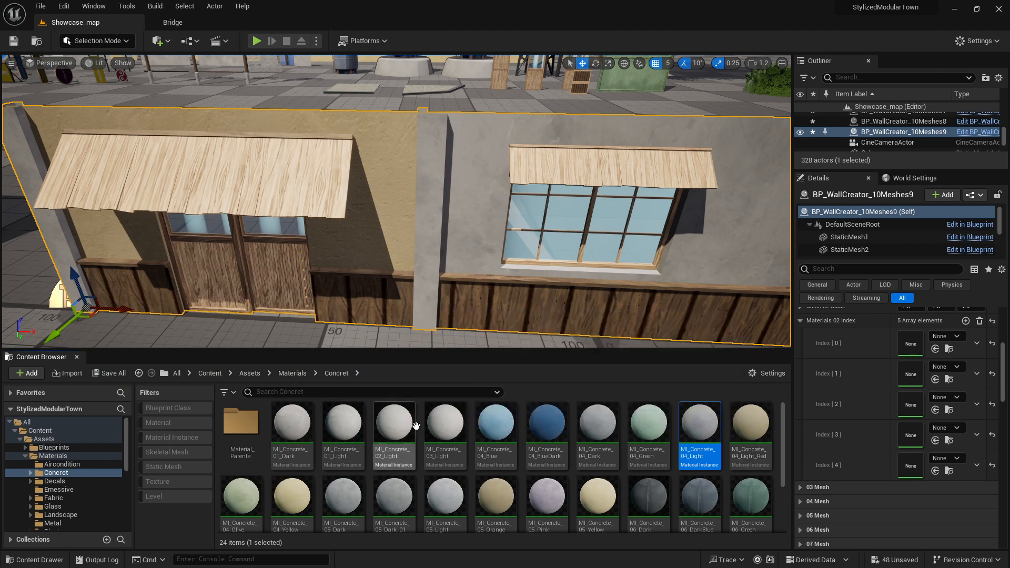
left_click(758, 463)
left_click_drag(757, 473, 912, 465)
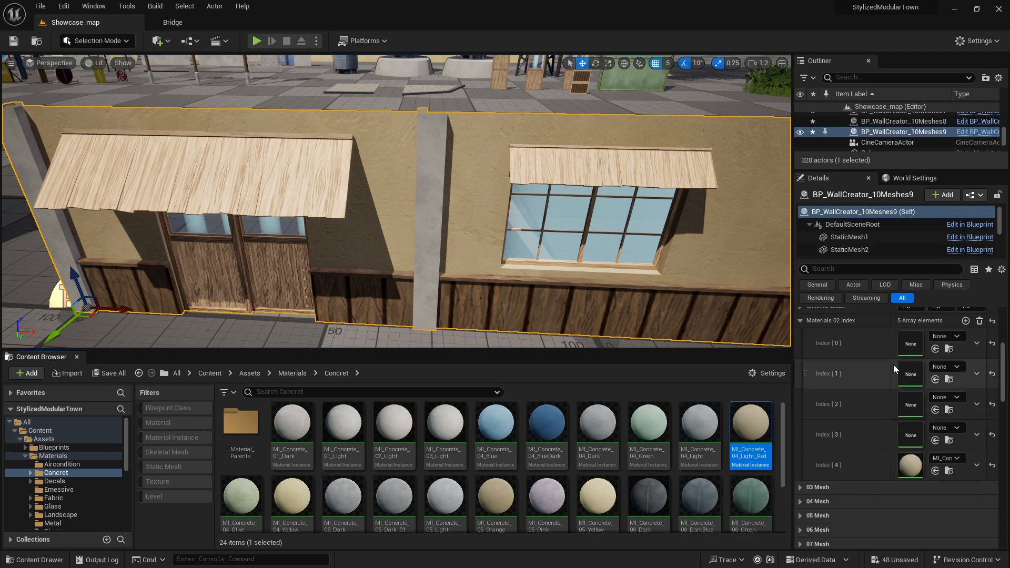
Recheck st_Wall_A_004's first material slot and assign MI_Wood_02_Dark from the Wood materials folder to Index 0 of Materials 02 Index
scroll(893, 365, "up", 3)
double_click(545, 230)
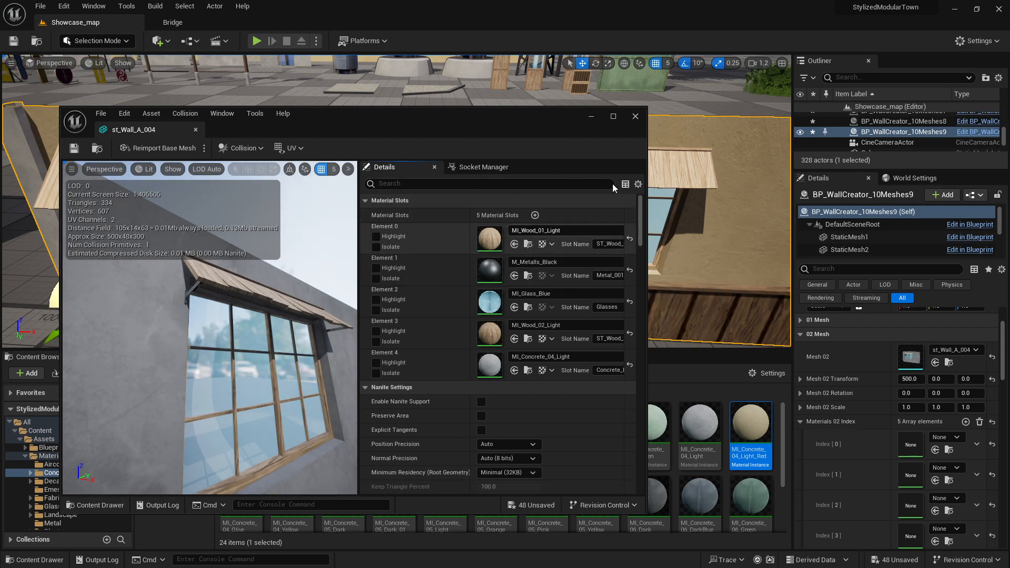
left_click(636, 116)
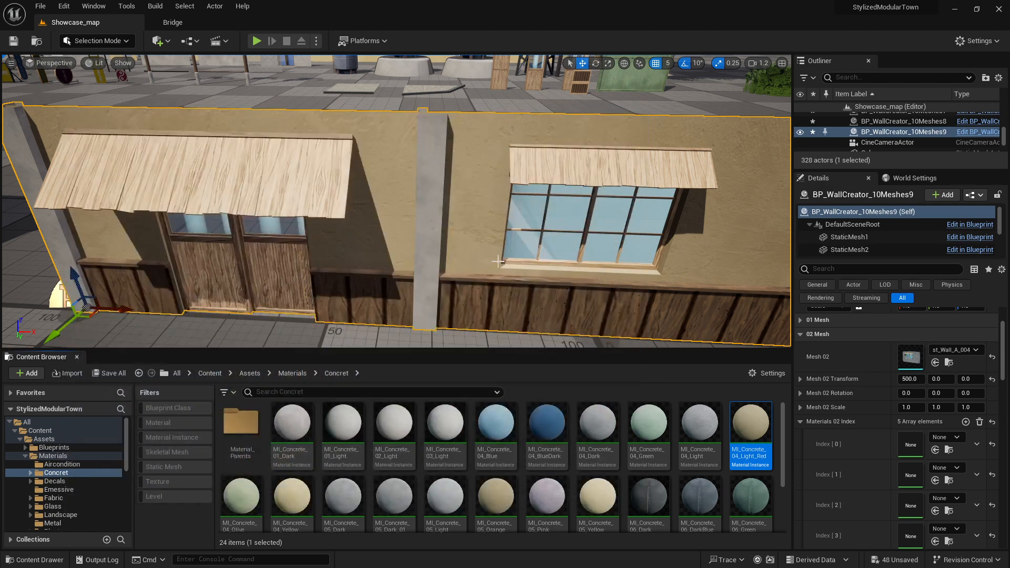
left_click(53, 456)
double_click(292, 492)
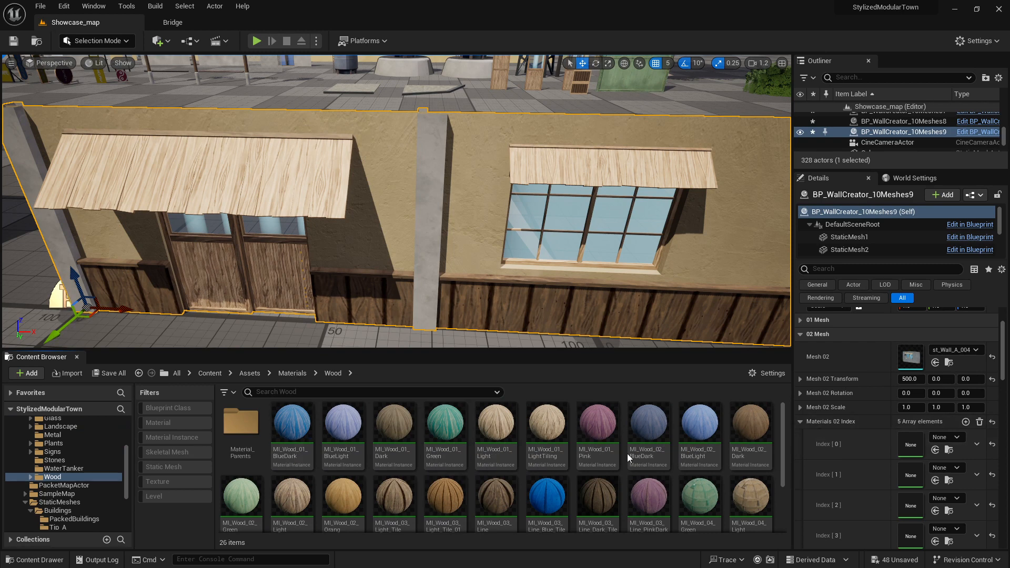
left_click_drag(750, 428, 911, 444)
right_click_drag(395, 200, 337, 197)
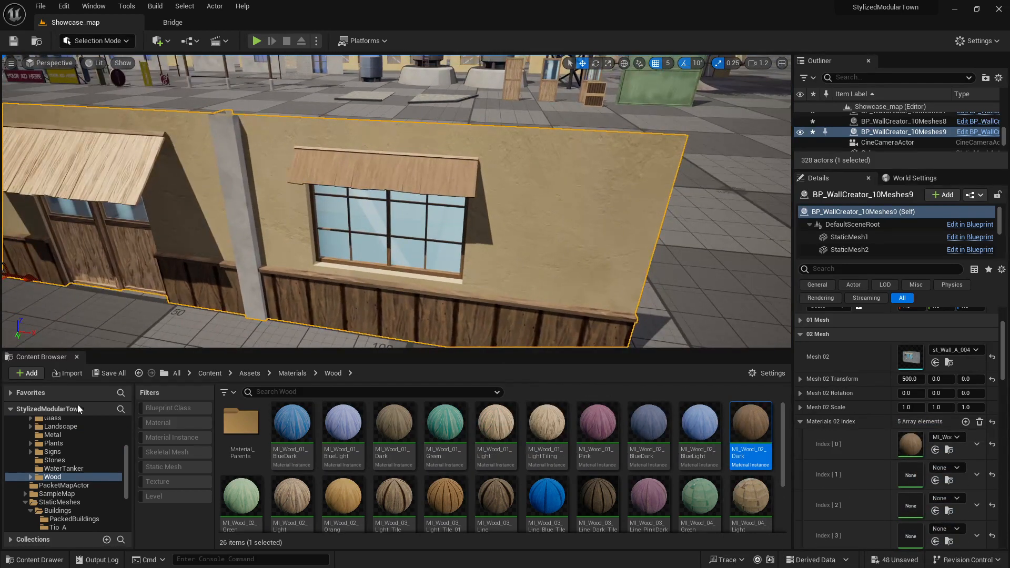
Try MI_Glass_DarkBlue1 from the Glass materials folder on material index 1 of Mesh 02 and reset that slot
scroll(63, 459, "up", 2)
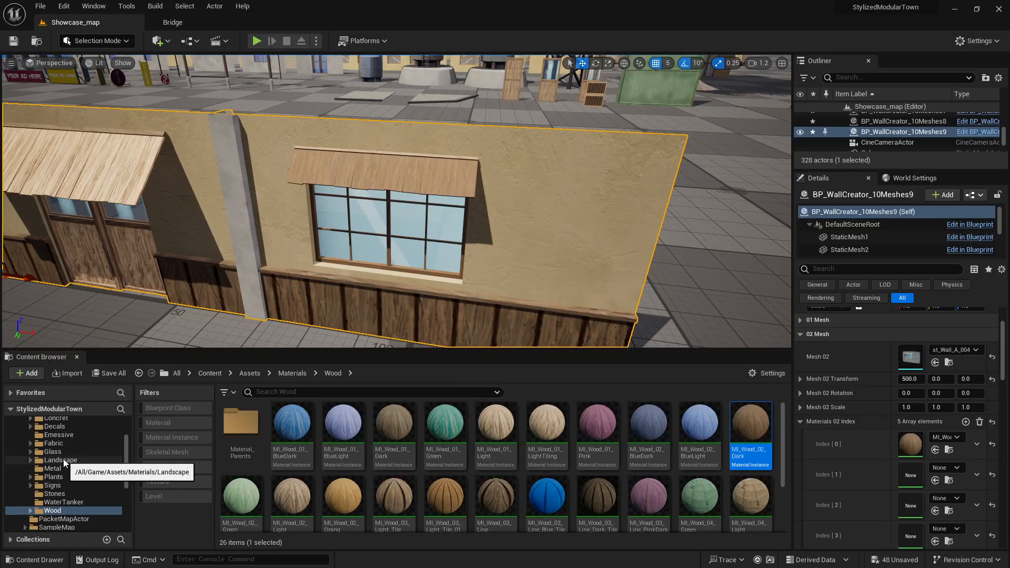
left_click(65, 453)
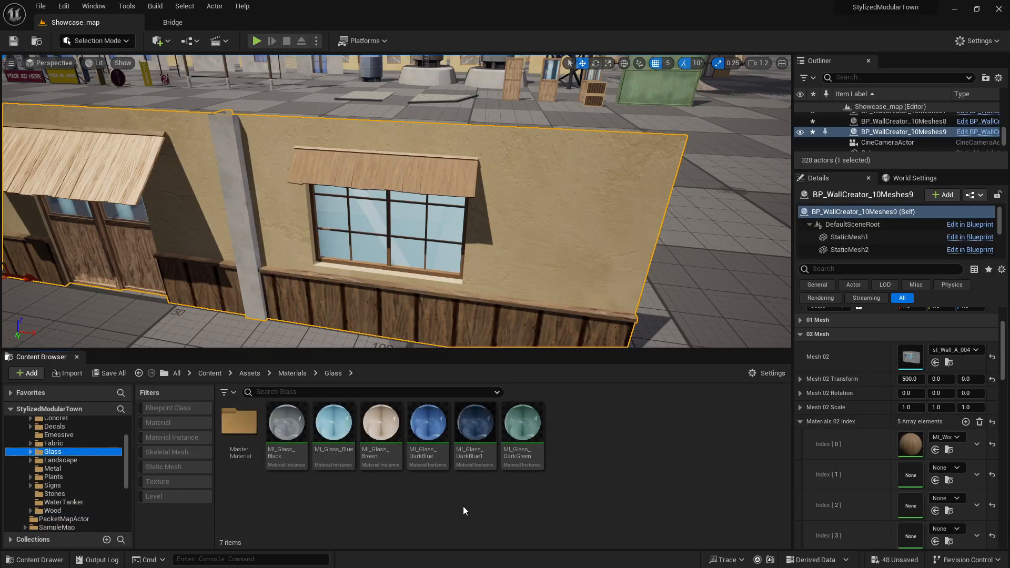
left_click_drag(474, 437, 914, 477)
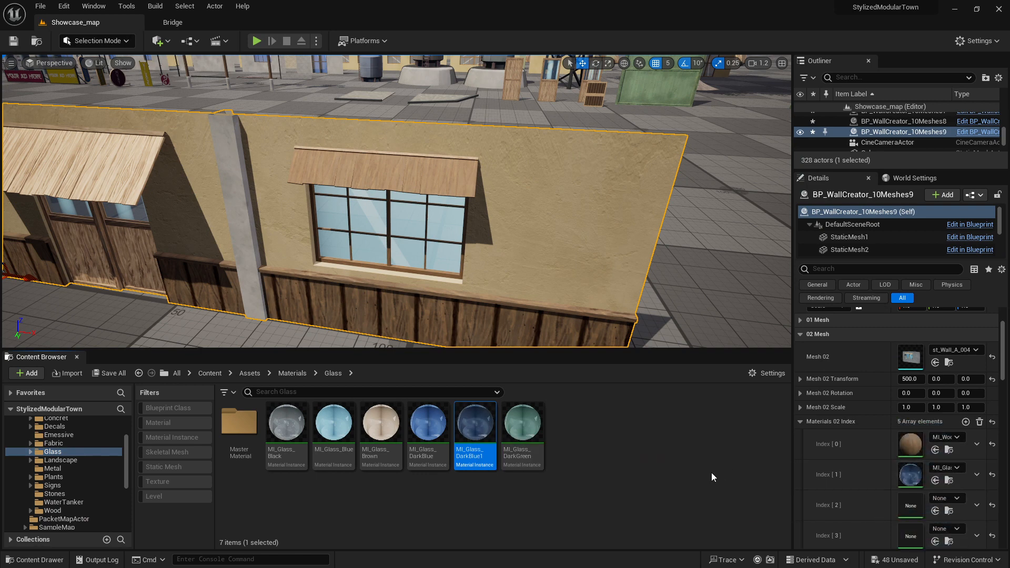
left_click(992, 475)
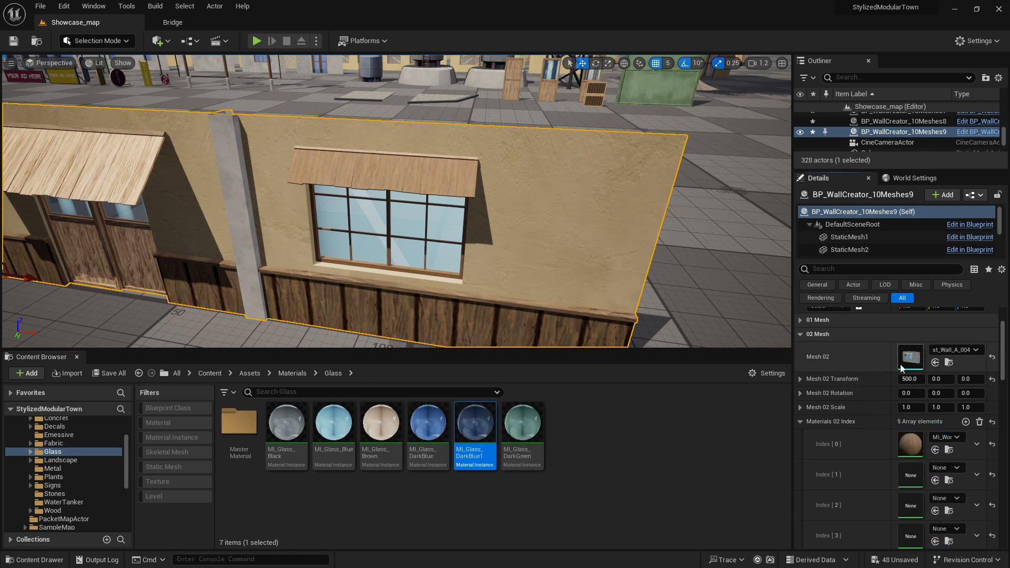
Check the material slots of st_Wall_A_004 and assign MI_Glass_DarkBlue1 to material index 2 of Mesh 02
scroll(855, 455, "down", 1)
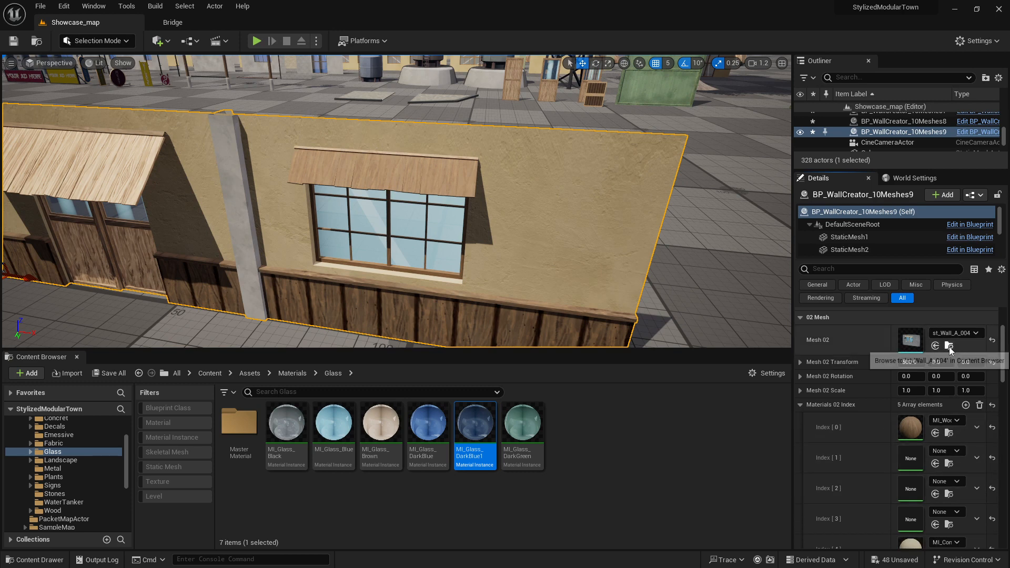
mouse_move(475, 427)
left_mouse_down()
mouse_move(584, 453)
mouse_move(466, 448)
mouse_move(468, 424)
left_mouse_up()
left_click(469, 423)
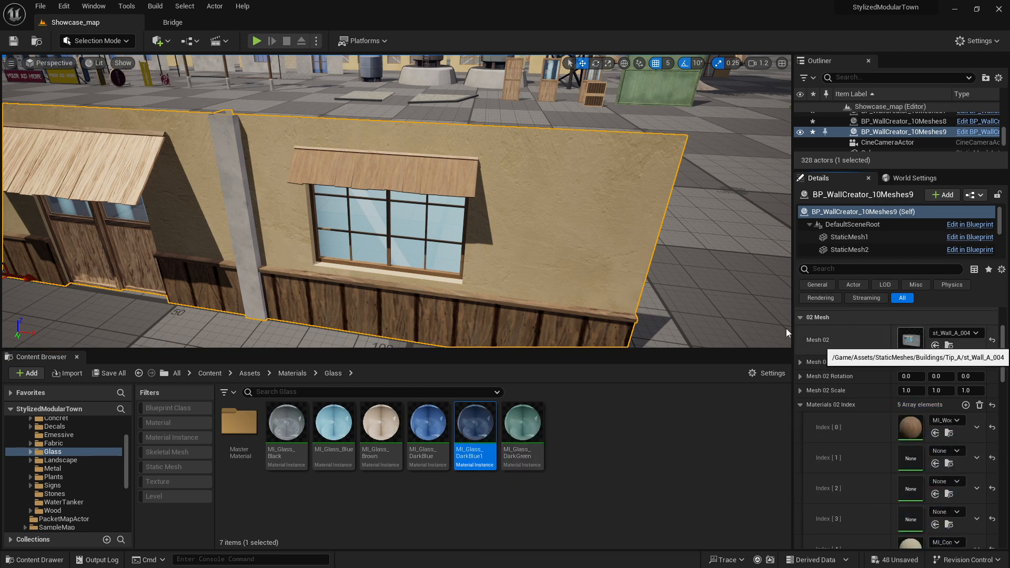
double_click(917, 346)
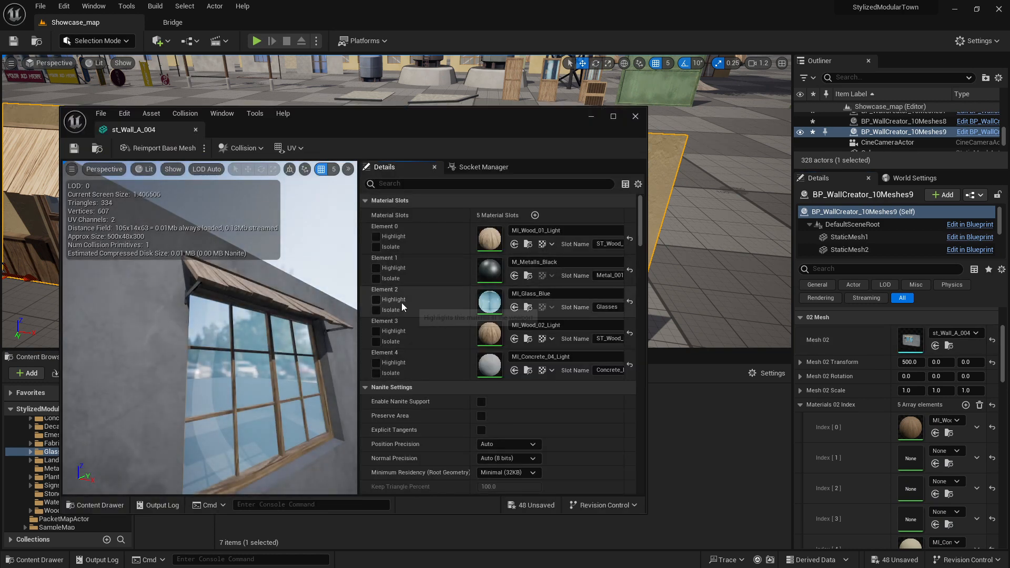
left_click_drag(528, 117, 437, 477)
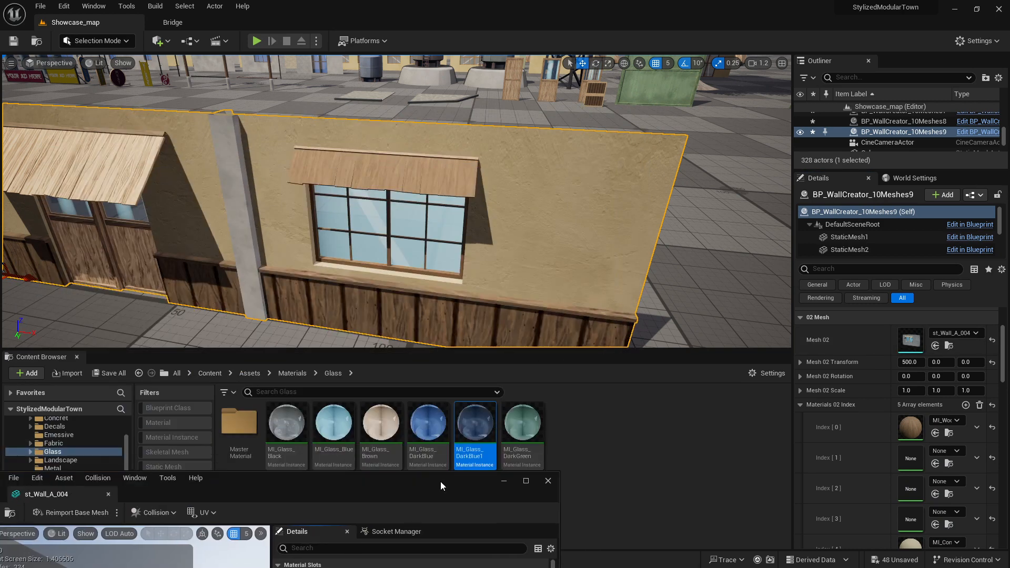
left_click_drag(475, 424, 911, 488)
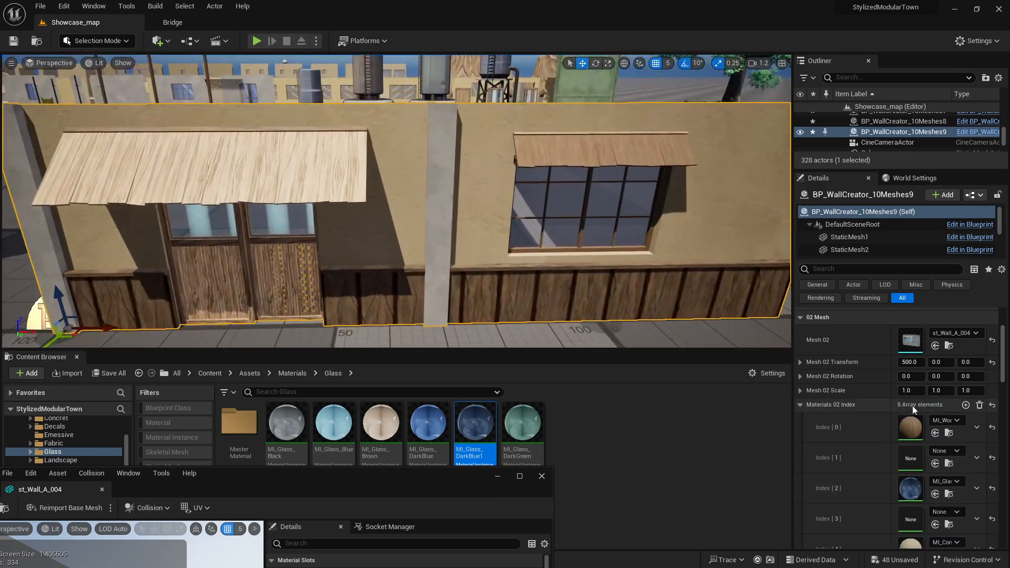
Add one material element to the Mesh 03 pillar and assign MI_Concrete_04_Light_Red to its index 0
scroll(800, 425, "up", 3)
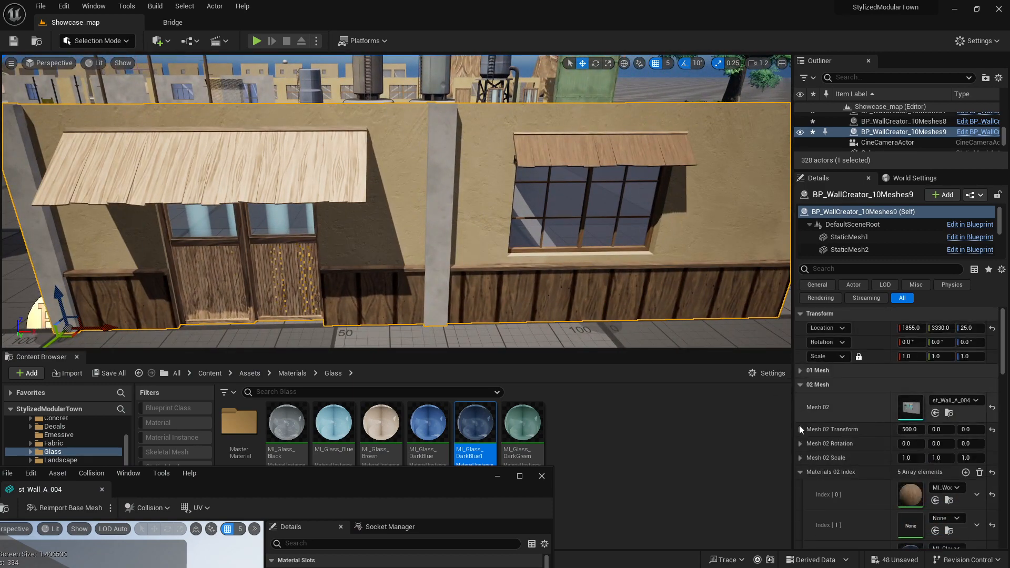
left_click(800, 385)
left_click(800, 399)
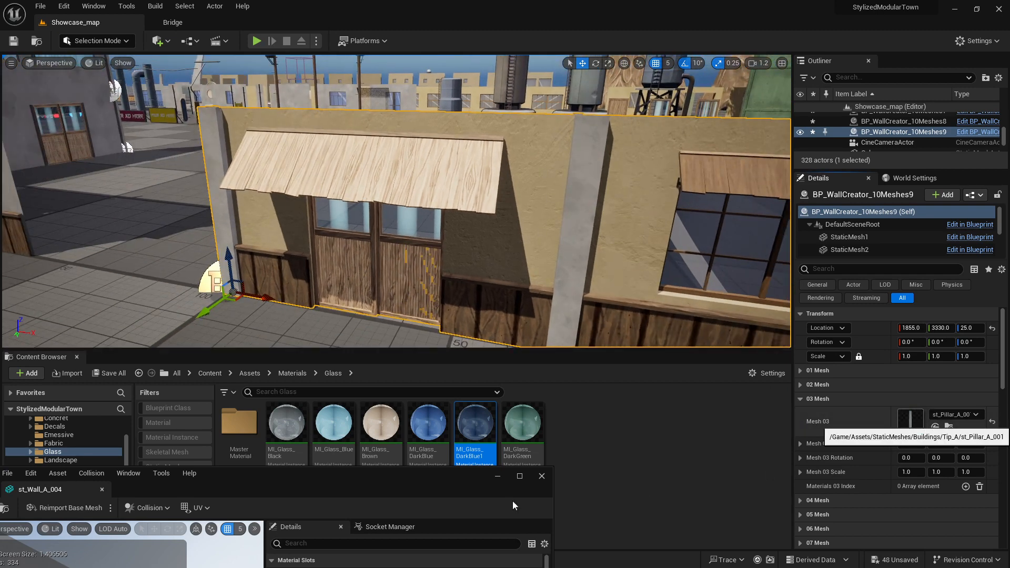
left_click_drag(451, 485, 531, 512)
left_click(475, 461)
left_click_drag(754, 417, 909, 508)
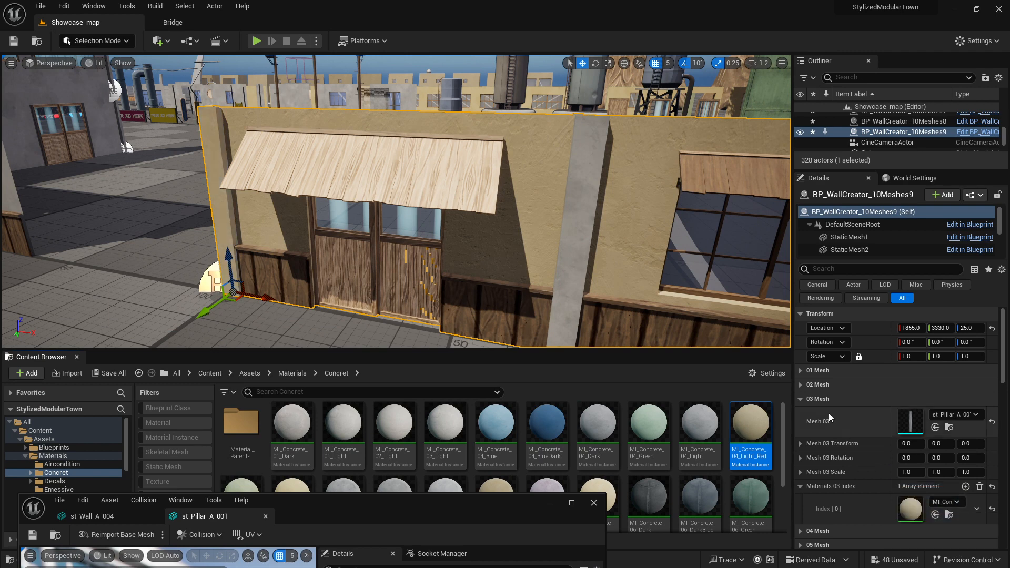
Add one material element to the Mesh 04 pillar and assign MI_Concrete_04_Light_Red to its index 0
left_click(801, 399)
left_click(799, 413)
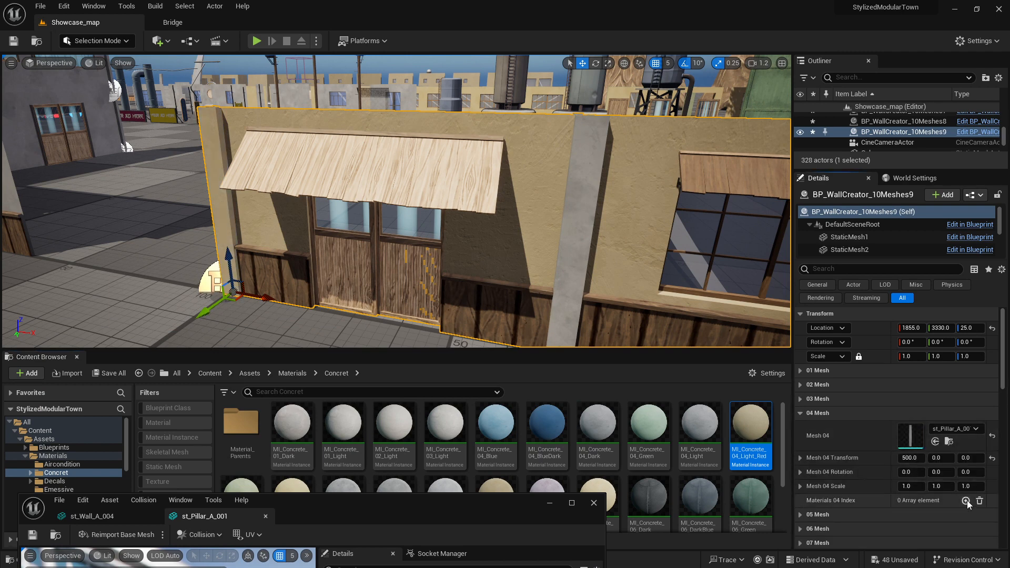
scroll(920, 497, "down", 2)
left_click_drag(751, 426, 911, 473)
left_click(801, 363)
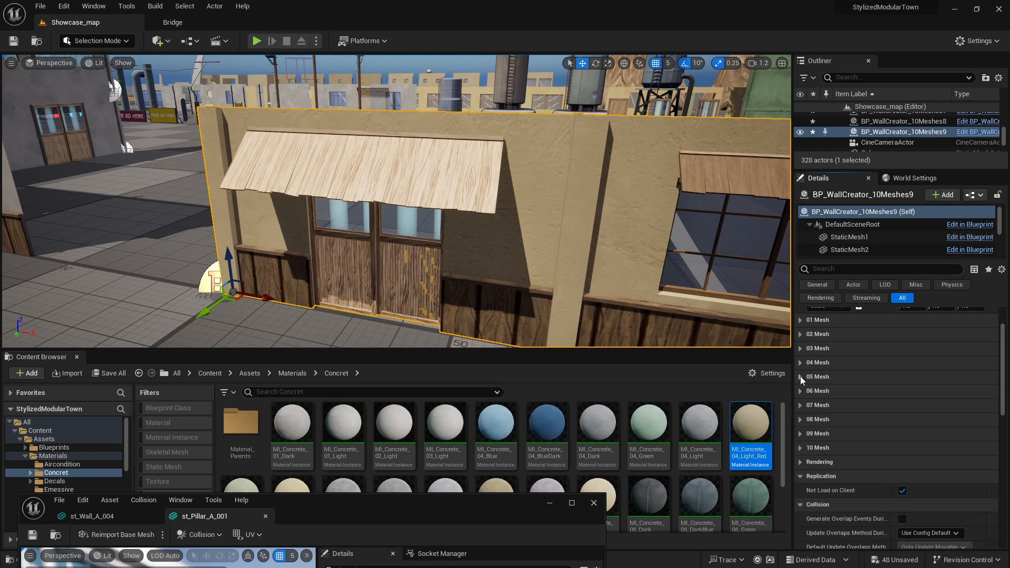
Check the material slots of Mesh 05's roof tile st_RoofTile_001 and add two material elements to Mesh 05
right_click_drag(609, 287, 621, 289)
left_click(801, 377)
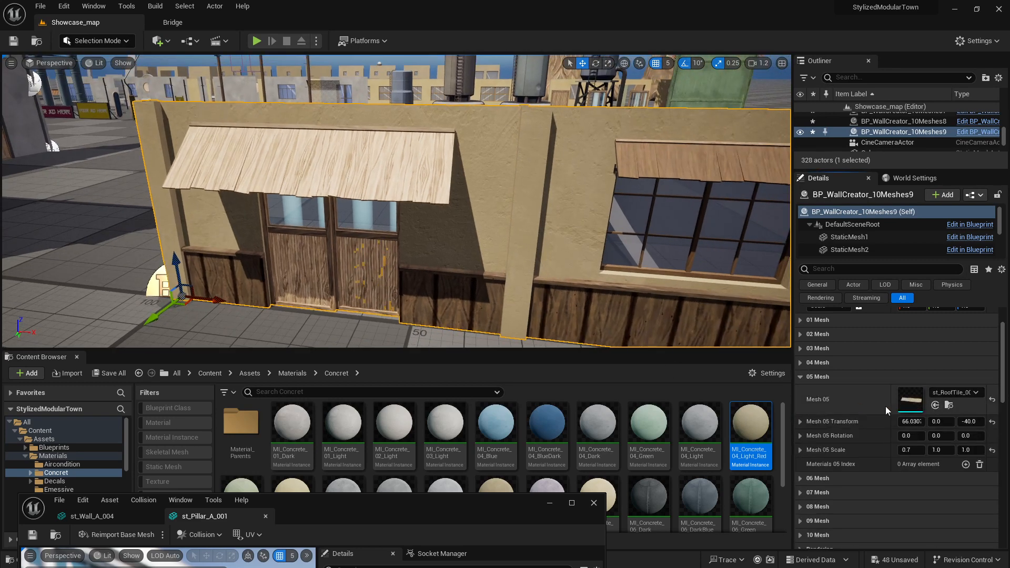
double_click(921, 402)
left_click_drag(463, 504, 483, 349)
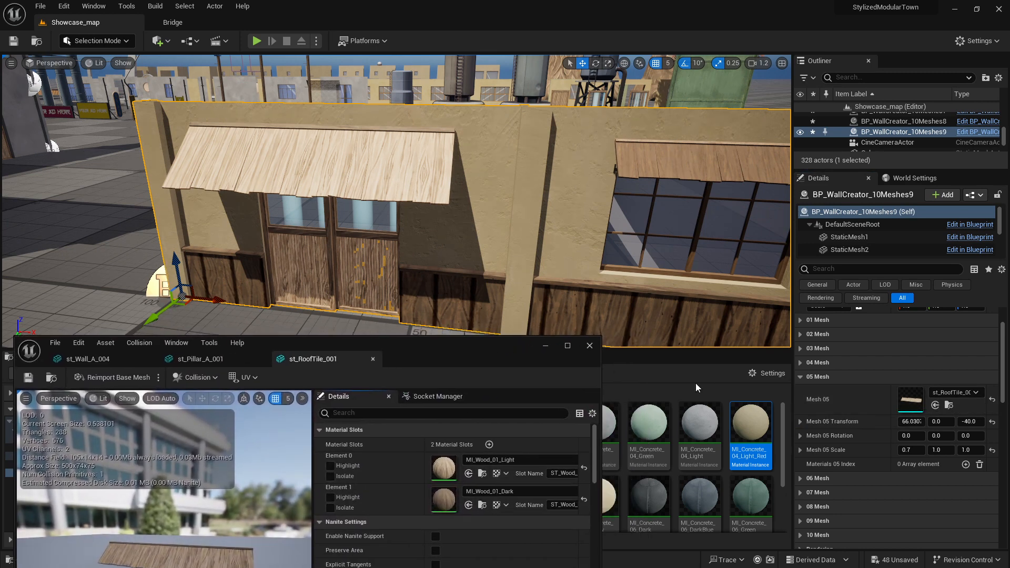
left_click(967, 465)
left_click_drag(481, 345, 577, 527)
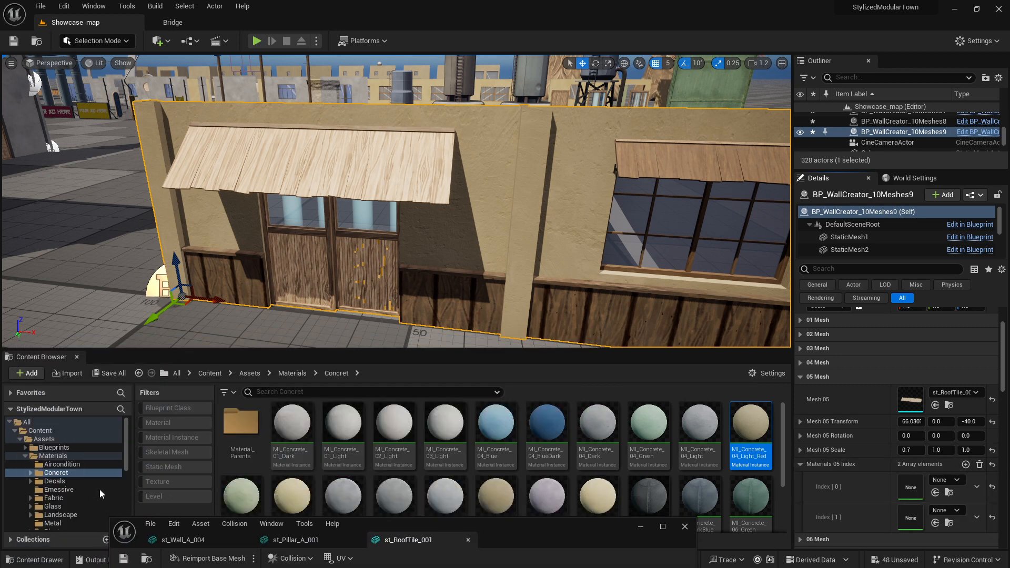
Assign MI_Wood_02_Dark from the Wood materials folder to material index 0 of Mesh 05, the awning above the door
scroll(77, 475, "down", 2)
left_click(74, 513)
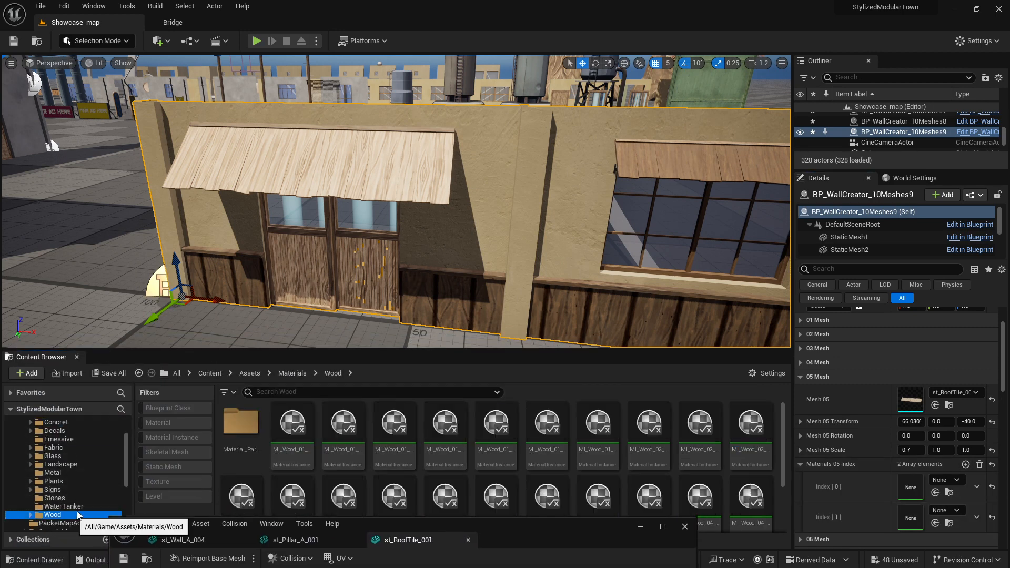
left_click_drag(742, 437, 911, 487)
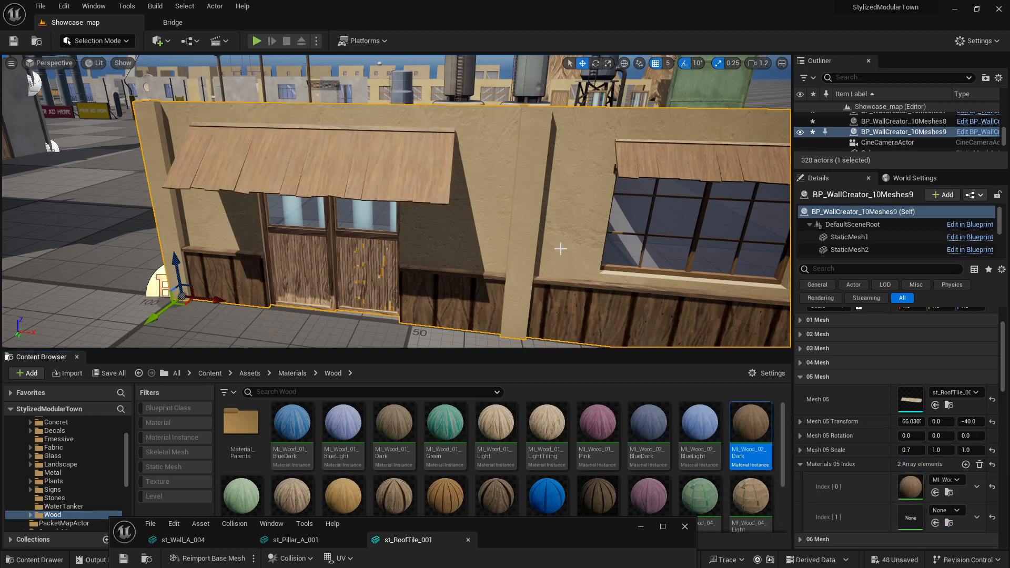
key("s")
right_click_drag(561, 249, 571, 238)
key("w")
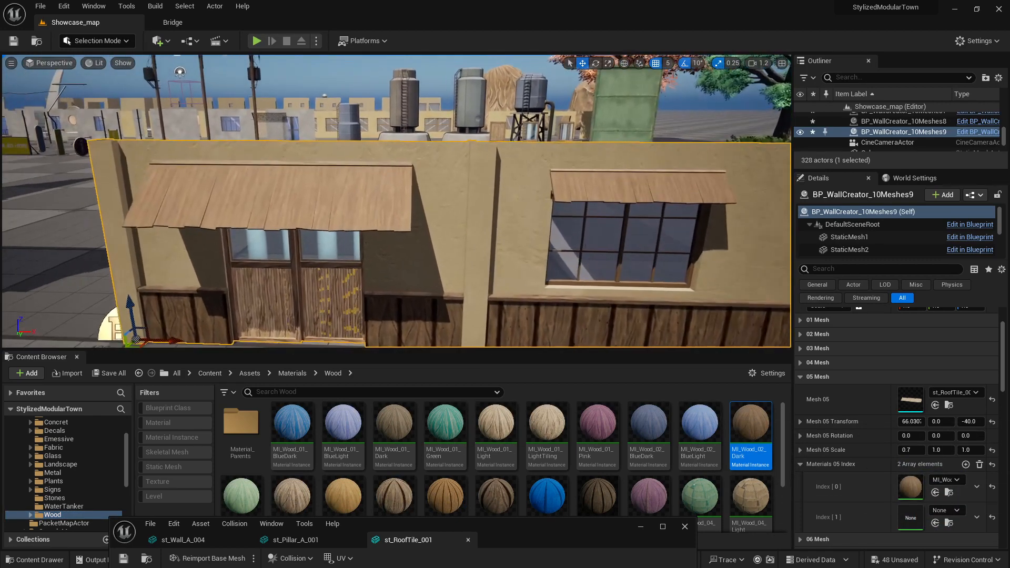
left_click(801, 377)
Check the material slots of Mesh 06's sliding door st_SlideDor_A_002 and add three material elements to Mesh 06
left_click(801, 391)
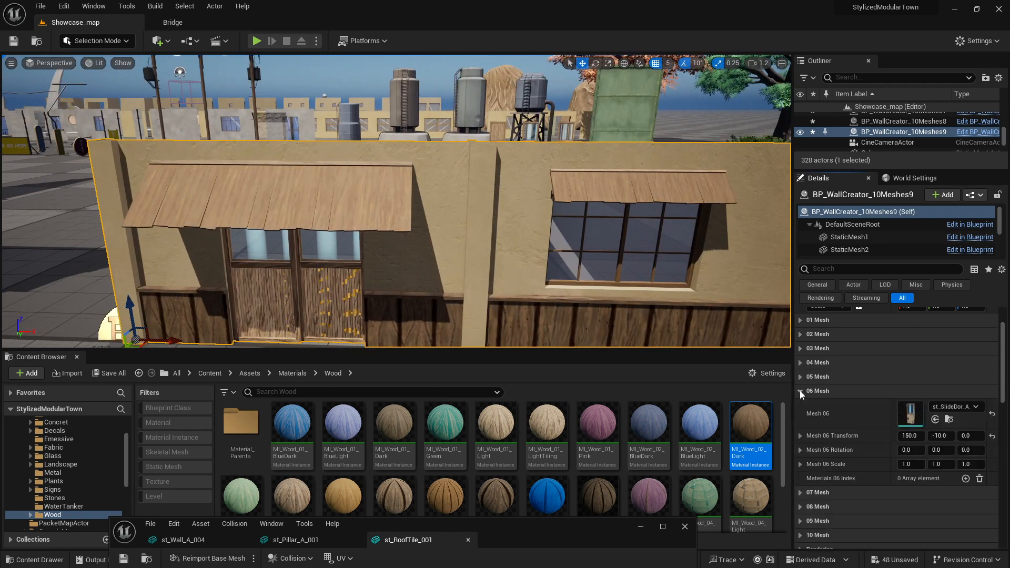
double_click(911, 413)
left_click_drag(581, 525, 556, 182)
right_click_drag(295, 378, 316, 374)
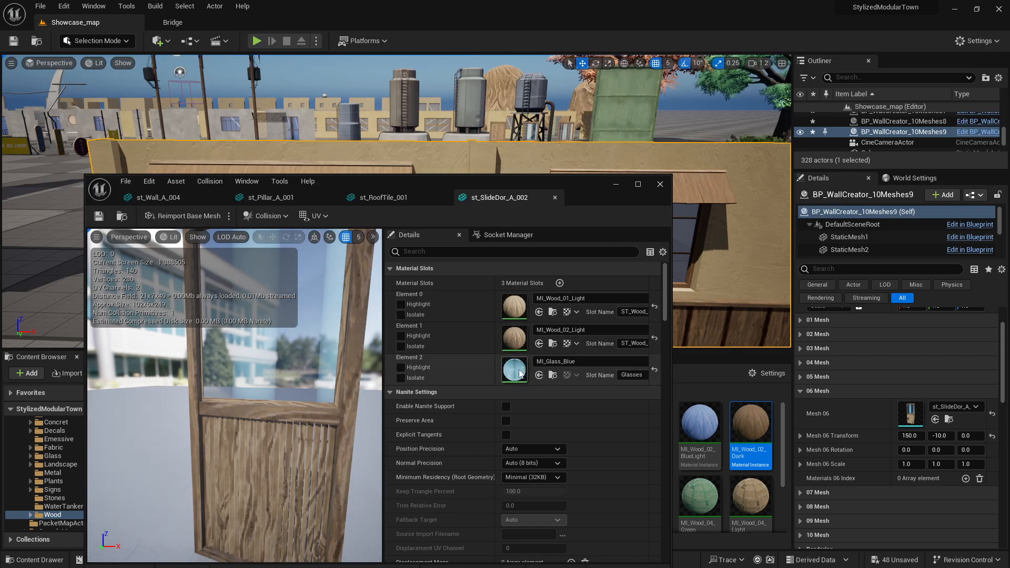
left_click(967, 479)
left_click(966, 479)
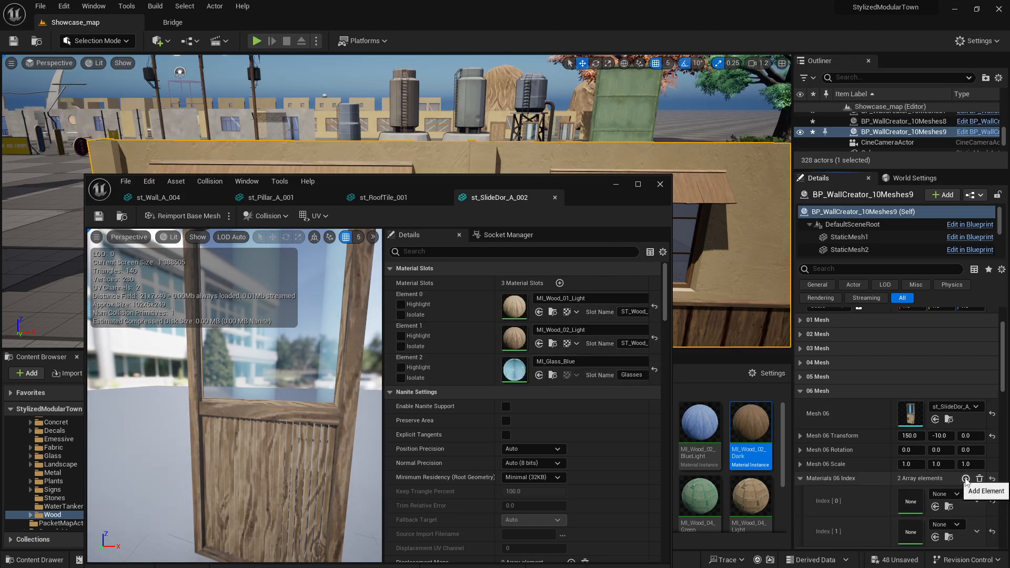
scroll(966, 480, "down", 2)
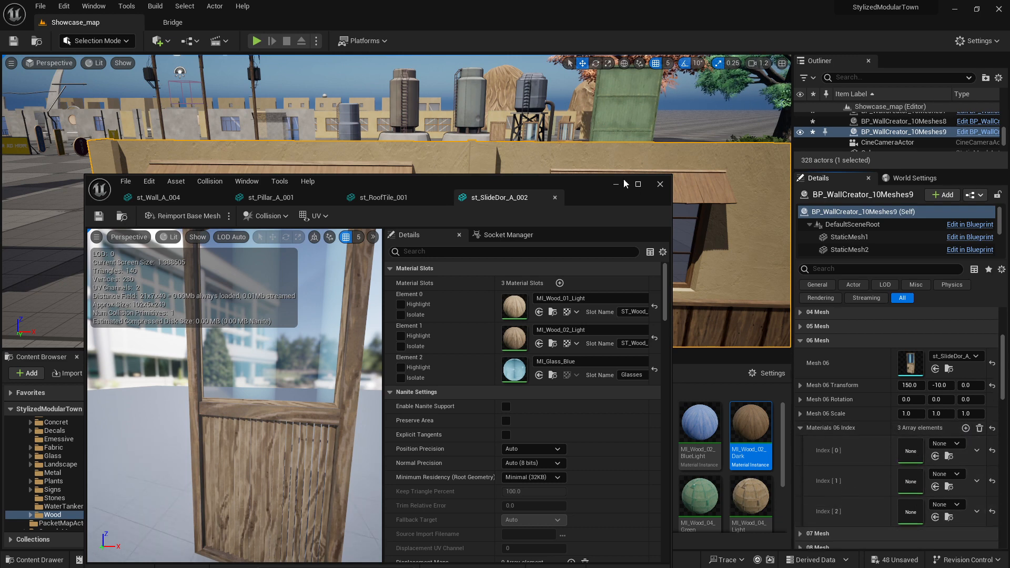
left_click(661, 184)
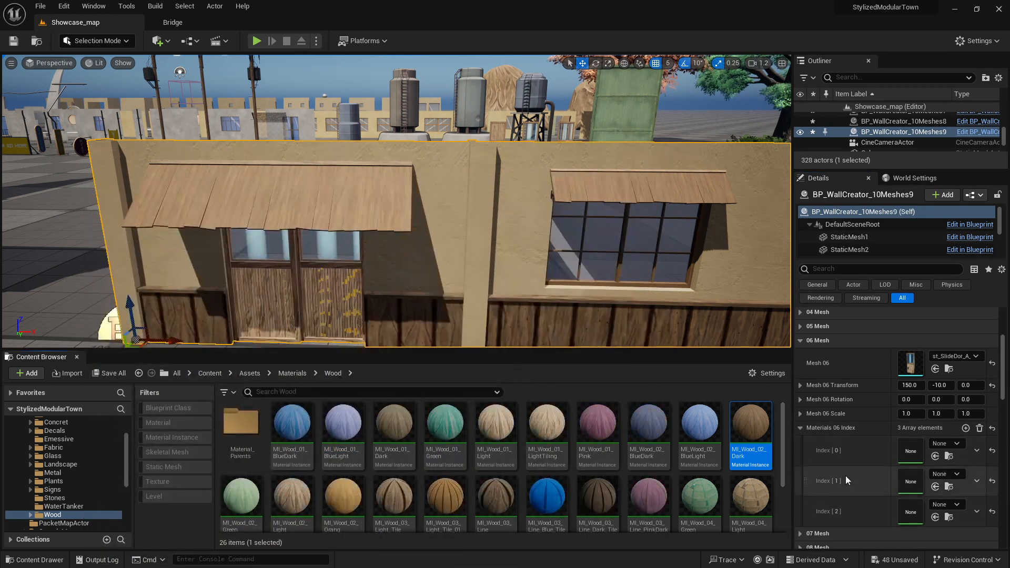
Assign MI_Glass_DarkBlue1 from the Glass materials folder to material index 2 of Mesh 06
scroll(61, 485, "up", 1)
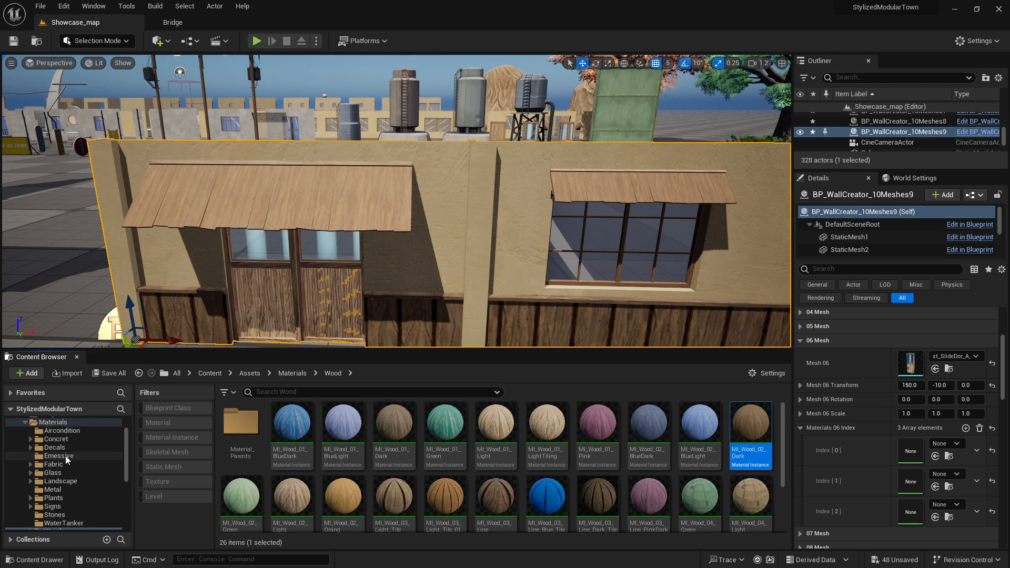
left_click(62, 472)
left_click_drag(475, 431, 907, 514)
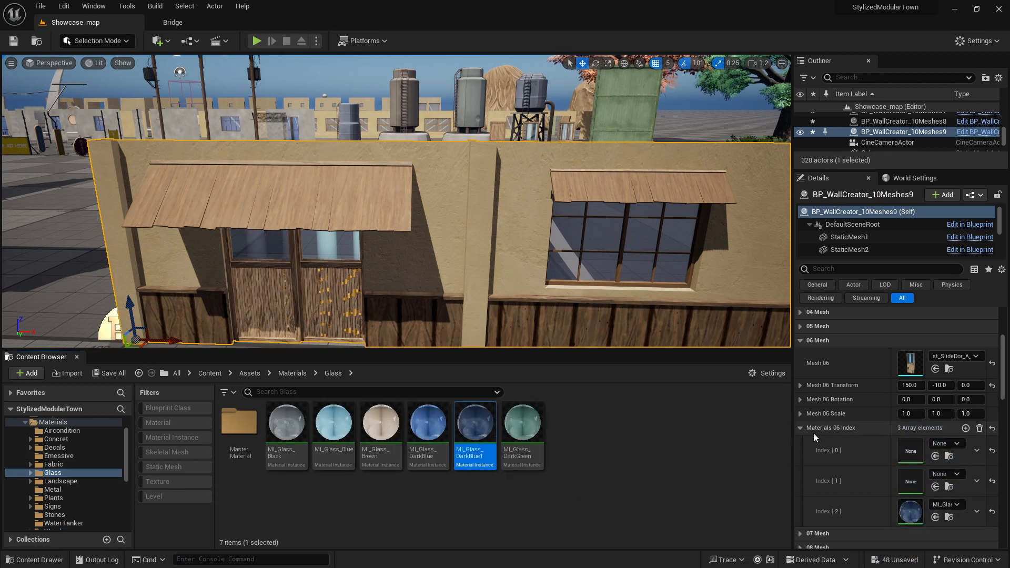
Replace the sliding door in Mesh 06 with st_SlideDor_A_003 from the Woodenparts folder
left_click(949, 369)
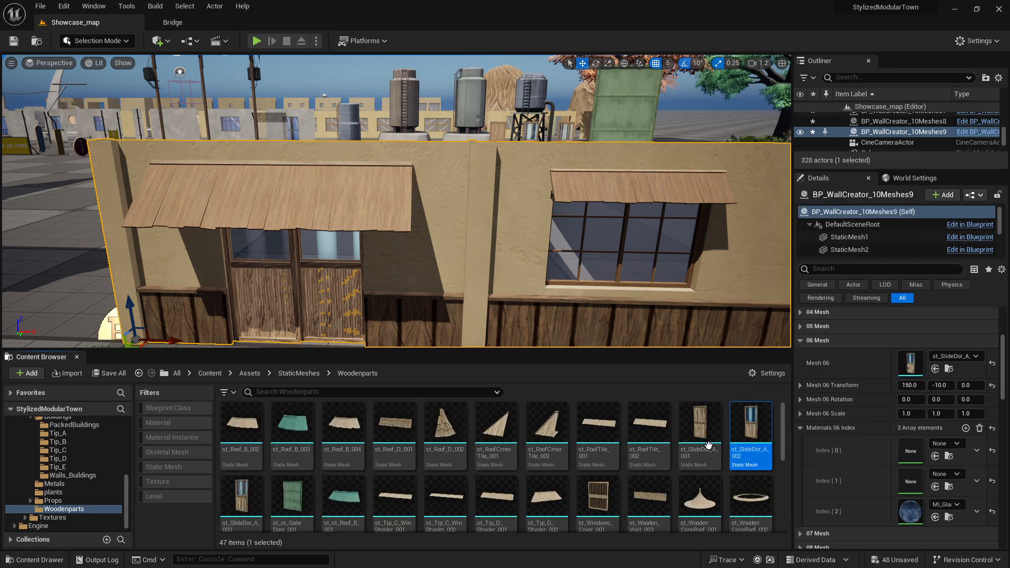
left_click_drag(242, 497, 924, 385)
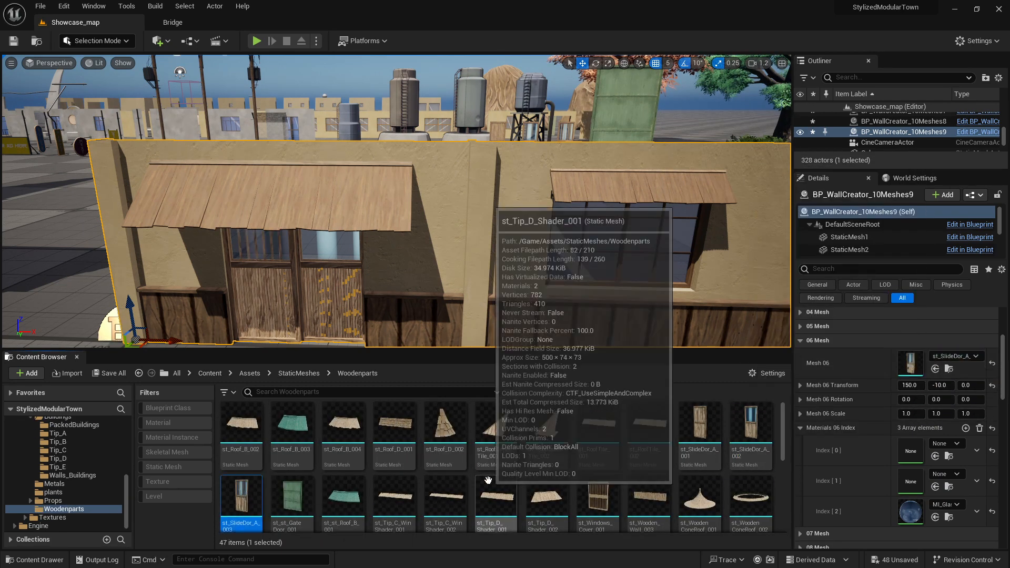
left_click(802, 341)
Replace the sliding door in Mesh 07 with st_SlideDor_A_003 and add three material elements to Mesh 07
left_click(801, 354)
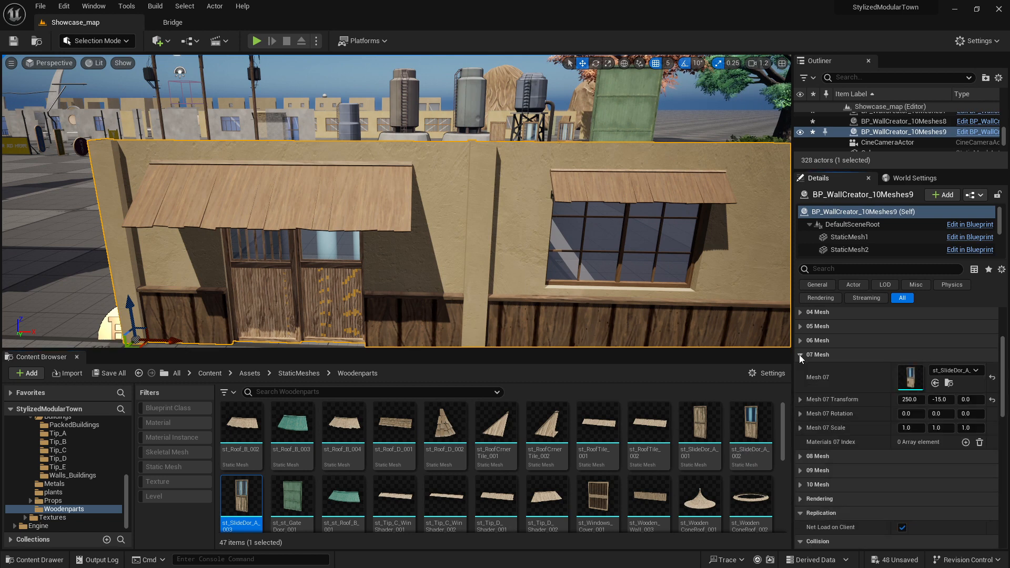
left_click_drag(231, 494, 913, 377)
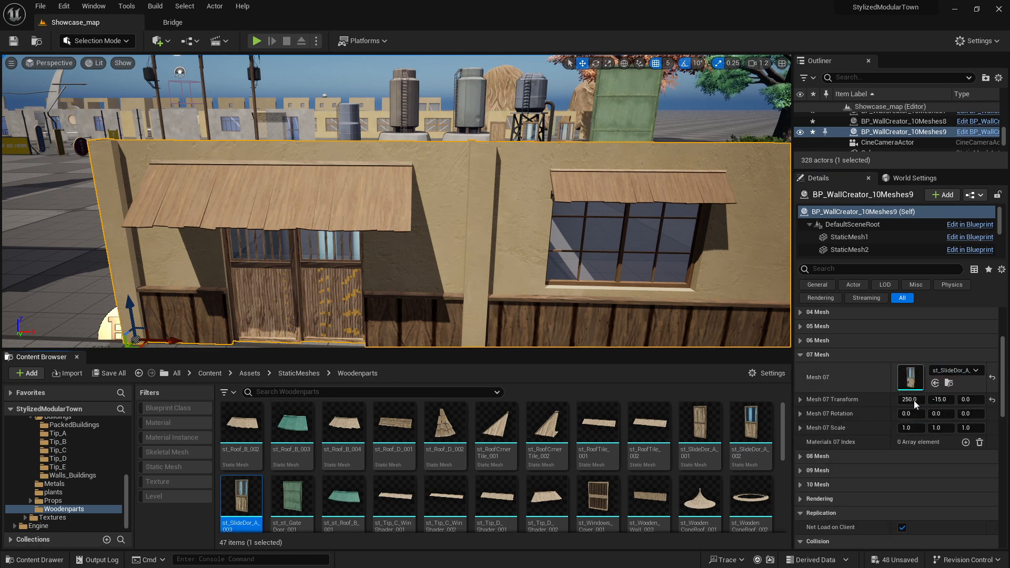
left_click(965, 444)
left_click(965, 444)
left_click(966, 444)
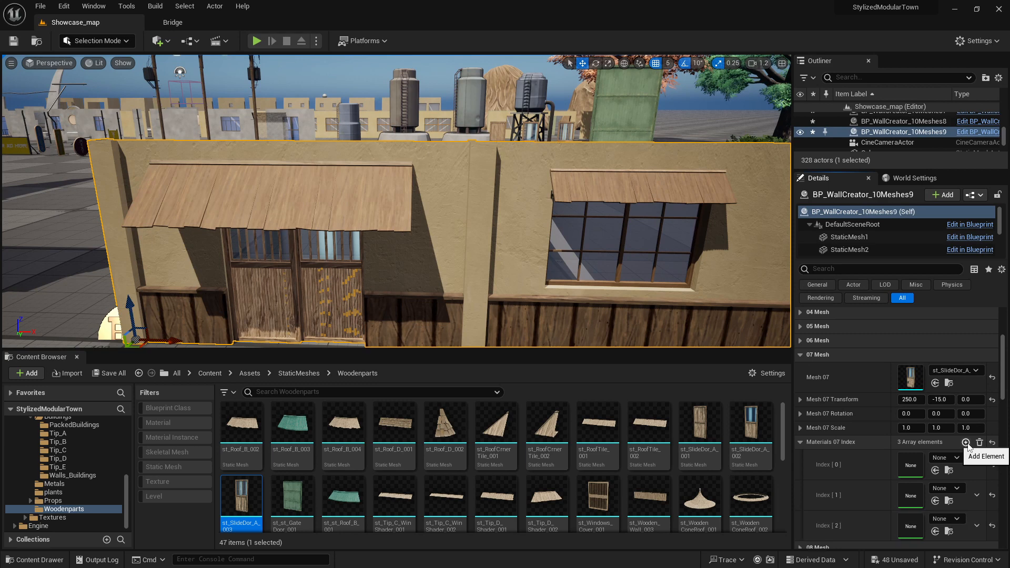
Assign MI_Glass_DarkBlue1 from the Glass materials folder to material index 2 of Mesh 07 and view the whole wall
scroll(97, 472, "up", 6)
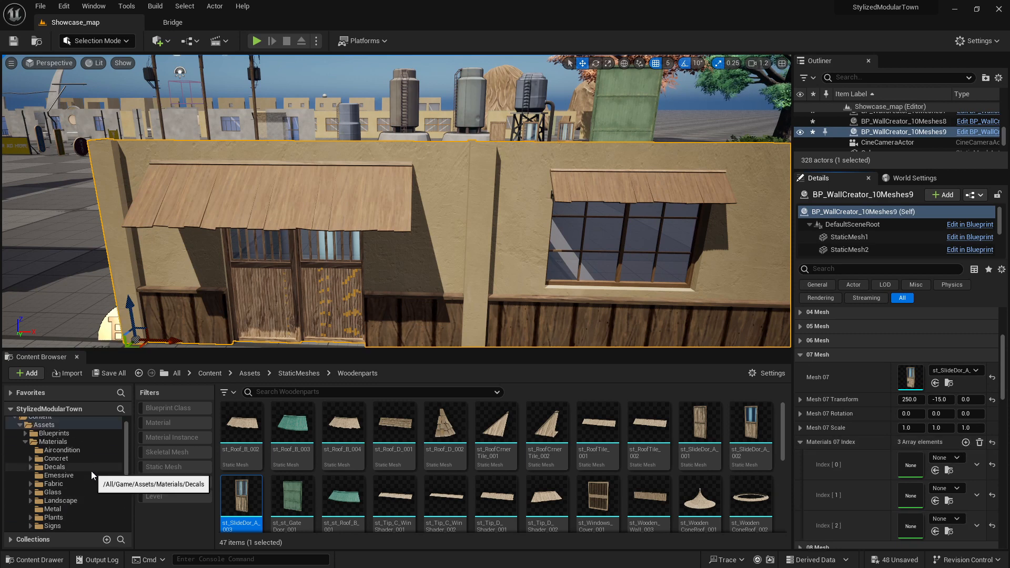
left_click(69, 492)
left_click_drag(475, 426, 914, 532)
mouse_move(568, 237)
right_mouse_down()
mouse_move(579, 239)
mouse_move(574, 295)
mouse_move(569, 237)
right_mouse_up()
key("s")
mouse_move(476, 239)
right_mouse_down()
mouse_move(468, 243)
mouse_move(475, 239)
right_mouse_up()
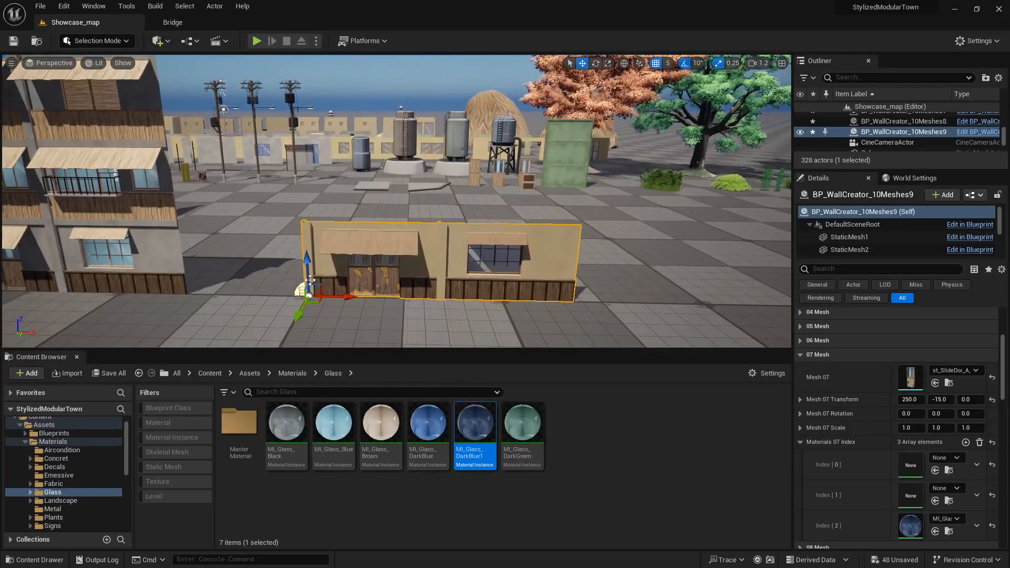
right_click_drag(318, 240, 323, 219)
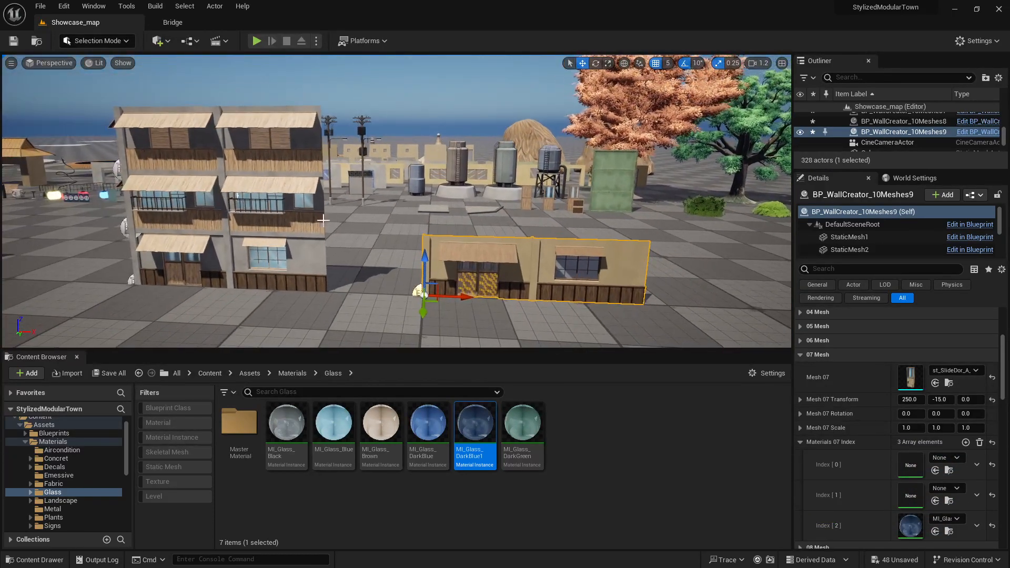
Examine the material slots of st_Wall_A_003 in the Tip_A folder alongside the wall's Mesh 04 and Mesh 05 material settings
key("a")
right_click_drag(381, 261, 439, 278)
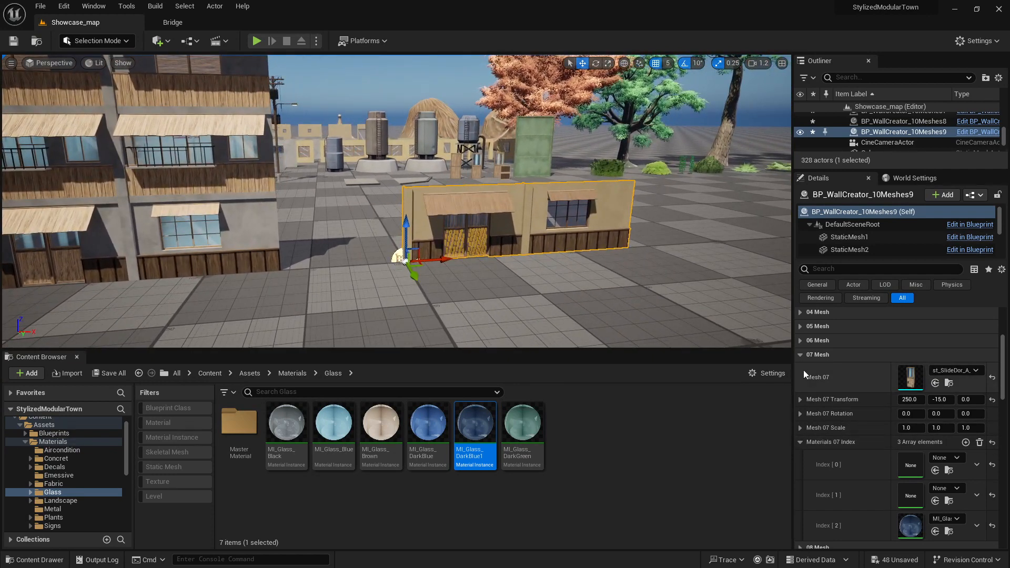
left_click(801, 355)
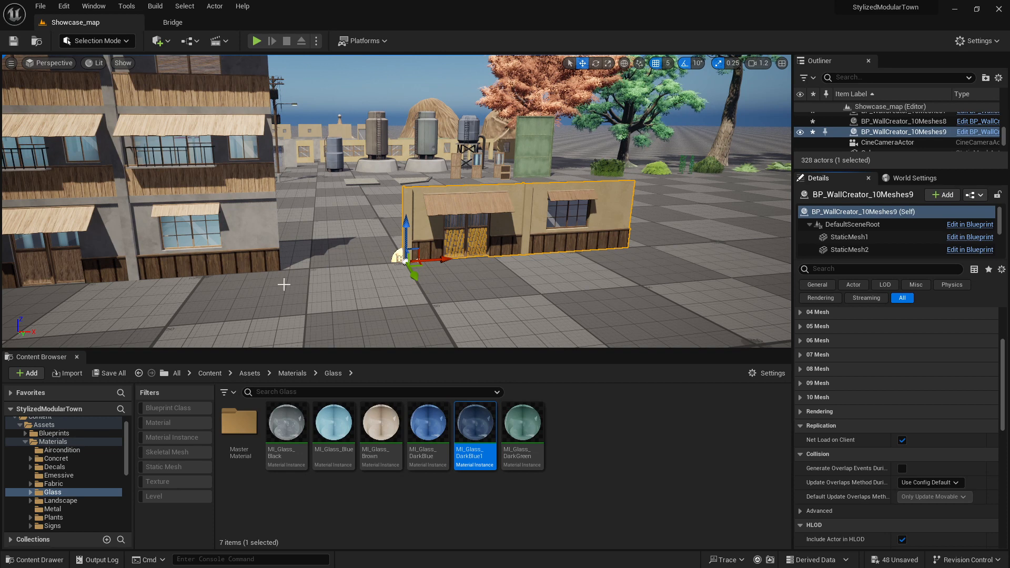
scroll(70, 467, "down", 5)
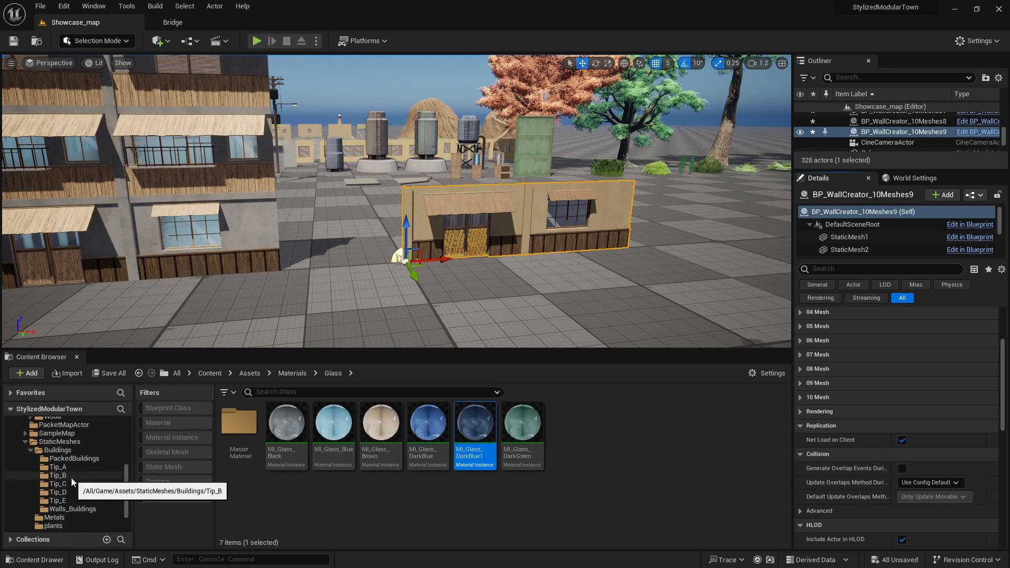
left_click(72, 477)
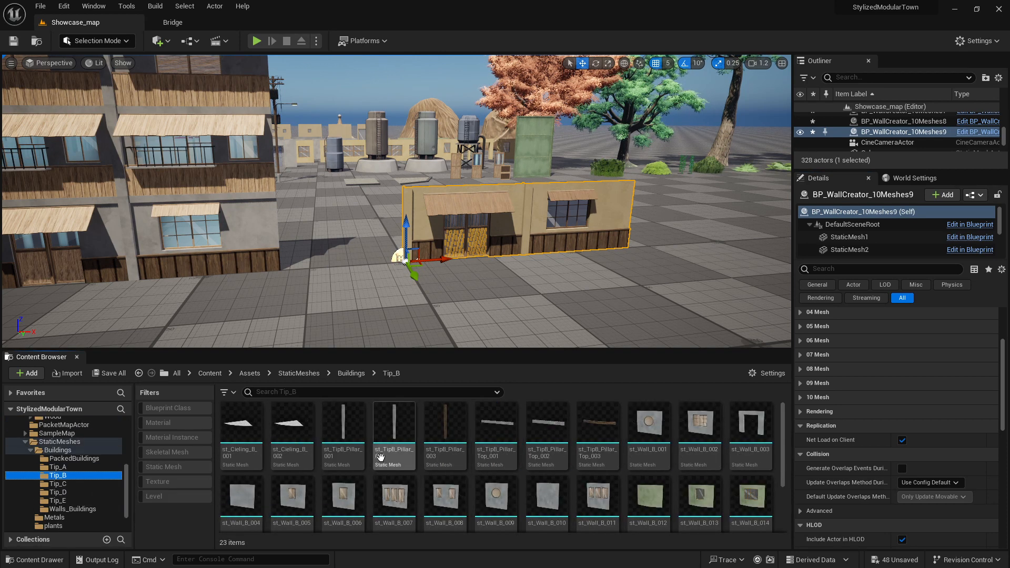
left_click(58, 467)
double_click(624, 423)
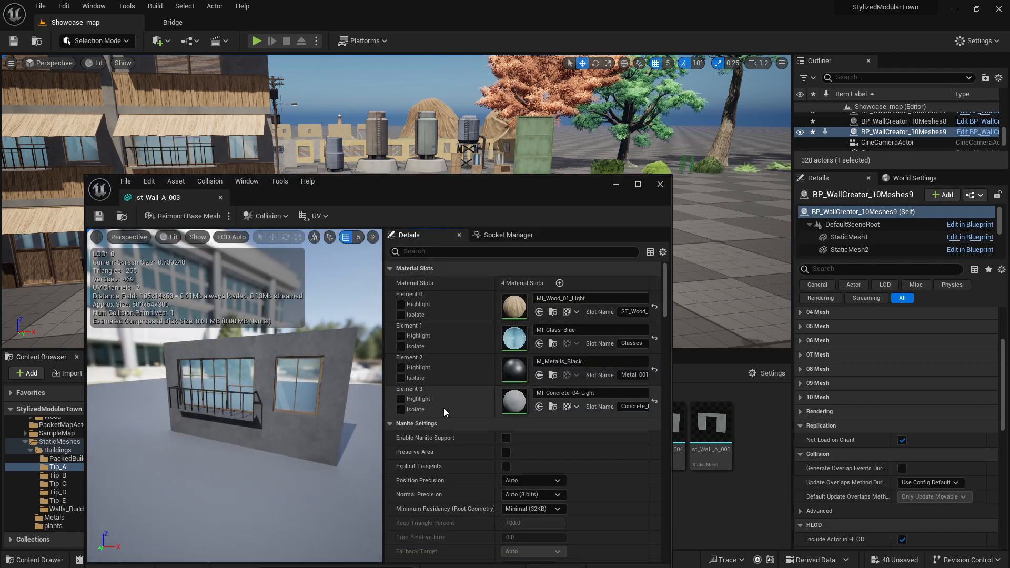
left_click_drag(488, 188, 501, 103)
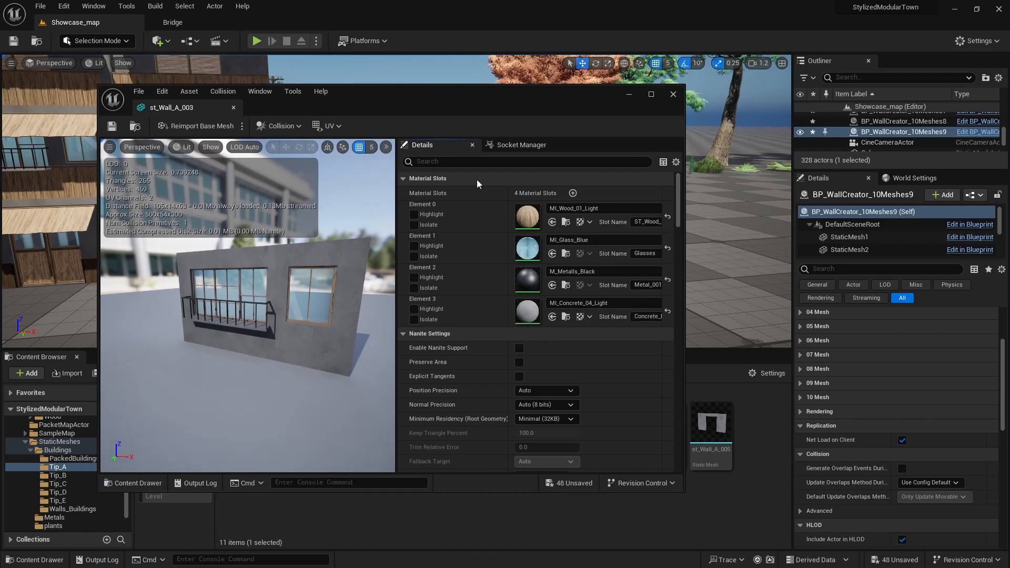
left_click(800, 313)
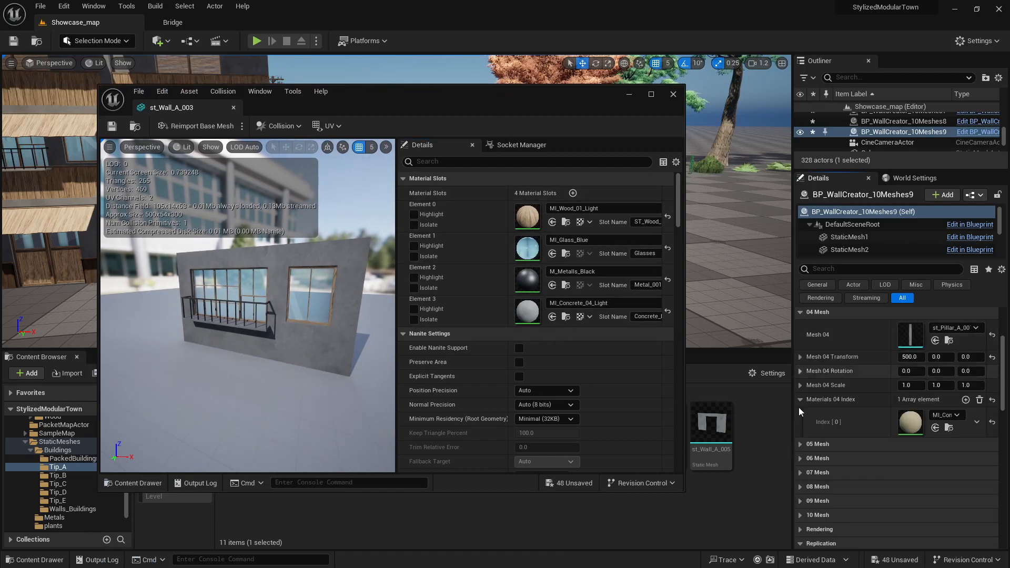
left_click(799, 444)
scroll(895, 464, "down", 4)
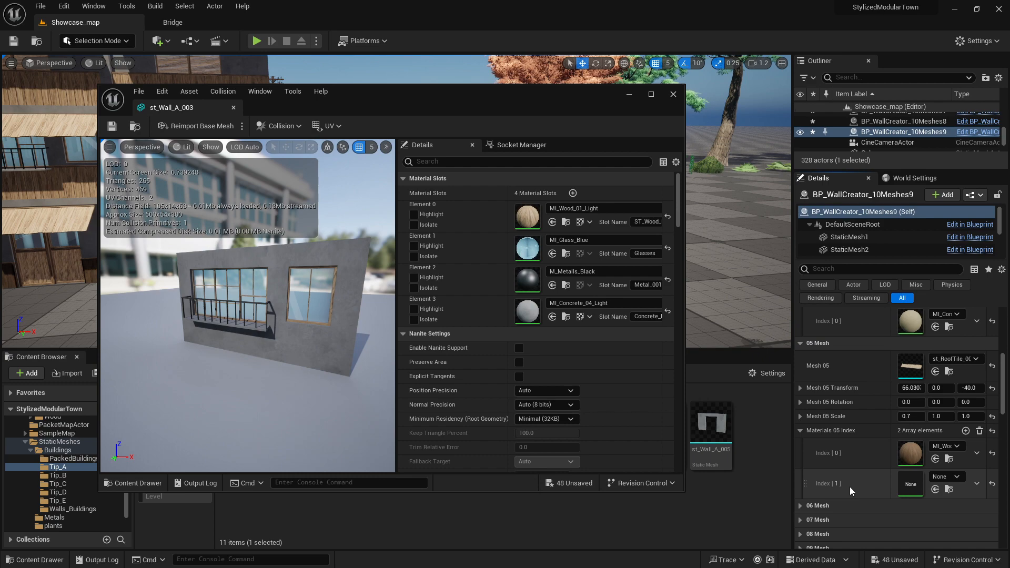
left_click(674, 96)
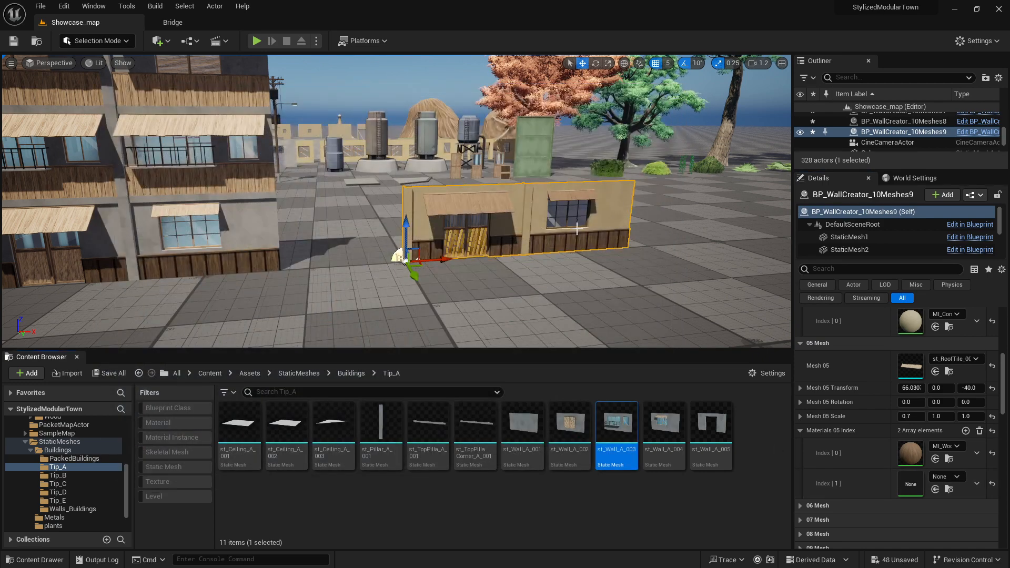
Place a new BP_WallCreator_10Meshes actor from the Blueprints Creating folder on the empty floor beyond the single-storey wall
key("s")
right_click_drag(534, 245, 451, 275)
key("a")
key("s")
key("e")
key("w")
key("d")
scroll(64, 443, "up", 6)
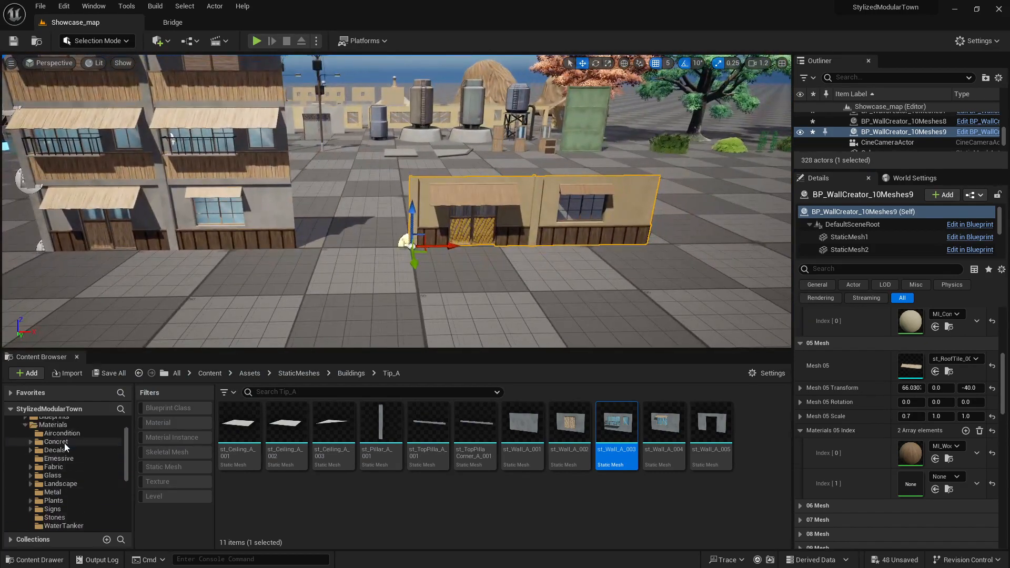
left_click(63, 448)
double_click(241, 428)
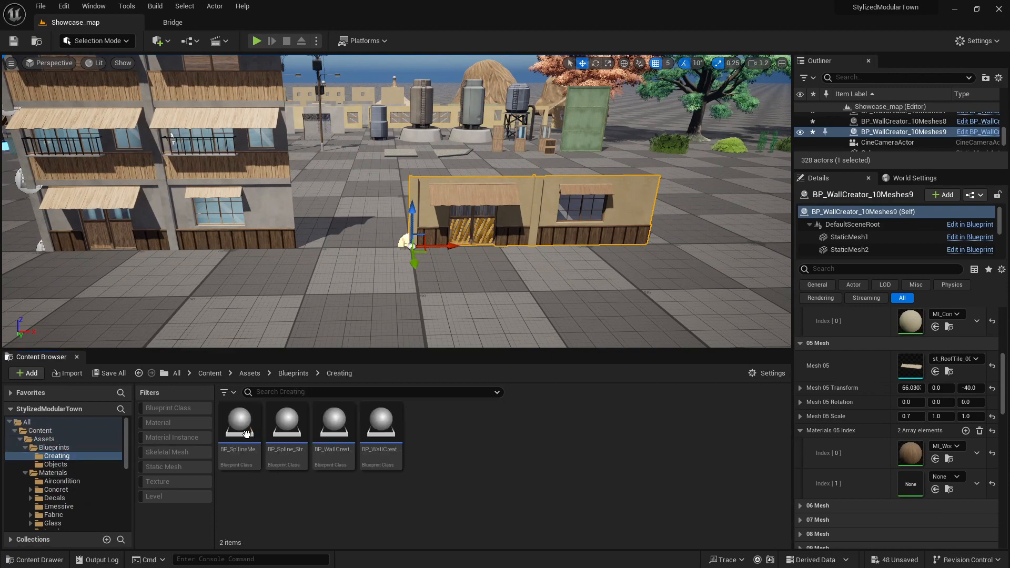
right_click_drag(342, 273, 358, 289)
key("s")
key("d")
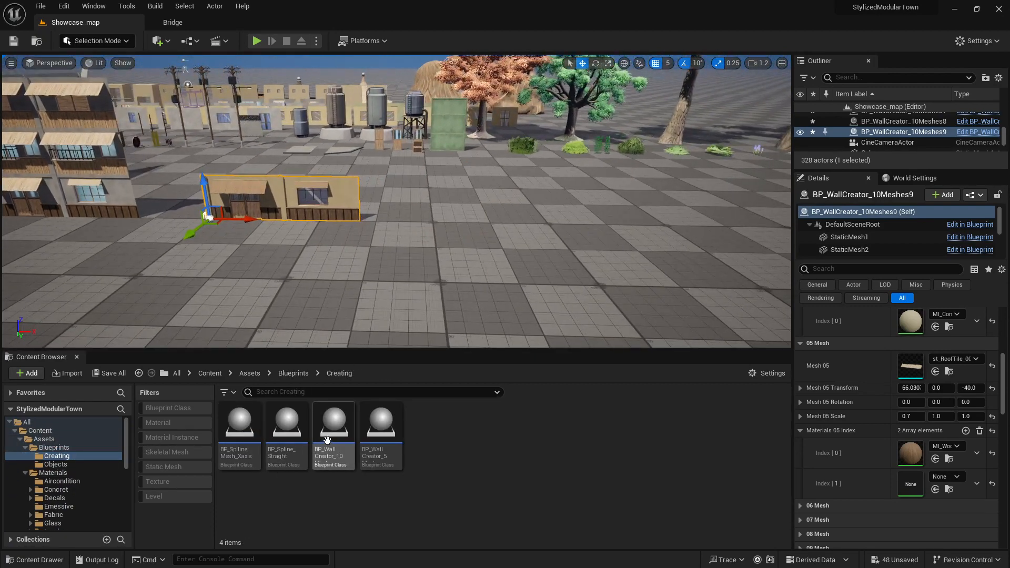
left_click_drag(325, 437, 598, 285)
key("f")
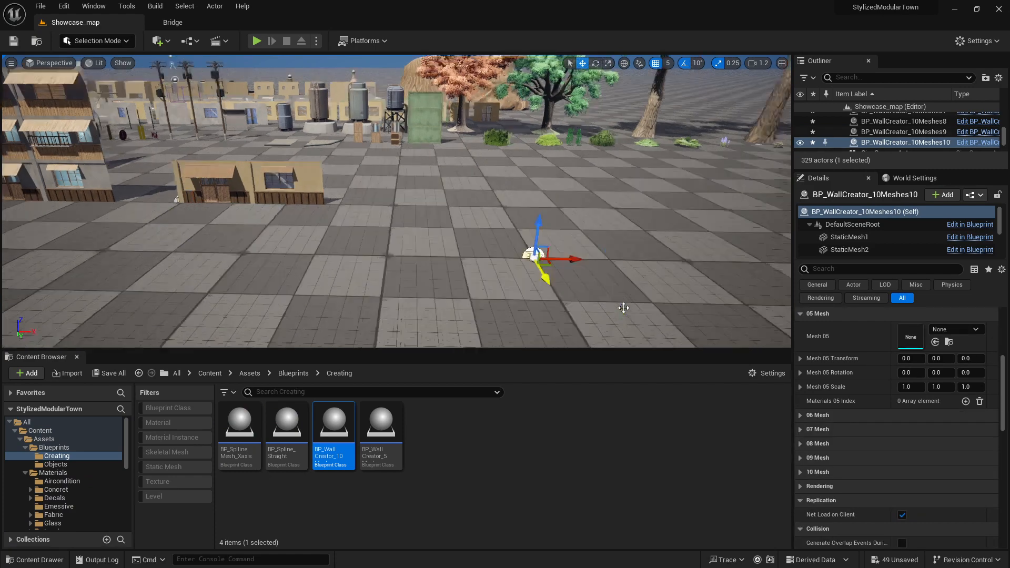
Collapse the Blueprints and Materials folders and show the building static meshes in the Tip_B folder
left_click(26, 448)
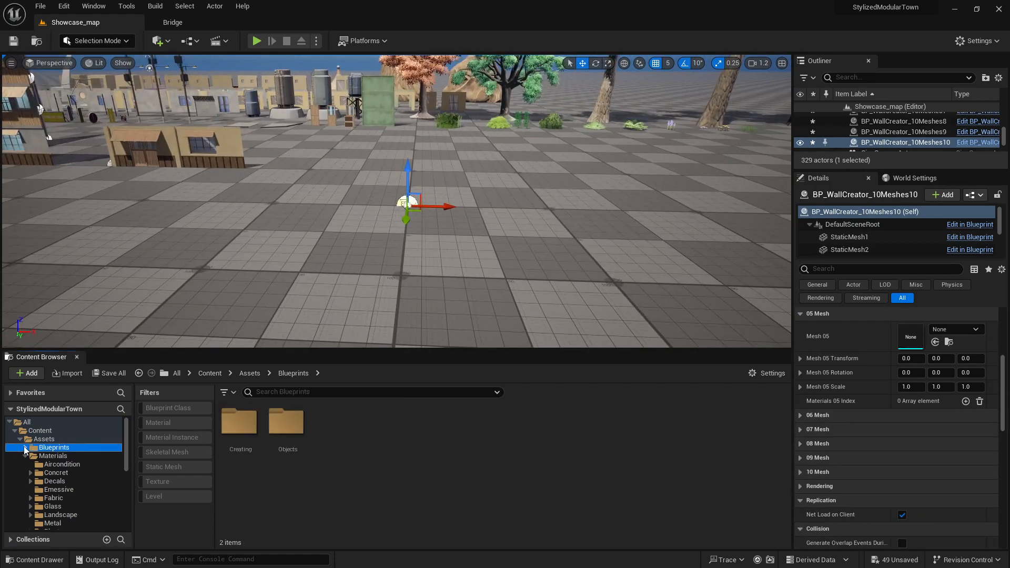
left_click(26, 457)
left_click(25, 482)
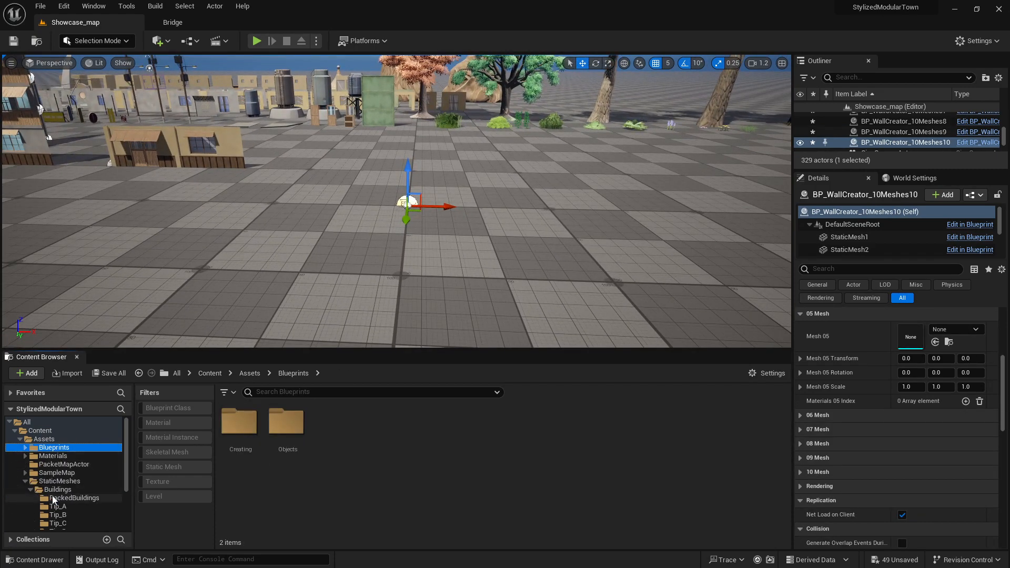
left_click(30, 490)
left_click(63, 506)
left_click(78, 516)
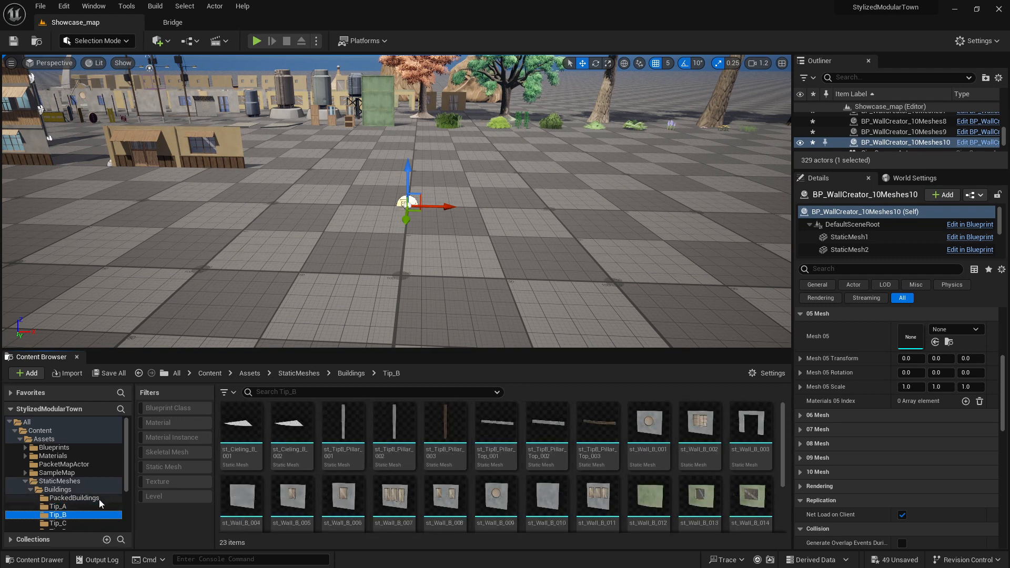
Place the curved walls st_Wall_B_003, st_Wall_B_012 and st_Wall_B_011 in the level as sample pieces
mouse_move(306, 270)
right_mouse_down()
mouse_move(287, 270)
mouse_move(311, 272)
right_mouse_up()
right_click_drag(531, 295, 552, 313)
left_click_drag(752, 423, 637, 262)
right_click_drag(636, 262, 655, 295)
left_click_drag(566, 278, 568, 281)
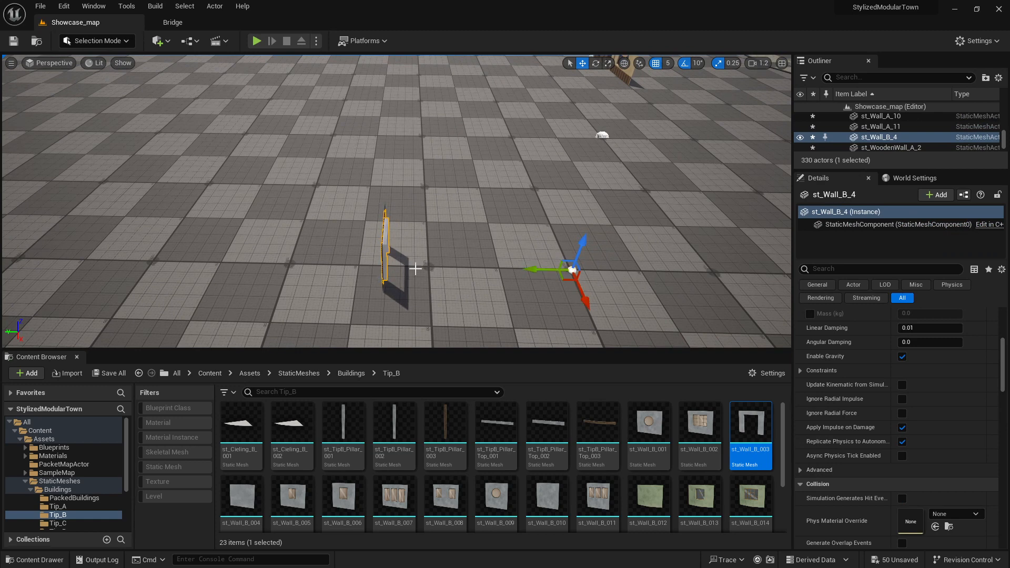
left_click_drag(650, 497, 570, 272)
left_click(611, 495)
right_click_drag(485, 232, 558, 229)
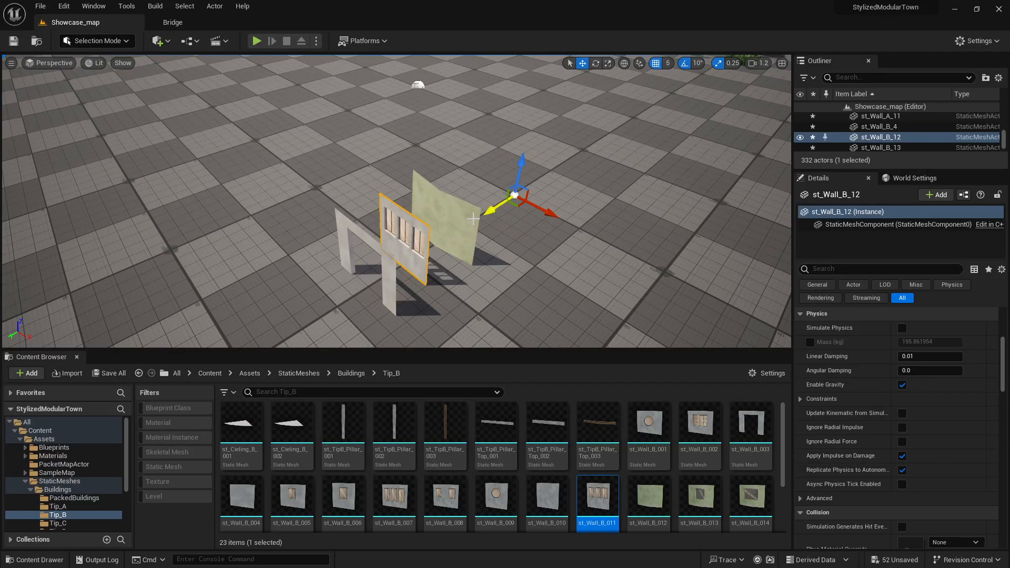
Select the empty BP_WallCreator_10Meshes10 actor, collapse its Mesh 04 and Mesh 05 settings and expand Mesh 01
key("w")
right_click_drag(562, 187, 595, 134)
left_click(440, 237)
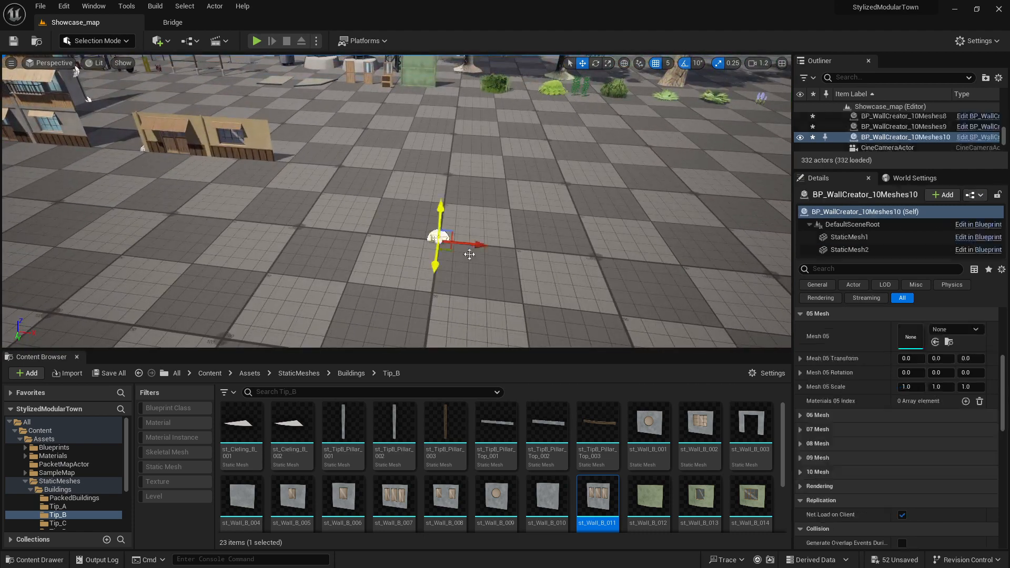
key("w")
key("a")
right_click_drag(469, 253, 537, 255)
right_click_drag(429, 266, 429, 267)
key("s")
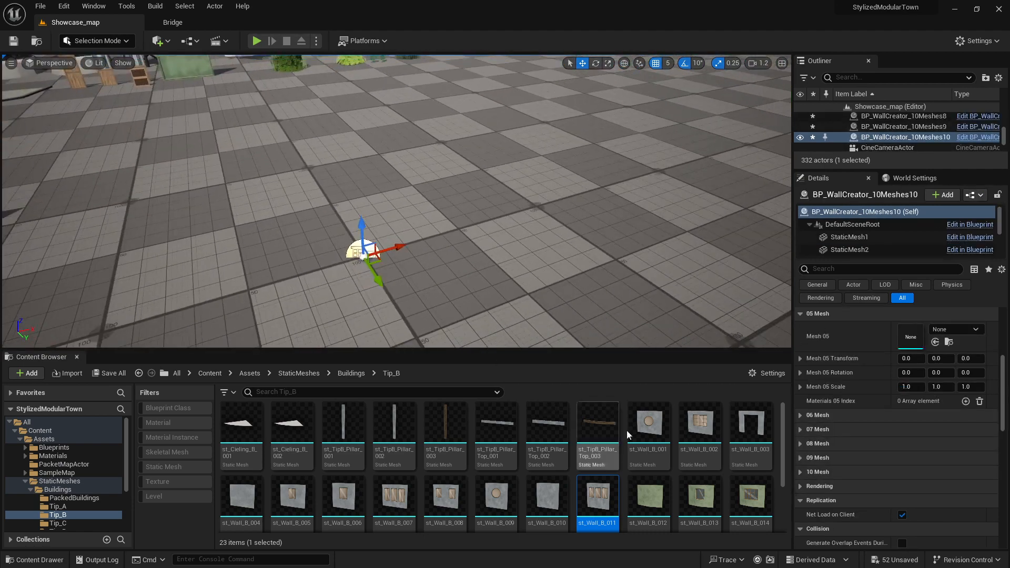
scroll(861, 373, "up", 3)
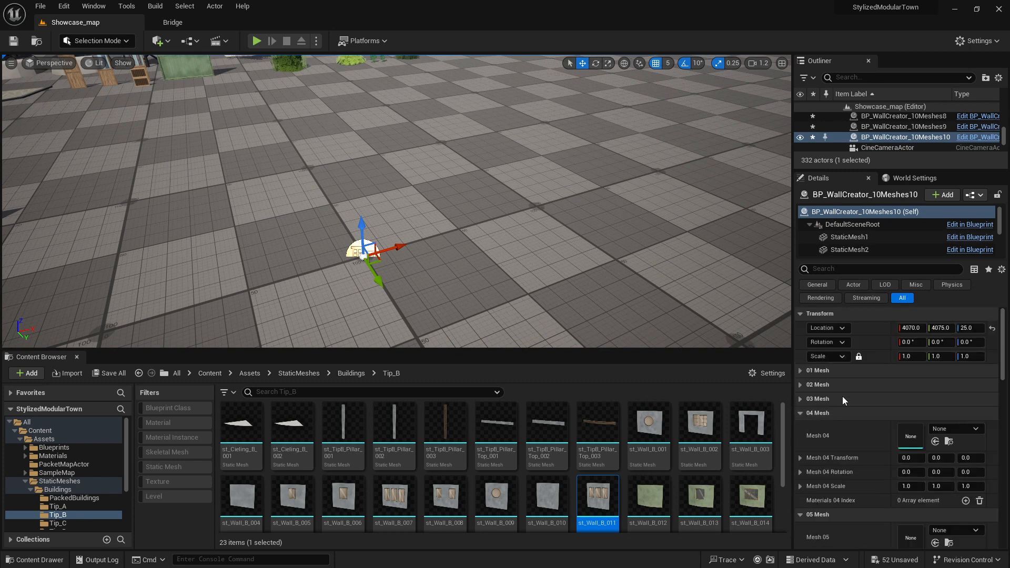
left_click(800, 428)
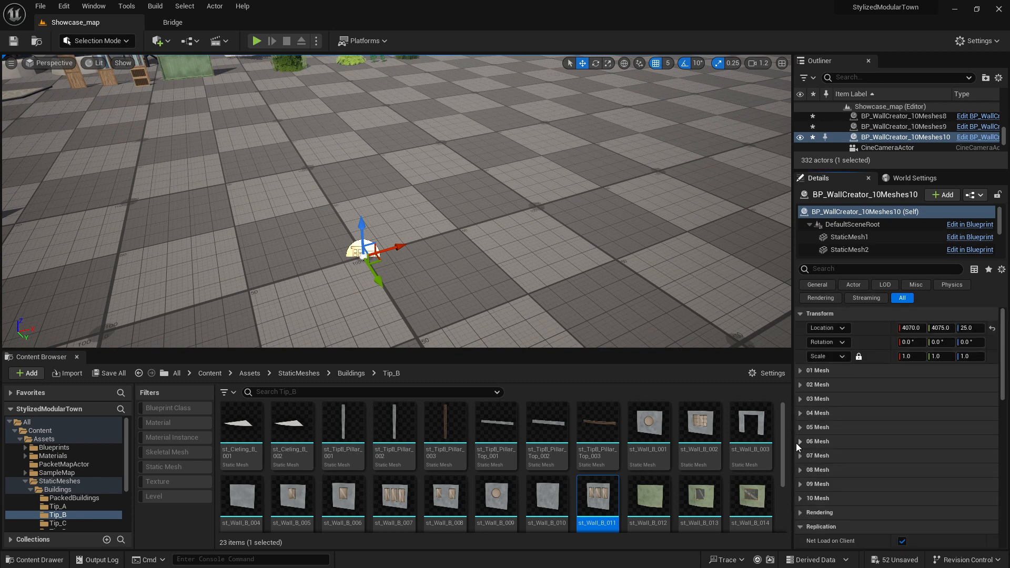
left_click(799, 371)
Assign the doorway wall st_Wall_B_015 from the Tip_B folder to Mesh 01
scroll(752, 495, "down", 2)
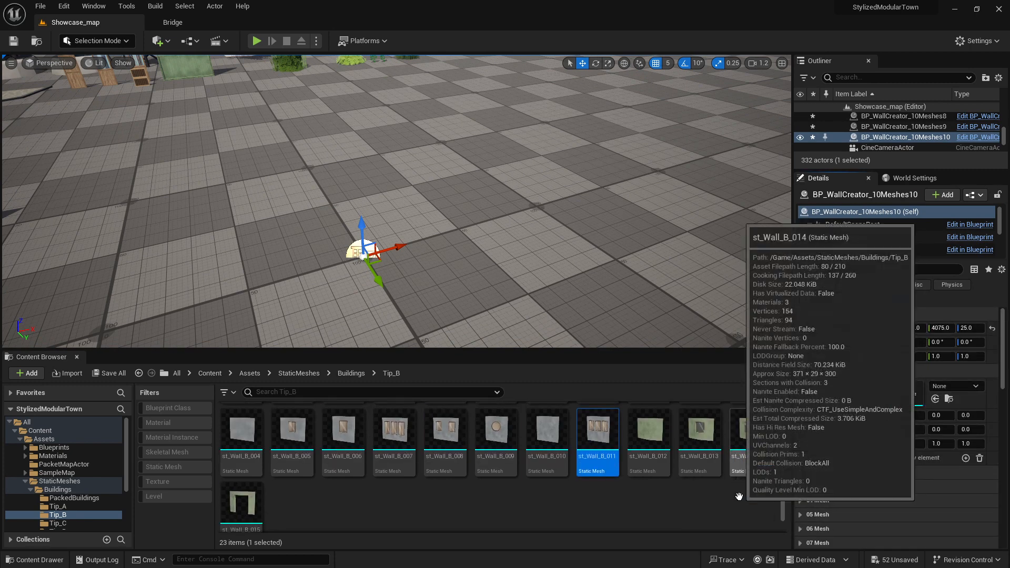
left_click(650, 457)
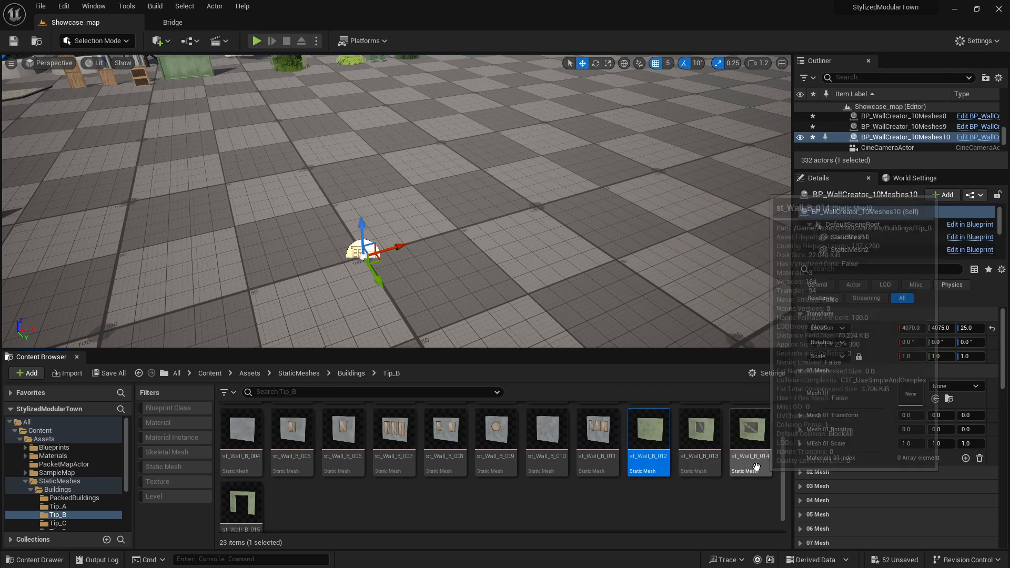
left_click(241, 504)
left_click_drag(242, 504, 911, 395)
right_click_drag(503, 251, 560, 247)
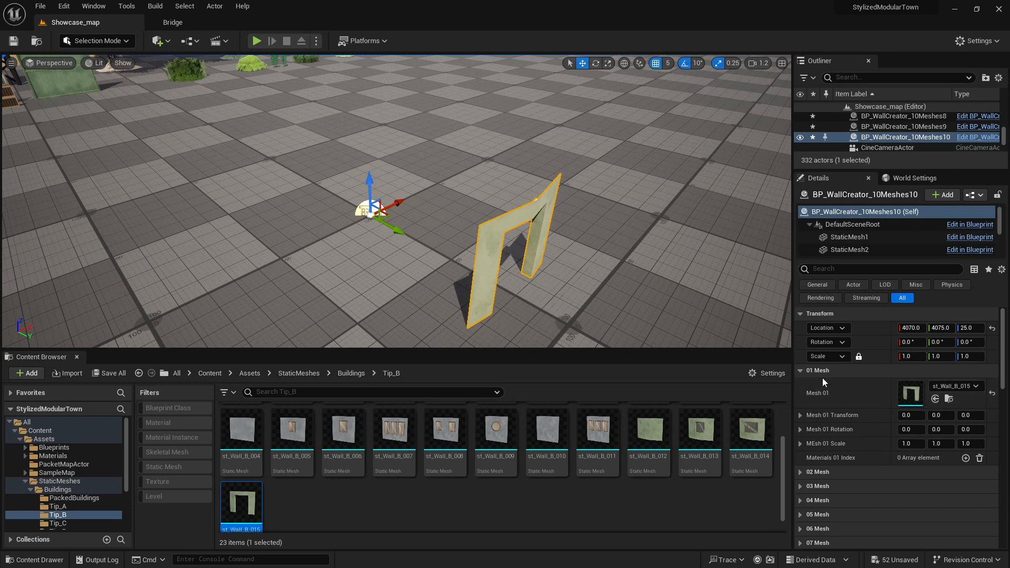
Assign st_Wall_B_012 to Mesh 02 and reset its transform after trying an offset along X
left_click(800, 371)
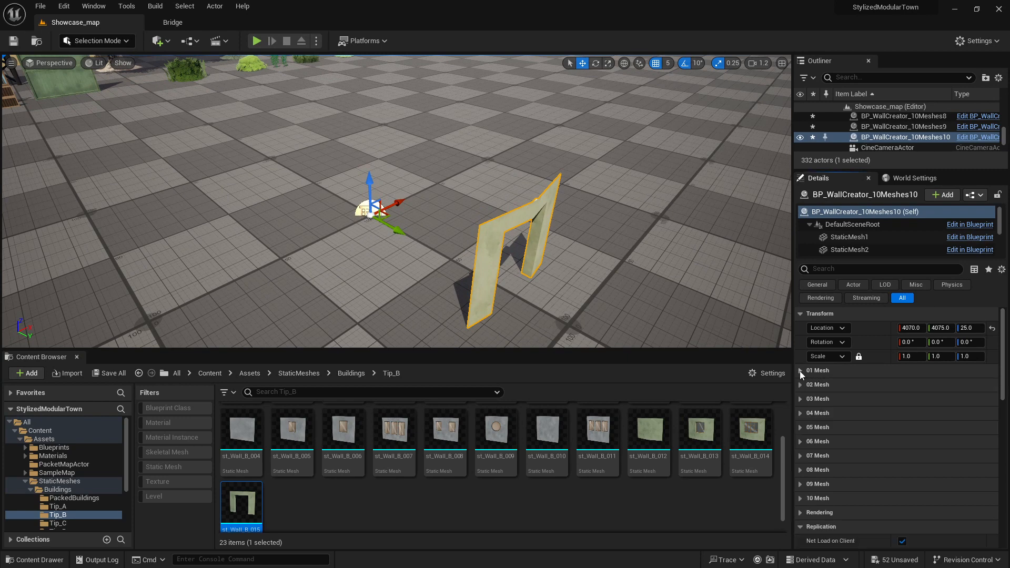
left_click(800, 384)
left_click_drag(648, 429, 909, 410)
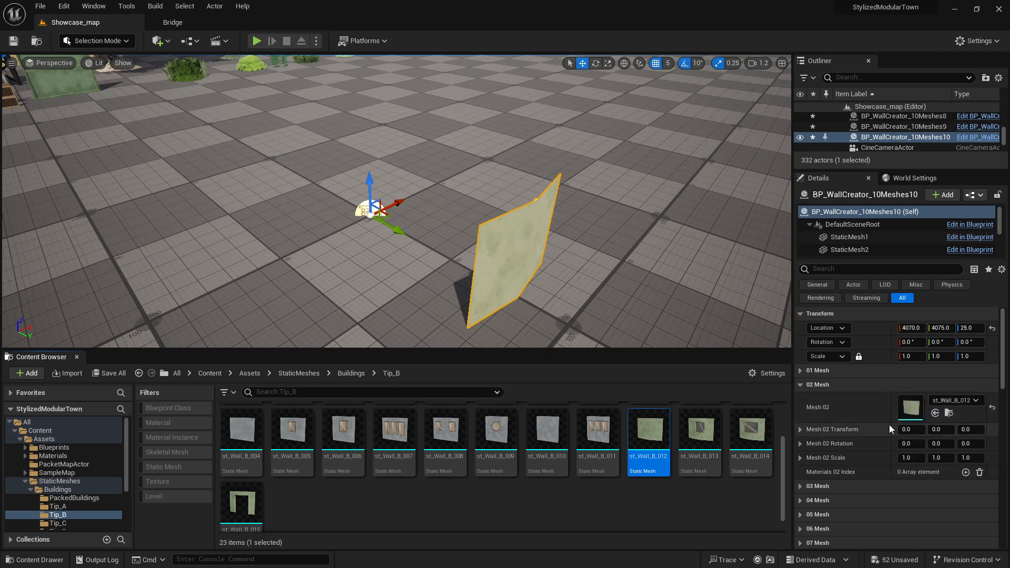
left_click_drag(912, 430, 924, 430)
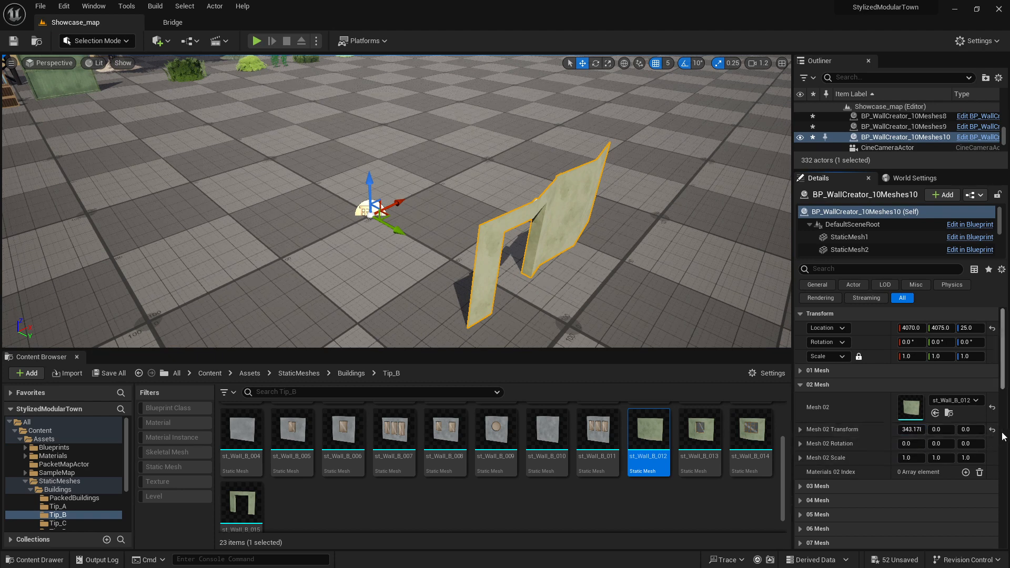
left_click(992, 430)
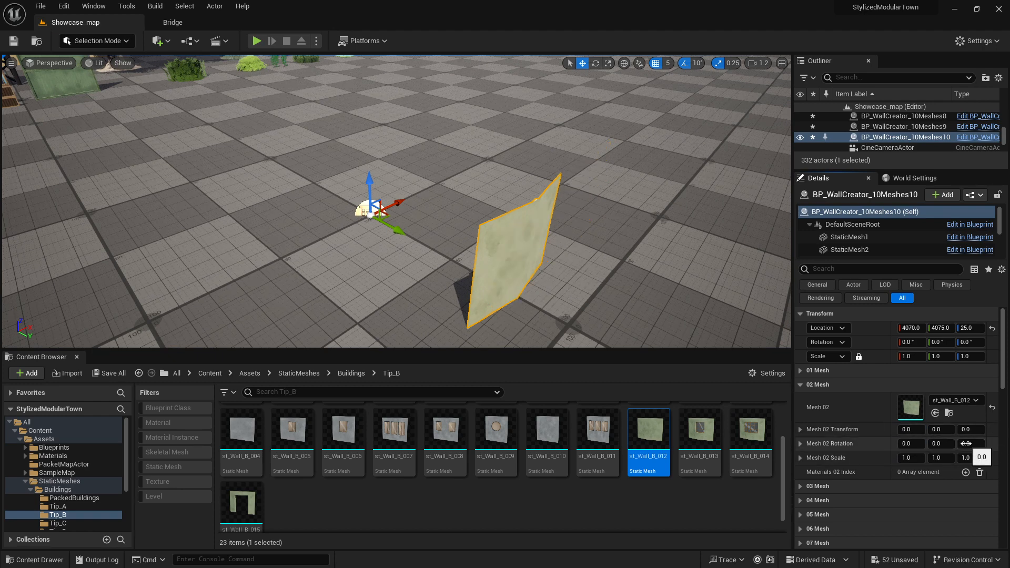
Set the Z rotation of Mesh 02 to 36 so it continues the curve beside the doorway
left_click_drag(971, 444, 989, 444)
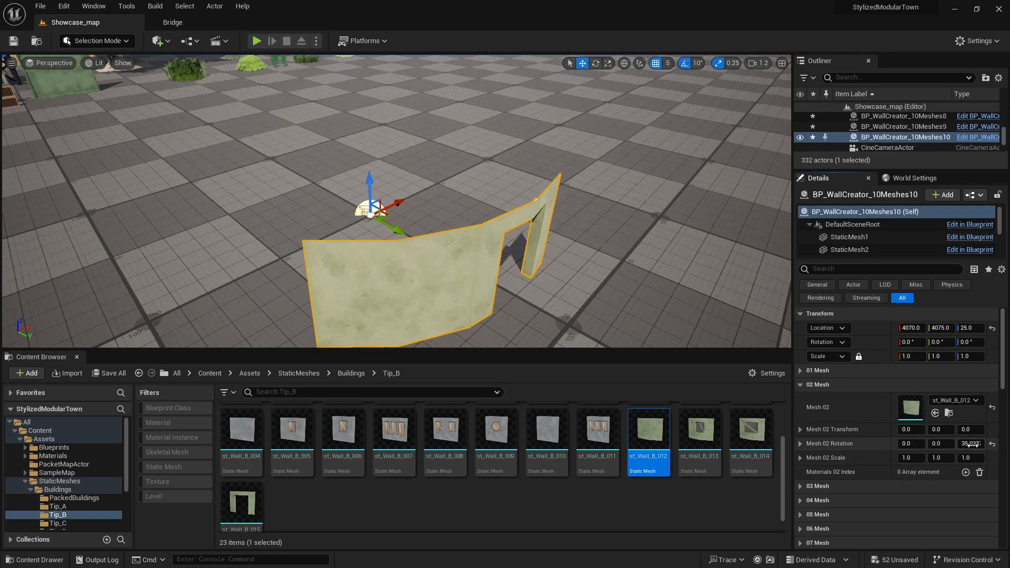
left_click(974, 446)
key("Return")
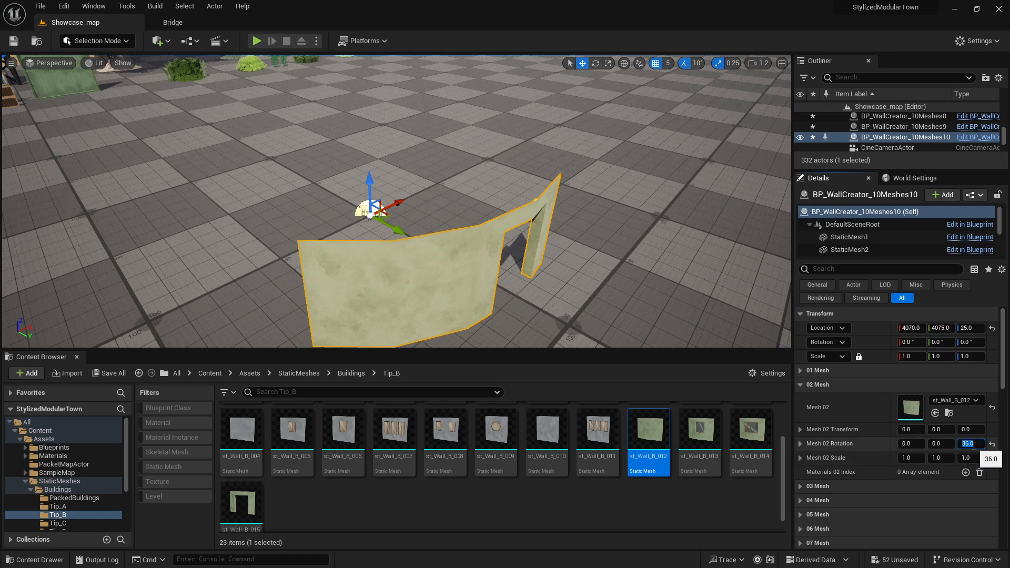
Assign st_Wall_B_012 to Mesh 03 and set its Z rotation to -36
left_click(801, 385)
left_click(801, 399)
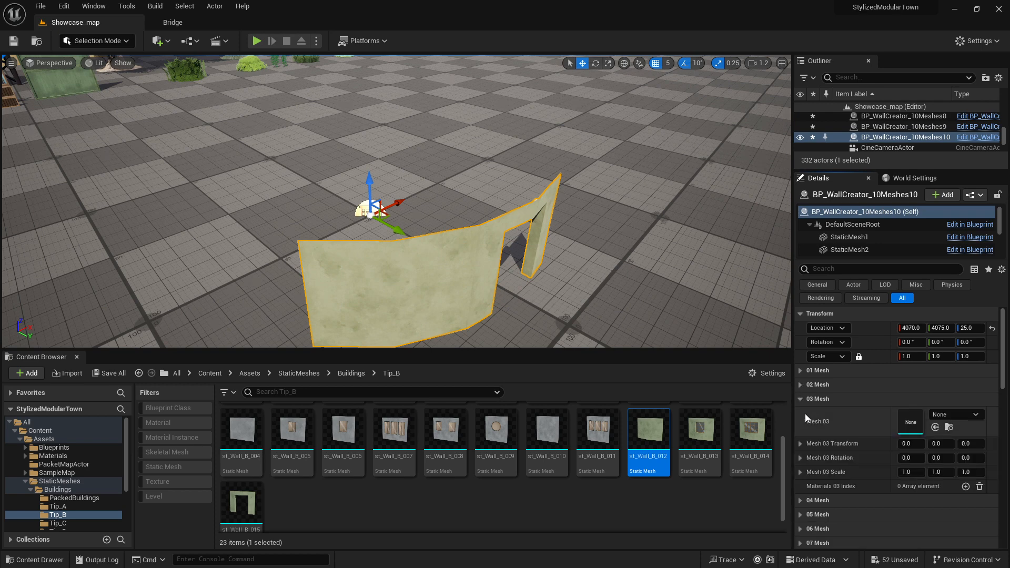
left_click_drag(649, 430, 929, 421)
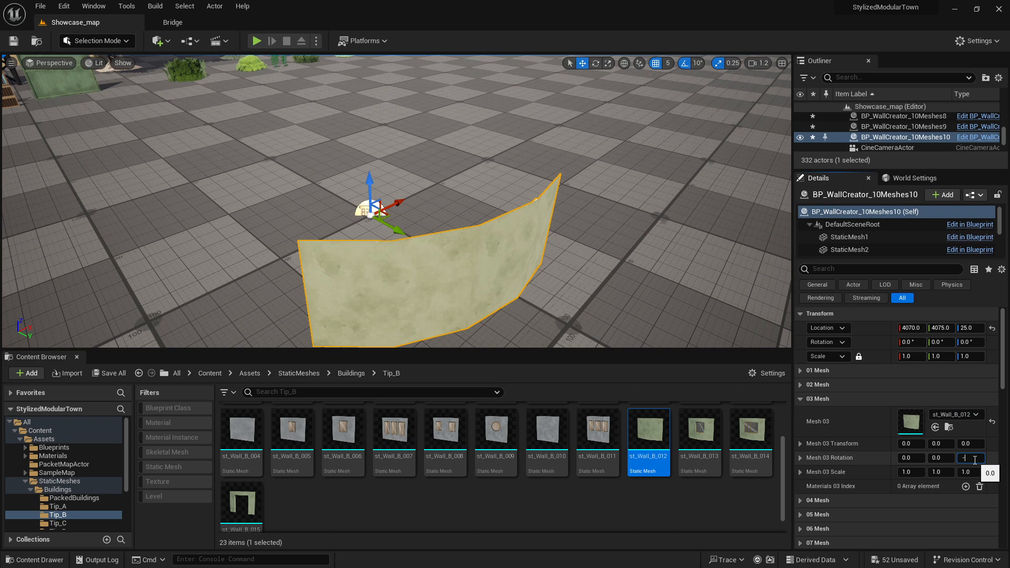
left_click(975, 460)
type("-36")
key("Return")
key("f")
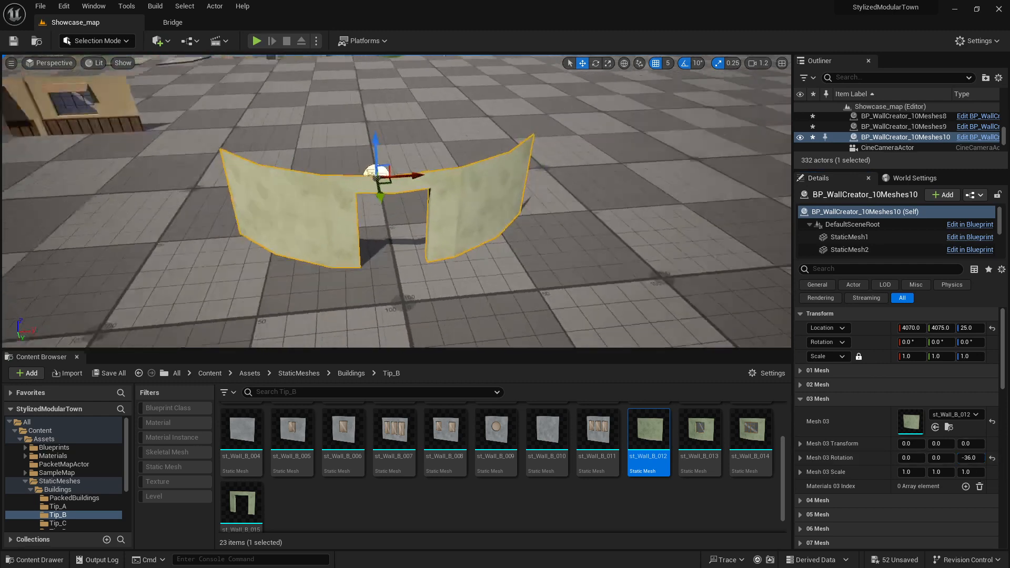
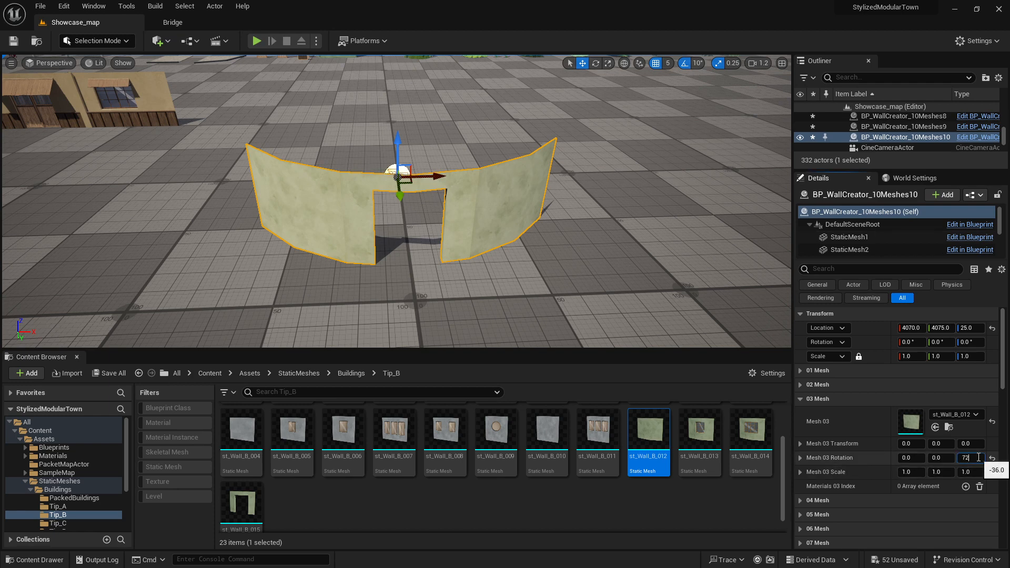
Set the Z rotation of Mesh 03 to 72
key("Return")
right_click_drag(632, 264, 705, 252)
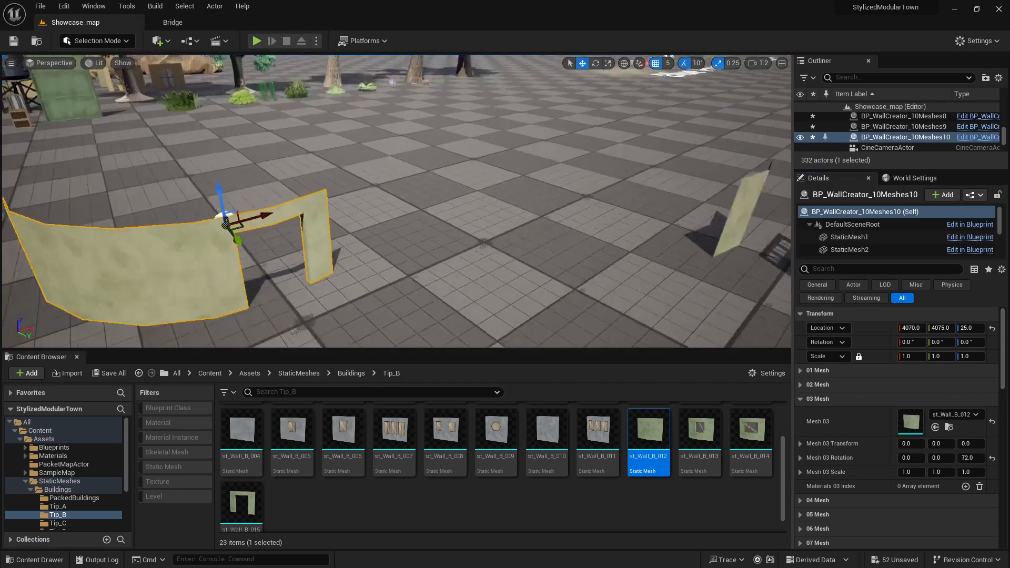
right_click_drag(437, 171, 490, 171)
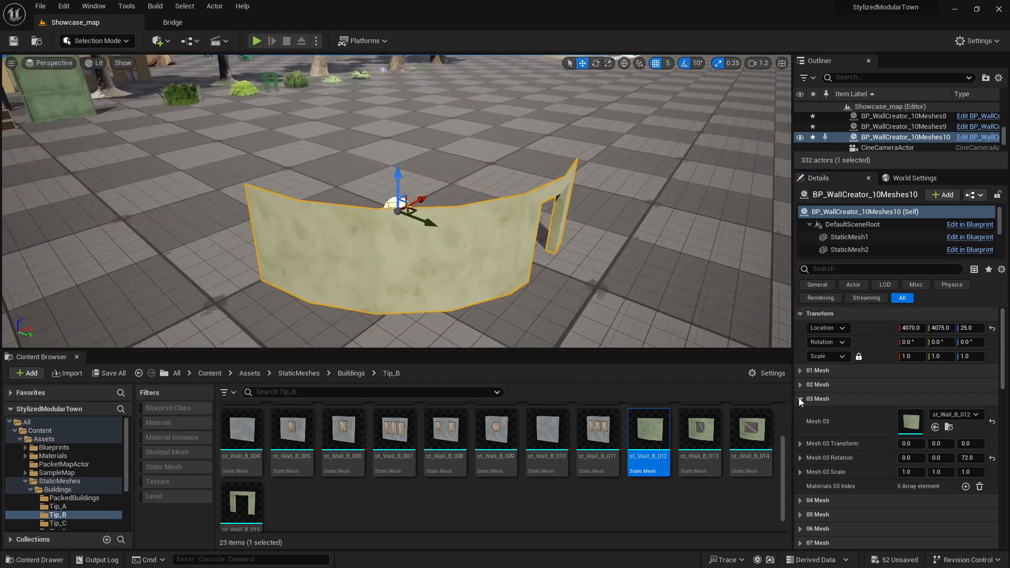
Assign st_Wall_B_012 to Mesh 04 and set its Z rotation to 108
left_click(800, 399)
left_click(800, 413)
left_click_drag(649, 439, 907, 442)
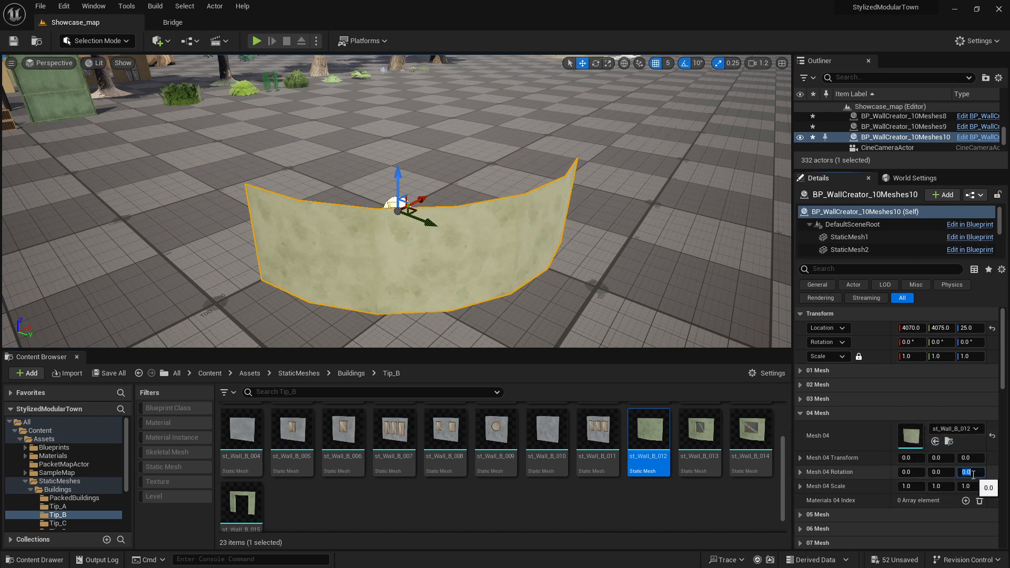
key("Return")
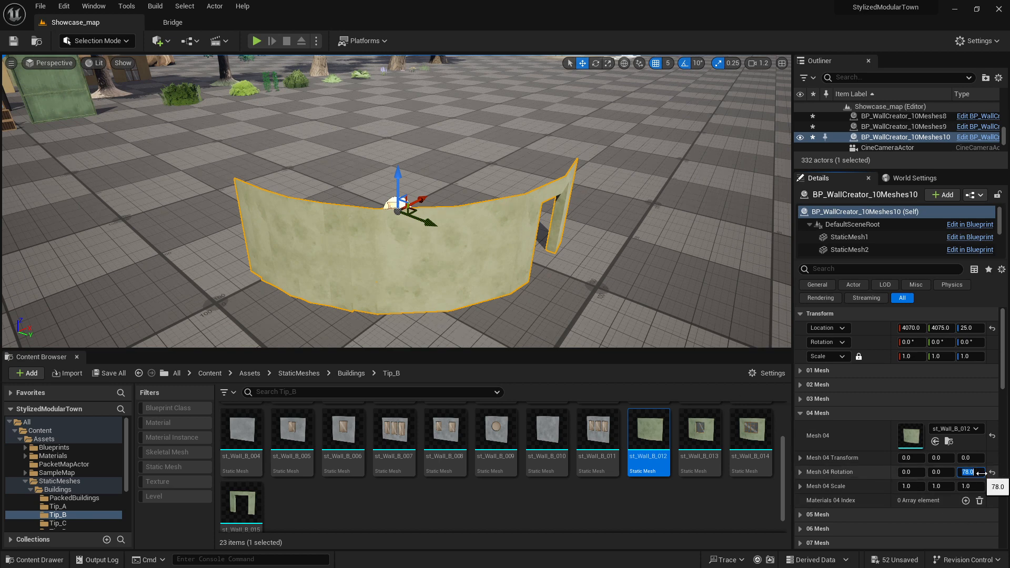
key("Return")
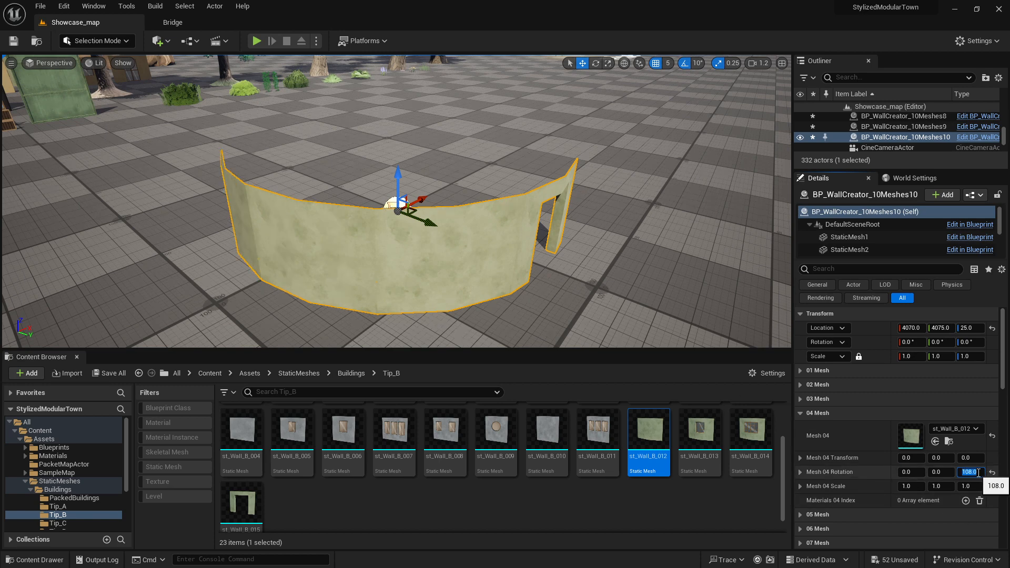
right_click_drag(443, 338, 443, 337)
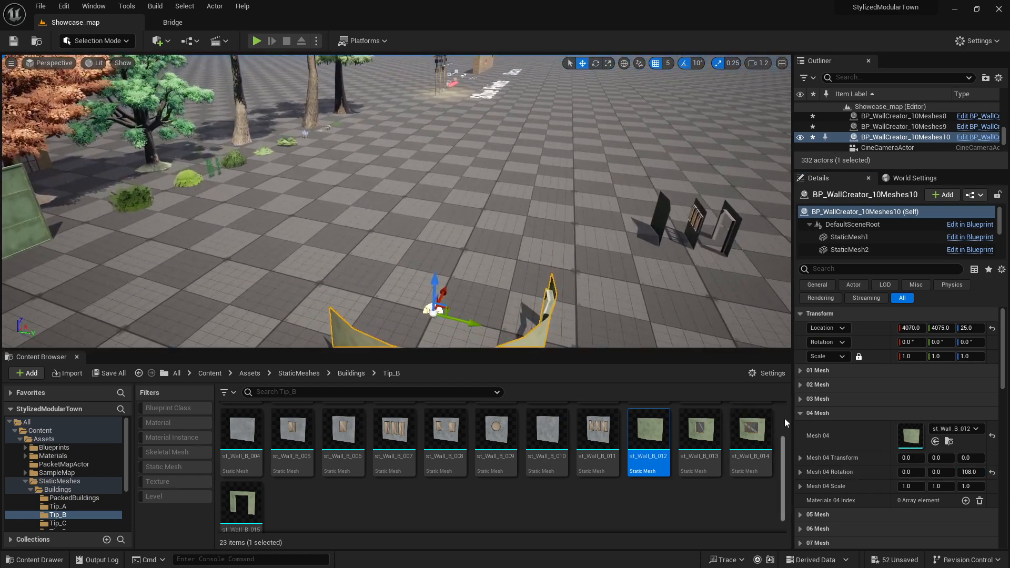
Assign the window wall st_Wall_B_013 to Mesh 05 and set its Z rotation to 144
left_click(818, 413)
left_click(818, 428)
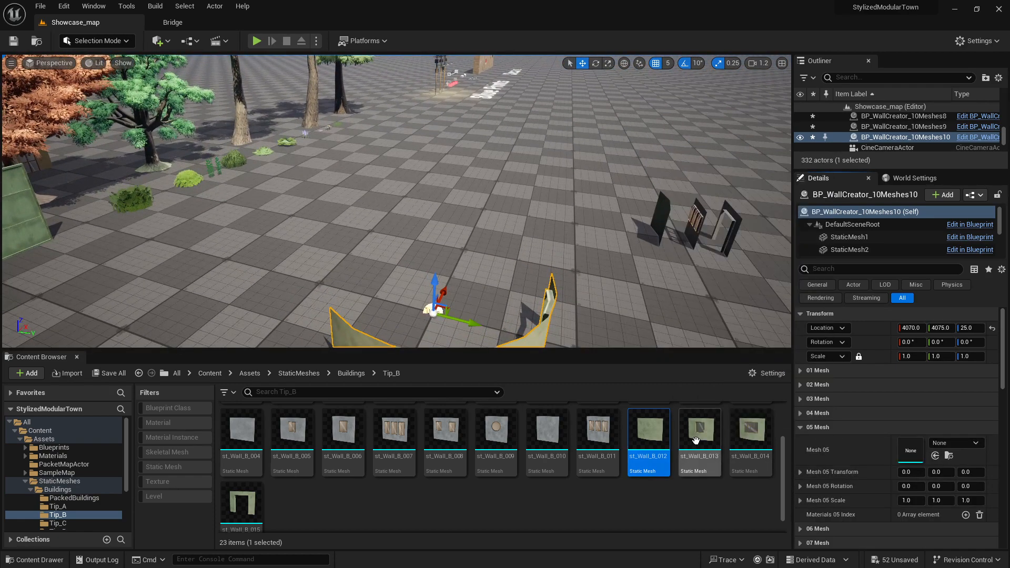
left_click_drag(700, 432, 906, 457)
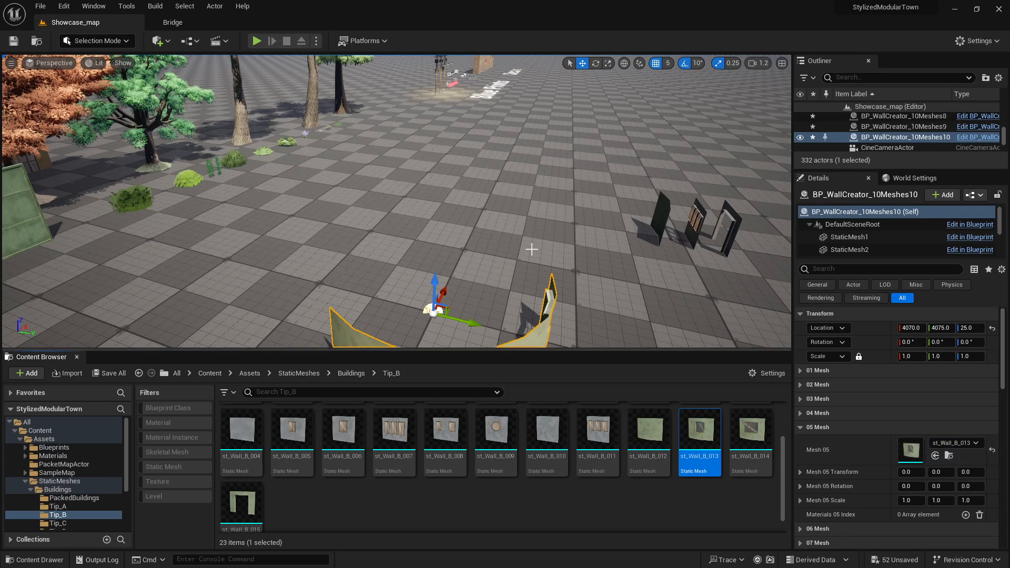
right_click_drag(537, 268, 536, 268)
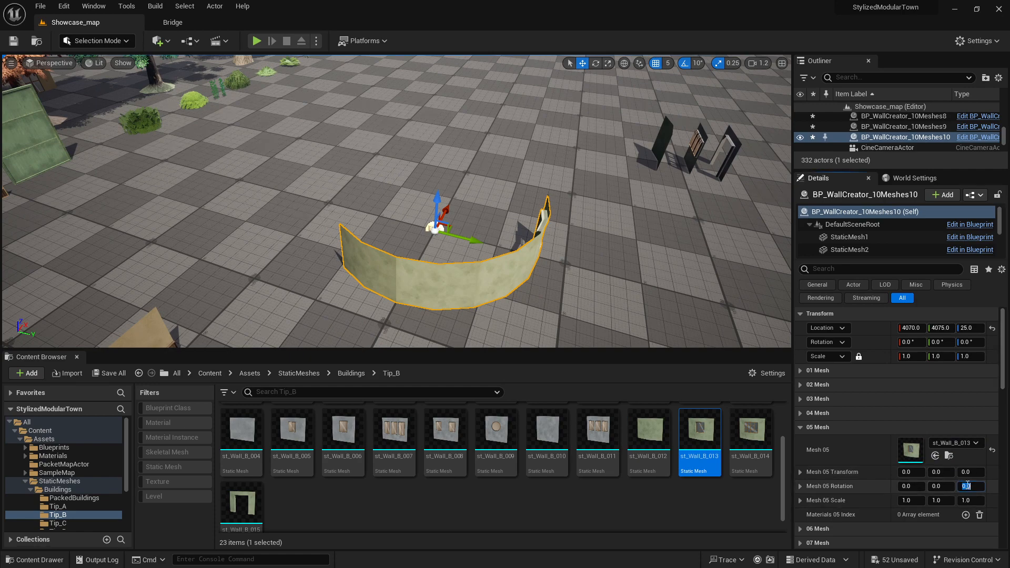
type("44")
key("Return")
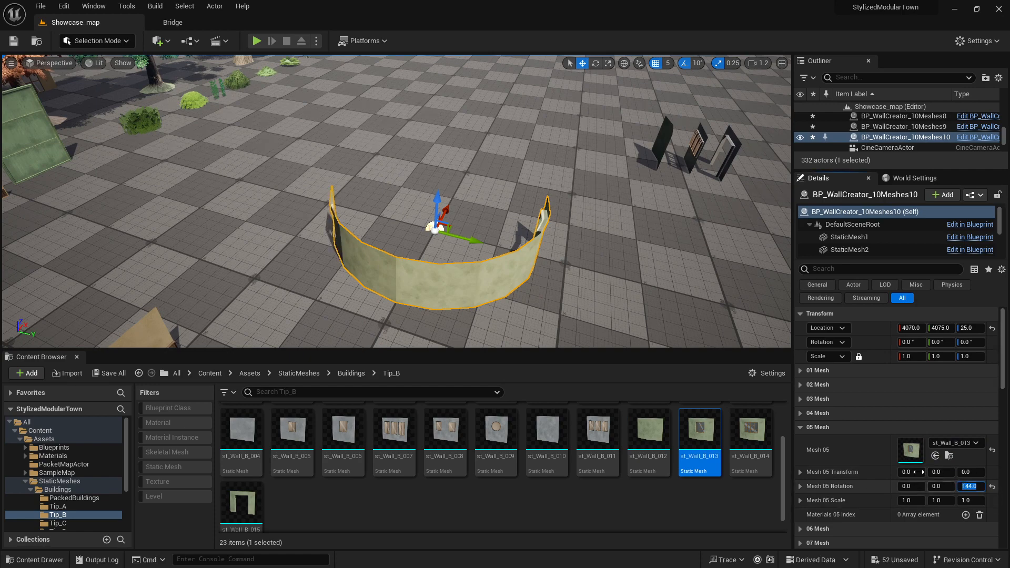
right_click_drag(579, 237, 737, 241)
Assign st_Wall_B_012 to Mesh 06 and set its Z rotation to 180
left_click(799, 427)
left_click(799, 441)
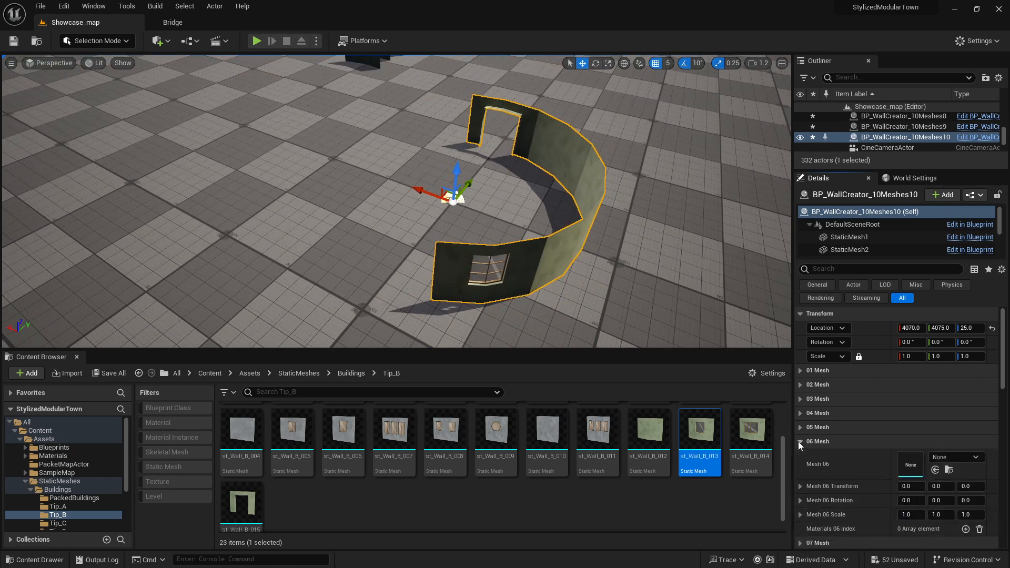
left_click_drag(649, 430, 913, 465)
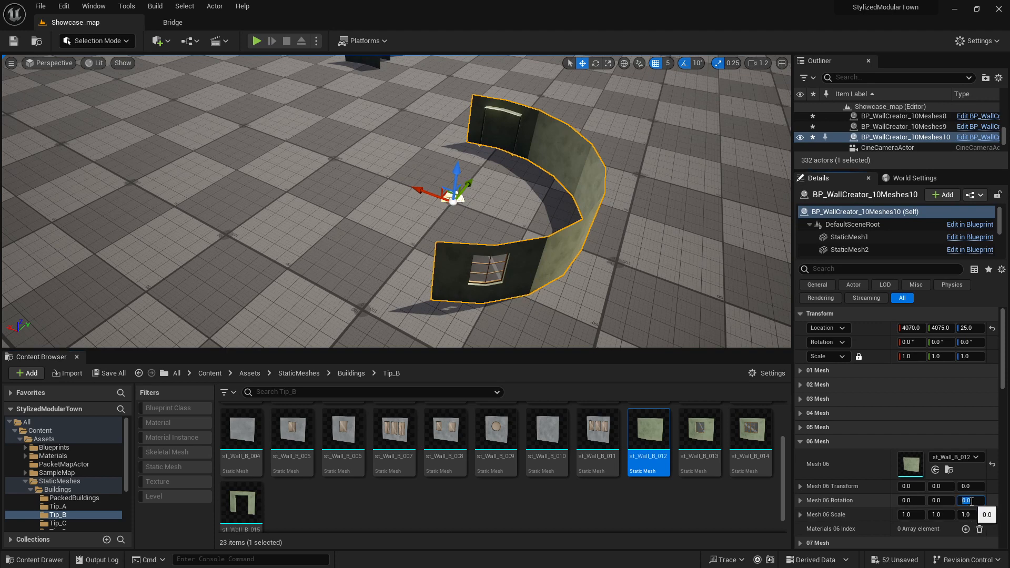
left_click(972, 501)
type("180")
key("Return")
Assign the window wall st_Wall_B_013 to Mesh 07 and set its Z rotation to 216
left_click(800, 441)
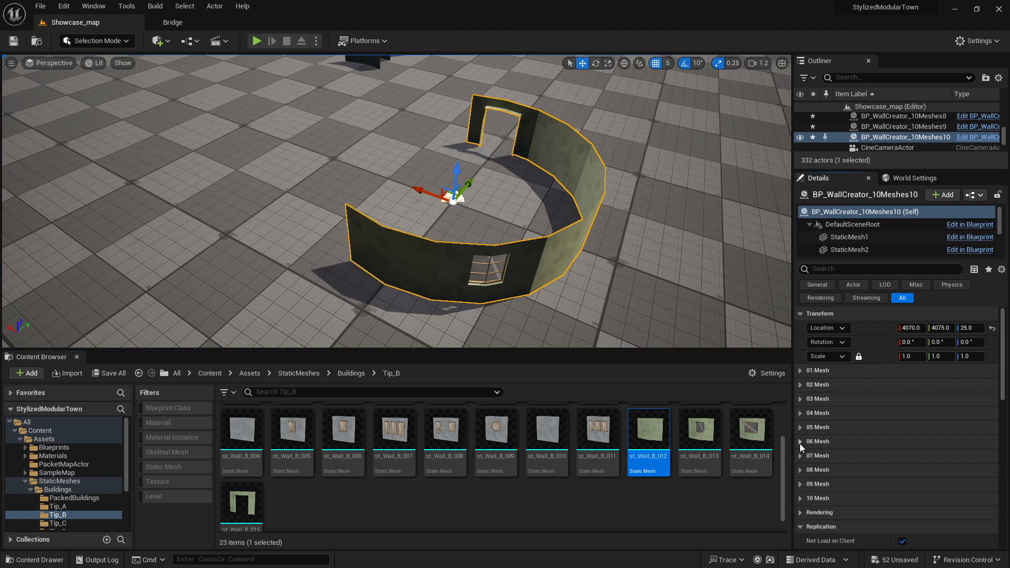
left_click(801, 455)
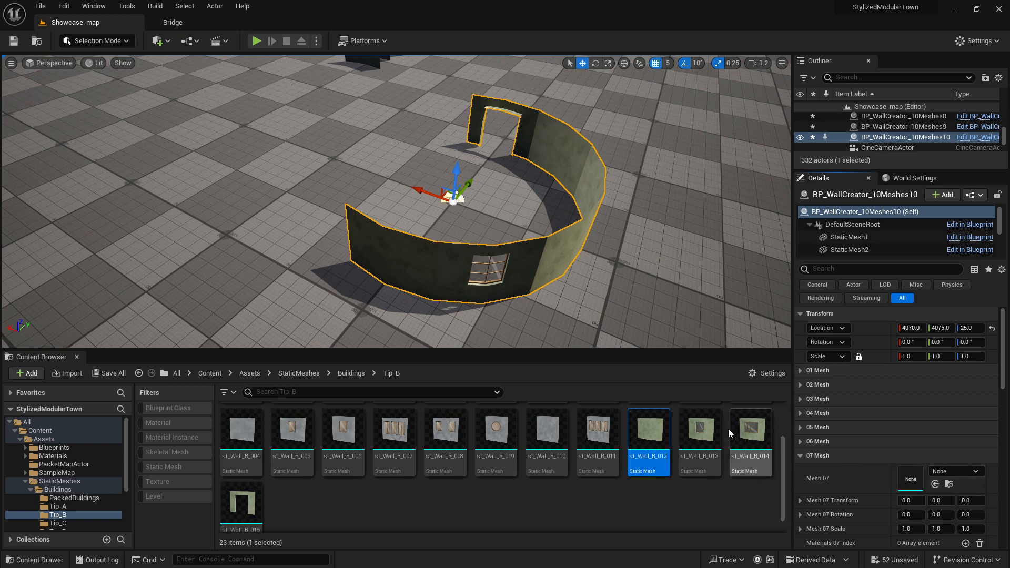
left_click_drag(700, 429, 911, 478)
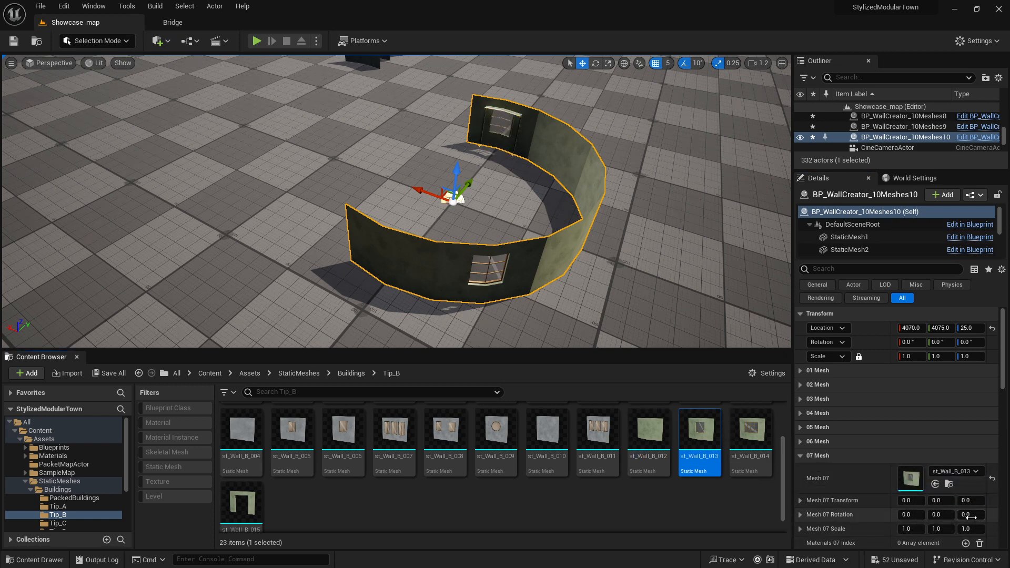
type("16")
key("Return")
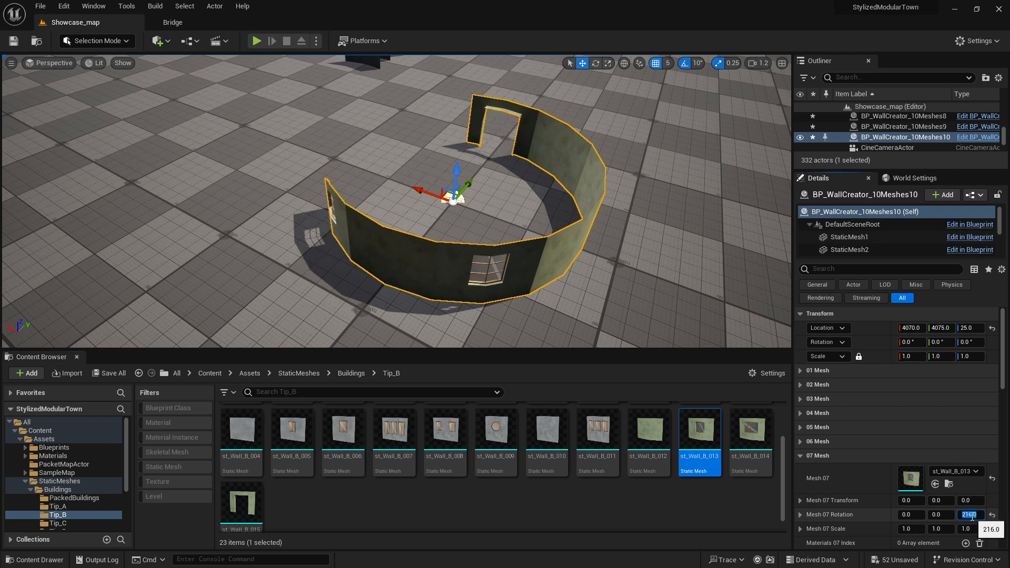
Assign st_Wall_B_012 to Mesh 08 and set its Z rotation to 252
left_click(802, 456)
scroll(802, 455, "down", 2)
left_click(801, 436)
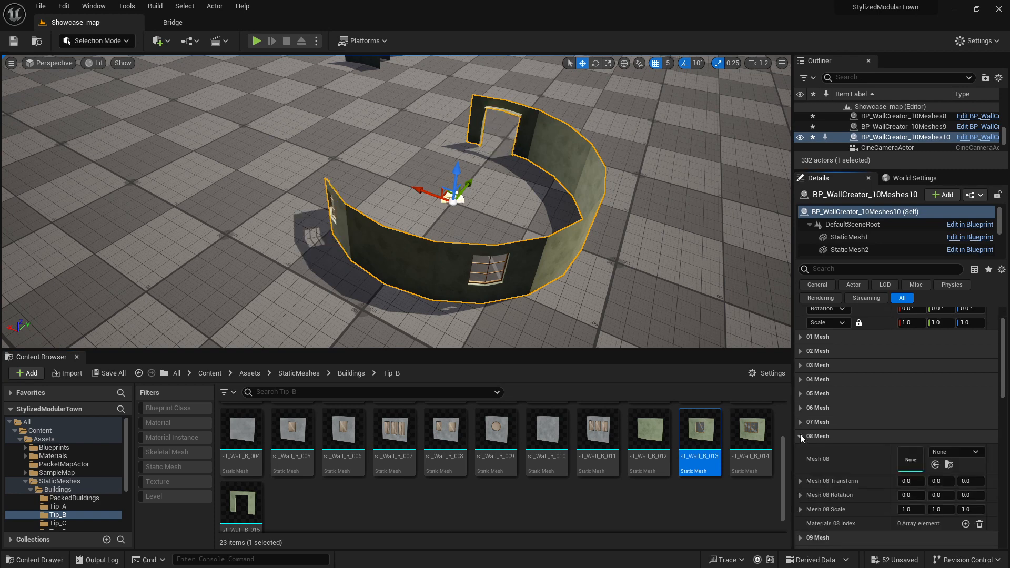
left_click_drag(649, 439, 913, 459)
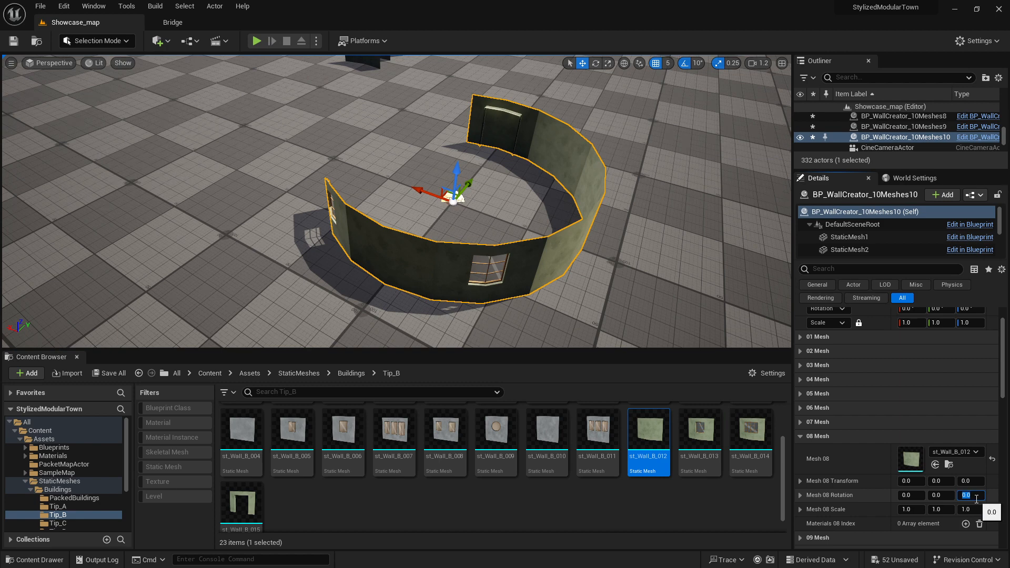
type("25")
key("Return")
scroll(427, 280, "up", 5)
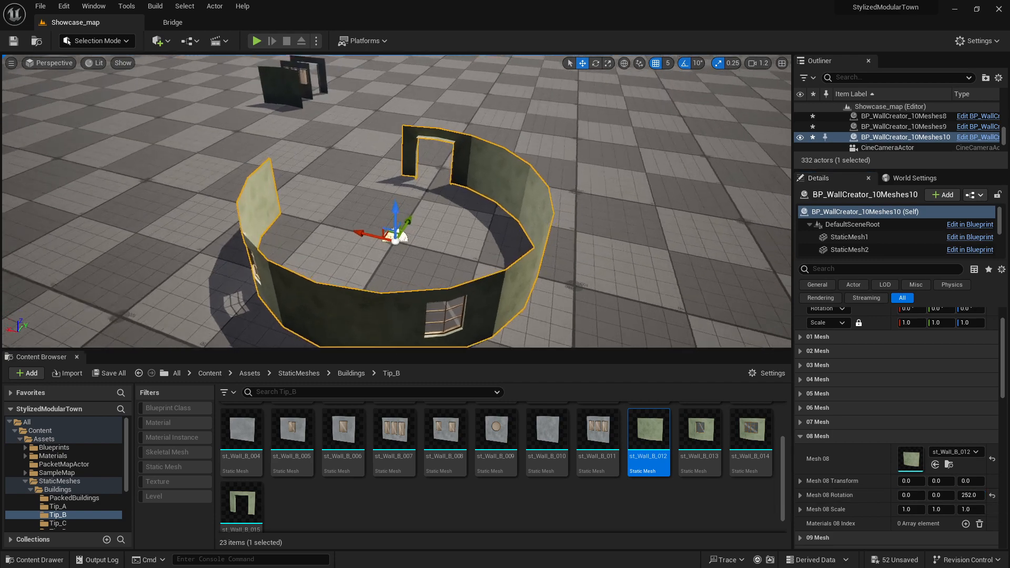
right_click_drag(426, 280, 544, 284)
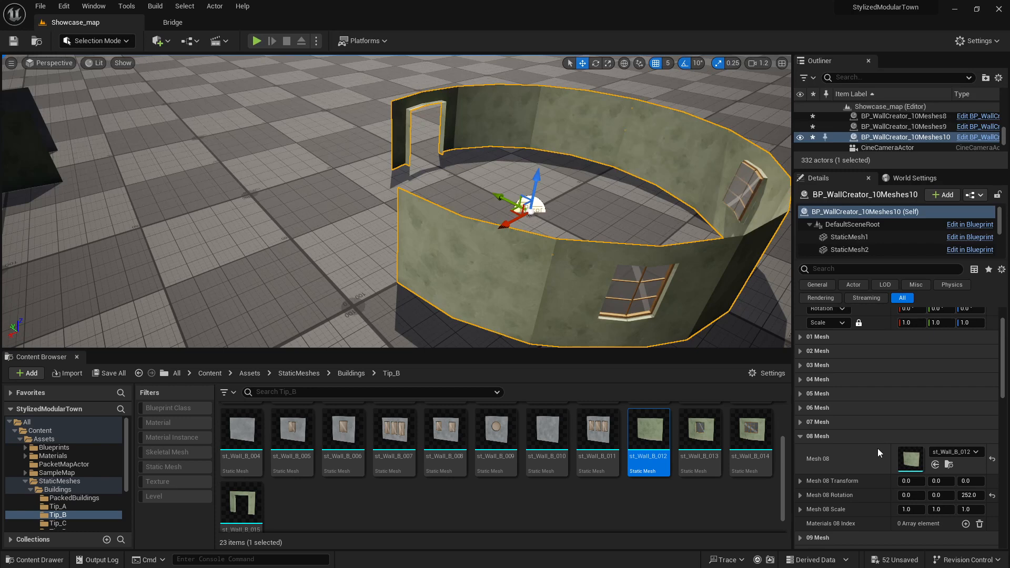
Assign the window wall st_Wall_B_013 to Mesh 09 and set its Z rotation to 288
left_click(806, 436)
left_click(803, 451)
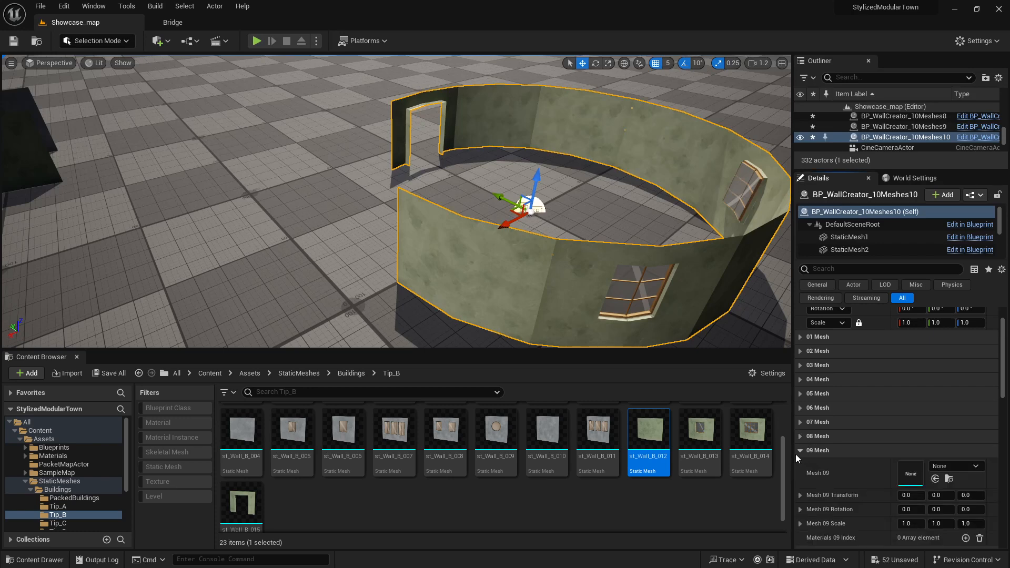
left_click_drag(700, 429, 908, 475)
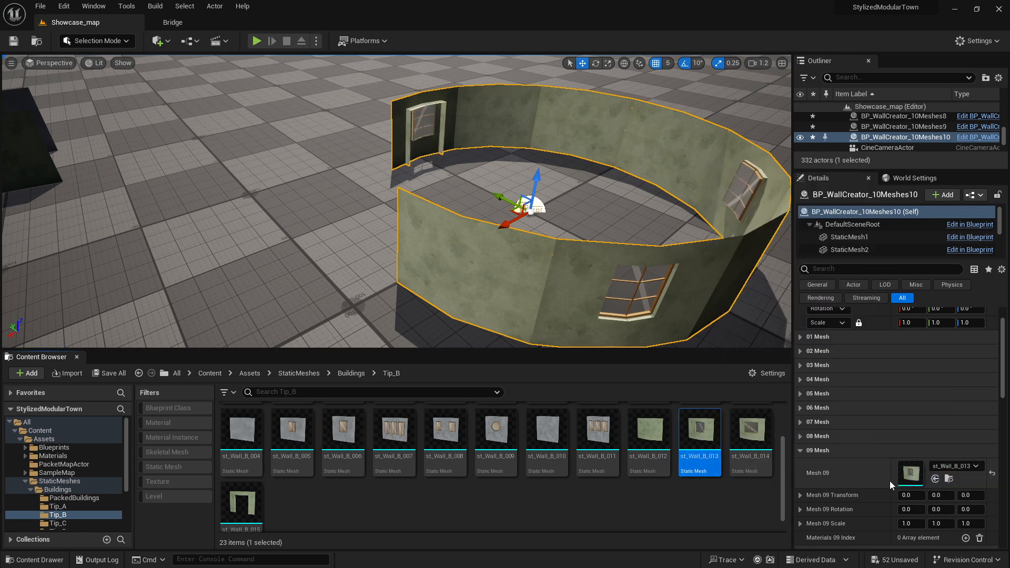
scroll(890, 484, "down", 2)
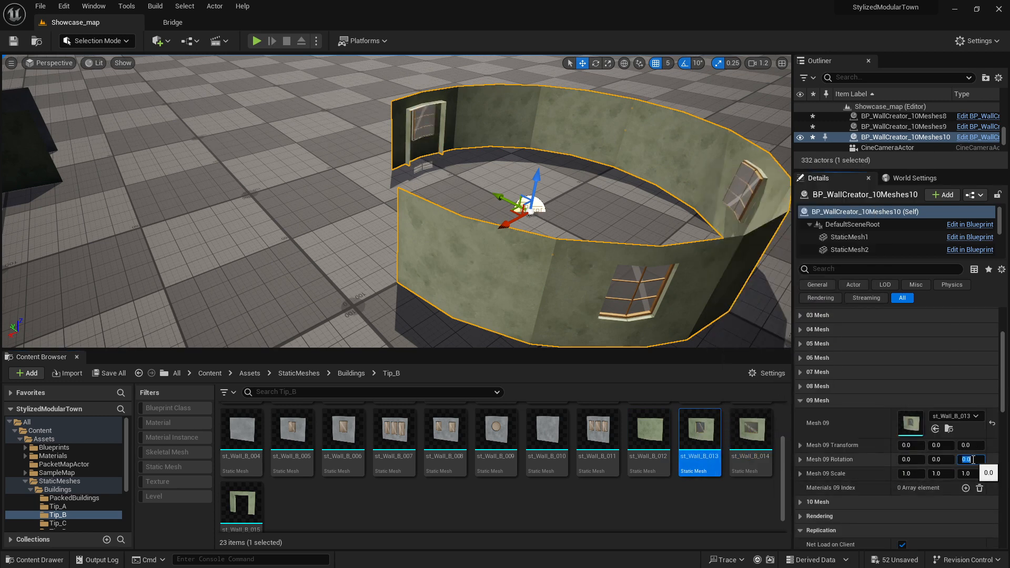
key("Return")
key("a")
right_click_drag(626, 237, 758, 221)
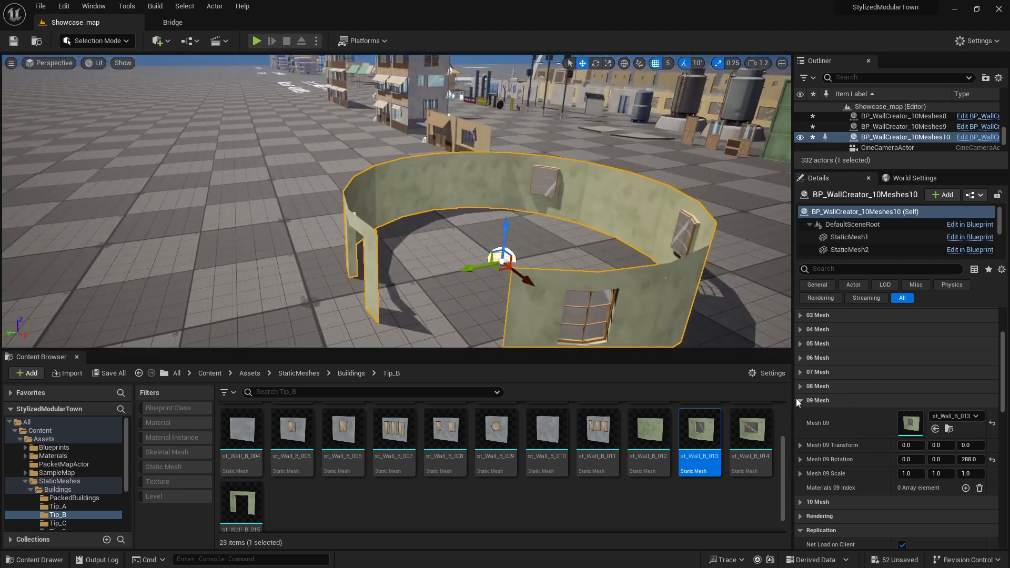
Assign st_Wall_B_012 to Mesh 10 and set its Z rotation to -36 to close the ring
left_click(801, 400)
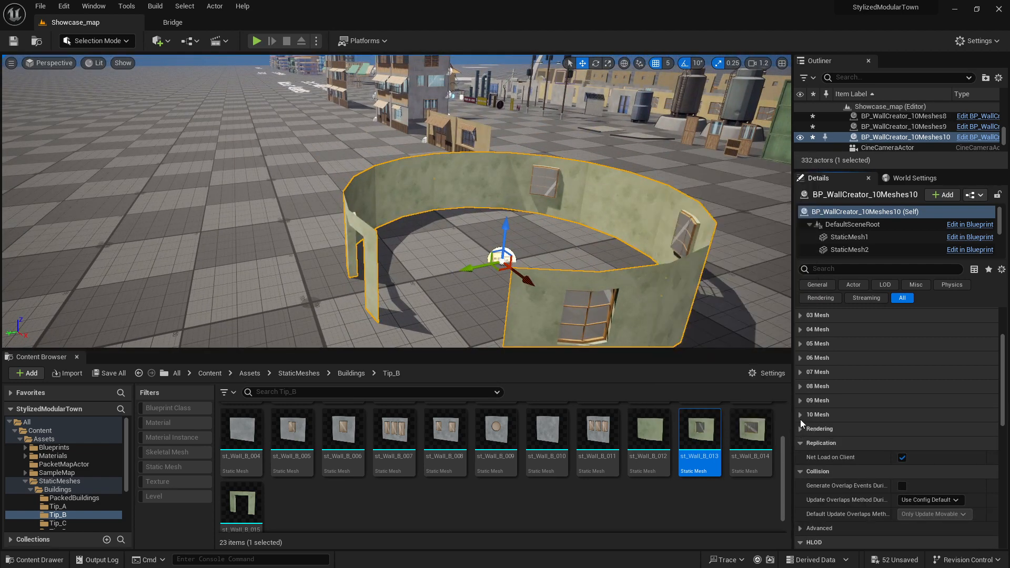
left_click(800, 416)
left_click(661, 430)
left_click(935, 443)
left_click(976, 474)
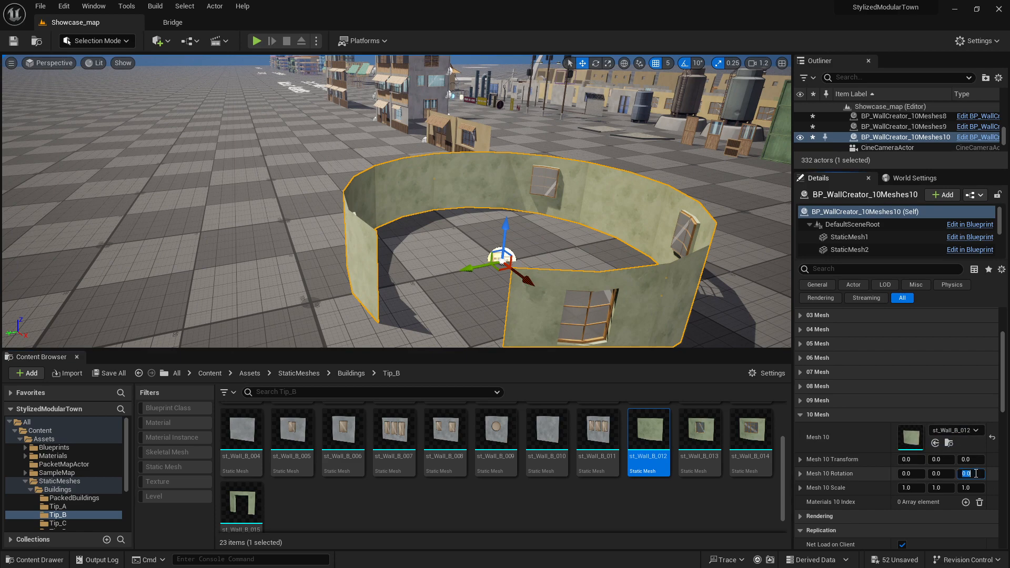
type("-36")
key("Return")
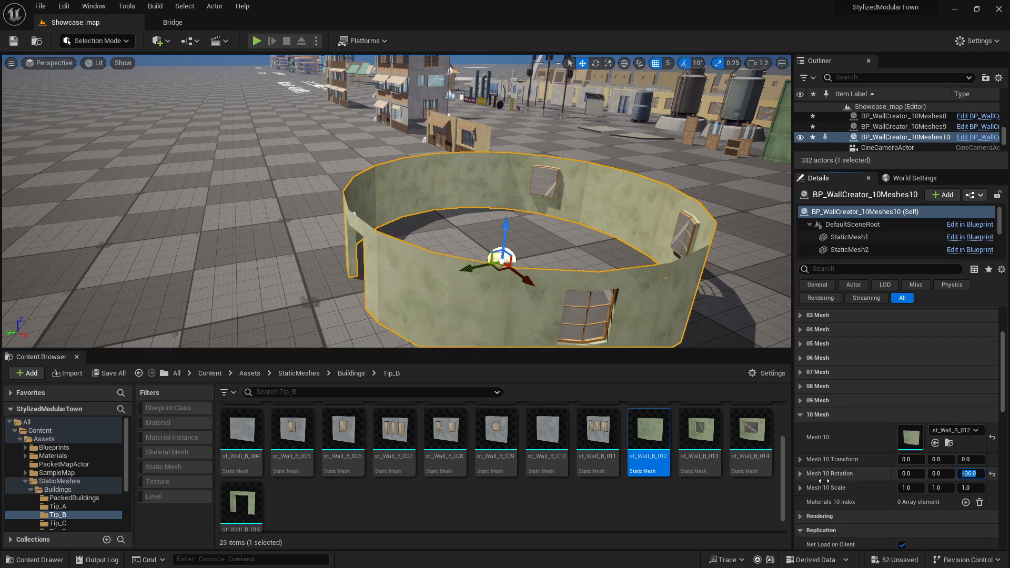
Examine the round wall from the doorway side and from above to check that the segments join up
right_click_drag(594, 263, 758, 239)
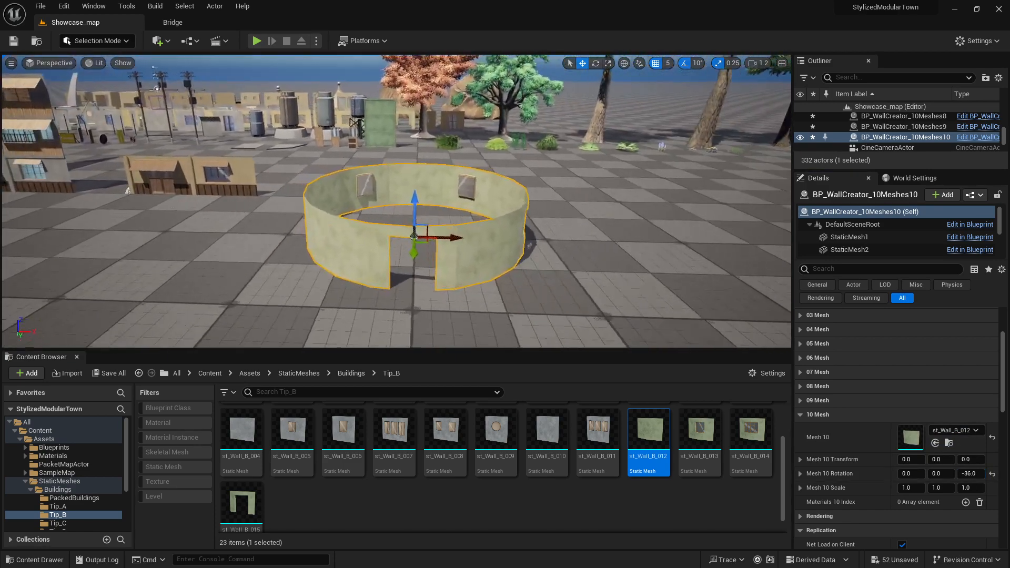
key("w")
right_click_drag(388, 216, 423, 231)
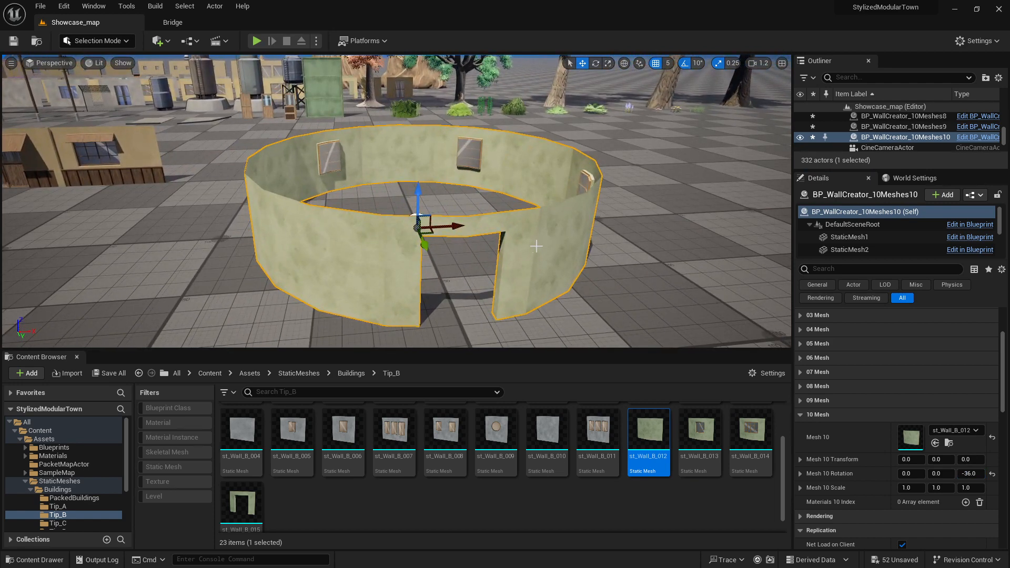
key("w")
right_click_drag(584, 240, 571, 266)
key("e")
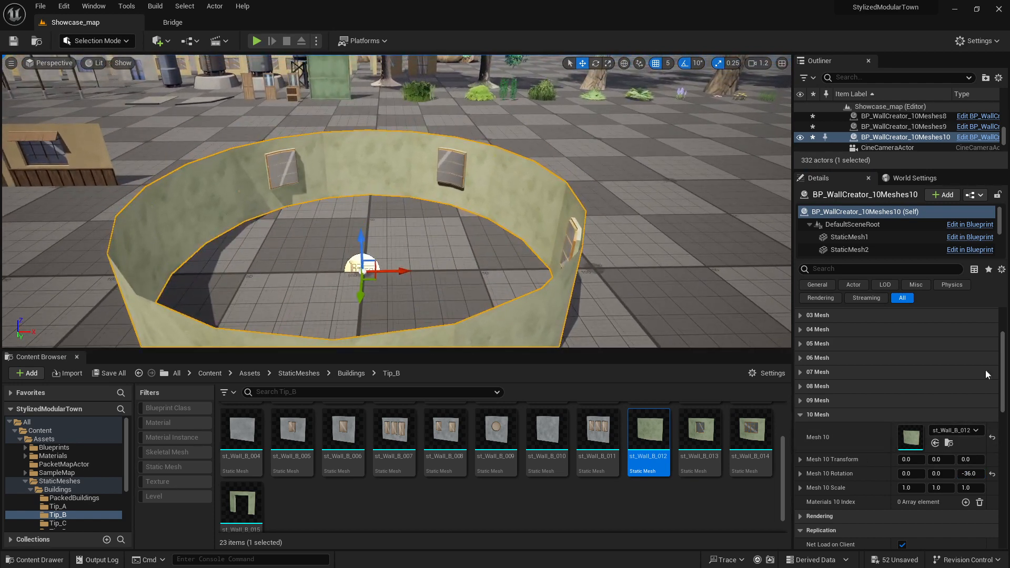
scroll(1005, 352, "up", 3)
key("f")
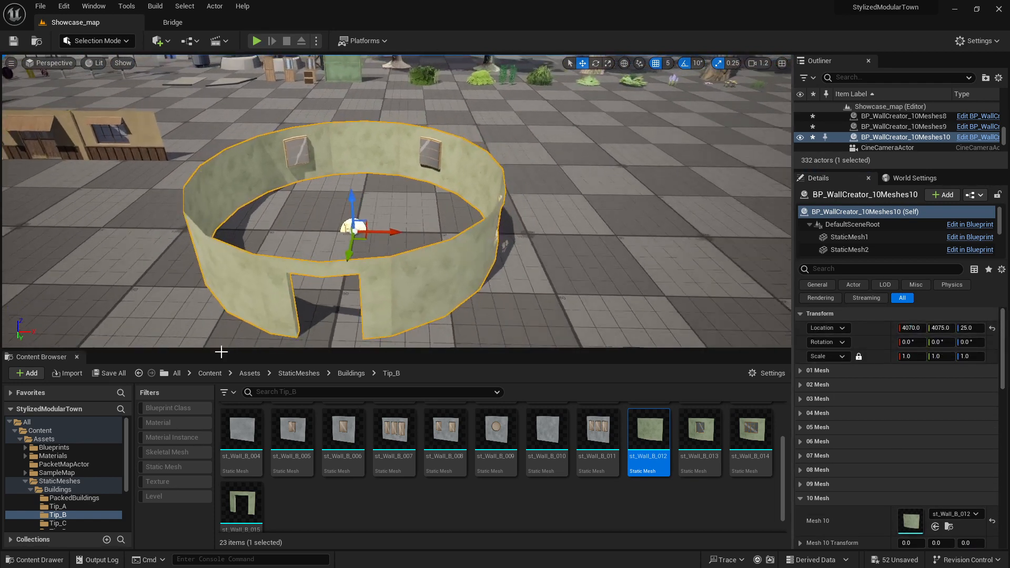
left_click(50, 450)
double_click(240, 421)
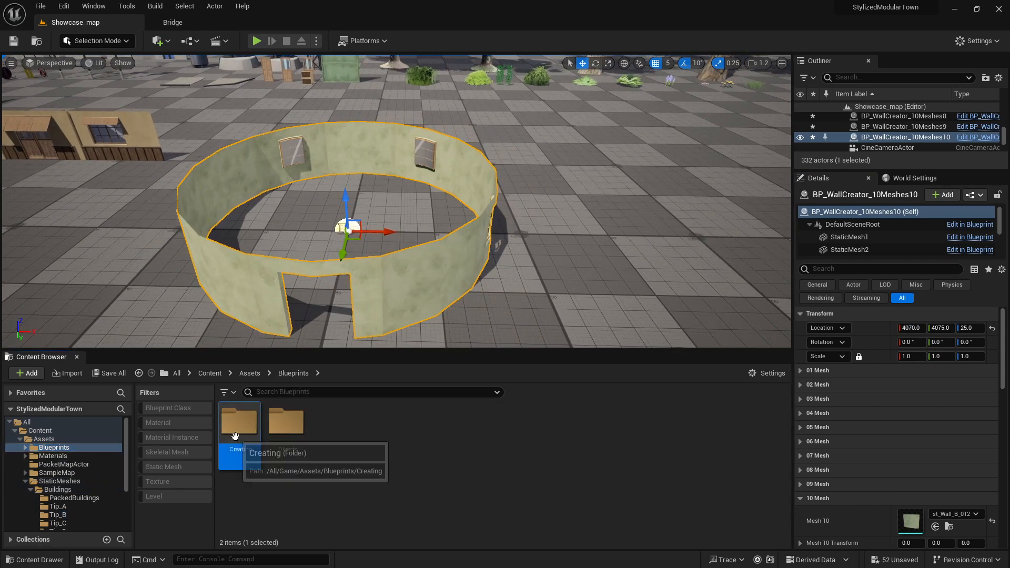
left_click_drag(334, 423, 643, 233)
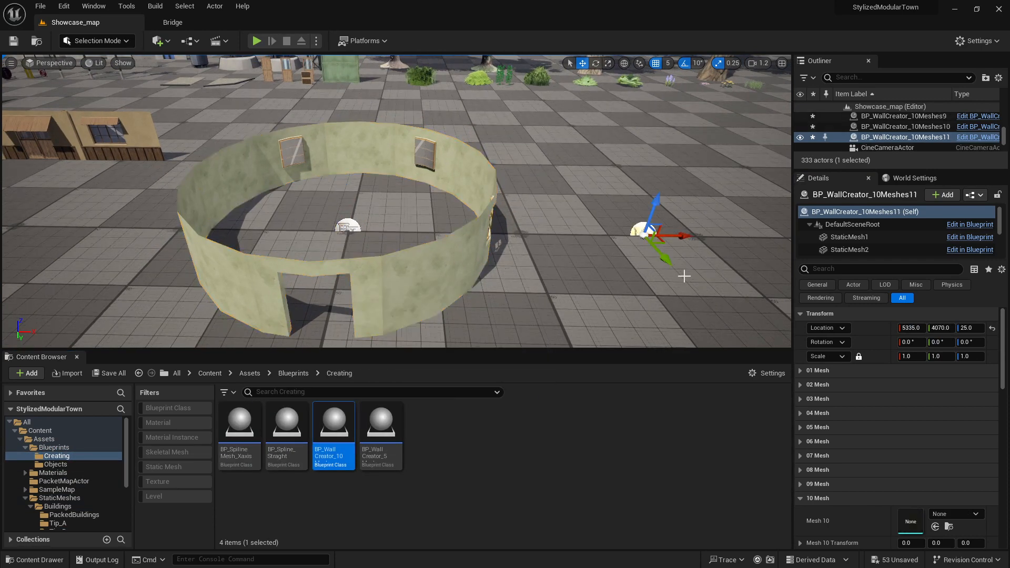
scroll(55, 461, "down", 4)
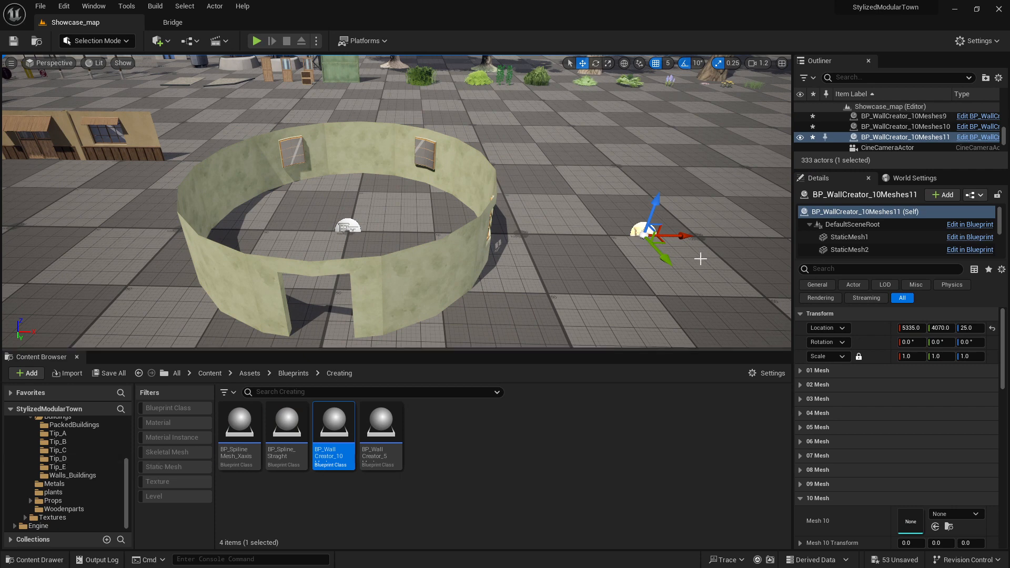
key("Delete")
Select the round wall actor BP_WallCreator_10Meshes10 in the level
left_click(345, 228)
right_click_drag(345, 227, 331, 227)
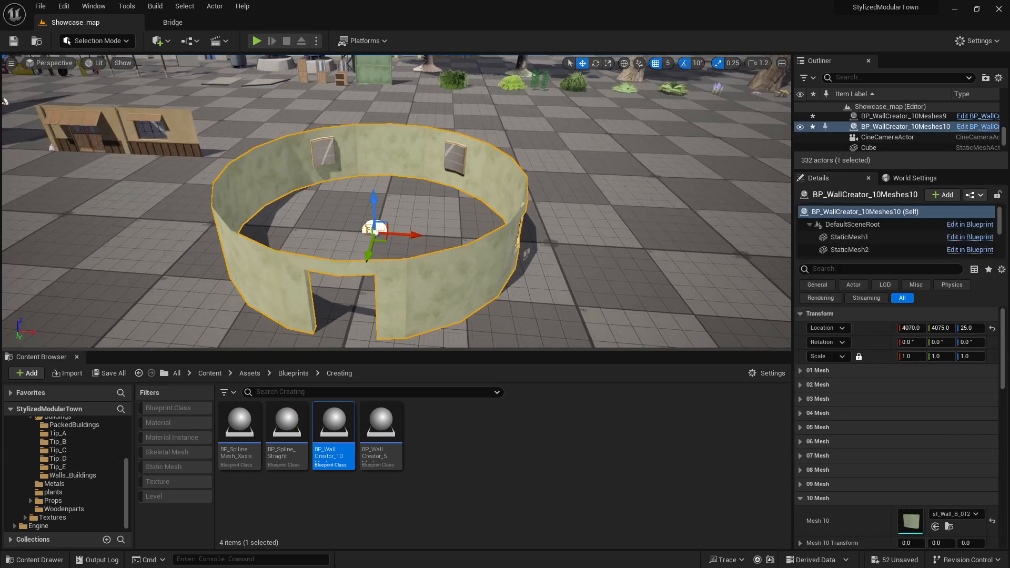
Duplicate the round wall along X to location 5470 and set the copy's Mesh 01 to st_WoodFrame_014
left_click_drag(397, 236, 732, 247, "alt")
right_click_drag(732, 247, 725, 246)
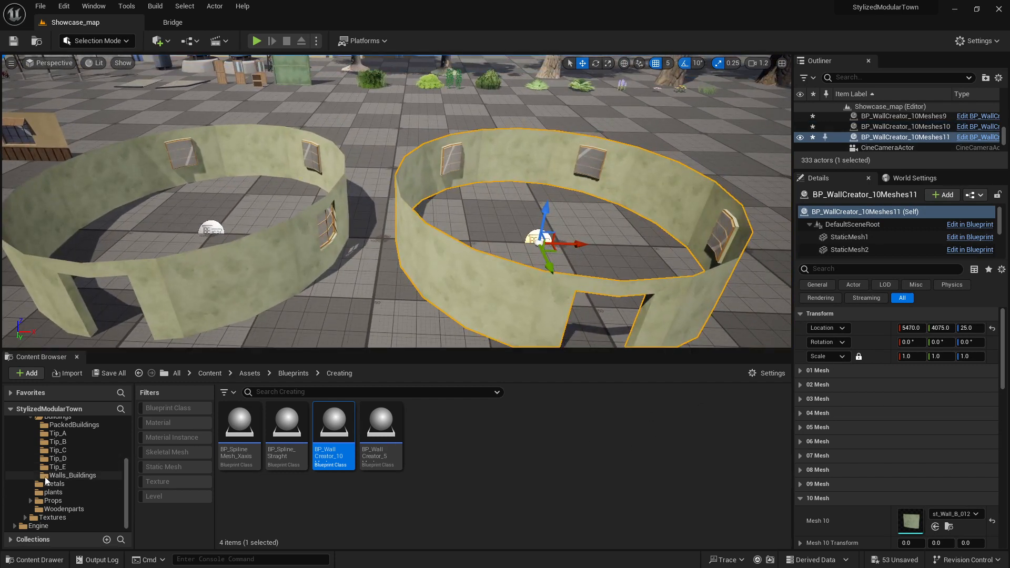
left_click(51, 507)
scroll(729, 462, "down", 2)
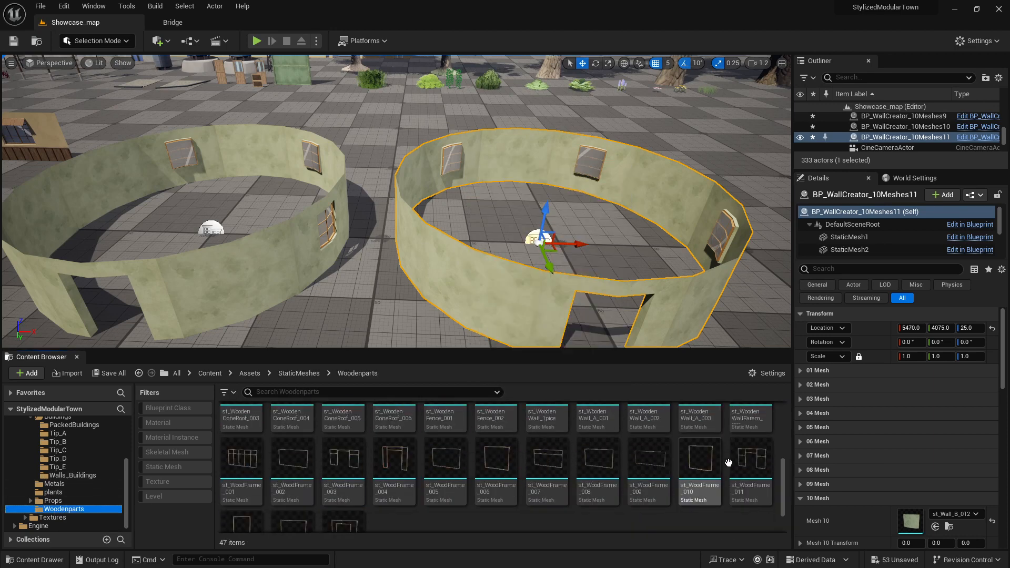
left_click(817, 371)
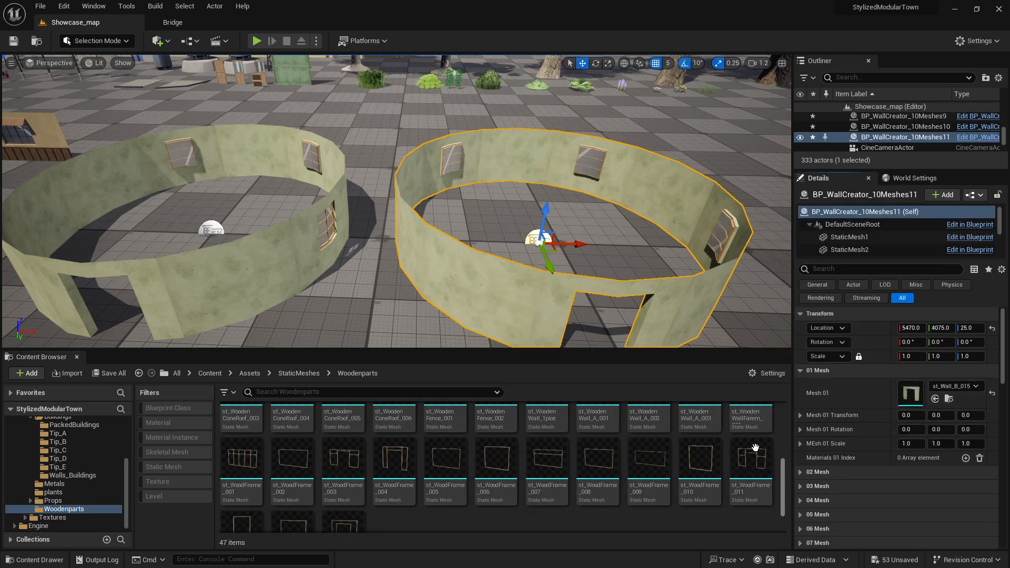
scroll(378, 480, "down", 1)
left_click_drag(343, 482, 913, 398)
left_click(801, 371)
Assign st_WoodFrame_013 to Mesh 02, Mesh 03 and Mesh 04 of the duplicated ring
left_click(799, 385)
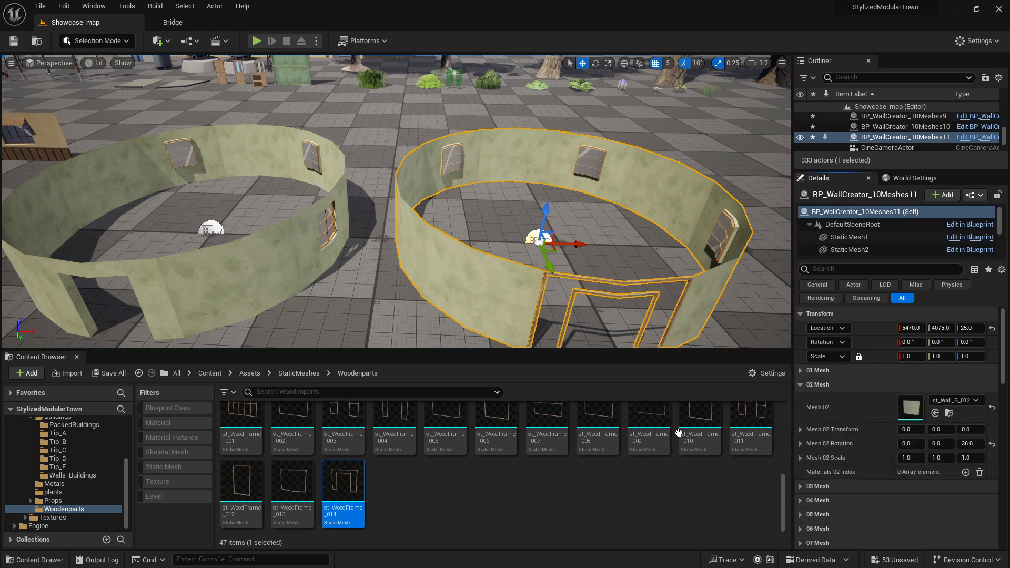
left_click_drag(293, 481, 927, 414)
left_click(800, 385)
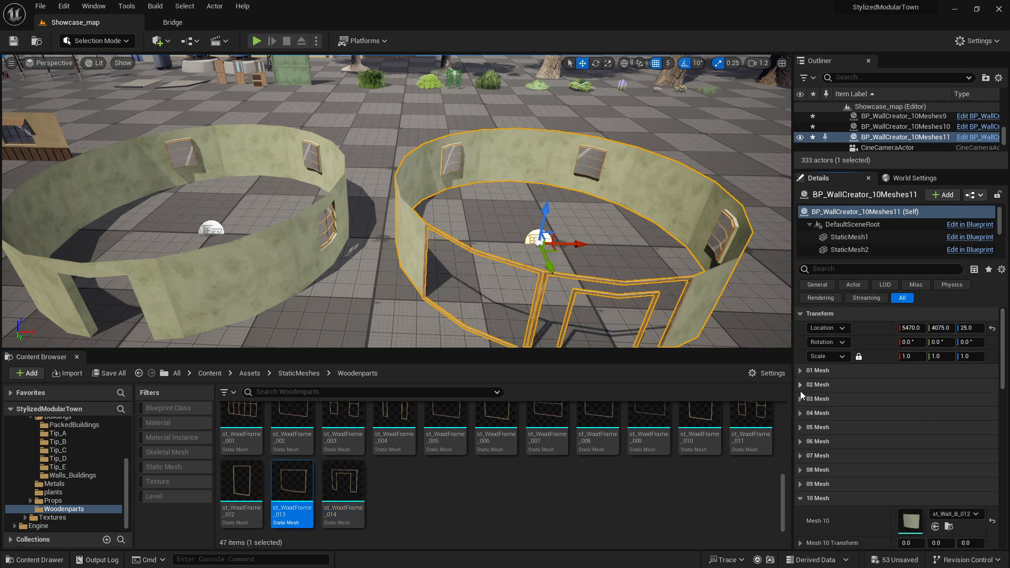
left_click(800, 399)
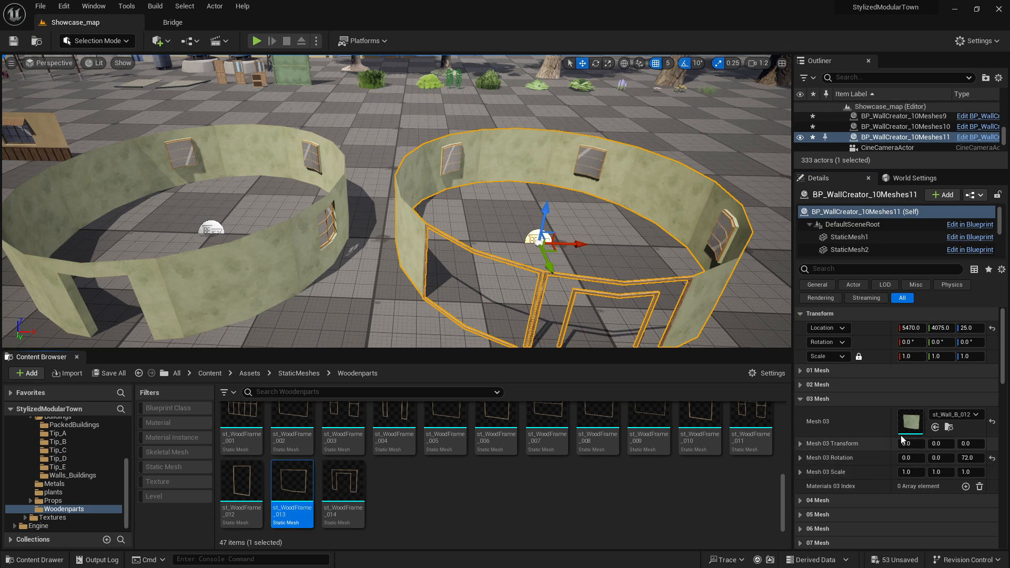
left_click(936, 427)
left_click(801, 399)
left_click(801, 413)
left_click(936, 442)
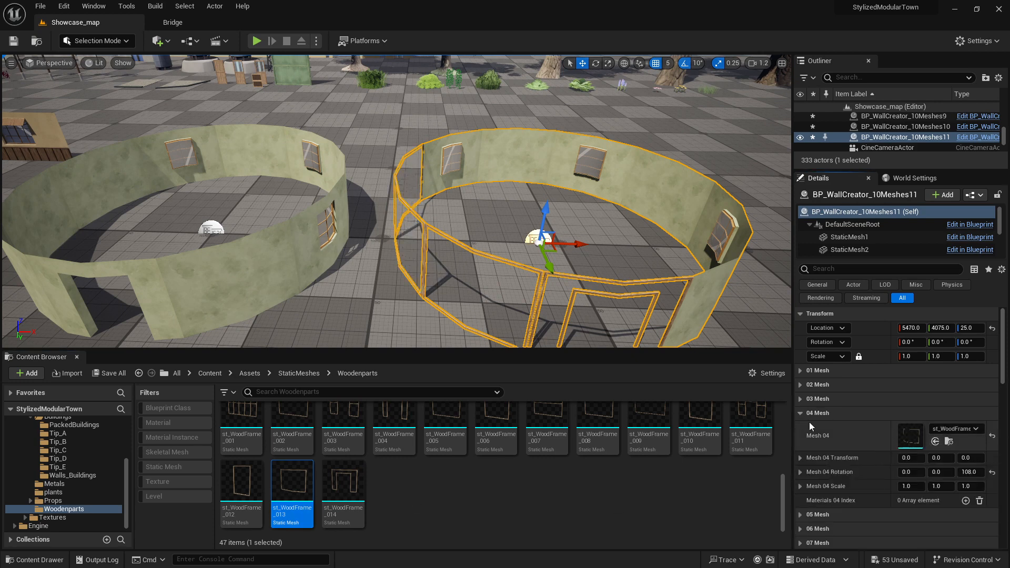
left_click(801, 413)
Assign st_WoodFrame_013 to Mesh 05, Mesh 06 and Mesh 07 of the duplicated ring
left_click(800, 427)
left_click(936, 456)
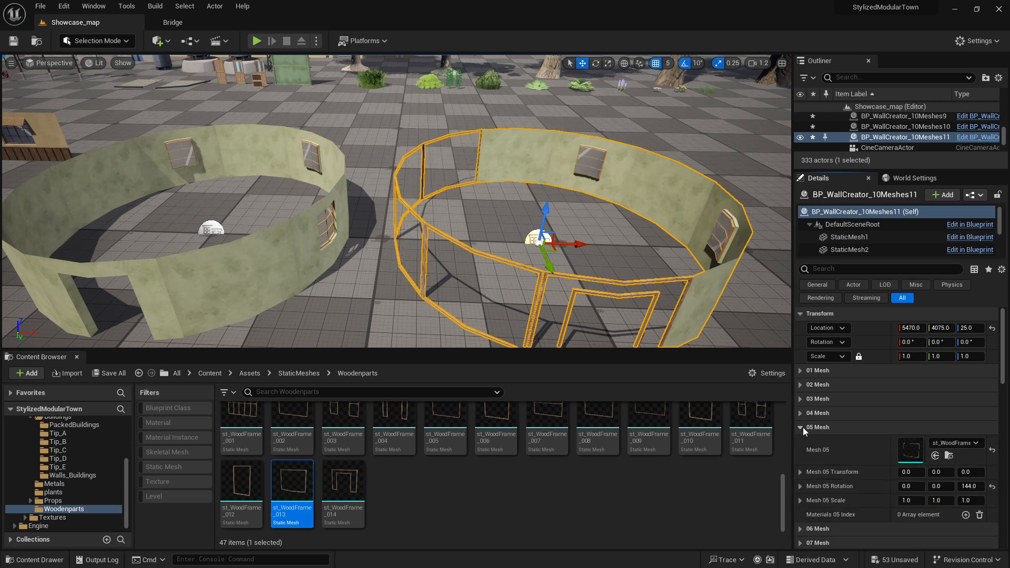
left_click(800, 427)
left_click(801, 442)
left_click(936, 471)
left_click(801, 442)
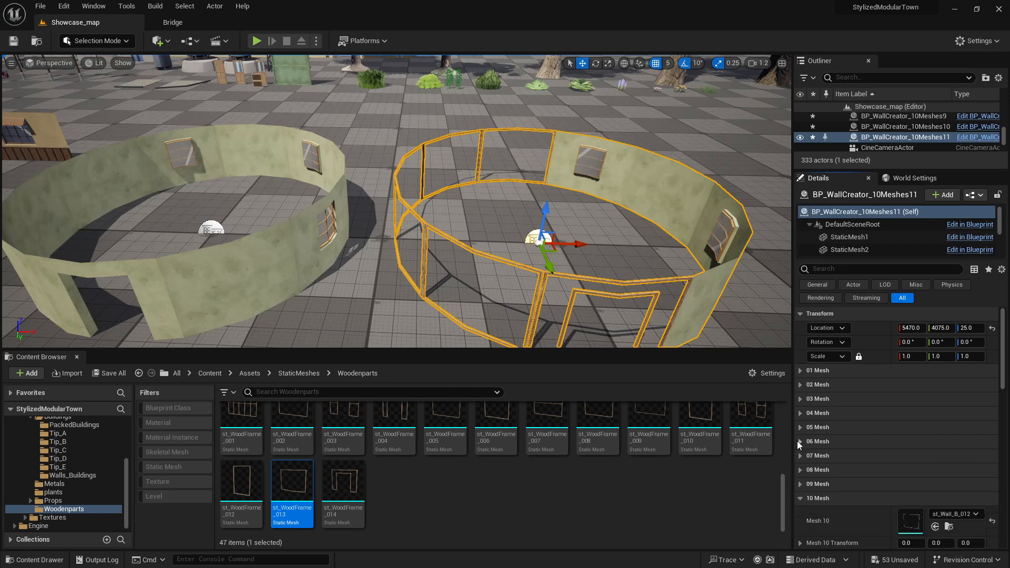
left_click(800, 456)
left_click(935, 484)
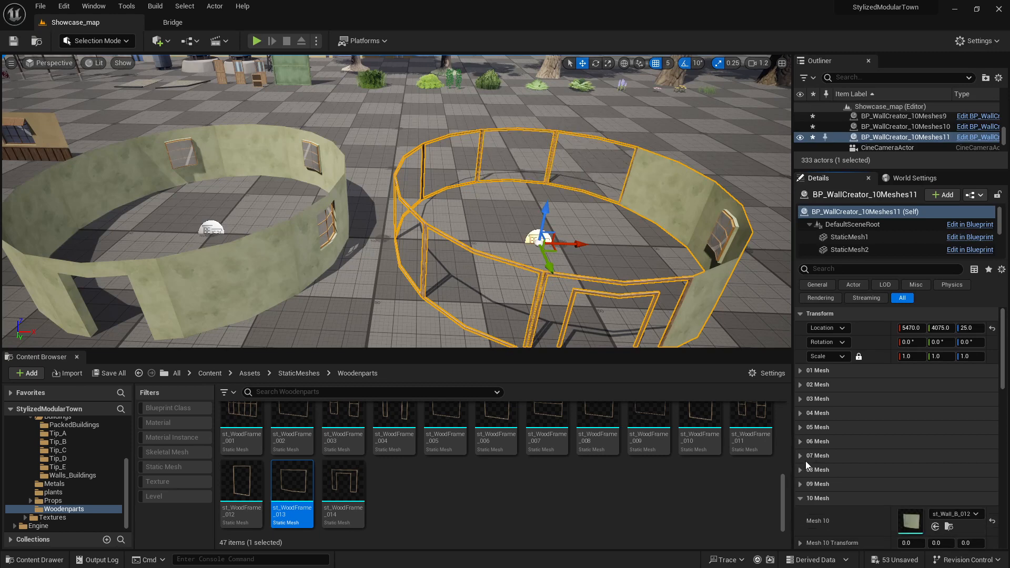
left_click(807, 458)
Assign st_WoodFrame_013 to Mesh 08, Mesh 09 and Mesh 10 to complete the timber frame ring
scroll(804, 448, "down", 2)
left_click(801, 436)
left_click(935, 464)
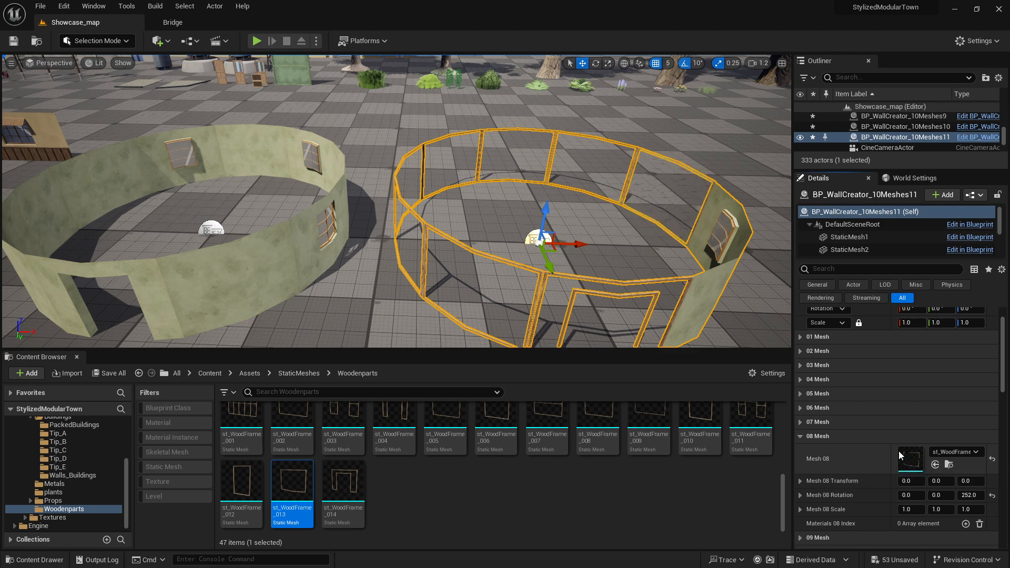
left_click(800, 436)
left_click(801, 451)
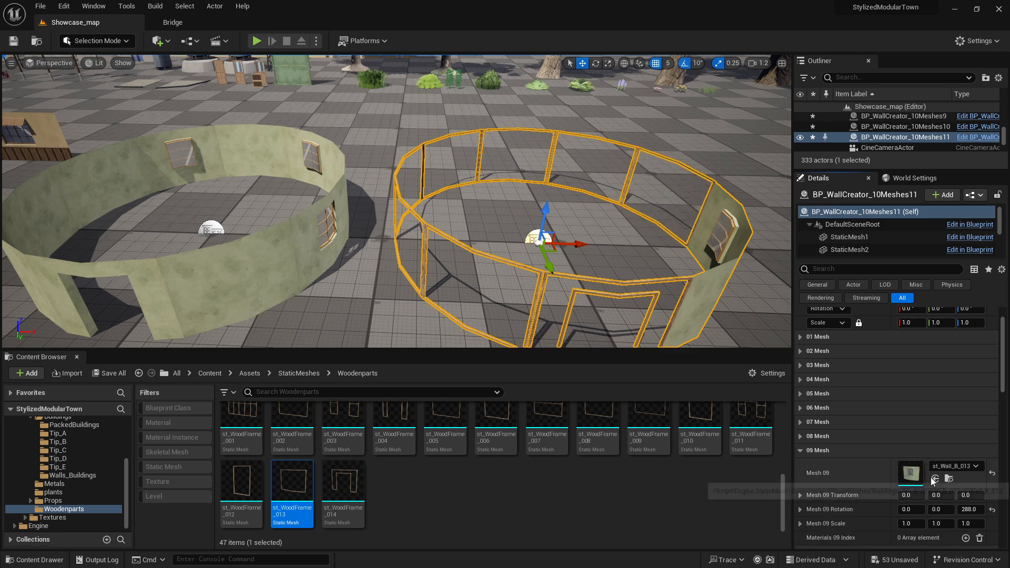
left_click(936, 478)
left_click(800, 451)
left_click(800, 465)
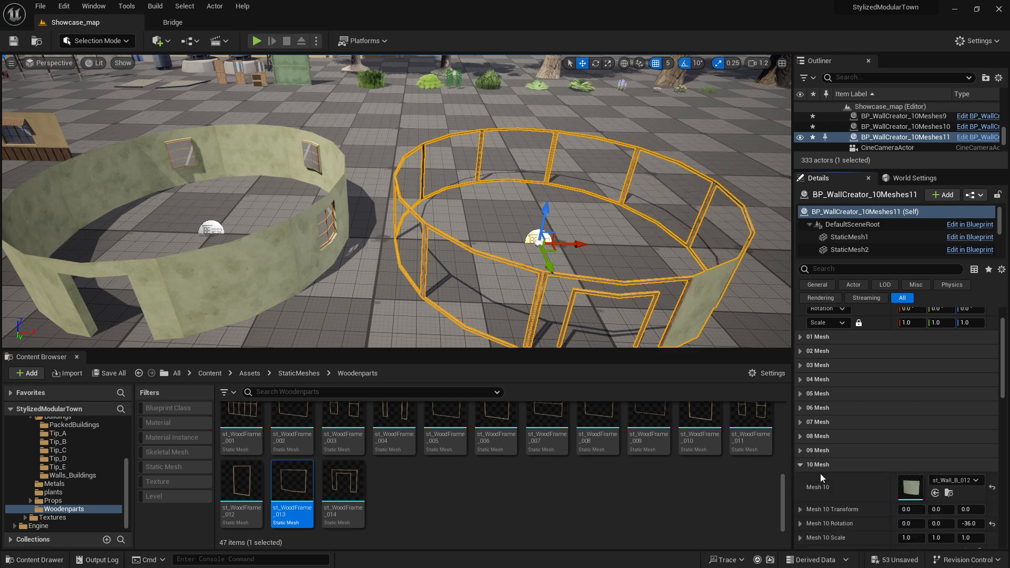
left_click(936, 493)
Copy the round wall's location and paste it onto the timber frame ring so both actors coincide
scroll(334, 239, "down", 3)
left_click(335, 238)
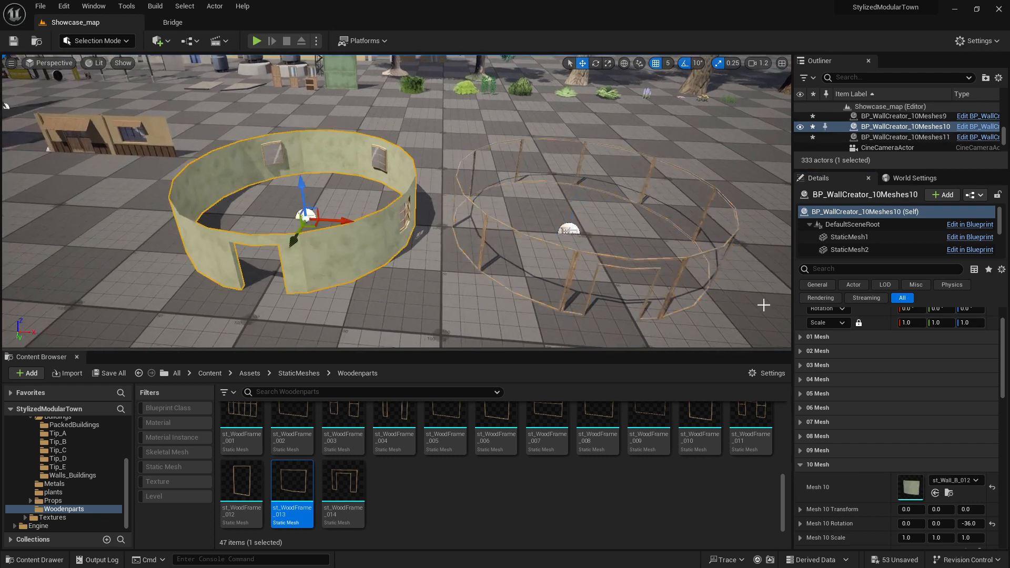
right_click(882, 330)
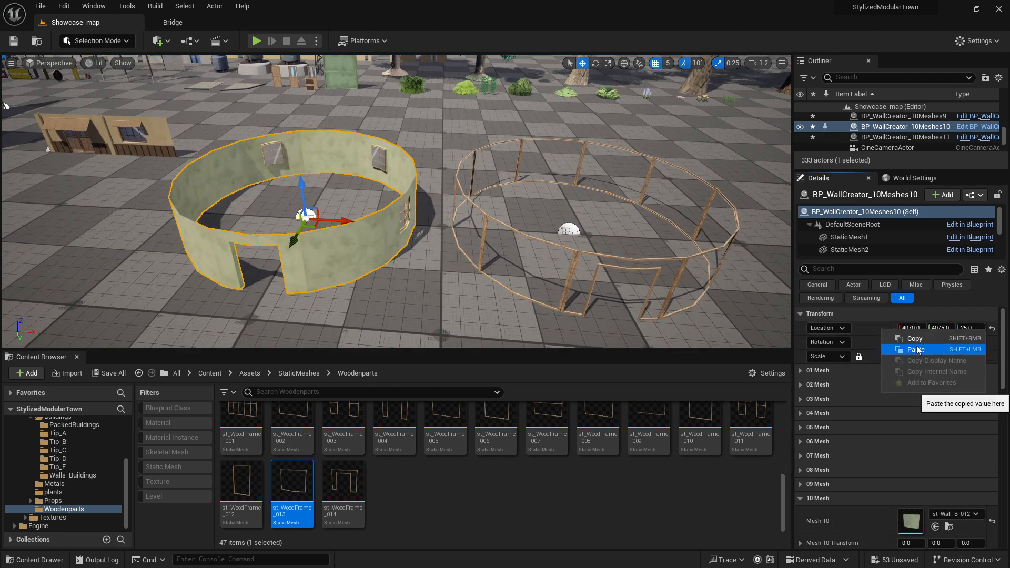
left_click(916, 342)
left_click(573, 234)
left_click(866, 328, "shift")
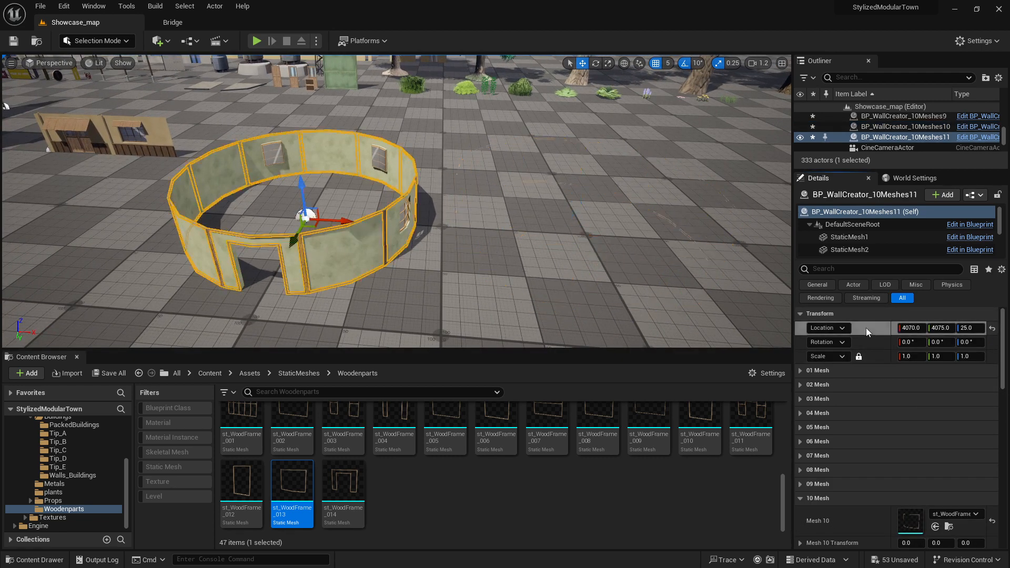
Select the round wall together with its timber frame and duplicate both upward to Z 325 as a second floor
right_click_drag(413, 255, 438, 262)
left_click(416, 258)
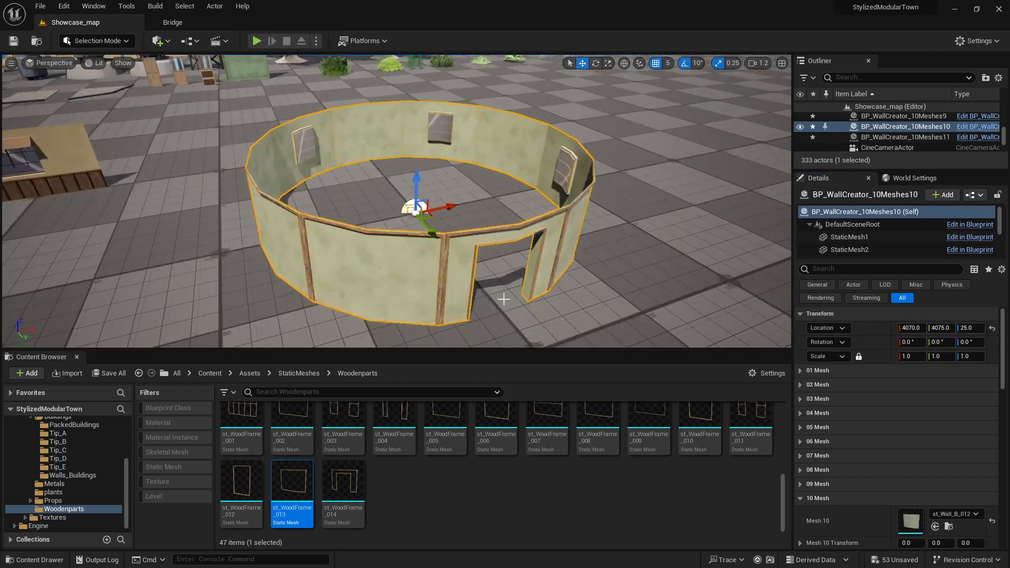
key("Escape")
left_click(445, 277)
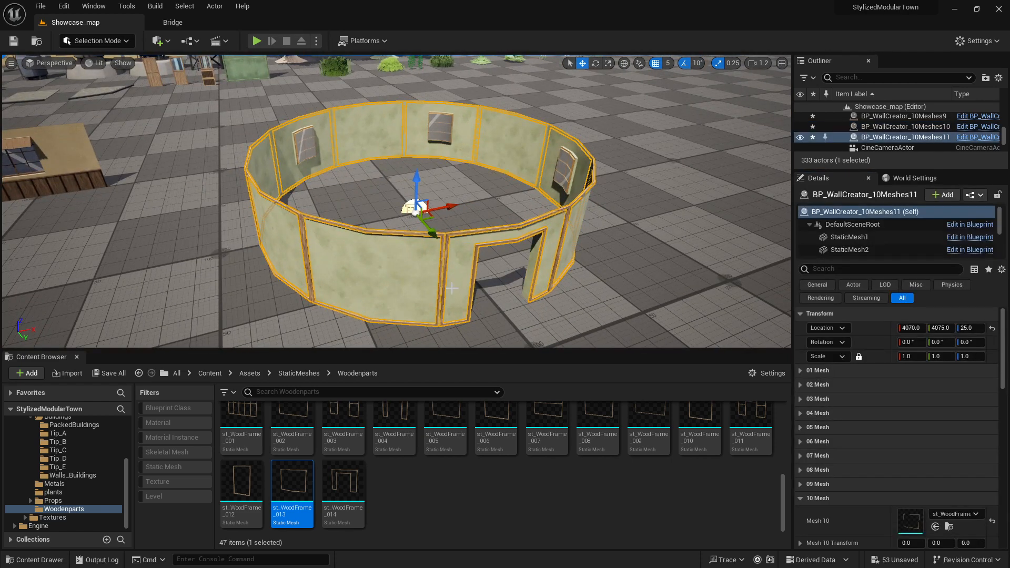
left_click(469, 260, "ctrl")
left_click(427, 251)
left_click(444, 248)
left_click(427, 250, "ctrl")
left_click_drag(416, 189, 415, 115, "alt")
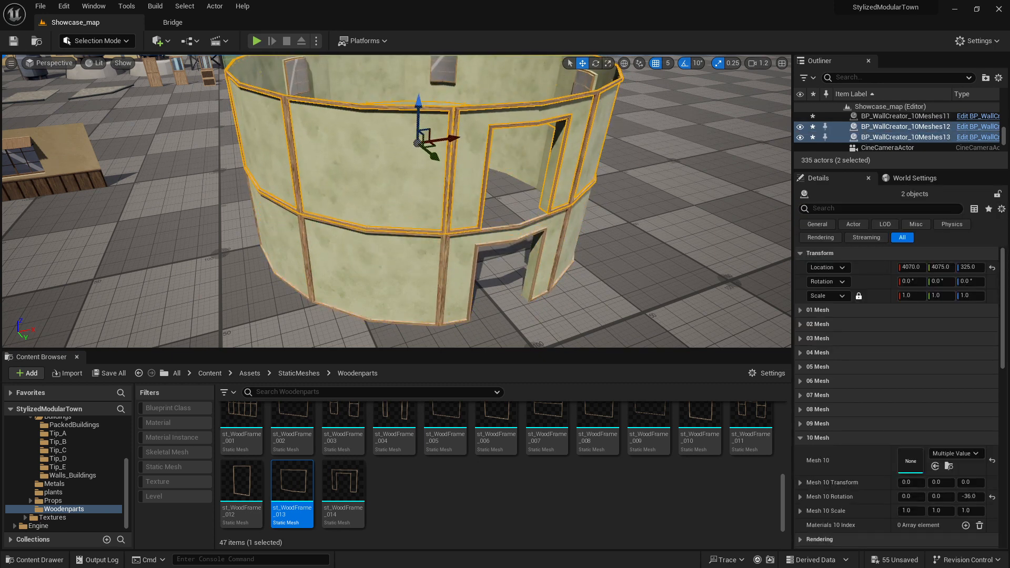
Replace the door frame in Mesh 01 of the second-floor timber ring with st_WoodFrame_013
left_click(398, 173)
left_click(801, 370)
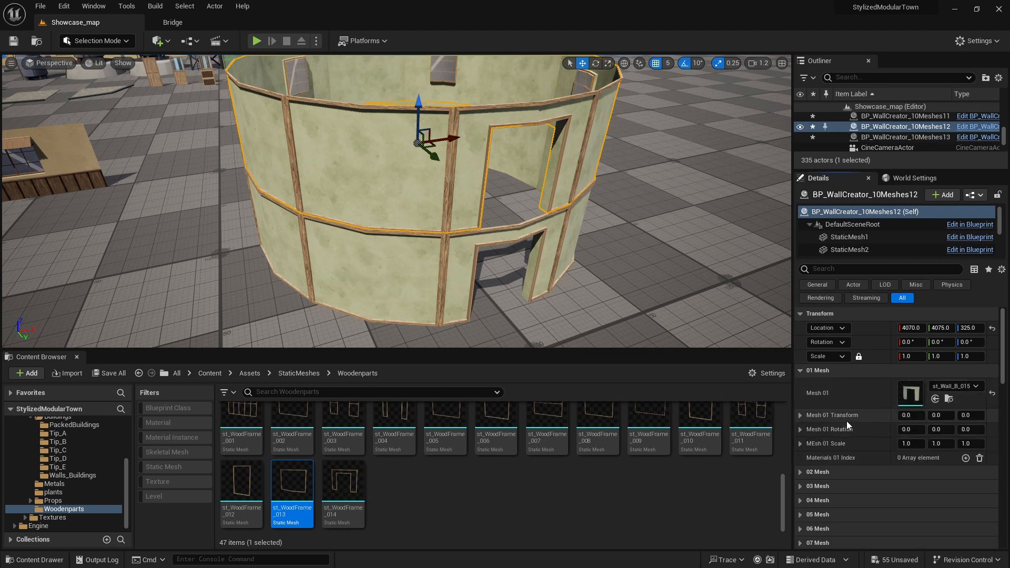
left_click(452, 191)
left_click_drag(282, 487, 907, 398)
left_click(801, 371)
Replace the doorway in Mesh 01 of the second-floor wall with the window wall st_Wall_B_014
left_click(479, 166)
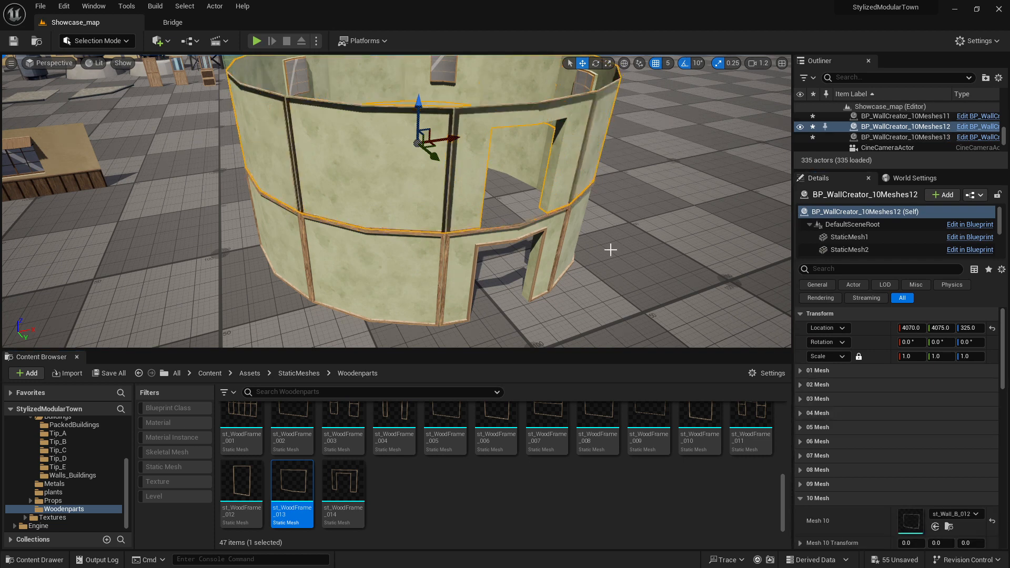
left_click(799, 371)
left_click(950, 399)
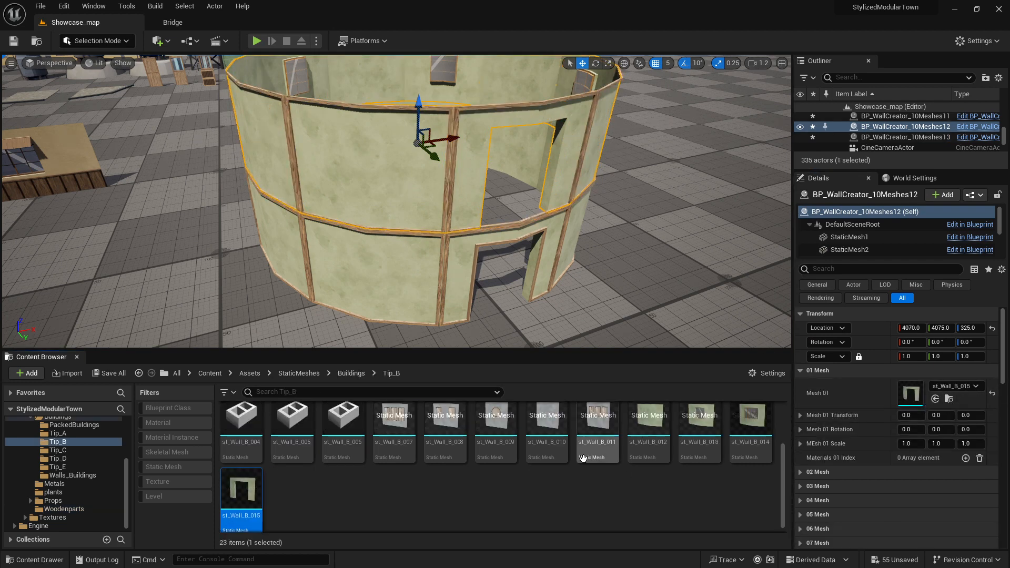
left_click(752, 437)
left_click(936, 399)
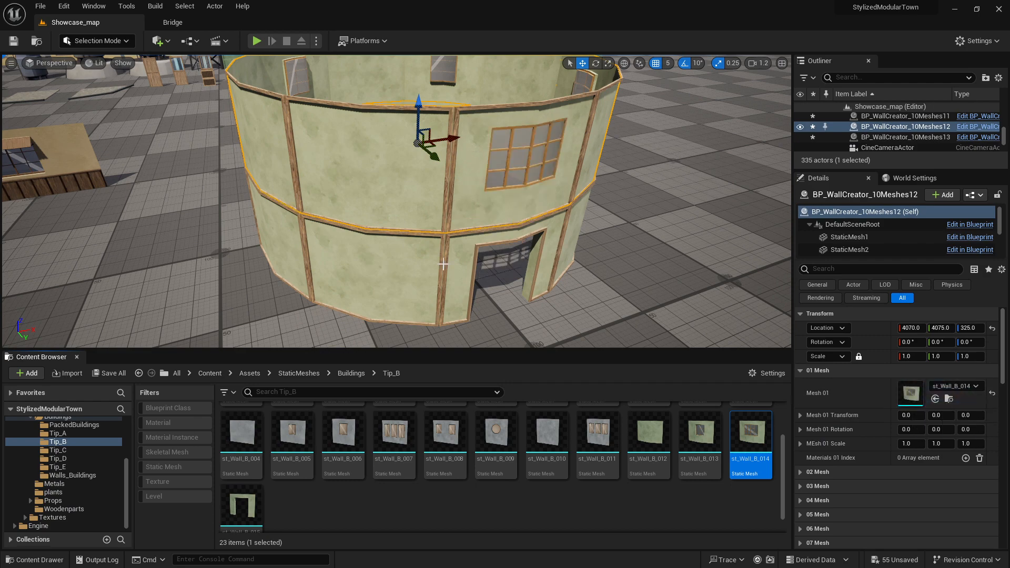
Assign the window wall st_Wall_B_013 to Mesh 02 and Mesh 04 of the second-floor wall
key("f")
left_click(821, 472)
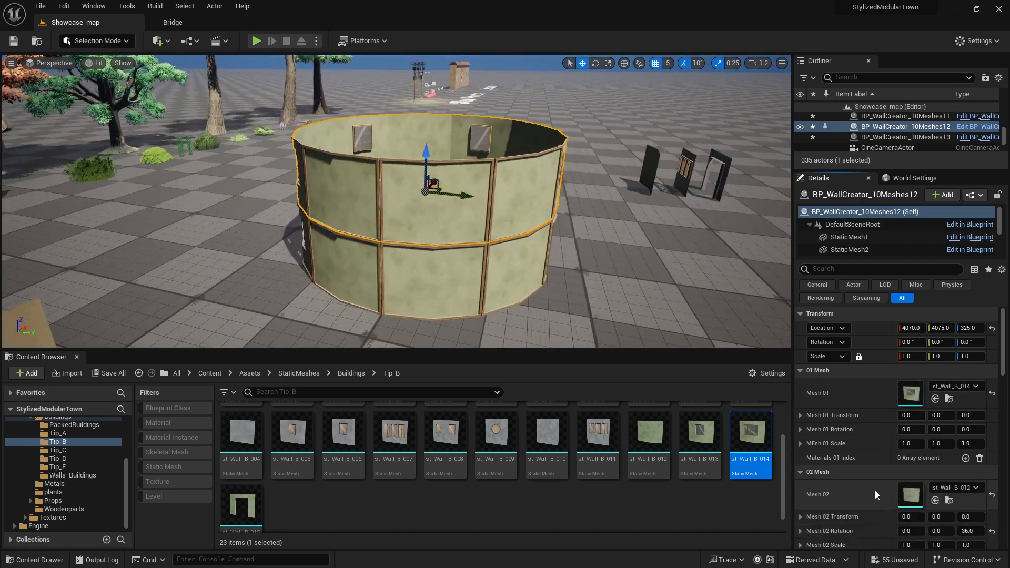
scroll(875, 491, "down", 3)
left_click_drag(700, 433, 912, 411)
scroll(874, 437, "down", 3)
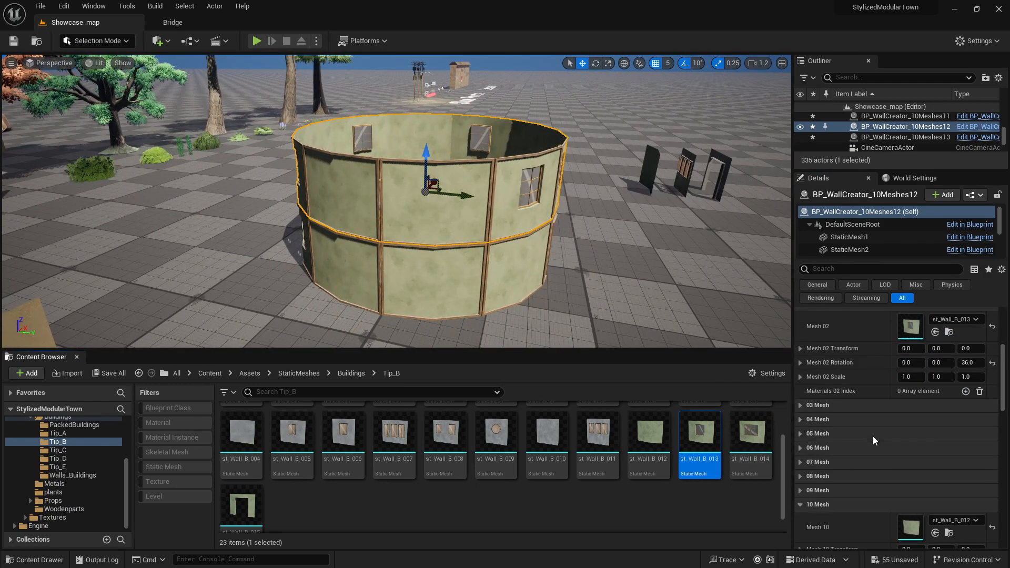
left_click(801, 419)
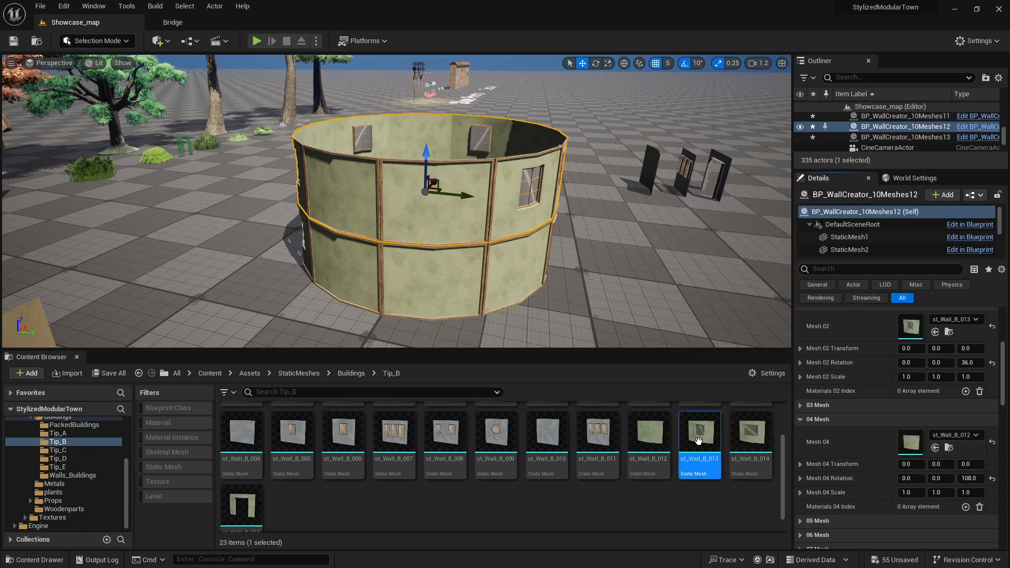
left_click_drag(686, 441, 919, 443)
Select the second-floor wall and its timber frame and duplicate both upward to Z 625 as a third floor
right_click_drag(407, 226, 385, 210)
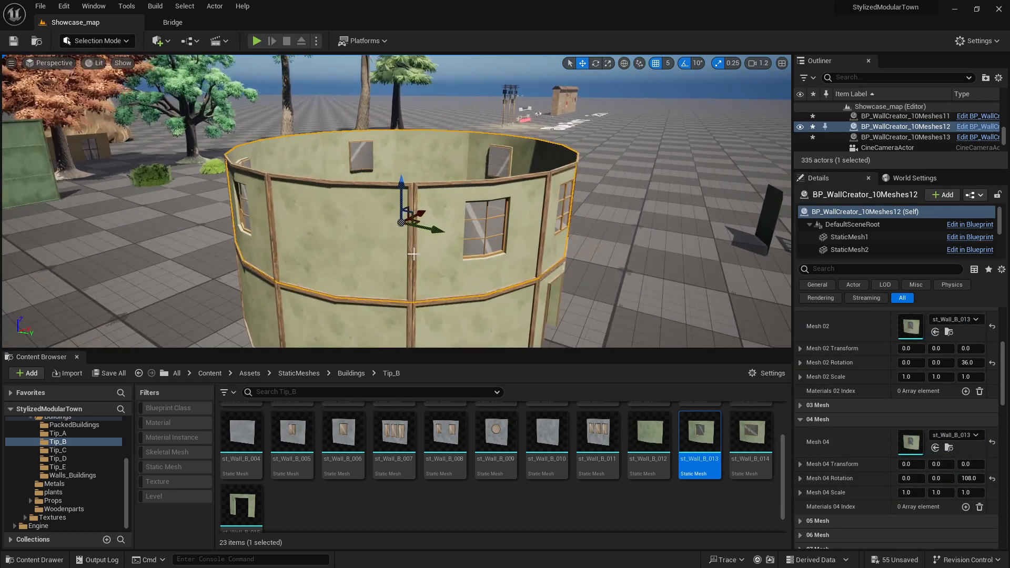
left_click(413, 254)
left_click(414, 232, "ctrl")
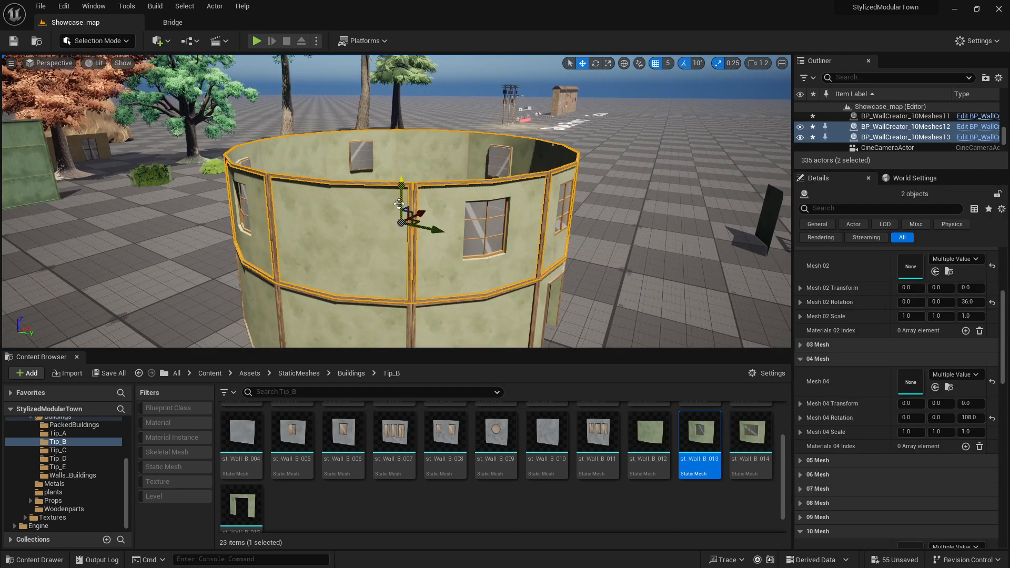
left_click_drag(399, 203, 400, 126, "alt")
Rotate the third-floor wall and frame about -90 degrees around Z to offset the windows from the floor below
right_click_drag(401, 126, 406, 152)
key("e")
right_click_drag(643, 190, 590, 196)
right_click_drag(761, 391, 772, 391)
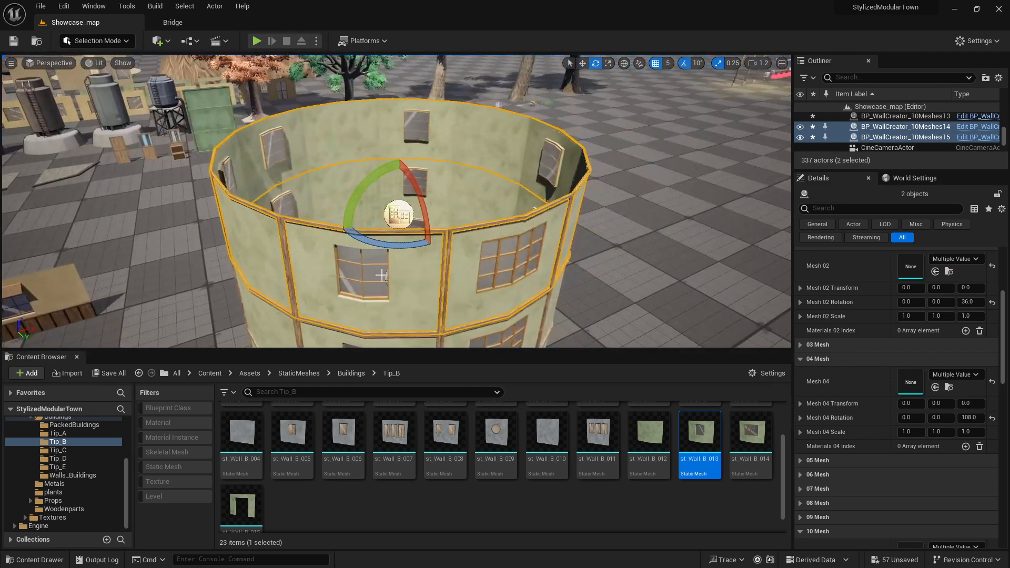
left_click_drag(381, 245, 451, 246)
right_click_drag(451, 246, 229, 371)
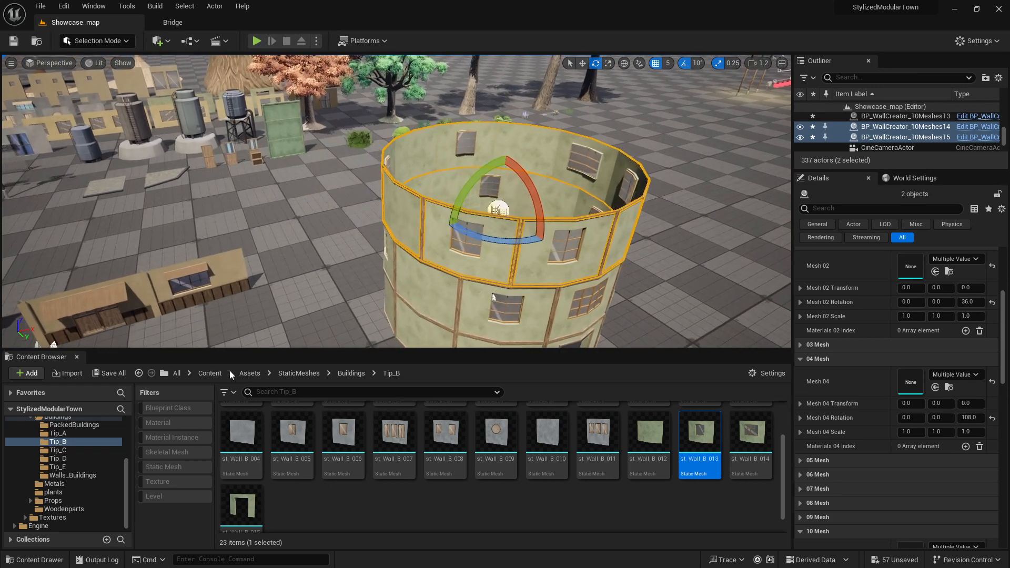
Place the open plank ring cone roof from the Woodenparts folder in the level and paste the tower's copied location onto it
left_click(78, 509)
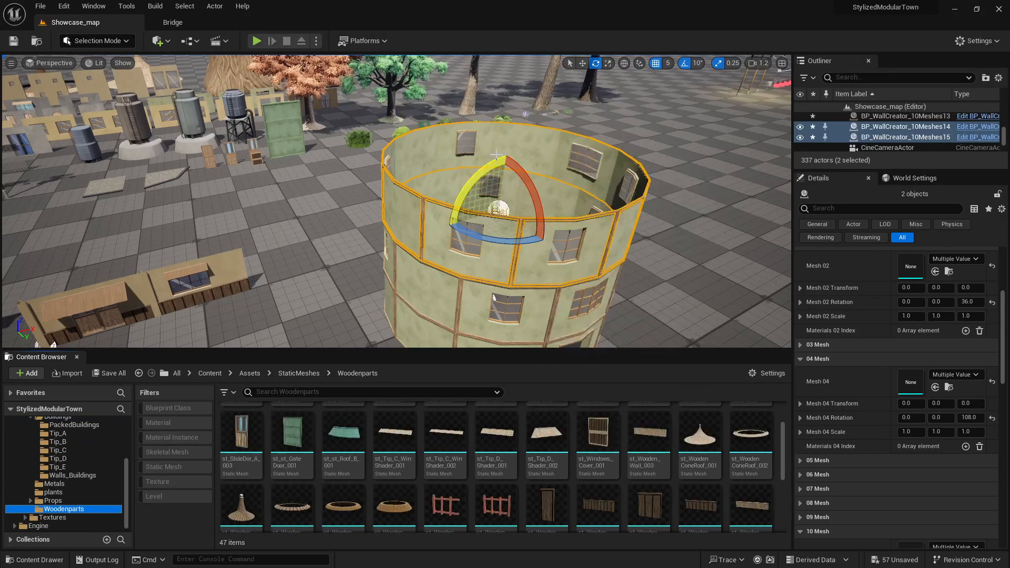
right_click_drag(400, 295, 400, 273)
left_click_drag(292, 506, 529, 230)
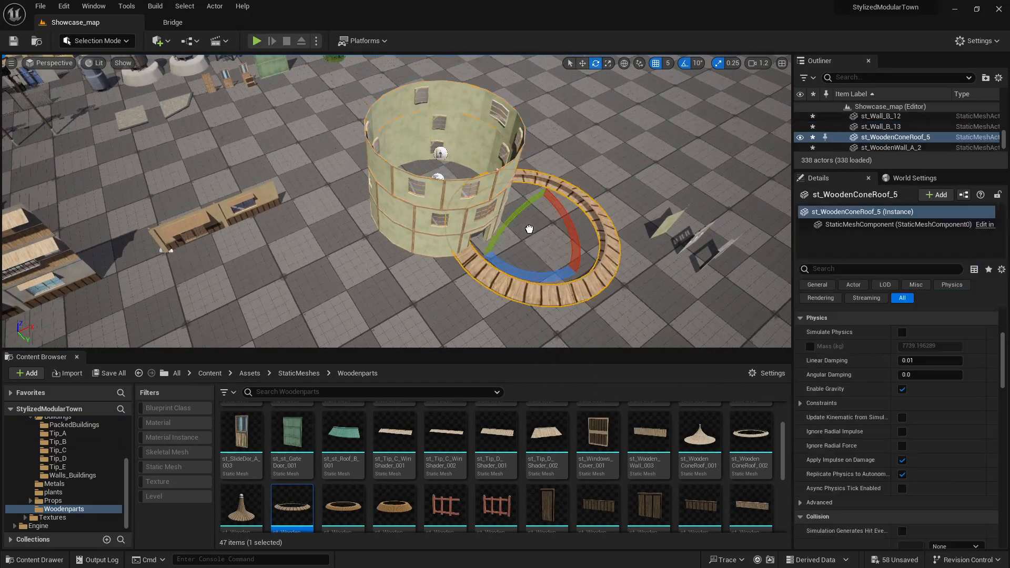
scroll(909, 359, "up", 5)
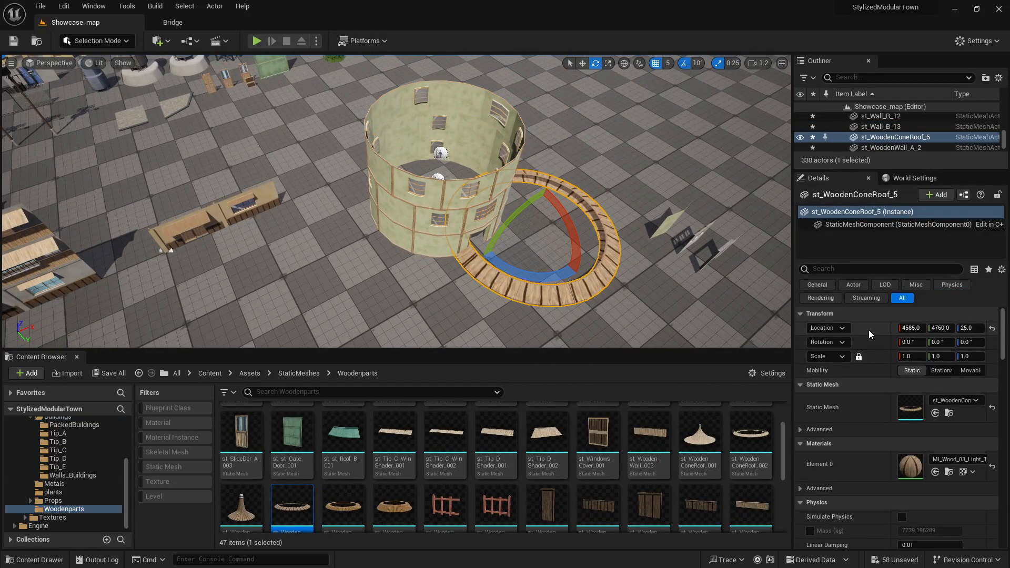
left_click(870, 331, "shift")
Raise the wooden ring roof to Z 940 so it sits on top of the third floor
key("w")
left_click_drag(438, 180, 445, 91)
right_click_drag(445, 91, 443, 63)
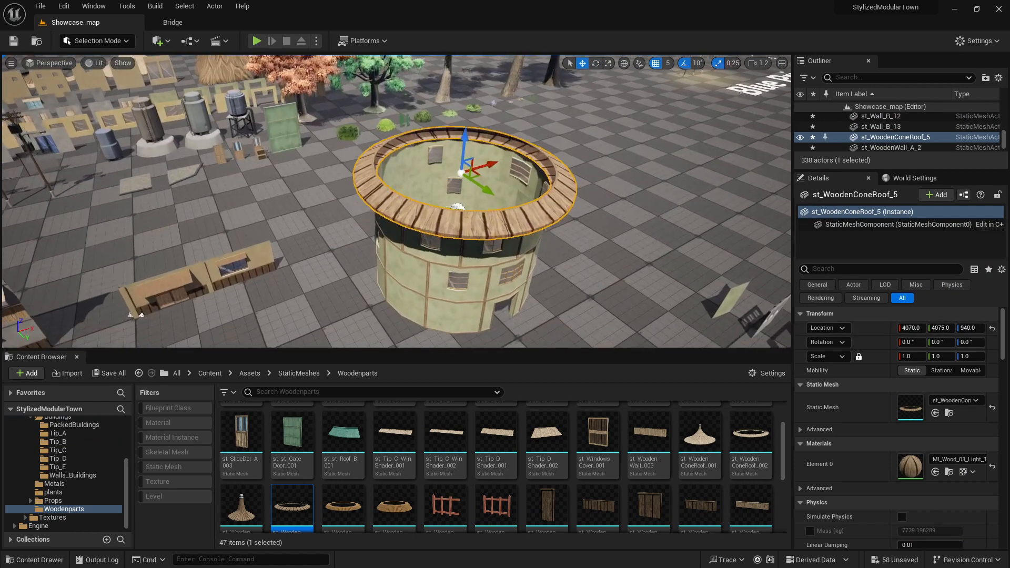
Duplicate the third-floor wall and its timber frame upward to Z 1020 and rotate the copies around Z to offset the windows
right_click_drag(478, 287, 478, 279)
left_click(464, 278)
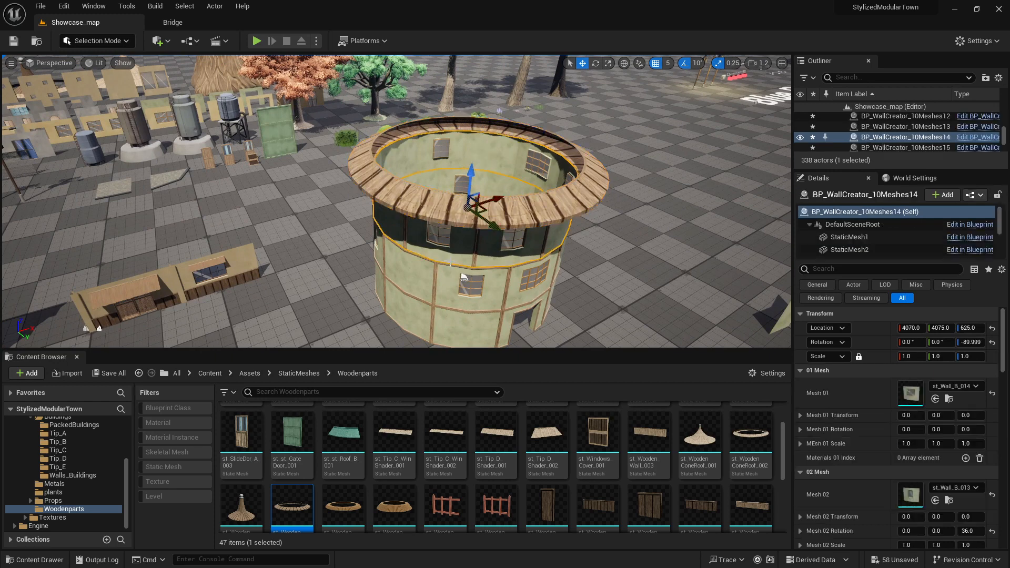
left_click(480, 257, "ctrl")
left_click_drag(472, 188, 473, 126, "alt")
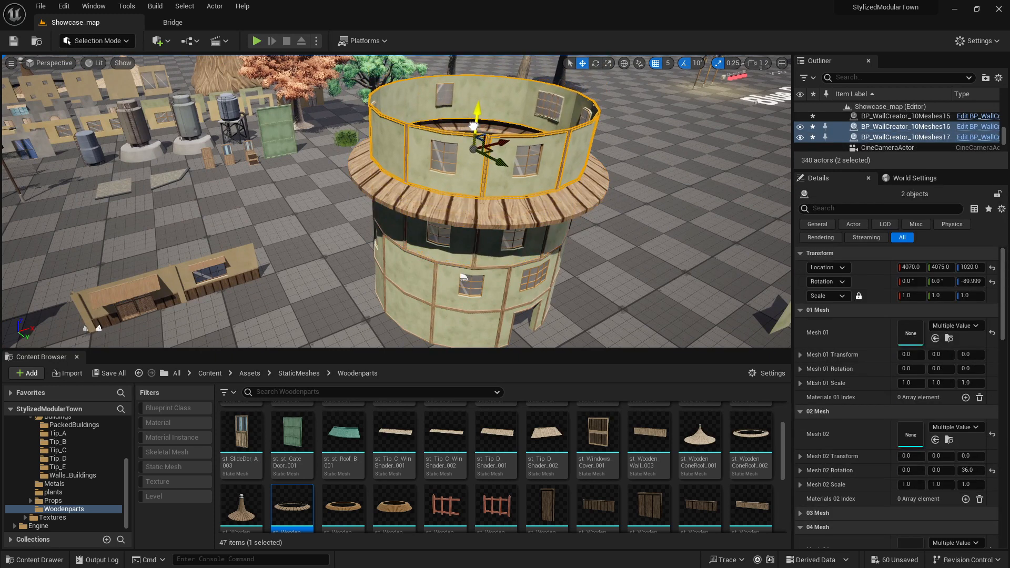
key("e")
left_click_drag(478, 173, 432, 168)
Place the pointed wooden cone roof from the Woodenparts folder, paste the tower's copied location onto it and raise it to Z 1300
left_click_drag(222, 519, 691, 270)
left_click(879, 330, "shift")
key("w")
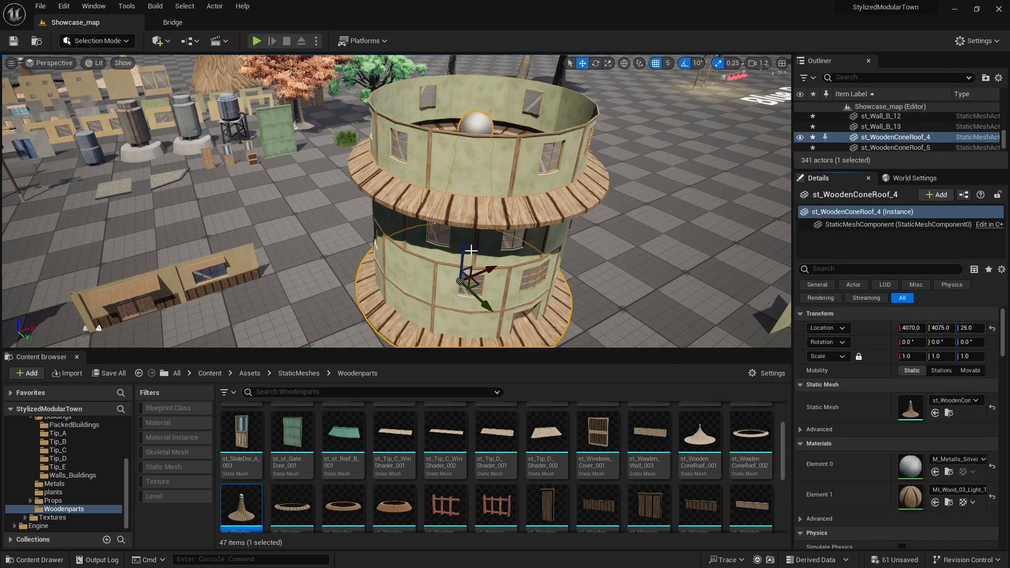
left_click_drag(459, 261, 471, 72)
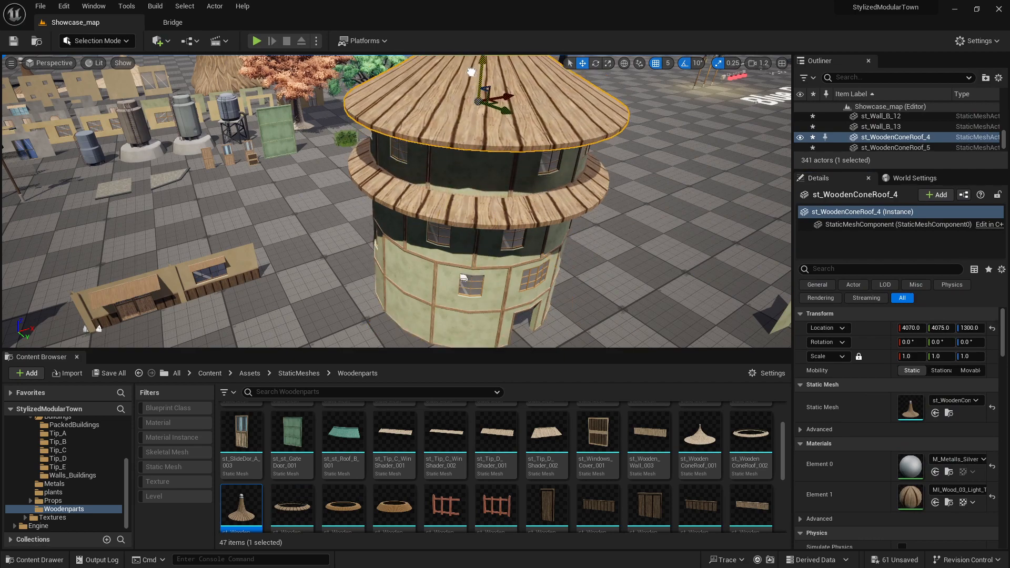
Examine the finished tower from several sides and inspect the ground-floor wall's st_Wall_B_015 mesh and its material slots
right_click_drag(533, 206, 459, 157)
key("s")
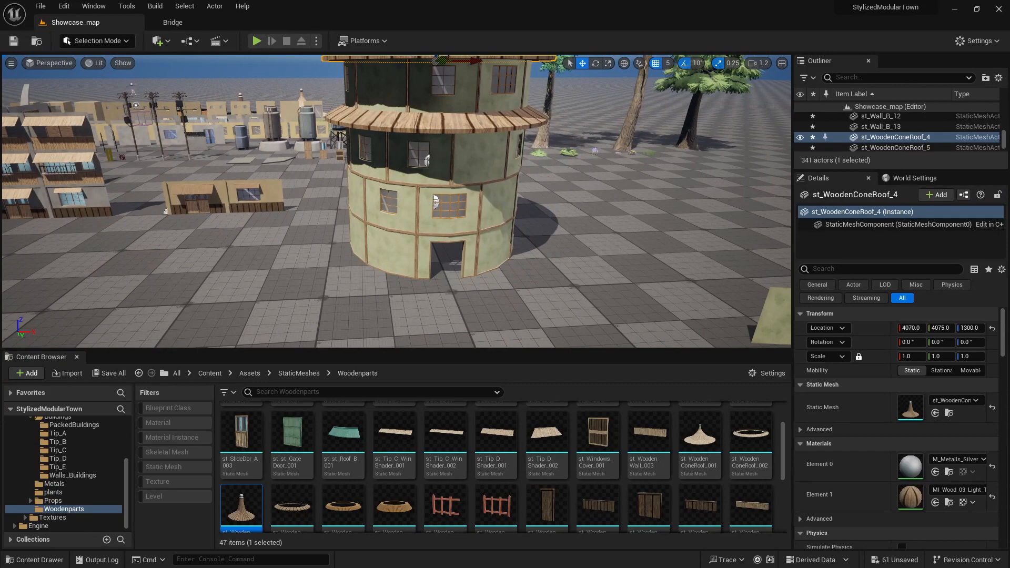
right_click_drag(400, 205, 367, 193)
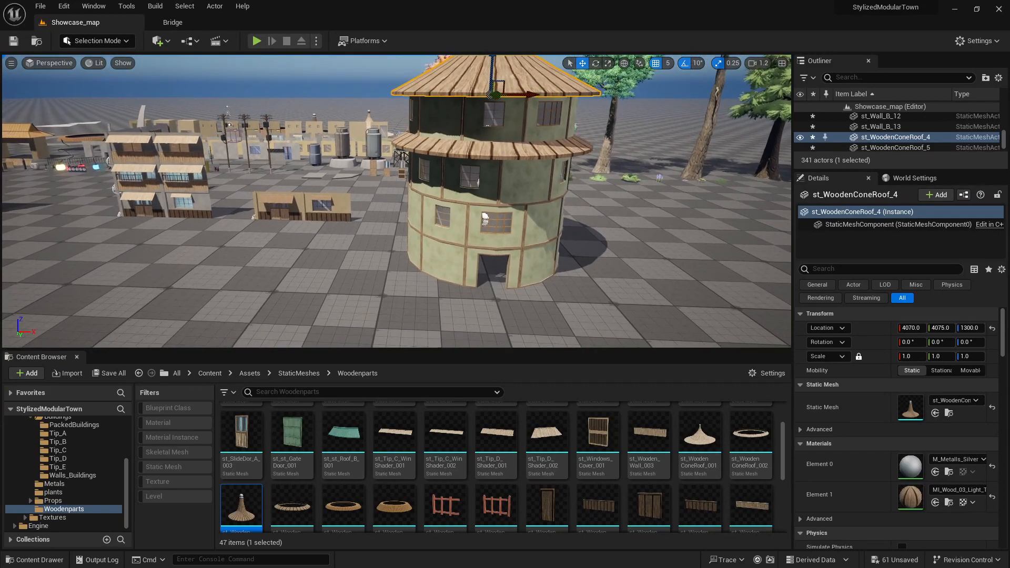
right_click_drag(486, 218, 467, 209)
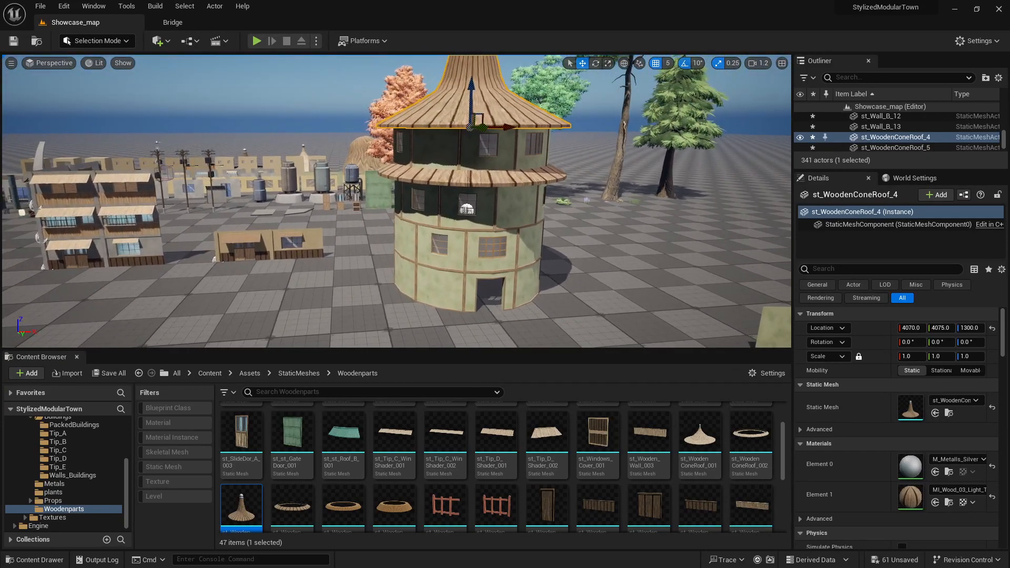
right_click_drag(657, 257, 678, 252)
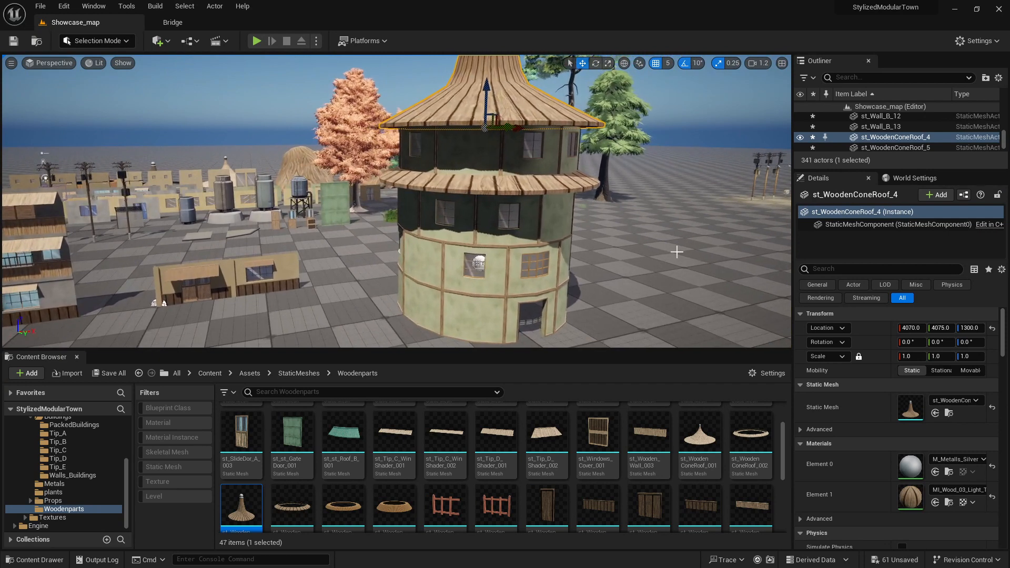
left_click(494, 335)
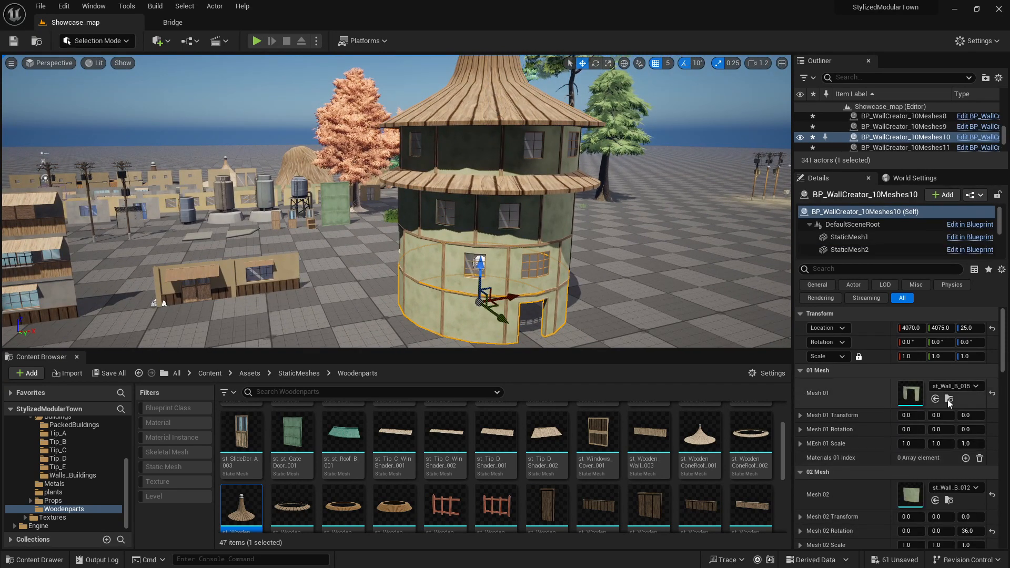
double_click(910, 393)
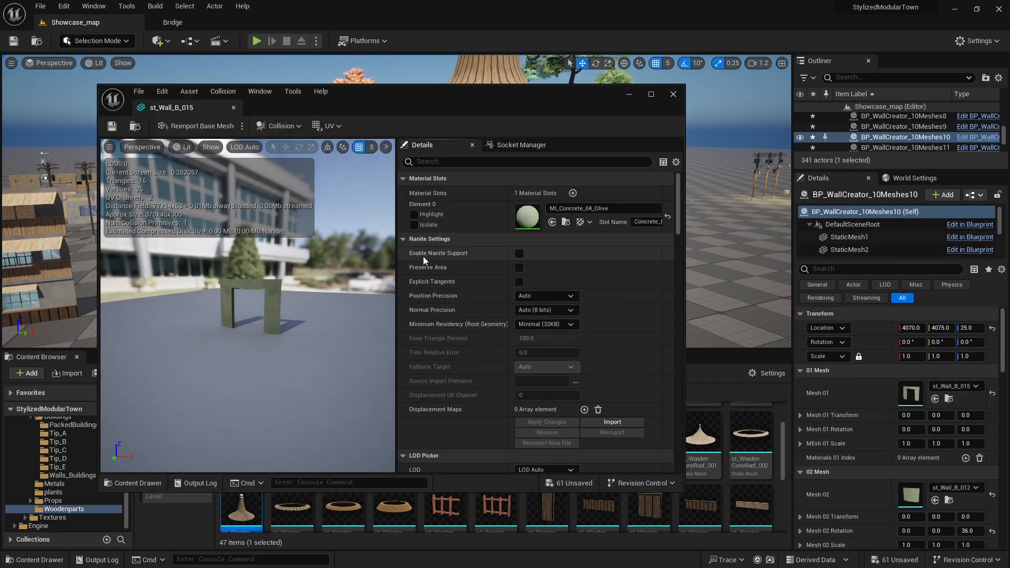
left_click(676, 97)
Replace Mesh 02 of the ground-floor wall, beside the doorway, with the window wall st_Wall_B_014
key("w")
mouse_move(595, 199)
right_mouse_down()
mouse_move(584, 205)
mouse_move(602, 206)
mouse_move(581, 211)
right_mouse_up()
key("s")
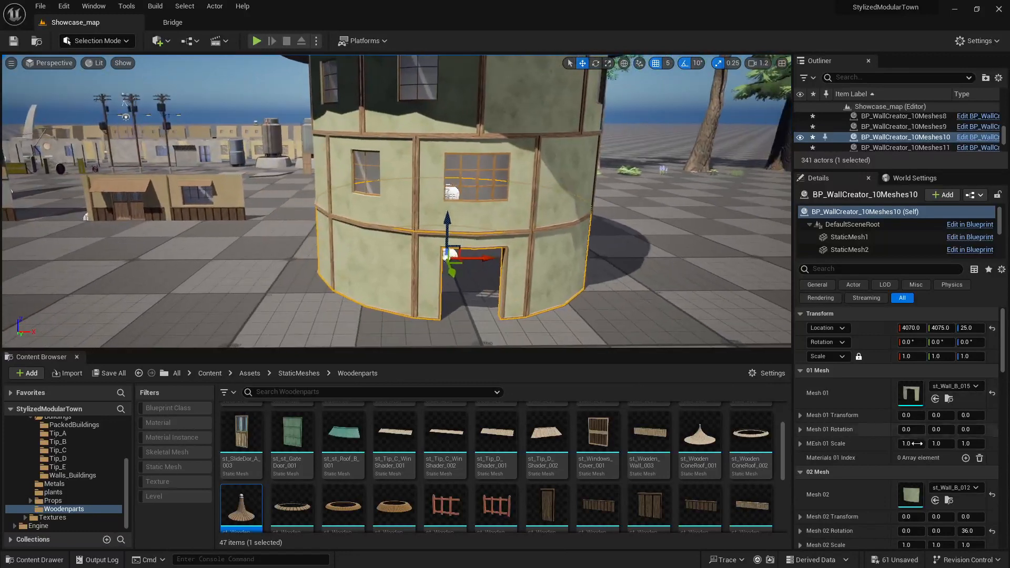
left_click(950, 500)
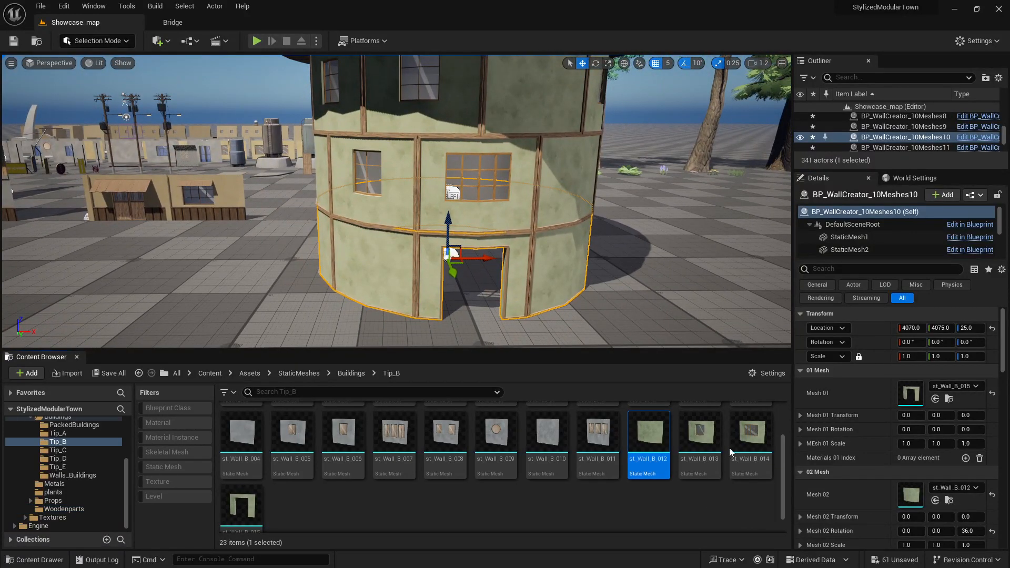
left_click_drag(750, 436, 906, 493)
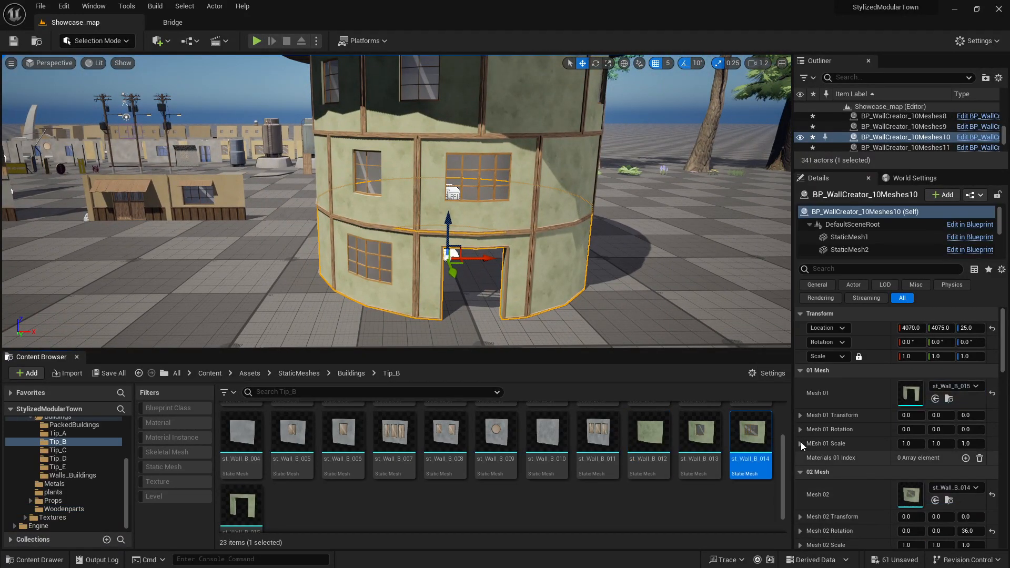
Check the material slots of st_Wall_B_014 and add three elements to the ground-floor wall's Materials 02 Index array
double_click(911, 497)
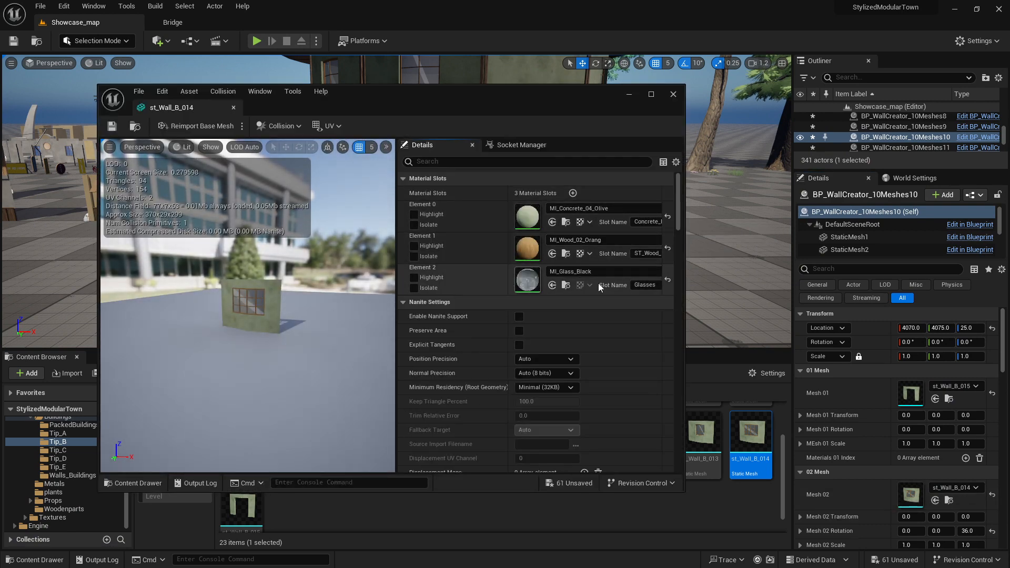
left_click_drag(511, 90, 349, 94)
scroll(971, 410, "down", 3)
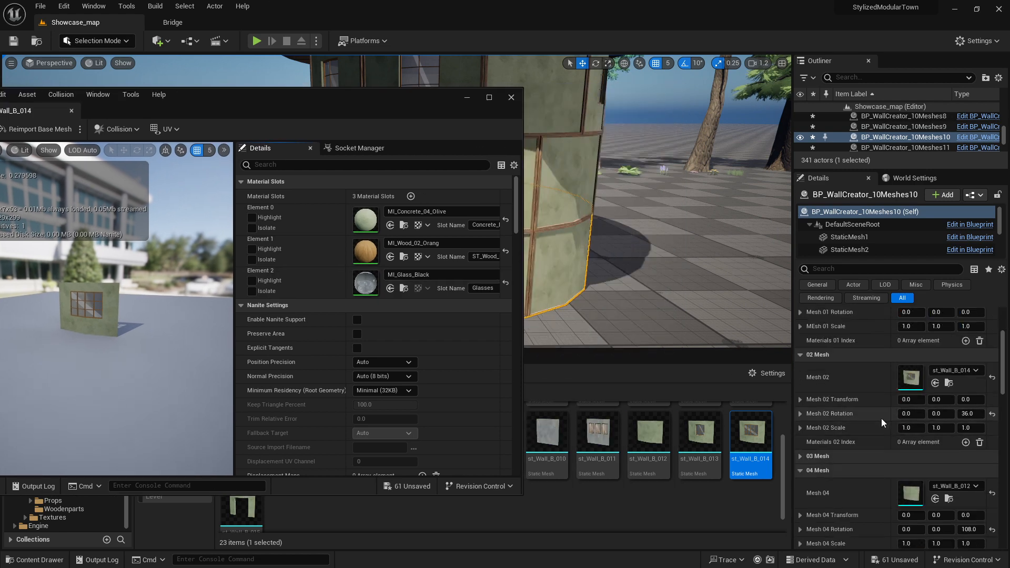
left_click(967, 409)
left_click(967, 409)
left_click(968, 409)
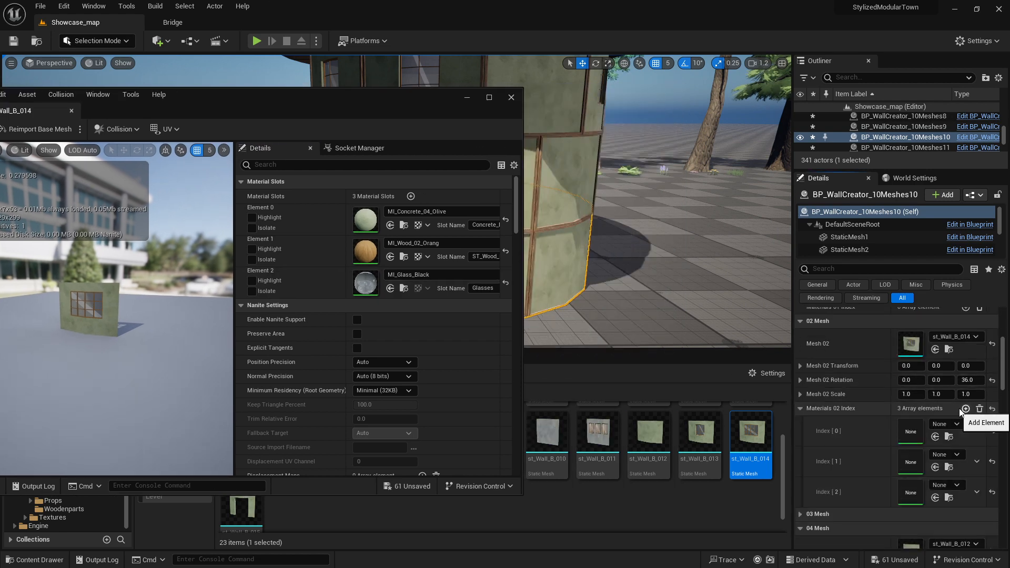
left_click(511, 98)
Assign MI_Concrete_04_BlueDark from the Concret materials folder to Index 0 of Materials 02 Index
left_click(24, 499)
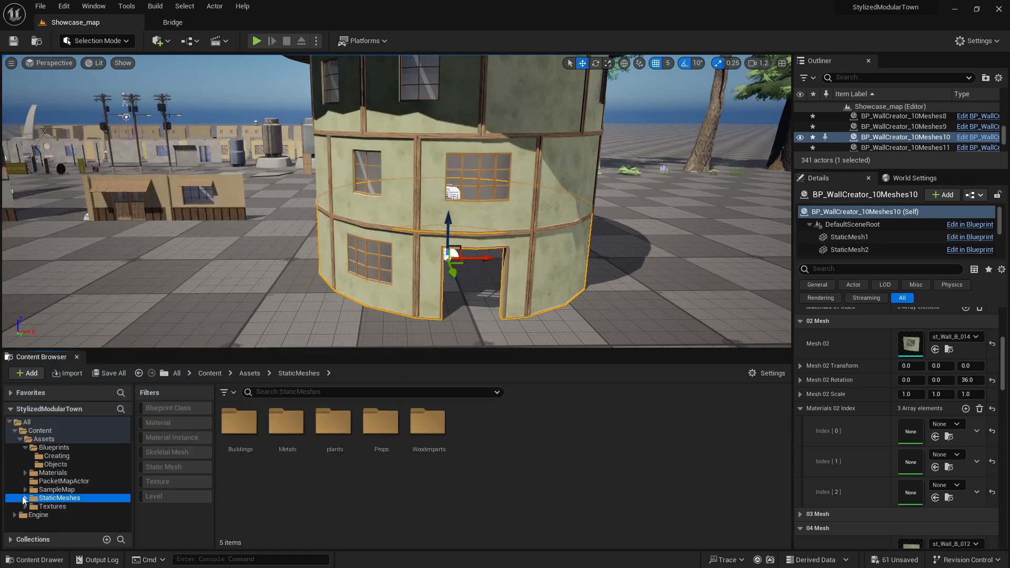
left_click(47, 473)
left_click(290, 424)
double_click(291, 424)
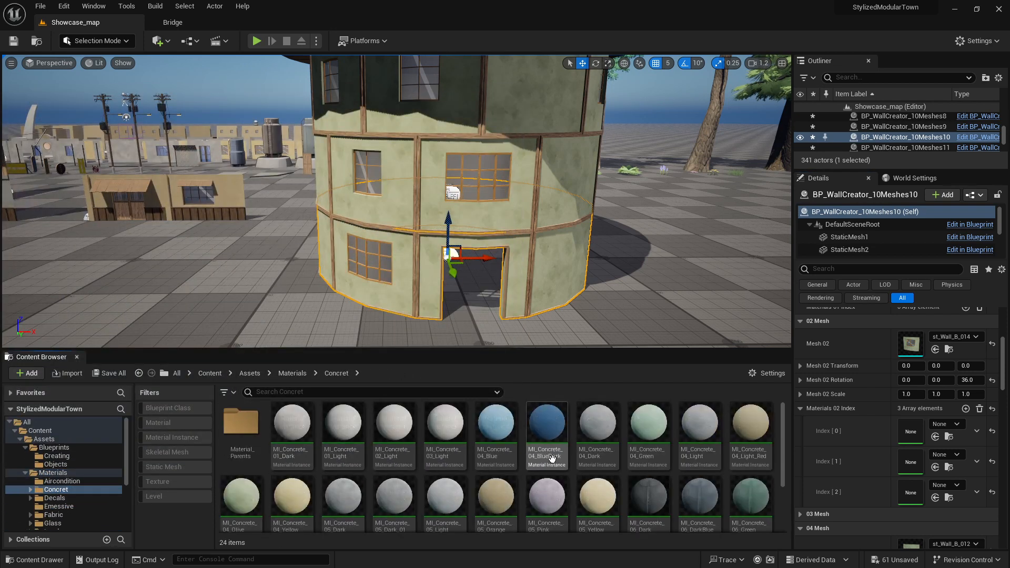
left_click_drag(533, 347, 533, 313)
scroll(547, 421, "down", 2)
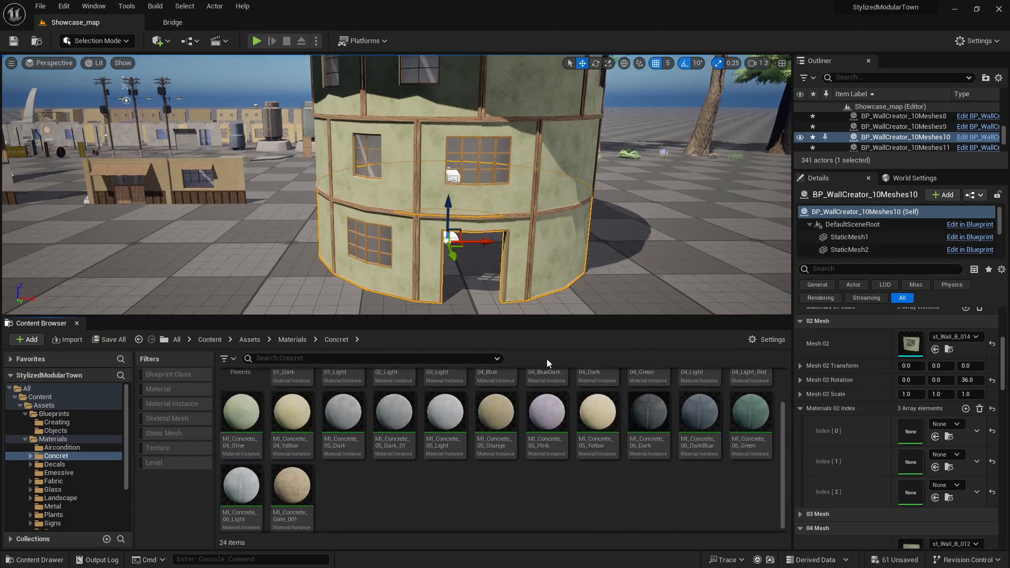
scroll(548, 421, "up", 2)
left_click_drag(547, 392, 911, 432)
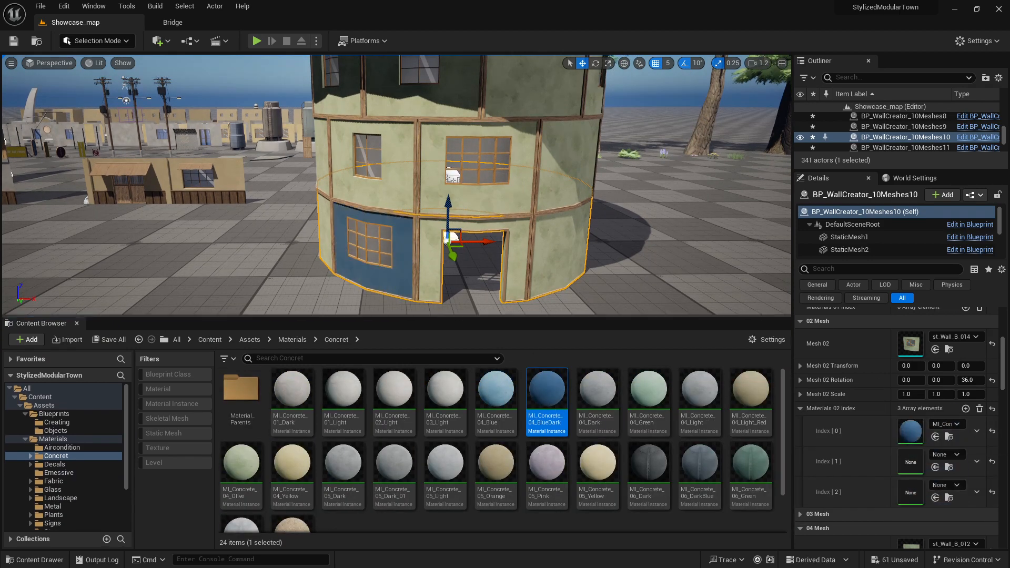
right_click_drag(500, 237, 531, 258)
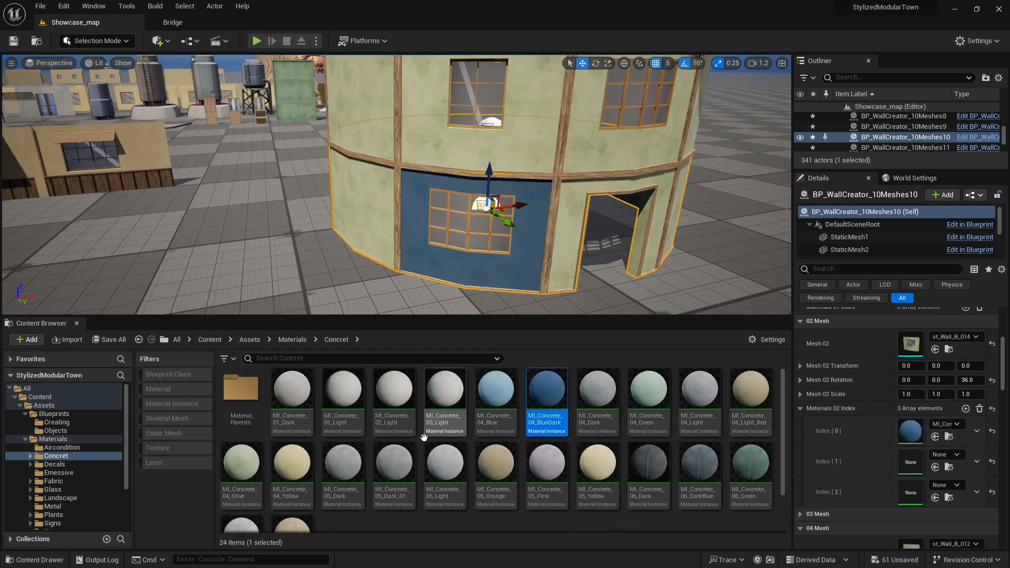
Assign MI_Glass_DarkGreen from the Glass materials folder to Index 1 and Index 2 of Materials 02 Index
left_click(52, 490)
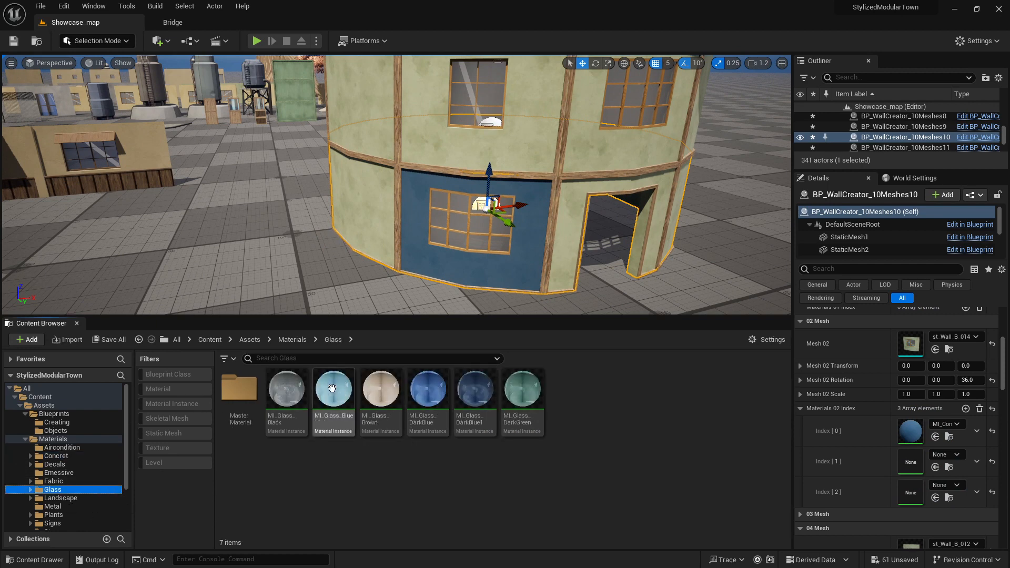
left_click(287, 395)
left_click_drag(287, 395, 316, 484)
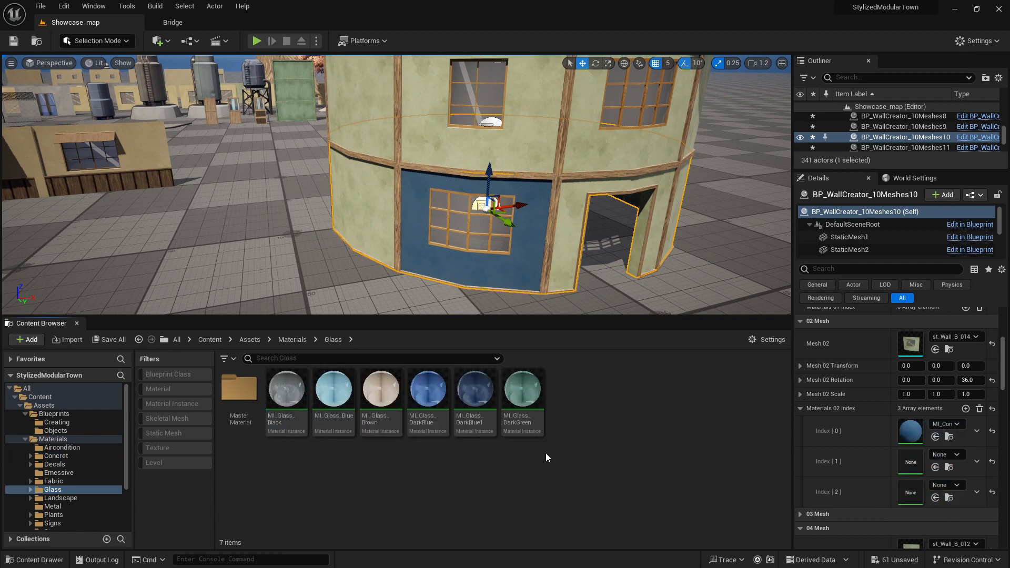
left_click_drag(523, 392, 911, 461)
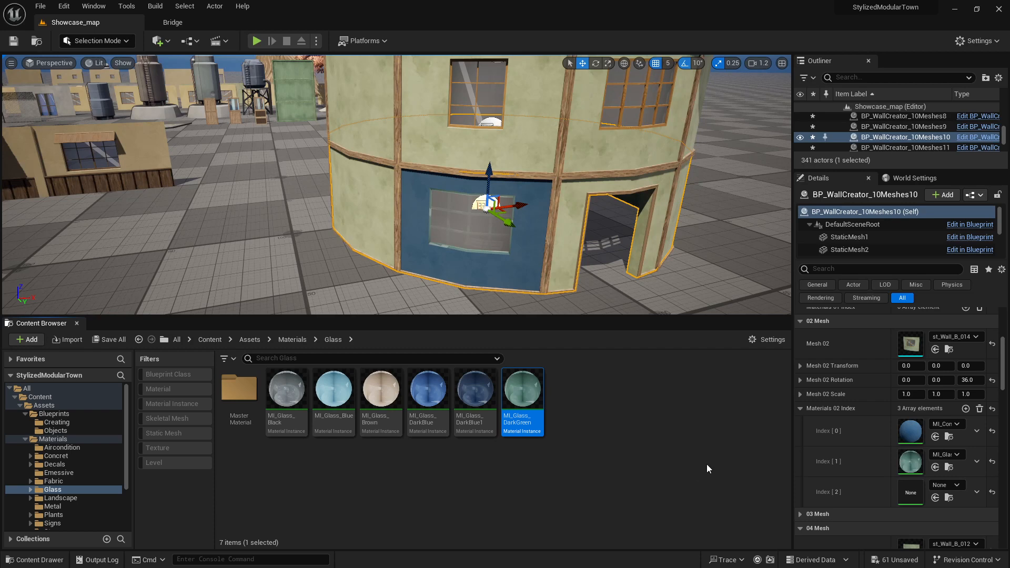
left_click_drag(552, 415, 911, 492)
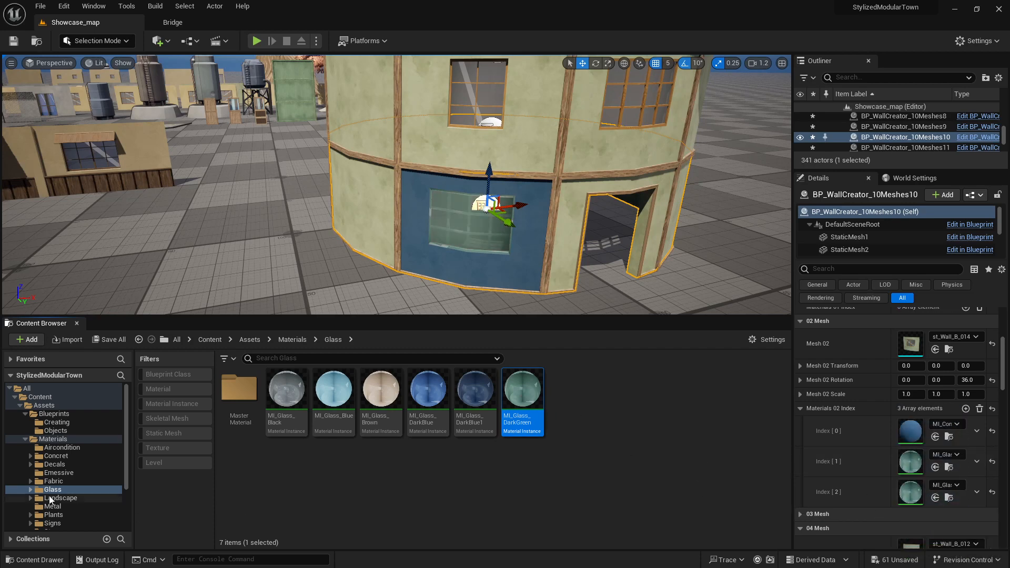
Try MI_Wood_02_Orang from the Wood materials on Index 1 of Materials 02 Index, and replace it with MI_Wood_01_Pink
scroll(55, 508, "down", 3)
left_click(65, 485)
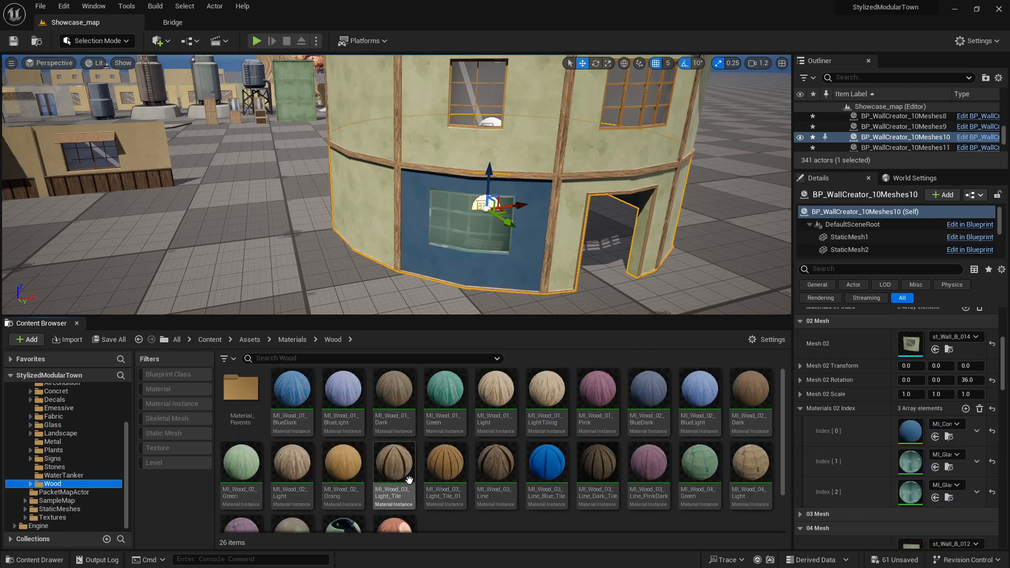
left_click_drag(343, 463, 911, 462)
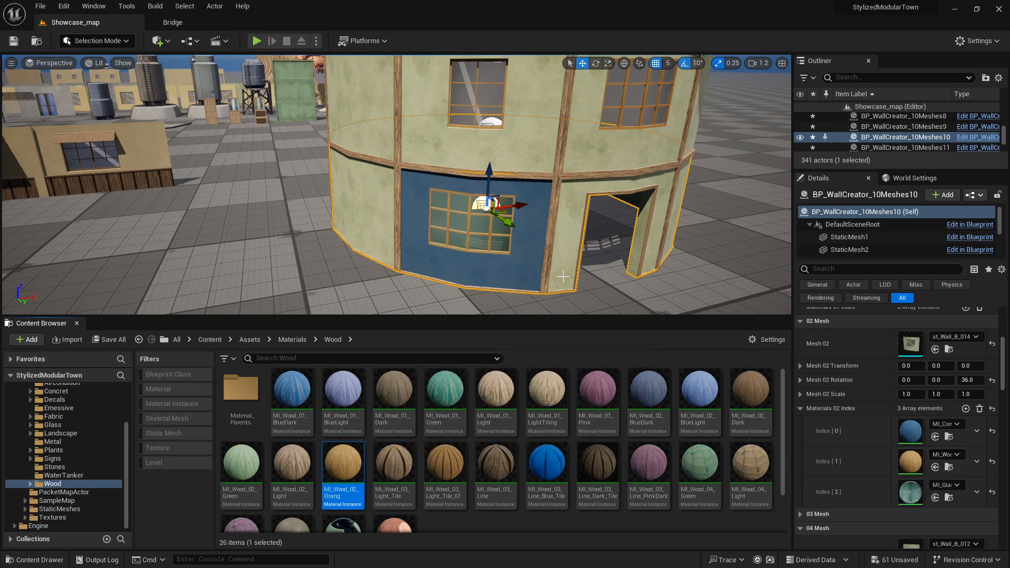
left_click_drag(598, 395, 911, 461)
Go to the packed level buildings, enlarge the viewport and open the BPP_MP_TipA_001 building for level editing
right_click_drag(452, 218, 331, 223)
left_click(494, 222)
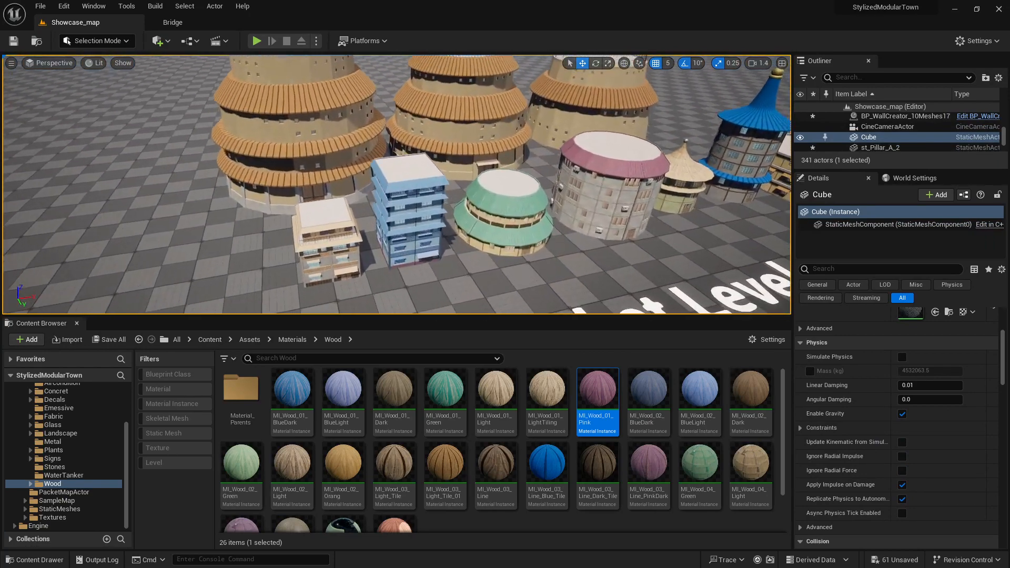
right_click_drag(483, 254, 486, 262)
left_click_drag(462, 317, 462, 427)
right_click_drag(465, 315, 492, 330)
left_click(407, 301)
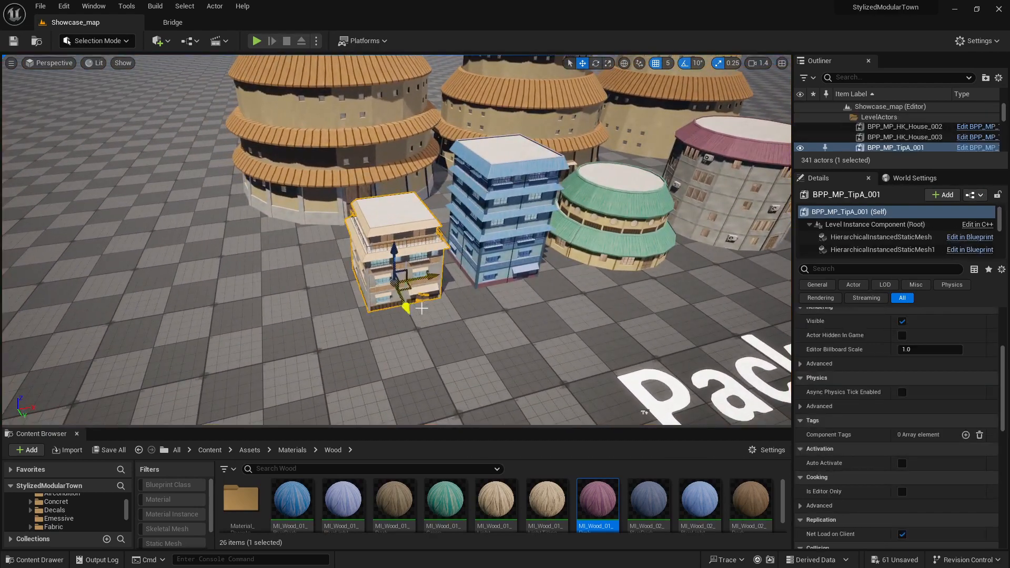
right_click_drag(407, 301, 406, 282)
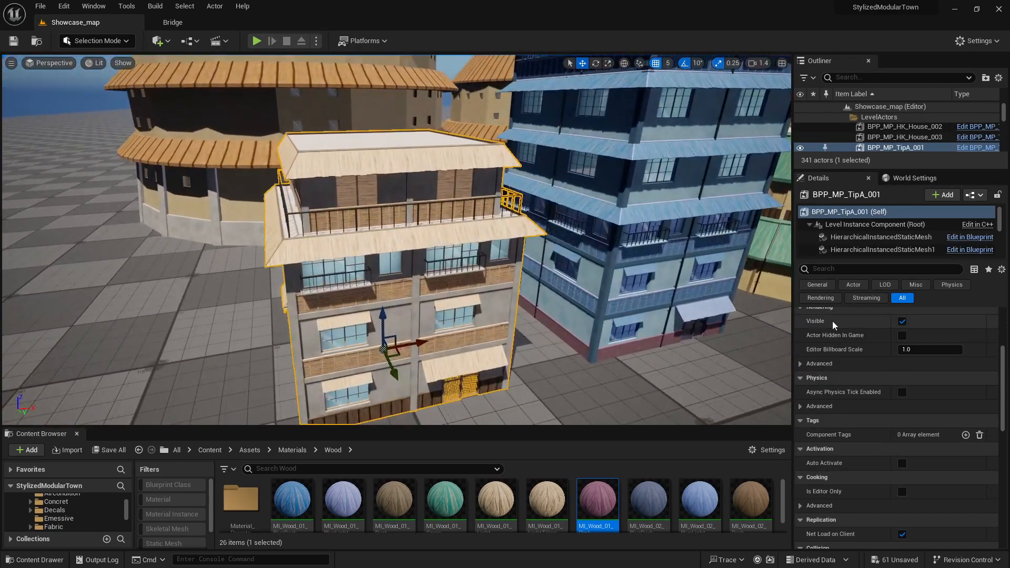
scroll(902, 456, "up", 6)
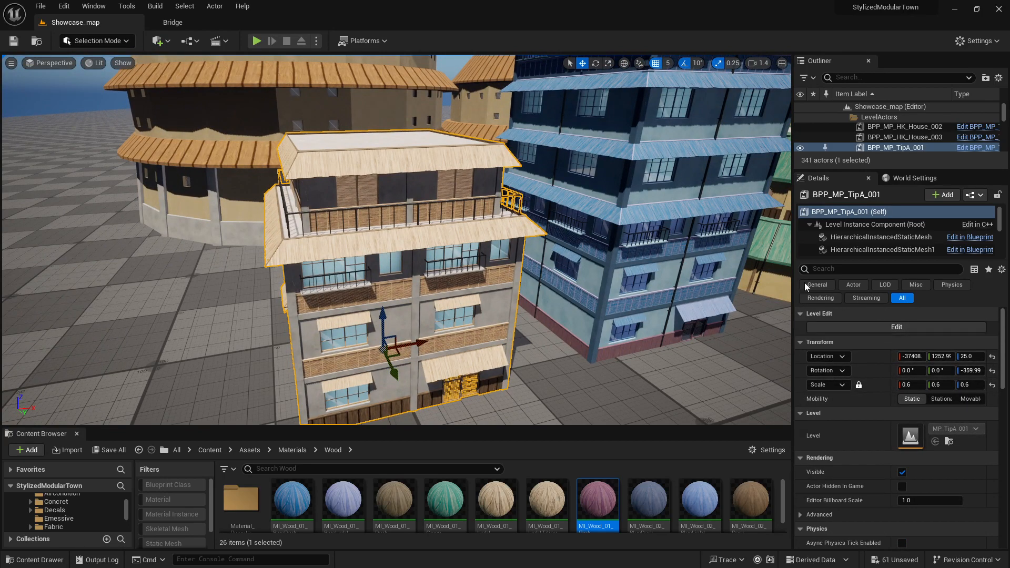
left_click(886, 329)
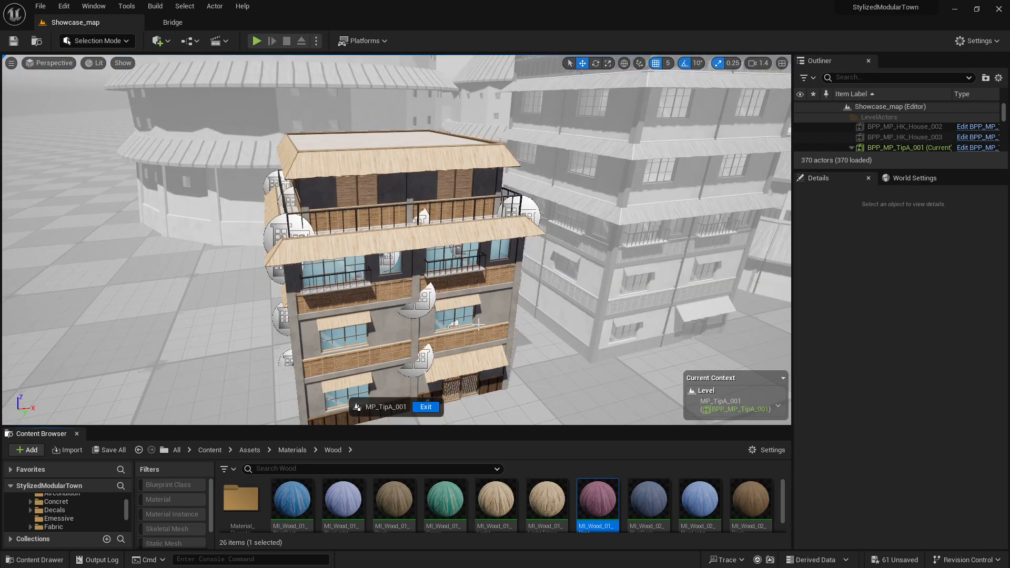
Pull the ground-floor front wall of the MP_TipA_001 building outward along Y to about 1863
key("w")
key("d")
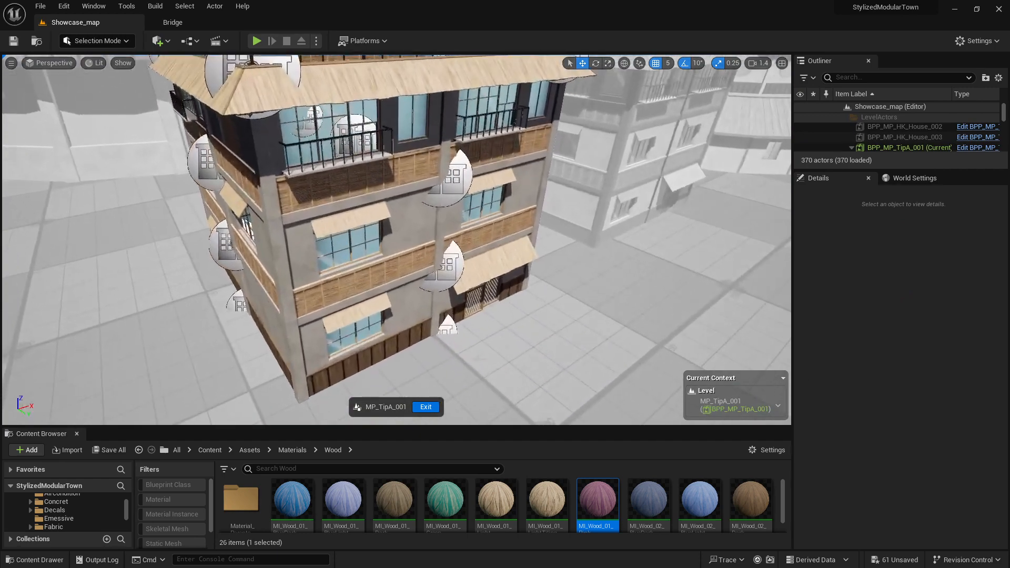
left_click(428, 284)
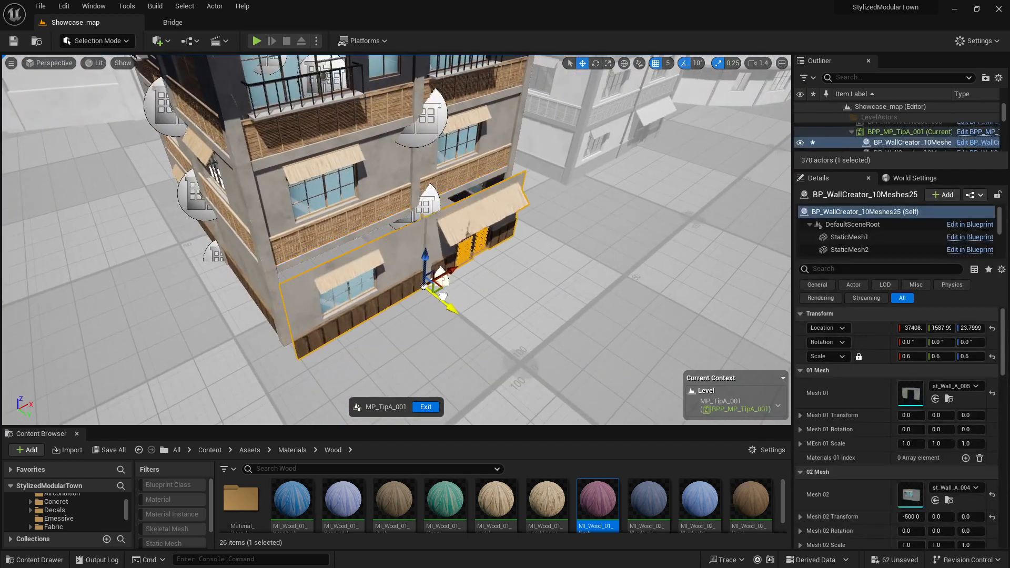
left_click_drag(569, 352, 583, 361)
right_click_drag(582, 360, 576, 316)
key("s")
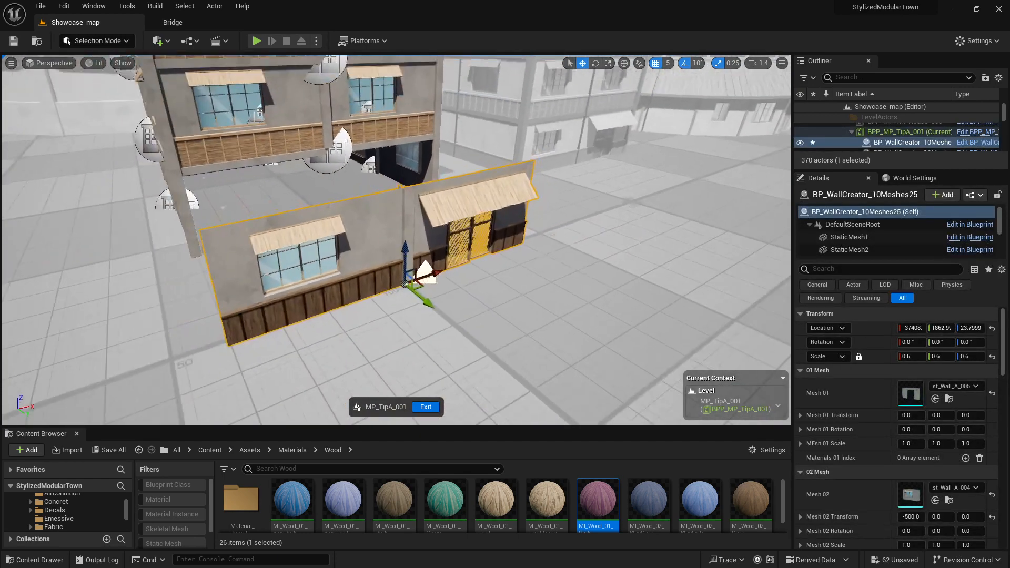
Pull the ground-floor side wall and both second-floor walls of the MP_TipA_001 building outward from its facades
scroll(879, 415, "down", 3)
scroll(875, 416, "down", 5)
key("s")
right_click_drag(594, 358, 673, 364)
key("a")
left_click(343, 300)
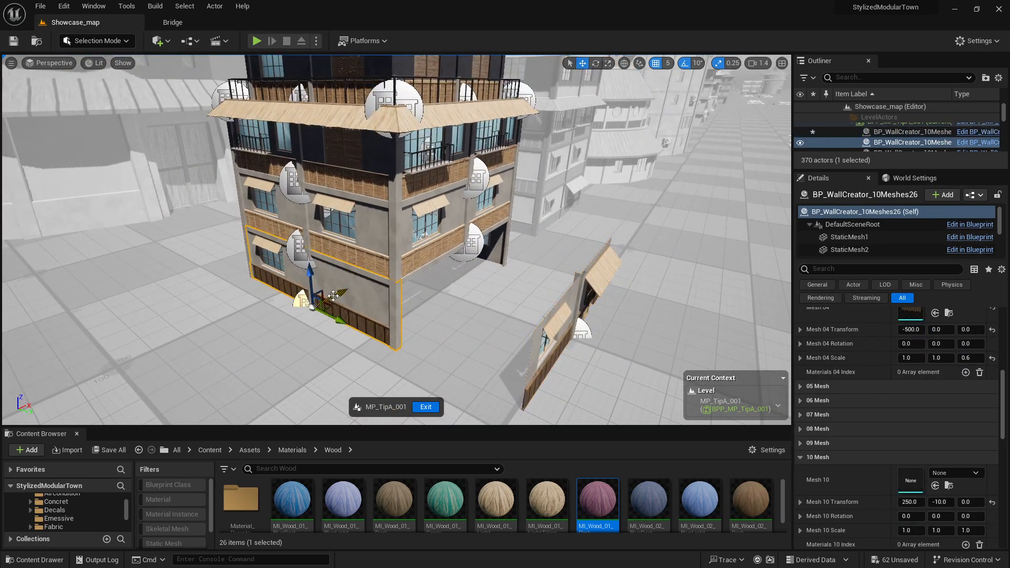
left_click_drag(333, 297, 252, 339)
left_click(487, 250)
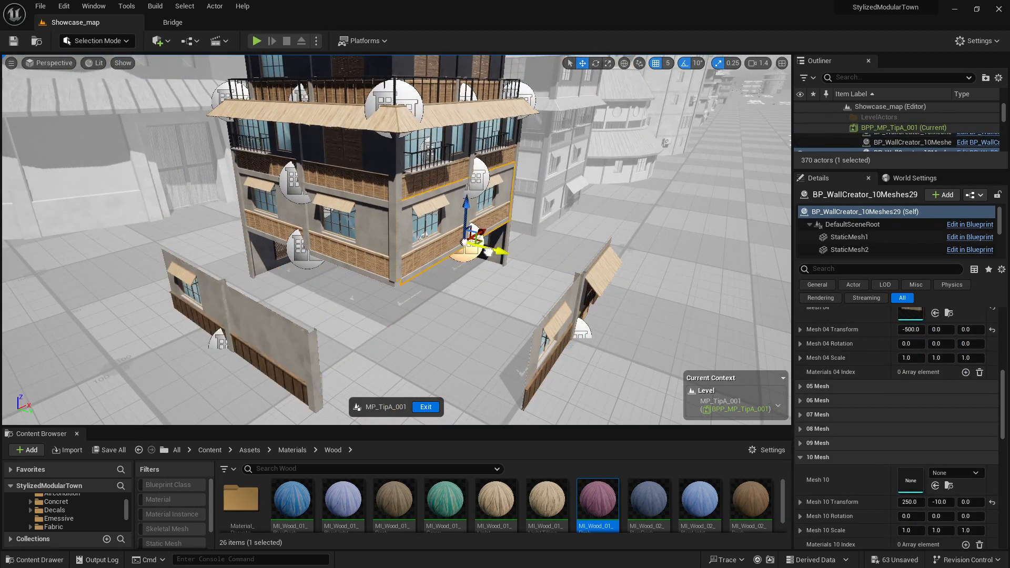
left_click_drag(489, 252, 584, 276)
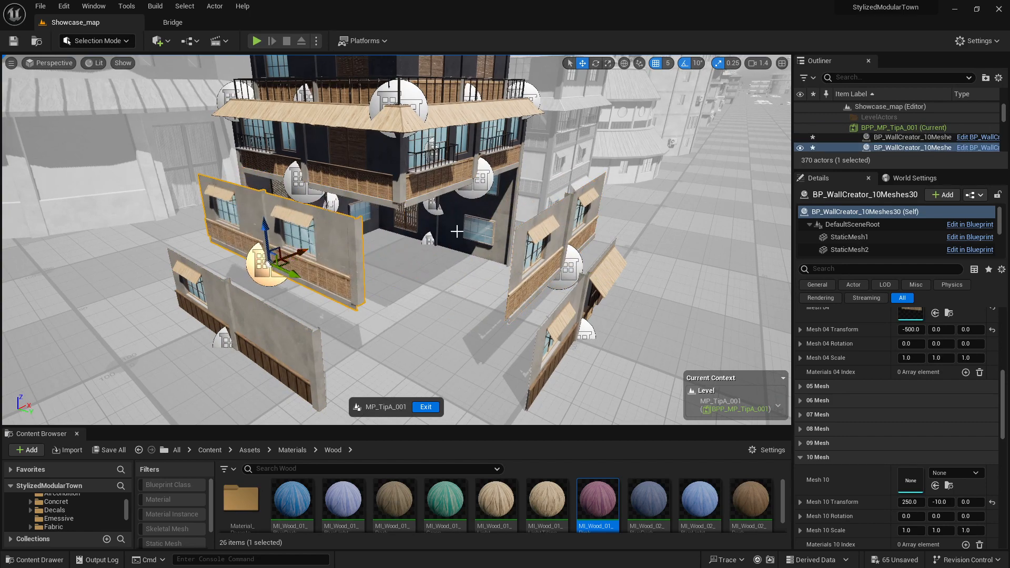
Pull two of the roof sections away from the top of the MP_TipA_001 building
key("e")
right_click_drag(457, 232, 457, 250)
key("w")
left_click(458, 213)
right_click_drag(457, 213, 458, 237)
key("e")
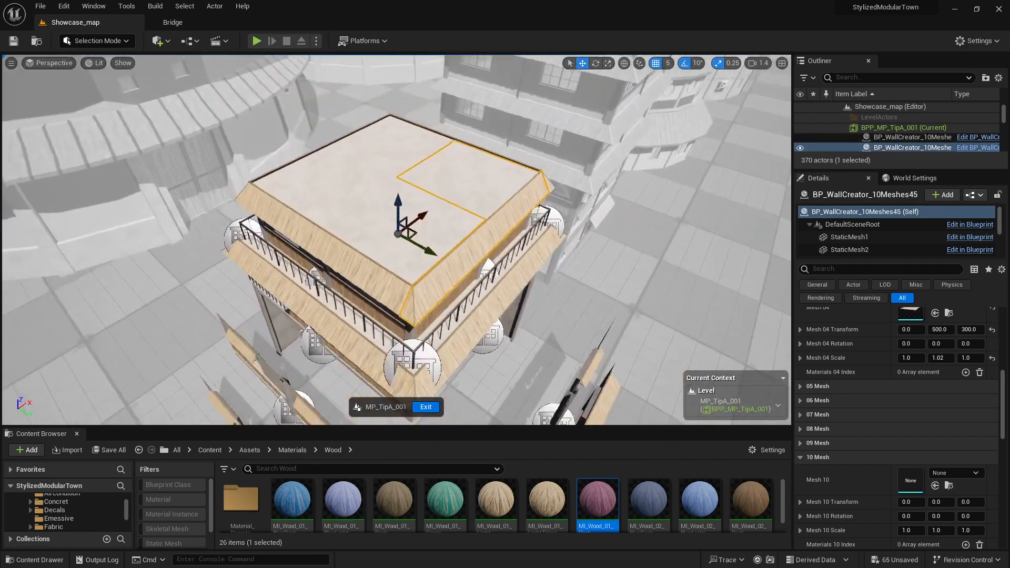
left_click_drag(425, 248, 559, 326)
right_click_drag(369, 217, 372, 218)
key("d")
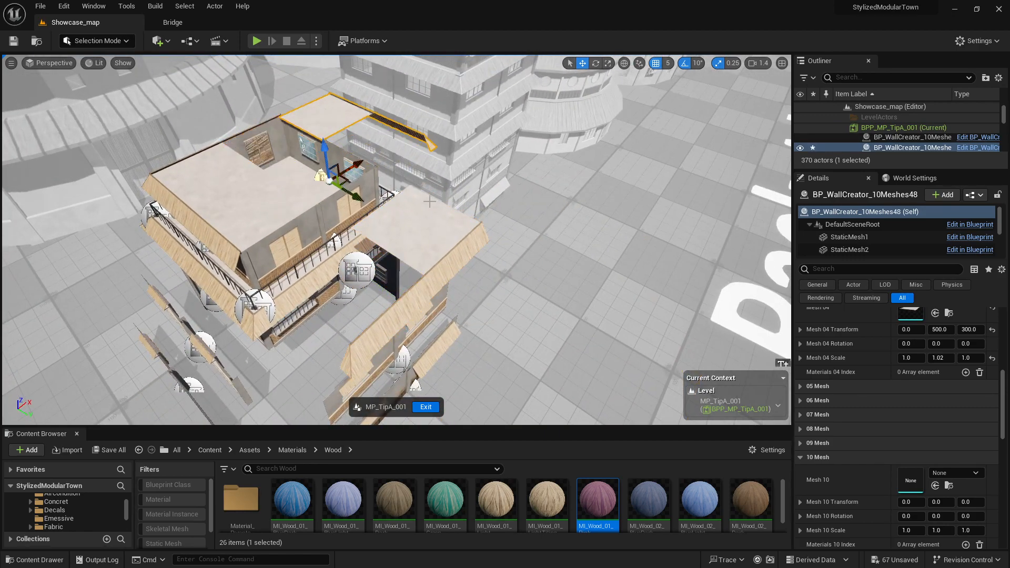
Pull the ground-floor rear wall outward, and exit the MP_TipA_001 level edit without saving the changes
key("d")
right_click_drag(430, 201, 394, 236)
key("q")
key("w")
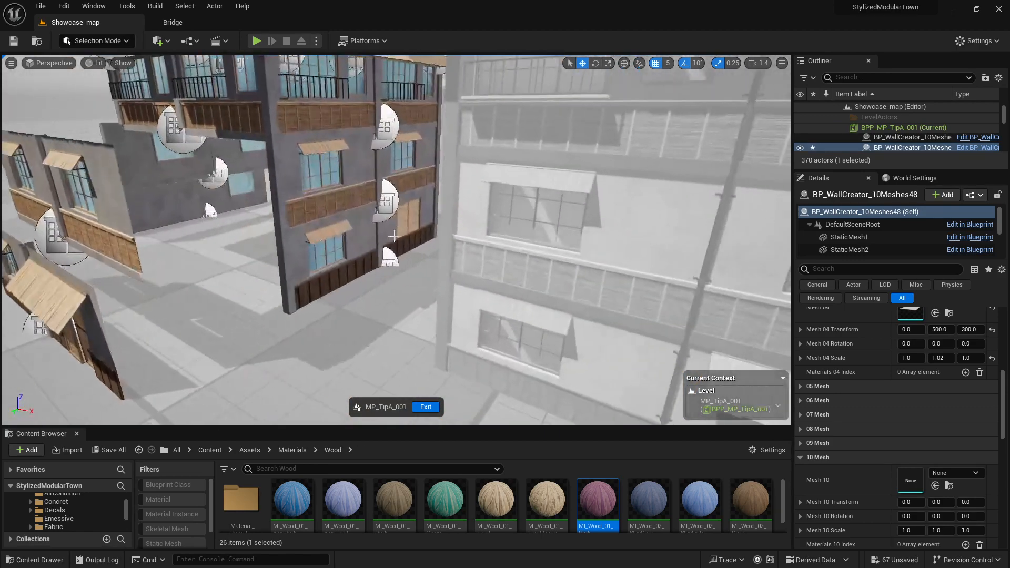
left_click(366, 287)
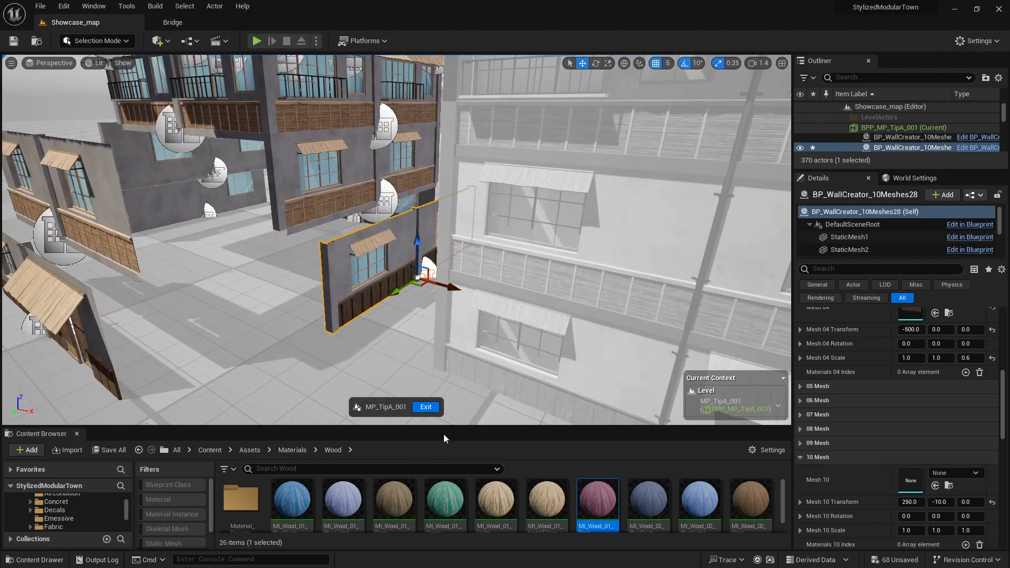
left_click(426, 407)
left_click(561, 296)
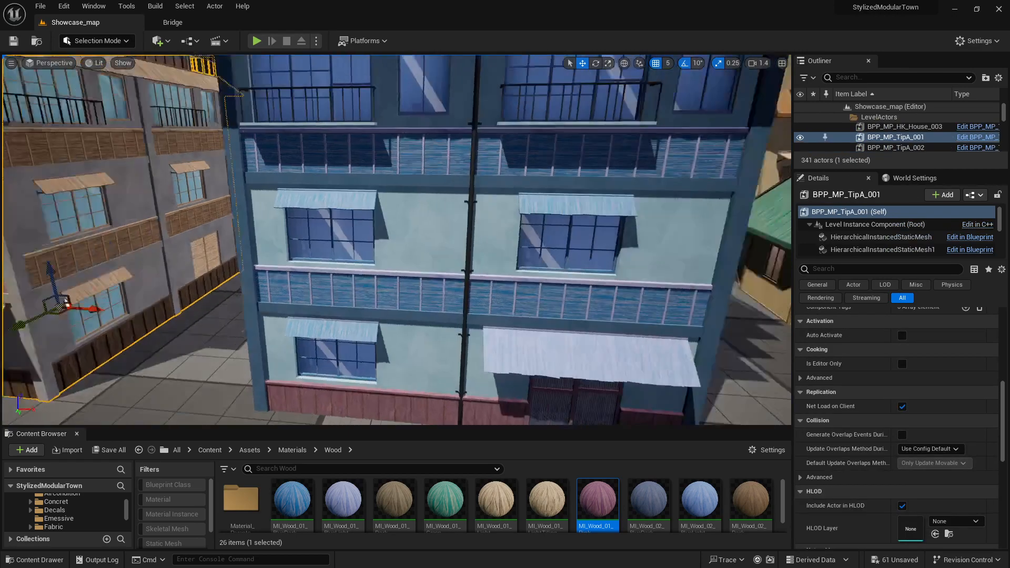
Select the round tower building BPP_MP_HK_House_001 and open it for level editing
right_click_drag(561, 296, 697, 318)
key("w")
key("a")
left_click(453, 284)
key("w")
mouse_move(453, 284)
right_mouse_down()
mouse_move(463, 250)
mouse_move(461, 287)
mouse_move(447, 300)
right_mouse_up()
scroll(889, 367, "up", 5)
left_click(869, 328)
Pull the tower's ground-floor entrance wall to about X -39371 and its low stone wall ring to about X -39466
key("e")
left_click(453, 274)
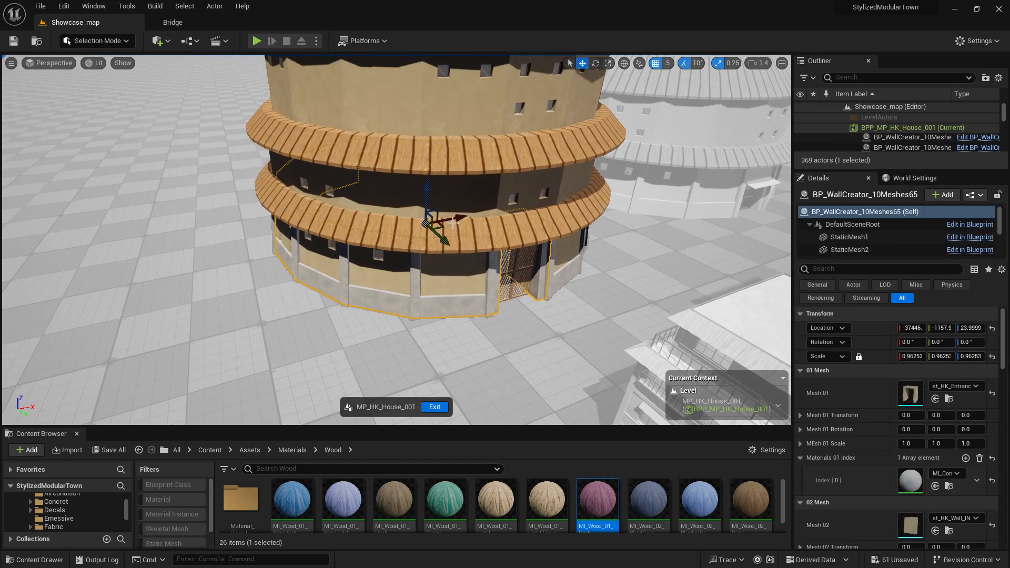
left_click_drag(453, 223, 213, 244)
right_click_drag(212, 243, 158, 243)
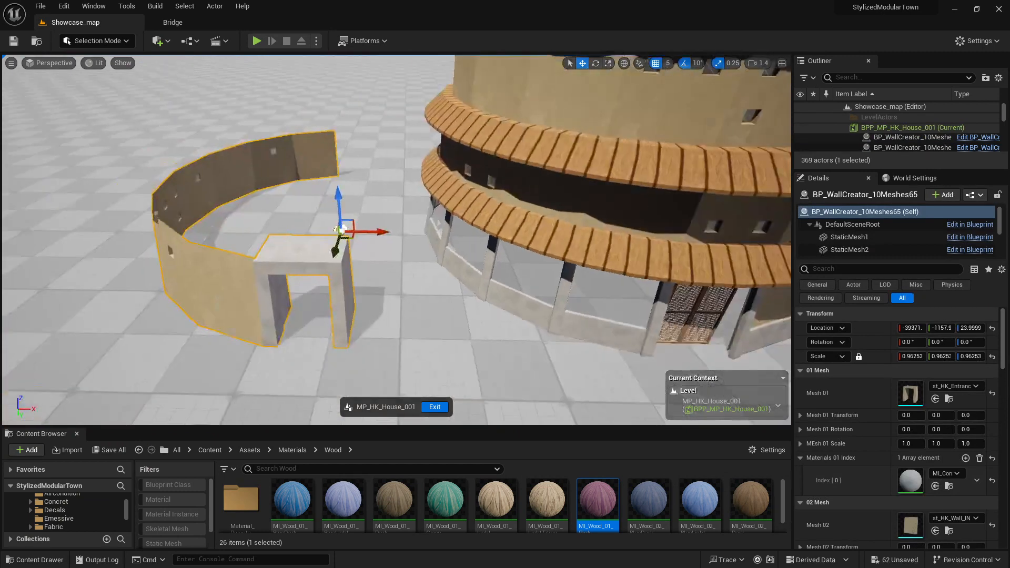
right_click_drag(425, 274, 425, 274)
key("s")
left_click(536, 263)
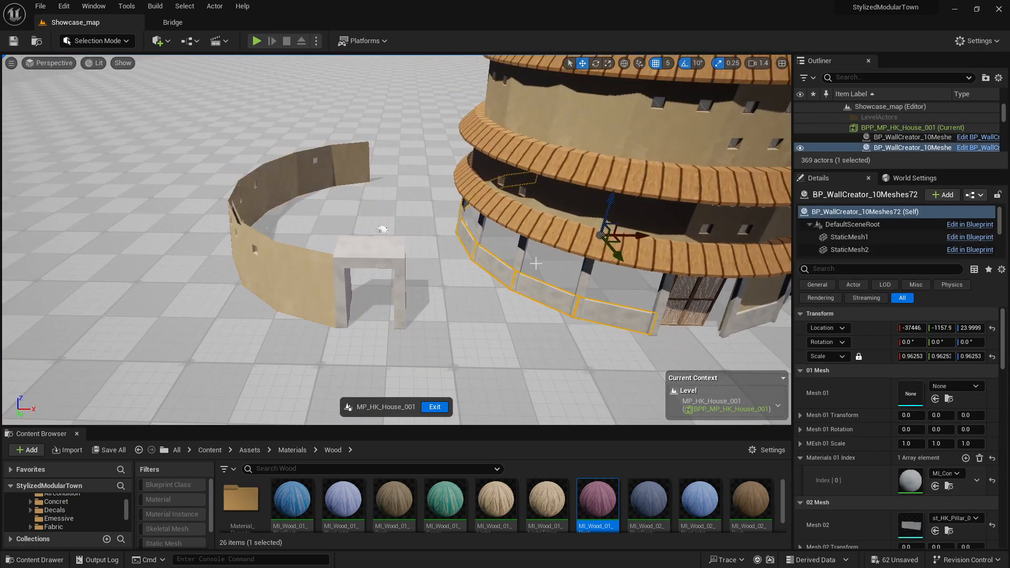
left_click_drag(621, 236, 429, 233)
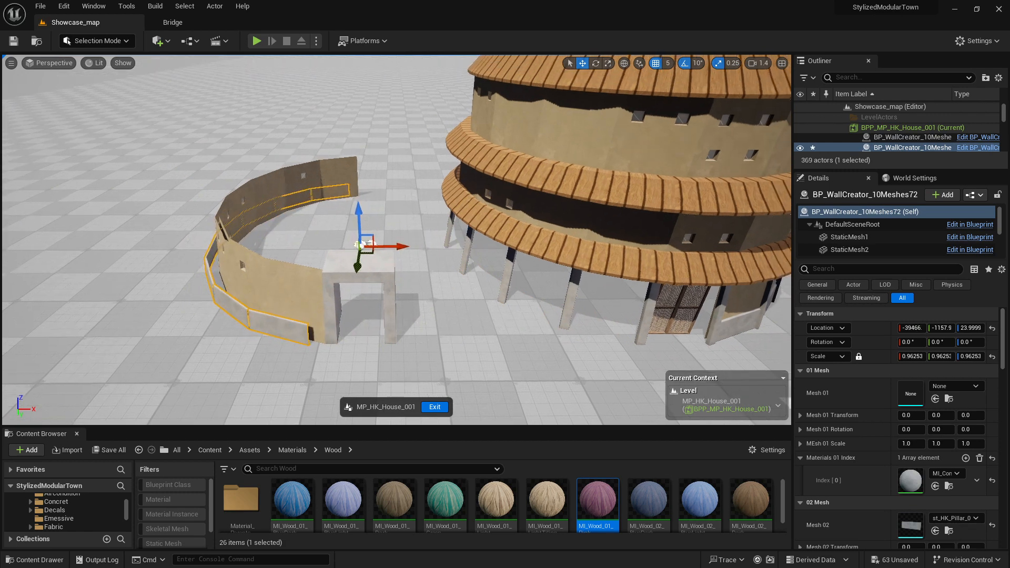
Pull the tower's lowest wooden roof ring to about X -40711 and both second-storey wall halves away, the second half to about X -36246
left_click(579, 233)
left_click_drag(645, 195, 245, 195)
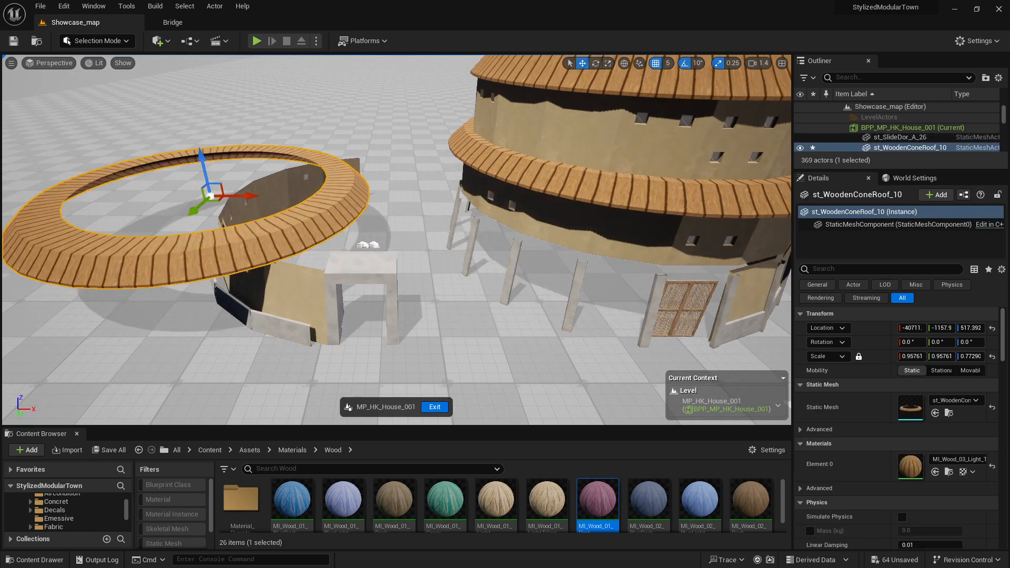
left_click(649, 187)
key("d")
right_click_drag(596, 152, 596, 152)
left_click(608, 211)
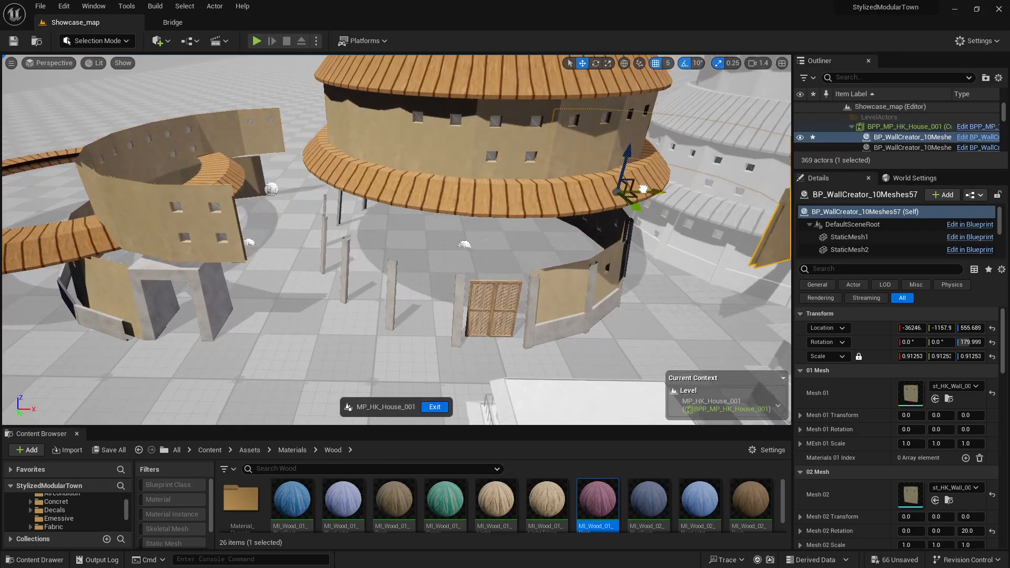
Pull the tower's third-storey wall halves apart along X, to about -38246 and -36836
left_click(508, 145)
left_click_drag(503, 138, 398, 138)
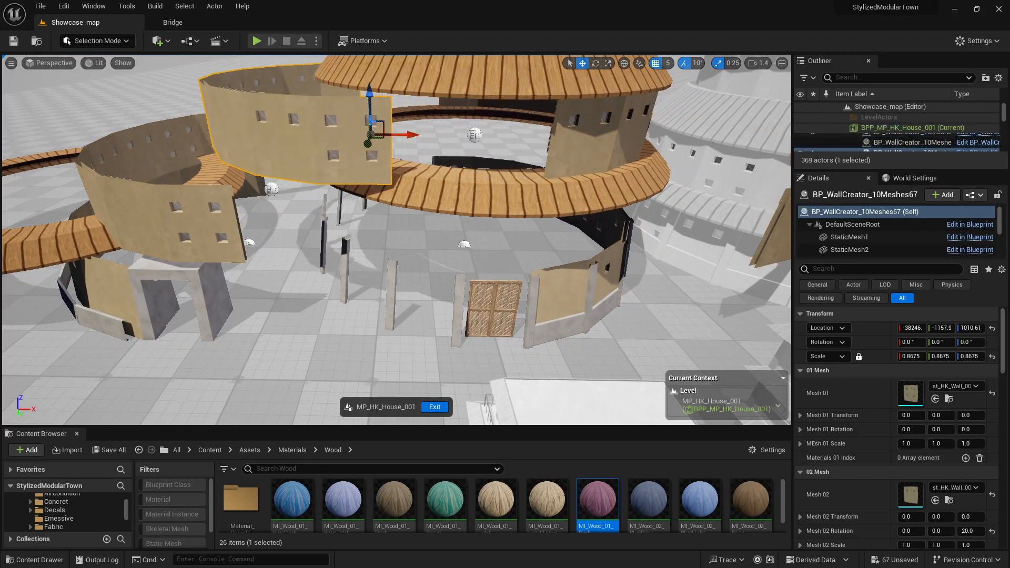
left_click_drag(511, 135, 601, 137)
Exit the MP_HK_House_001 level edit and discard the unsaved level changes
key("s")
right_click_drag(601, 137, 601, 137)
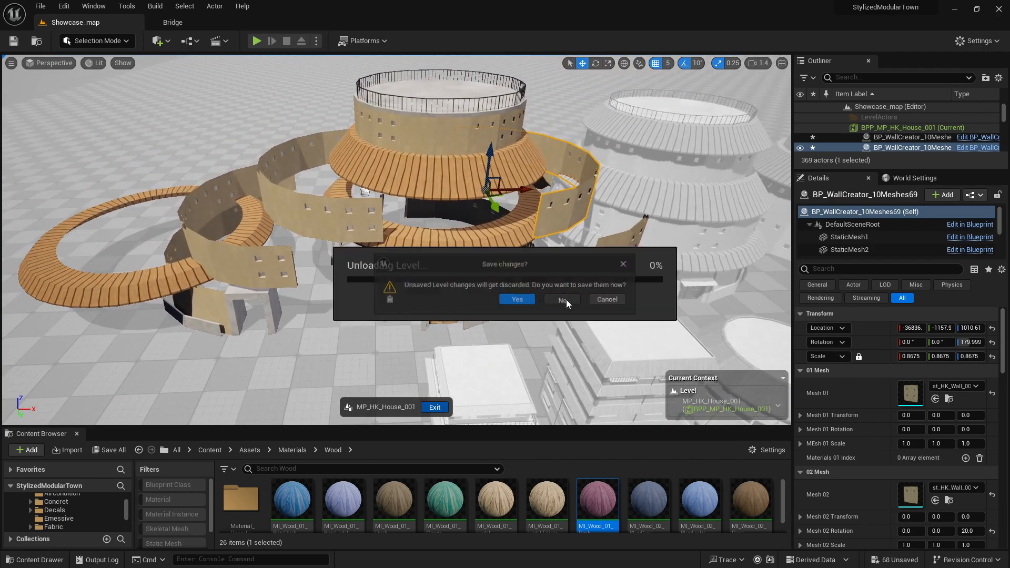
left_click(562, 300)
Select the corner building BPP_MP_TipD_002 at the end of the row and open it for level editing
right_click_drag(567, 303, 565, 313)
key("w")
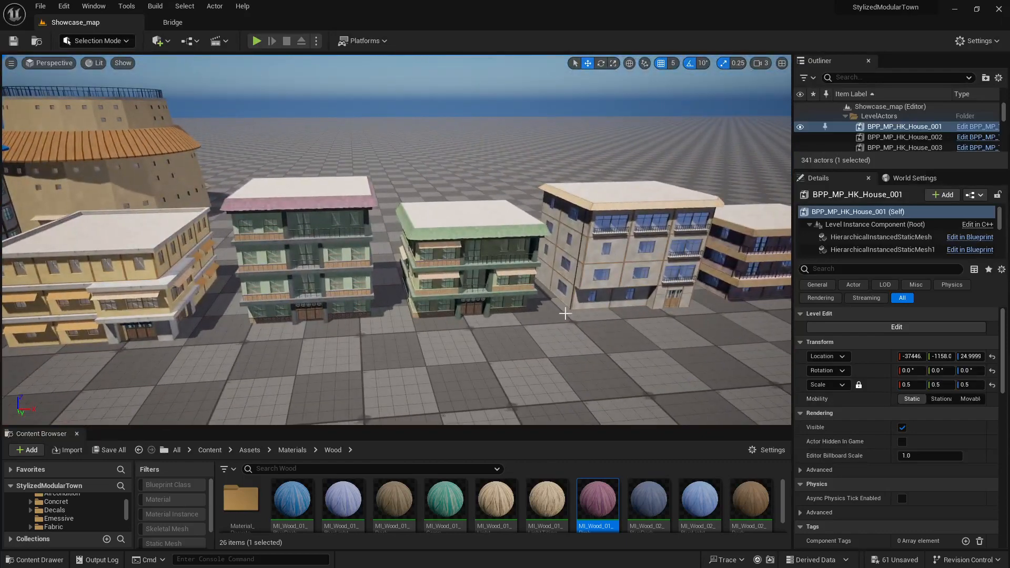
left_click(635, 280)
right_click_drag(634, 280, 653, 300)
key("d")
key("w")
key("d")
key("w")
left_click(665, 321)
left_click(874, 325)
Pull the ground-floor front wall of MP_TipD_002 outward along Y and its ground-floor side wall to about X -24357
key("s")
key("d")
key("w")
key("w")
left_click(430, 282)
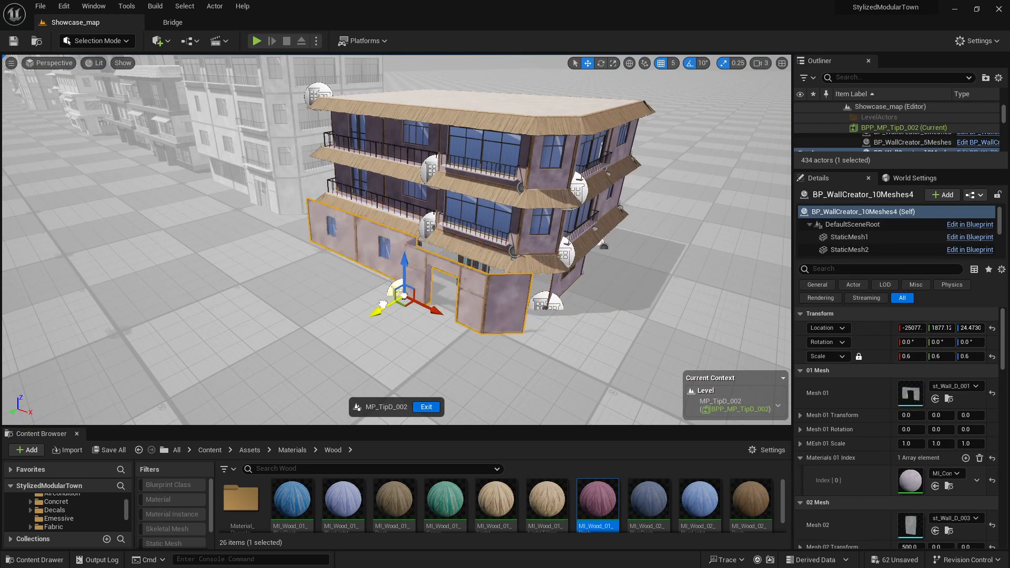
left_click_drag(383, 304, 281, 369)
right_click_drag(281, 370, 293, 378)
left_click(546, 265)
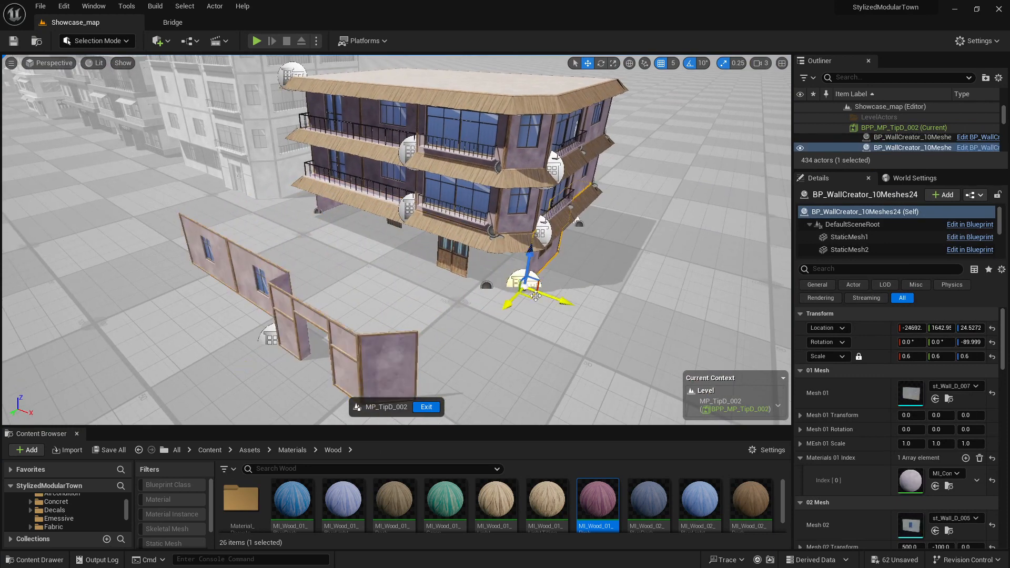
left_click_drag(578, 308, 679, 339)
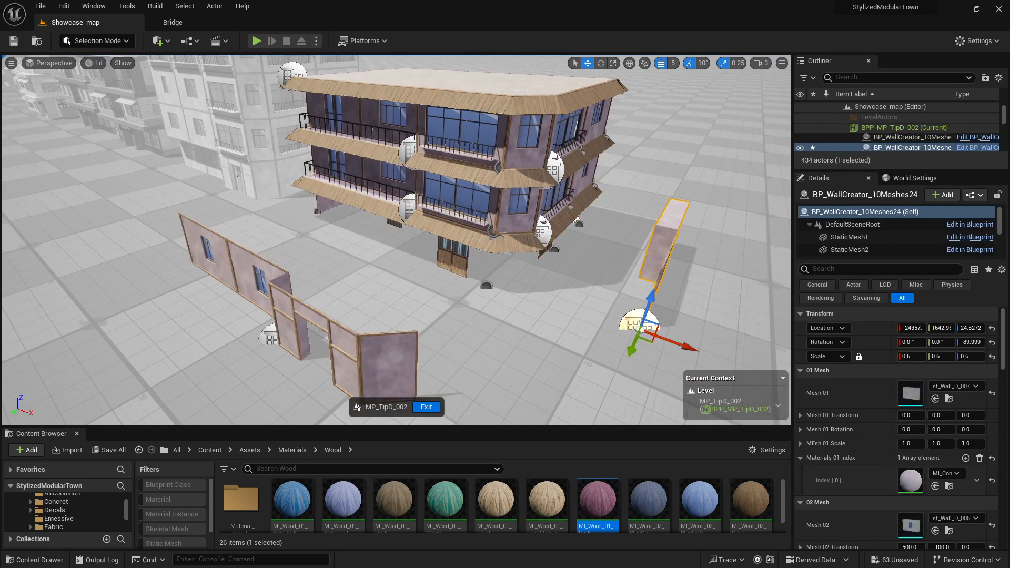
Pull the second-floor and third-floor walls of MP_TipD_002 outward, the fronts to about Y 2132 and 2027, the top side wall to about X -24497
left_click(558, 208)
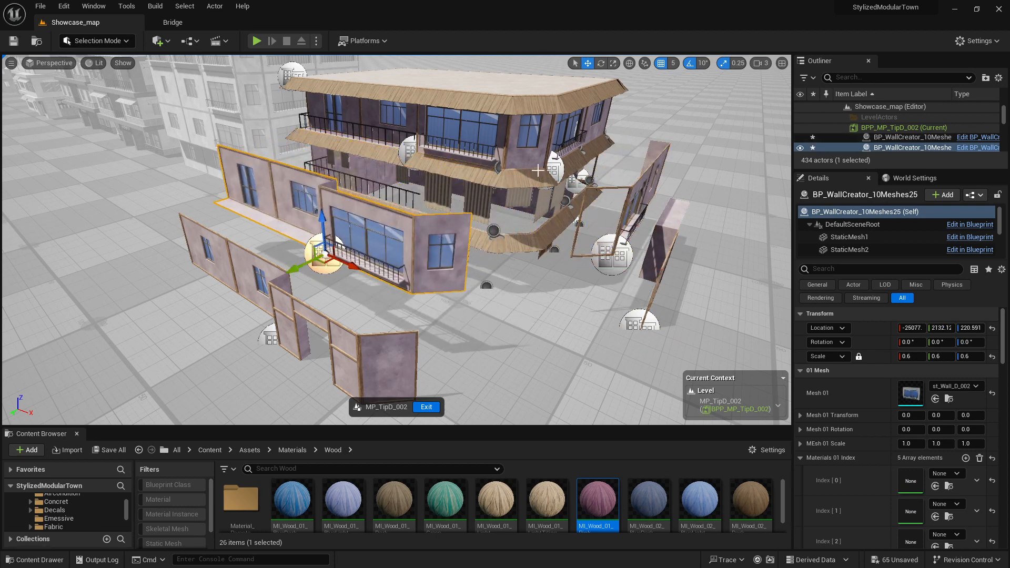
left_click_drag(582, 175, 663, 198)
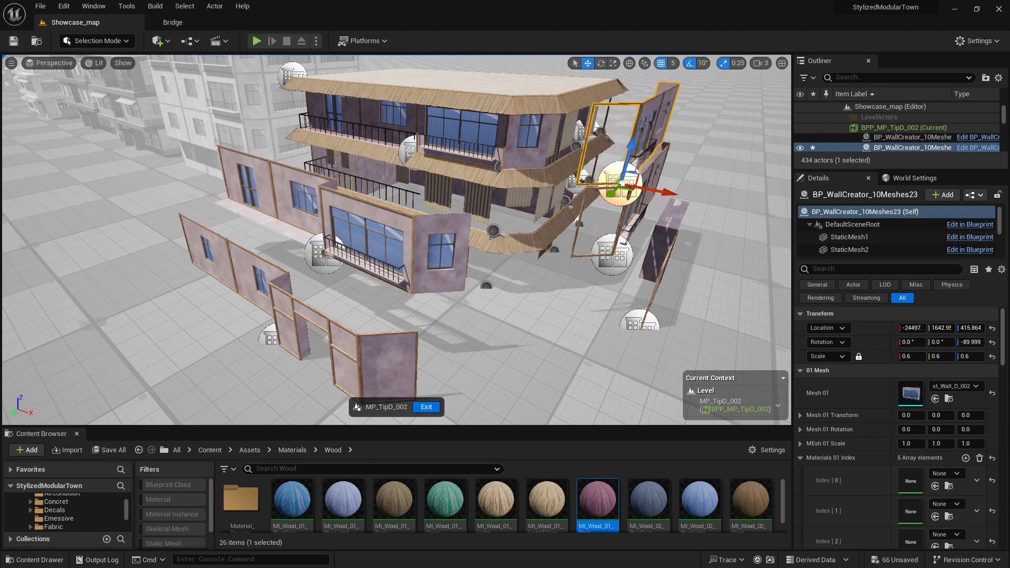
left_click_drag(390, 164, 326, 188)
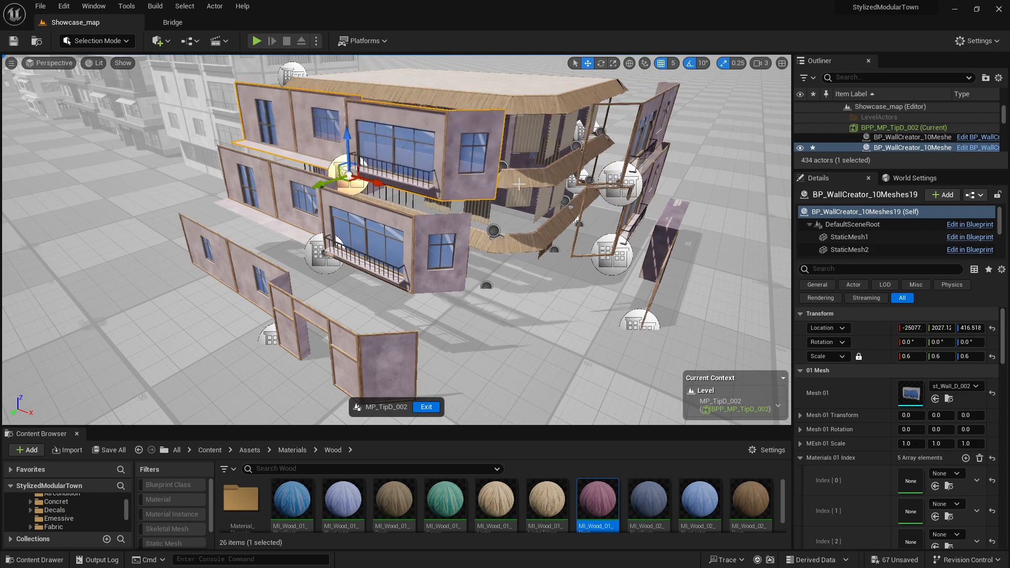
Raise the roof's wooden eave to about Z 839 and lift a window curtain to about Z 697
key("d")
right_click_drag(565, 147, 579, 210)
key("w")
key("e")
left_click(415, 277)
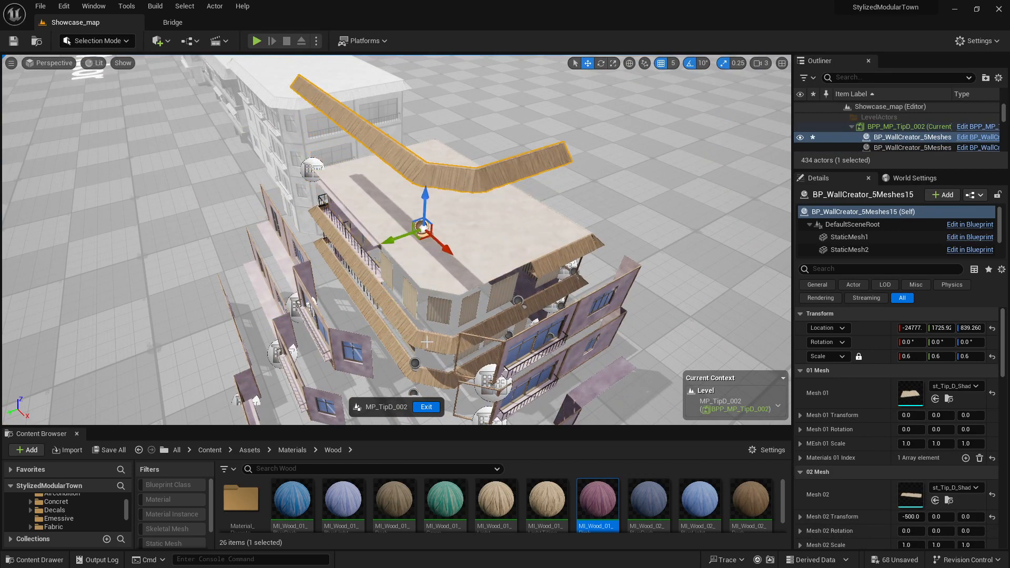
left_click(422, 323)
Exit the MP_TipD_002 level edit and discard the unsaved level changes
key("s")
right_click_drag(436, 286, 421, 414)
key("q")
key("w")
key("s")
key("d")
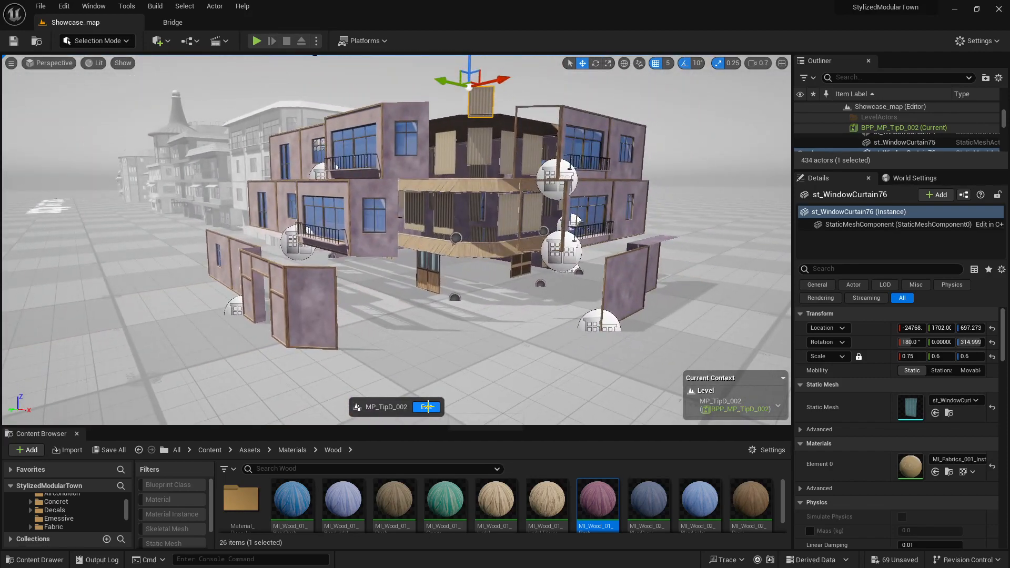
left_click(428, 407)
left_click(564, 300)
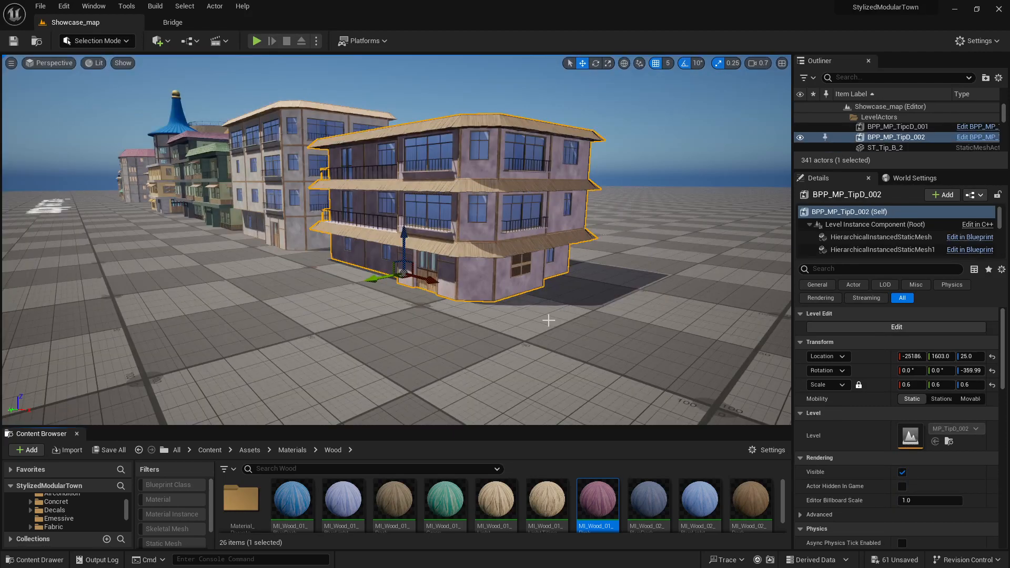
key("w")
right_click_drag(564, 301, 520, 329)
key("a")
key("e")
key("s")
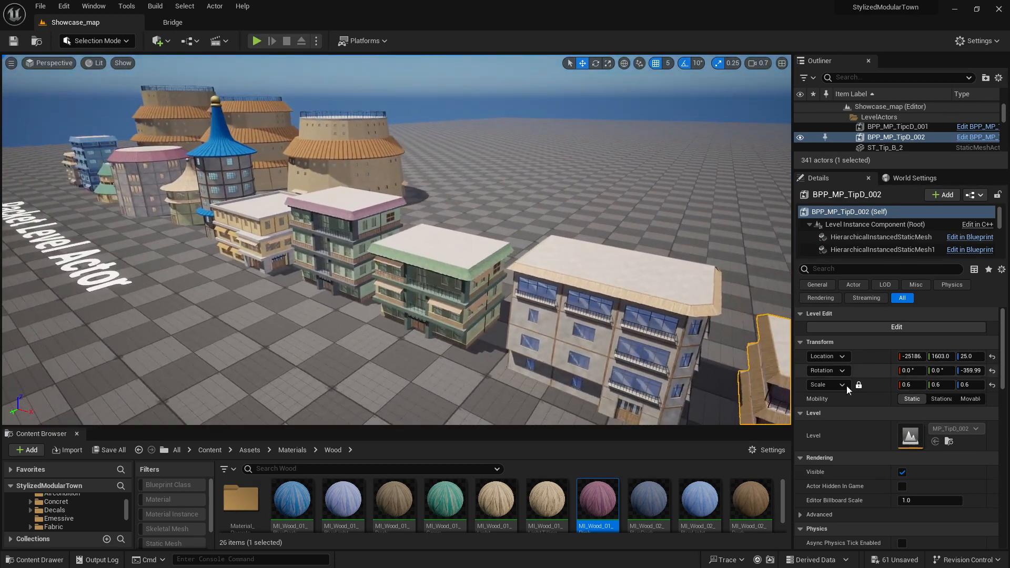